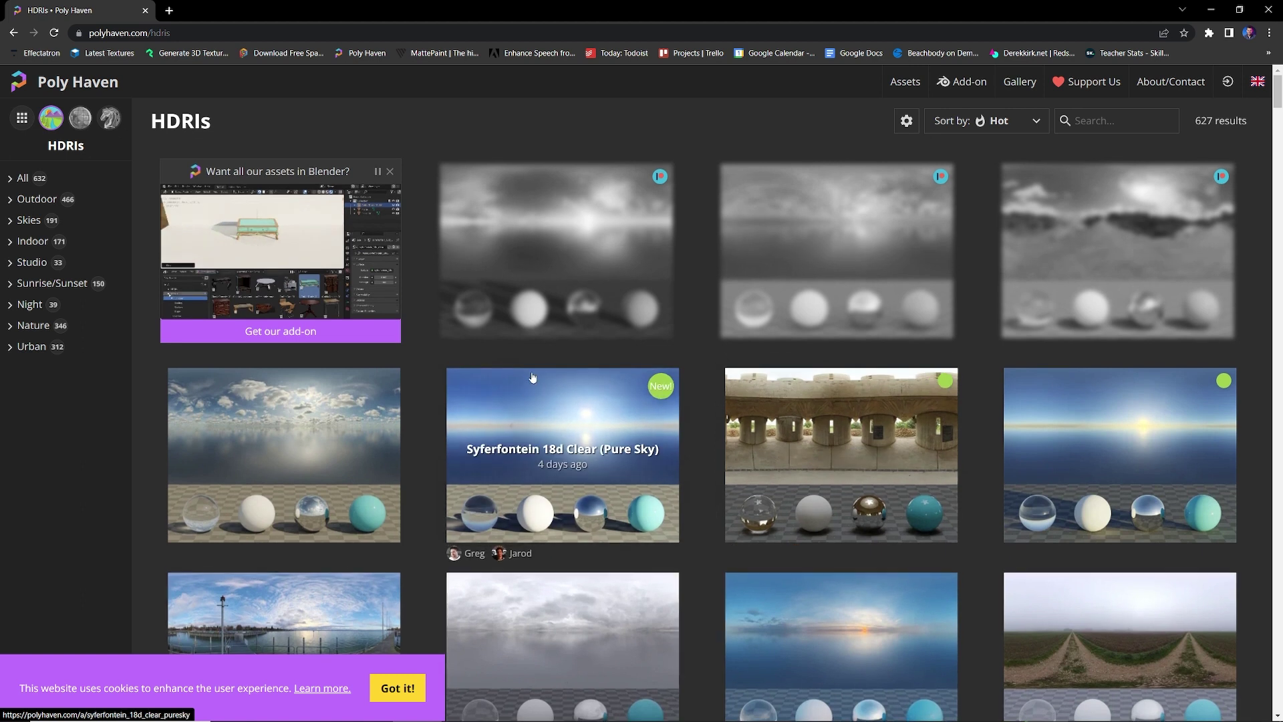
pyautogui.click(296, 424)
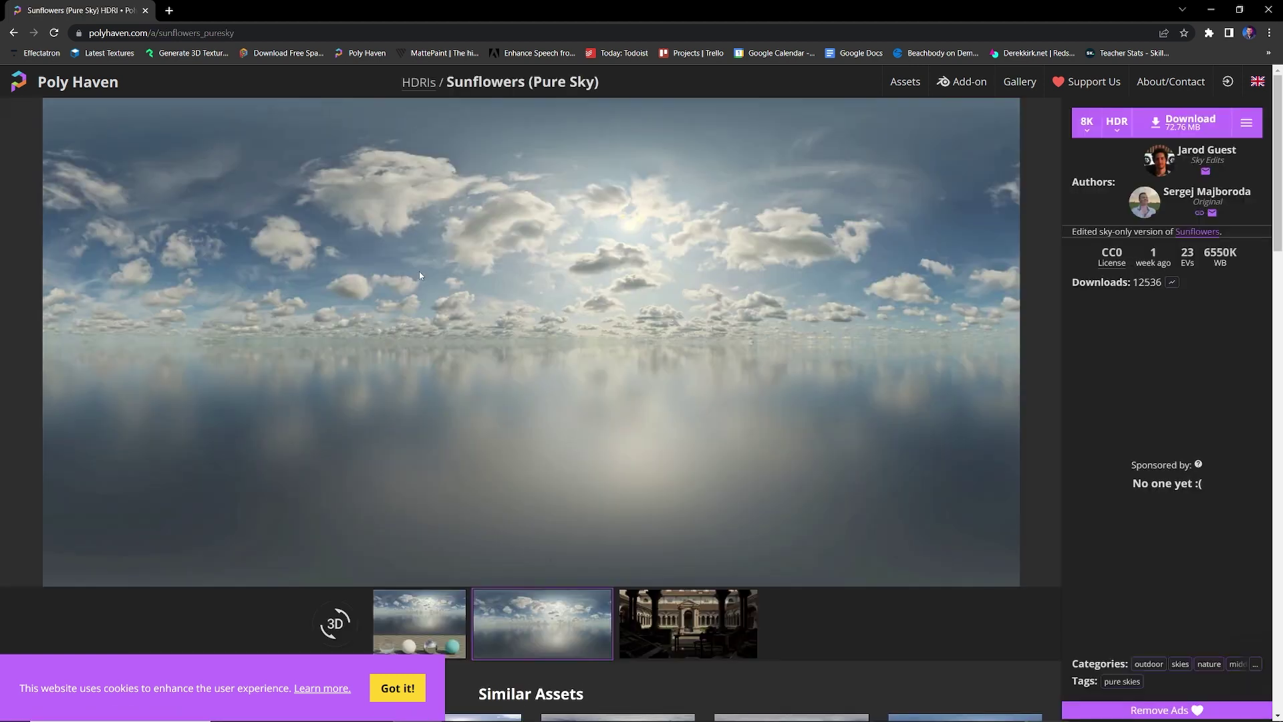
pyautogui.click(1156, 127)
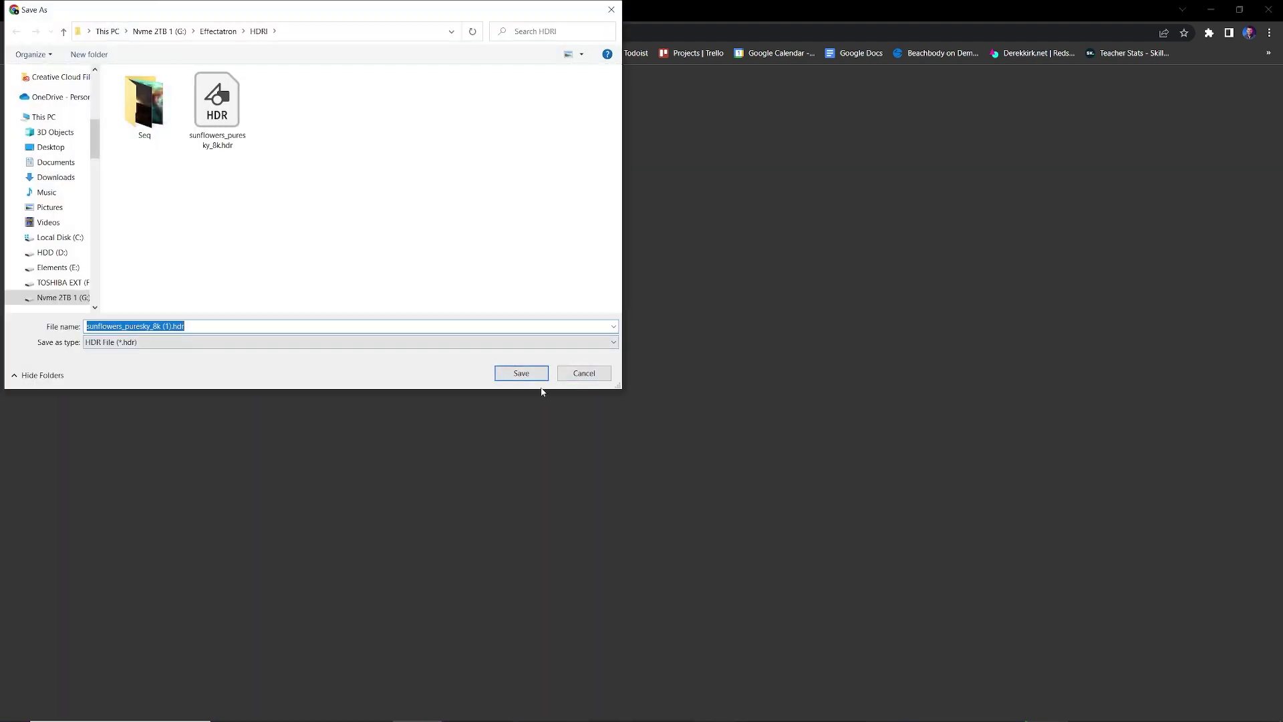
pyautogui.click(579, 373)
# - Switch to Cinema 4D and load sunflowers_puresky_8k.hdr as the RS Dome Light's texture
pyautogui.click(1215, 10)
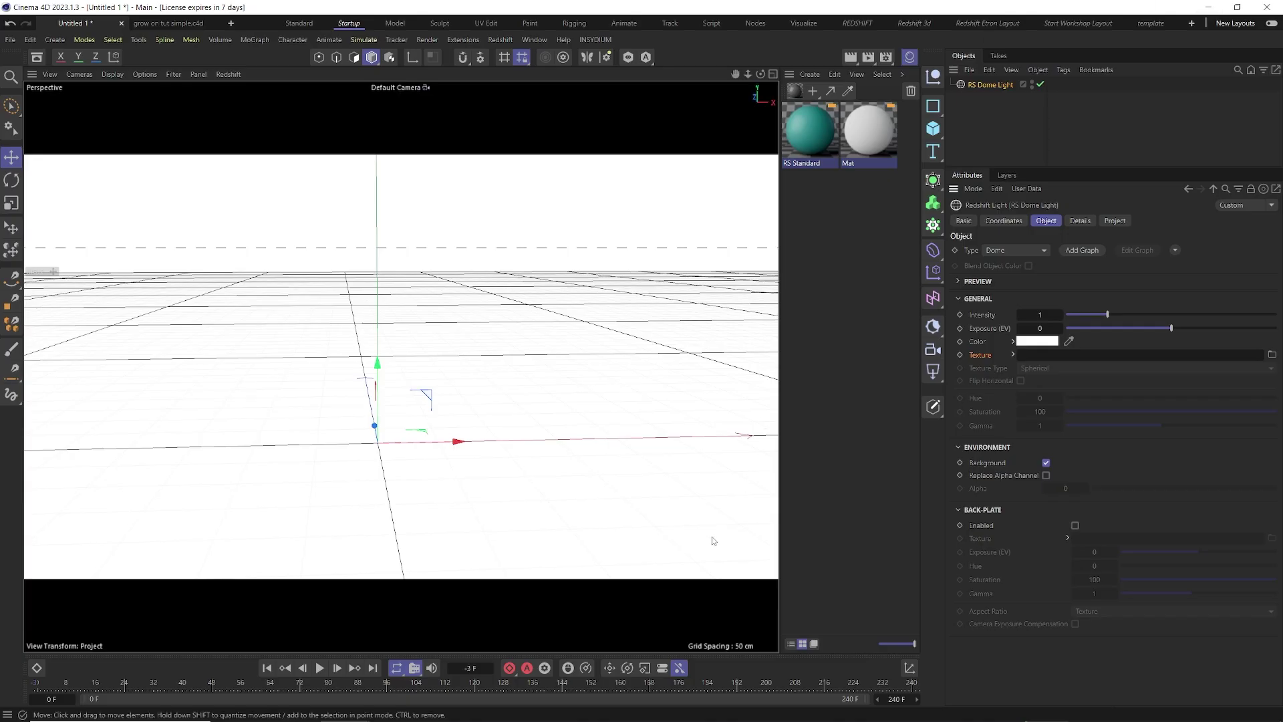
pyautogui.click(1272, 354)
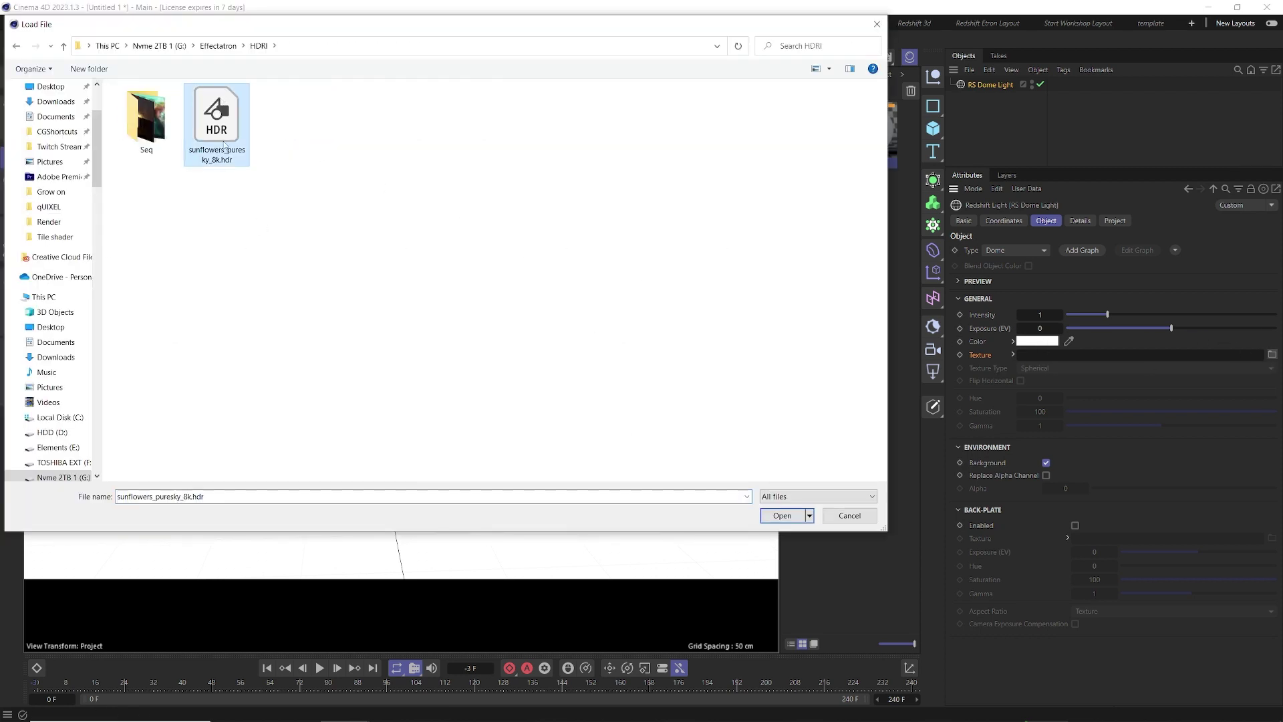
pyautogui.moveTo(216, 134); pyautogui.dragTo(1071, 350)
pyautogui.click(782, 515)
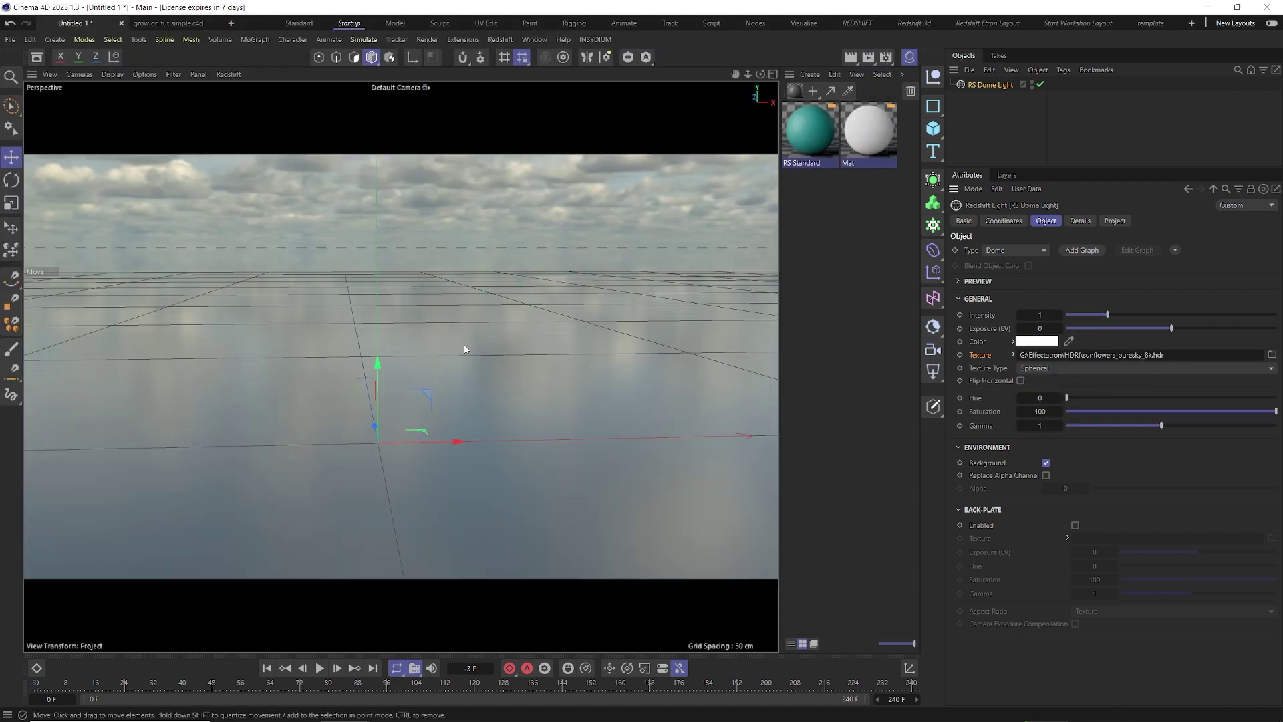
# - Rotate the RS Dome Light about its vertical axis to bring the bright, sunlit part of the sky into view
pyautogui.keyDown('alt'); pyautogui.moveTo(466, 349); pyautogui.dragTo(402, 302); pyautogui.keyUp('alt')
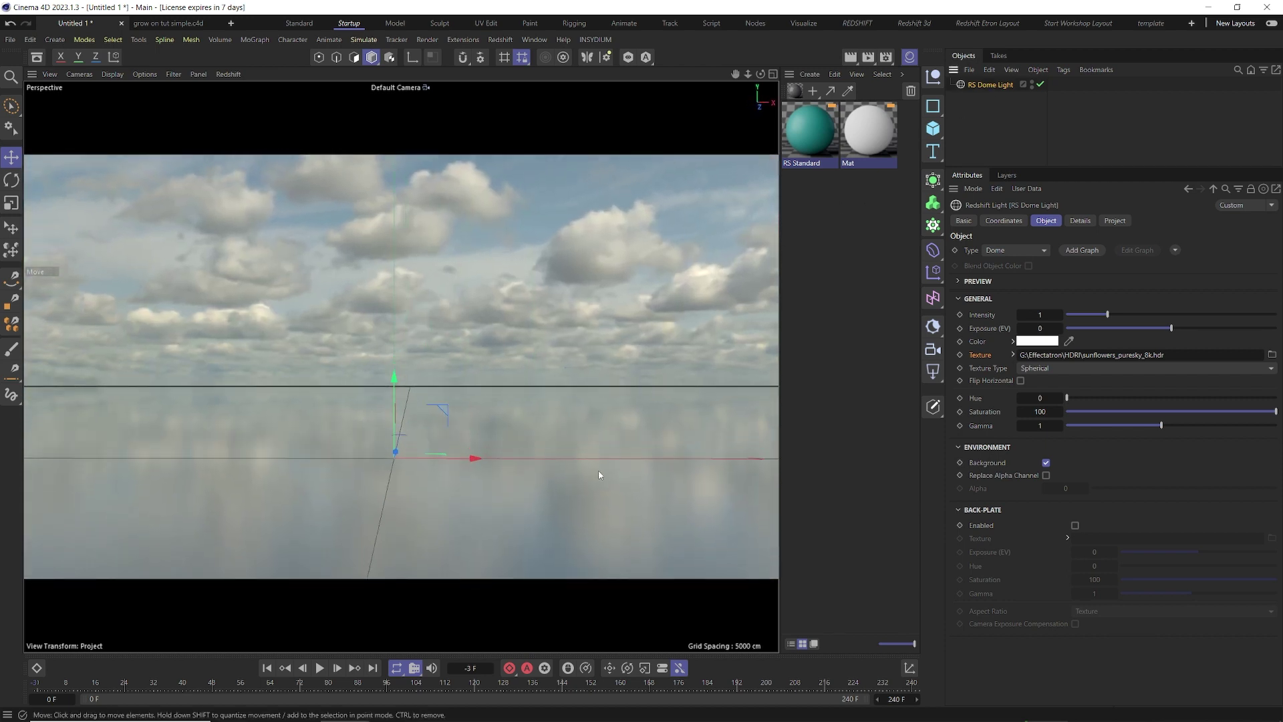
pyautogui.press('r')
pyautogui.moveTo(410, 461); pyautogui.dragTo(564, 447)
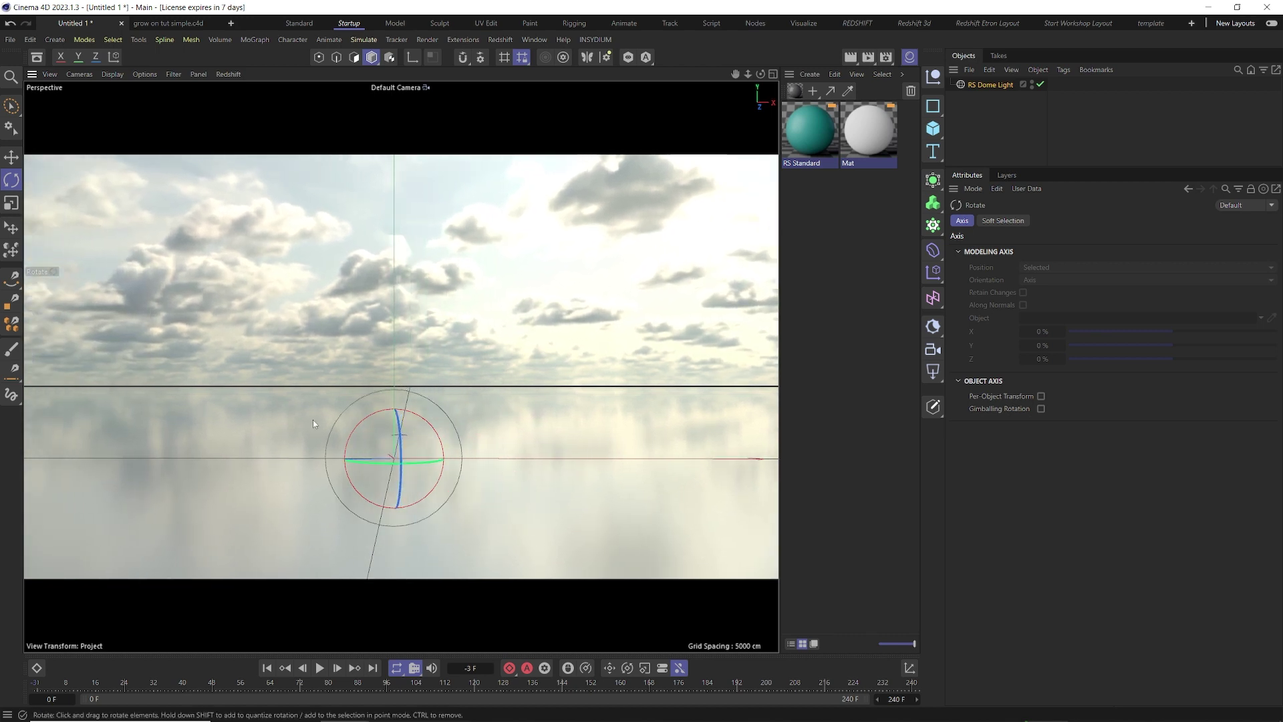
# - Add a Landscape primitive and flatten it to a height of about 35 cm
pyautogui.click(933, 128)
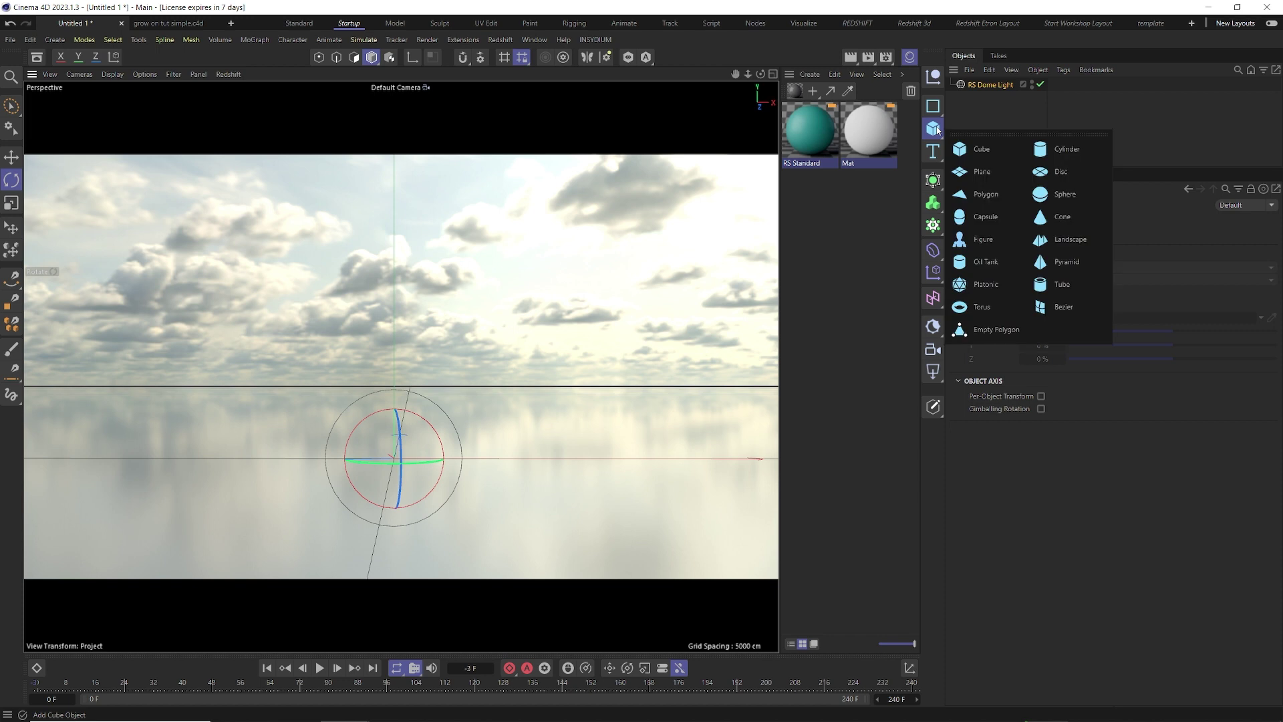
pyautogui.click(1051, 235)
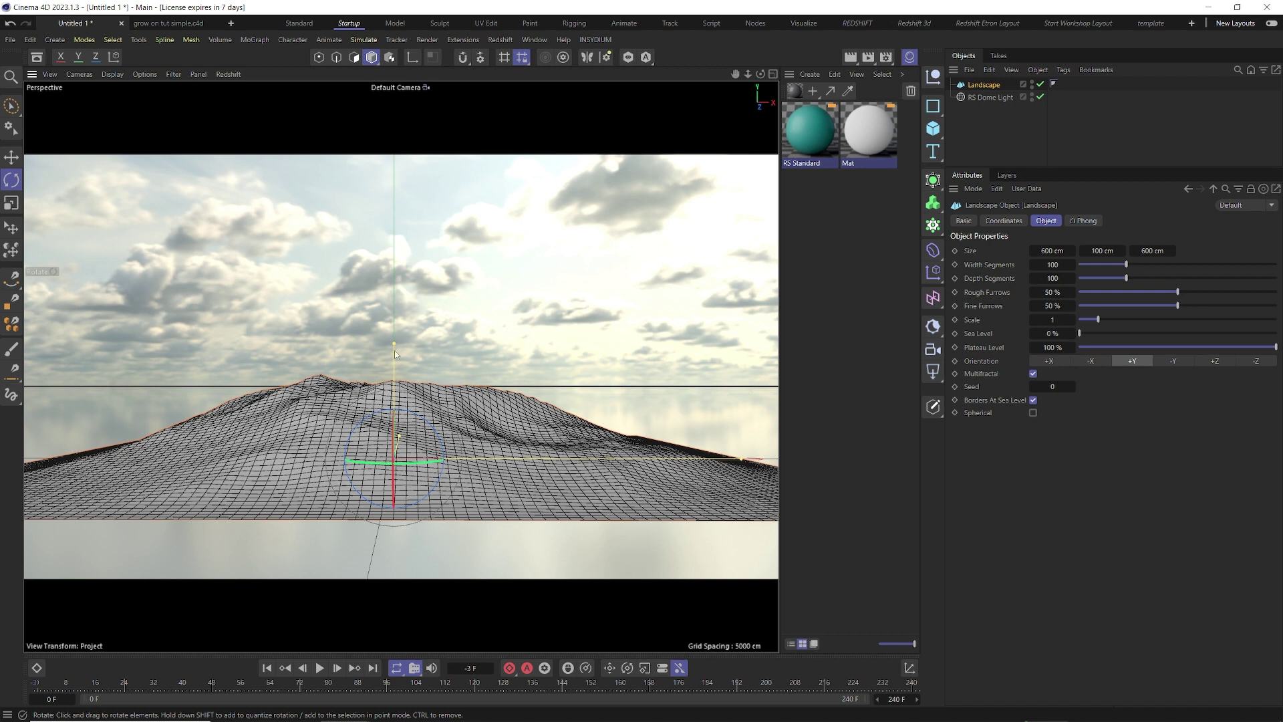
pyautogui.moveTo(395, 350); pyautogui.dragTo(382, 416)
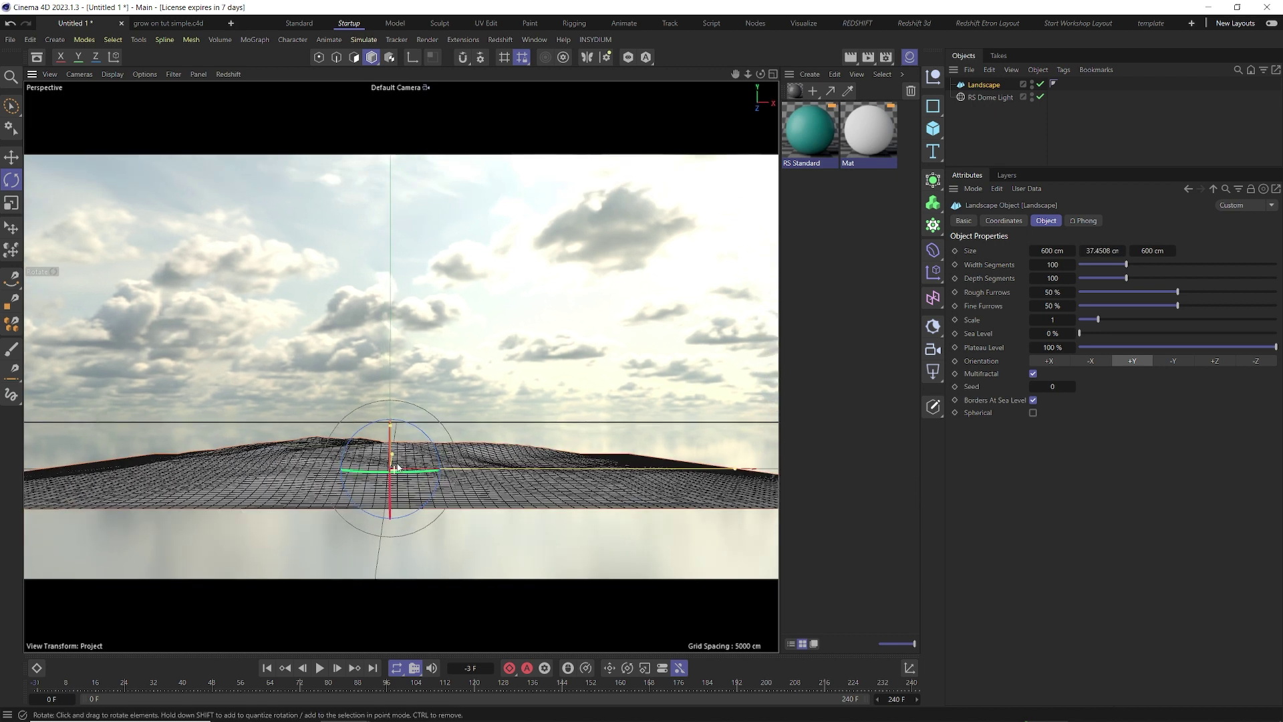
pyautogui.scroll(4, 391, 441)
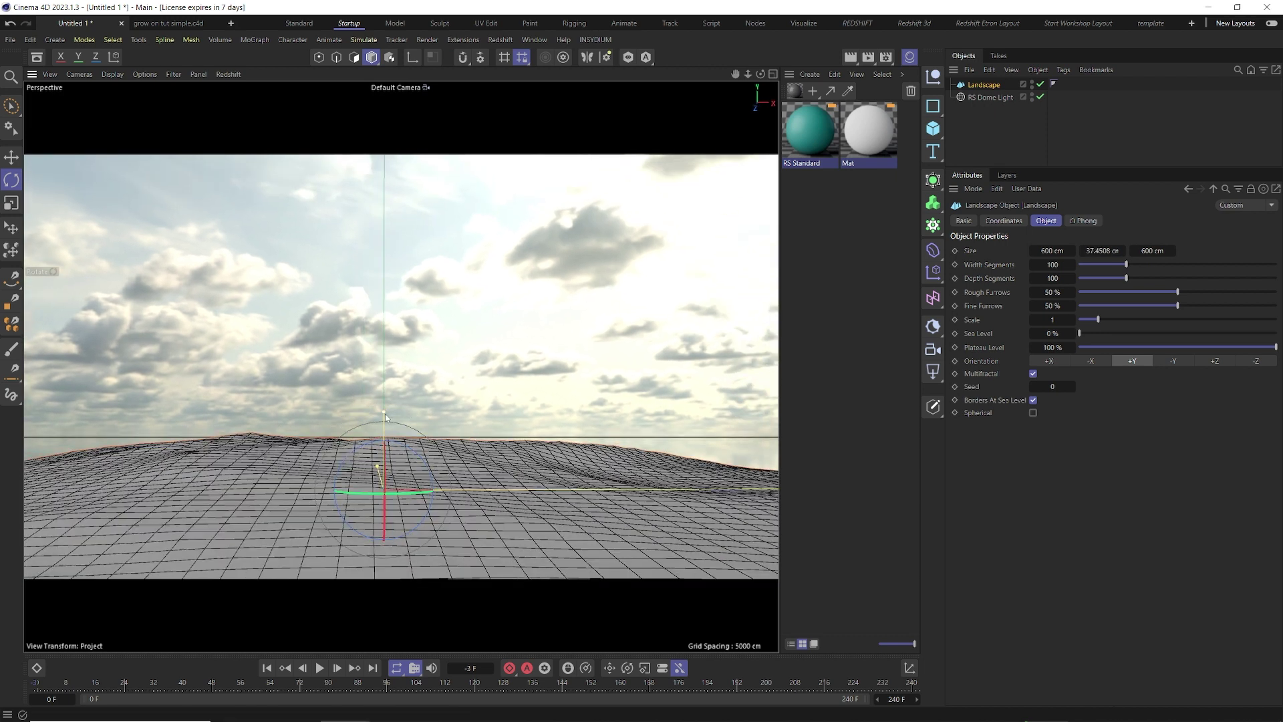
pyautogui.moveTo(385, 414); pyautogui.dragTo(386, 418)
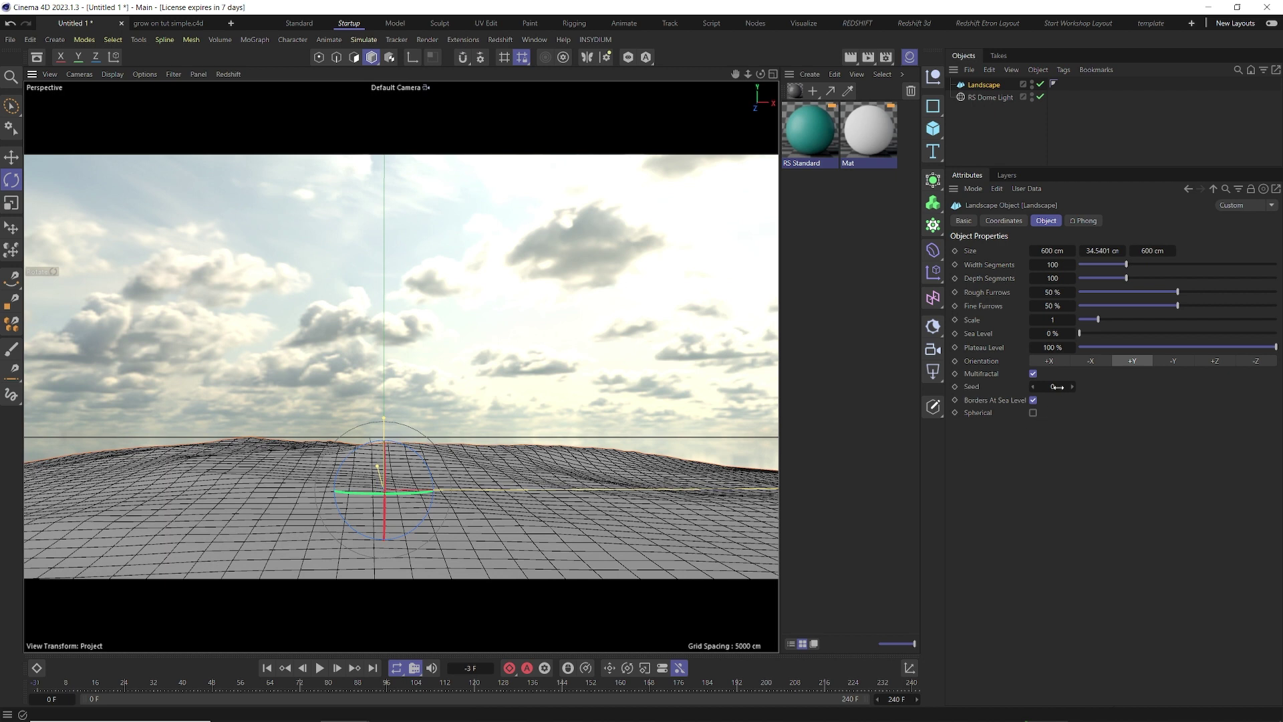
# - Set the landscape's seed to 3, its width and depth segments to 400 and its rough furrows to 26%
pyautogui.moveTo(1056, 387); pyautogui.dragTo(1066, 387)
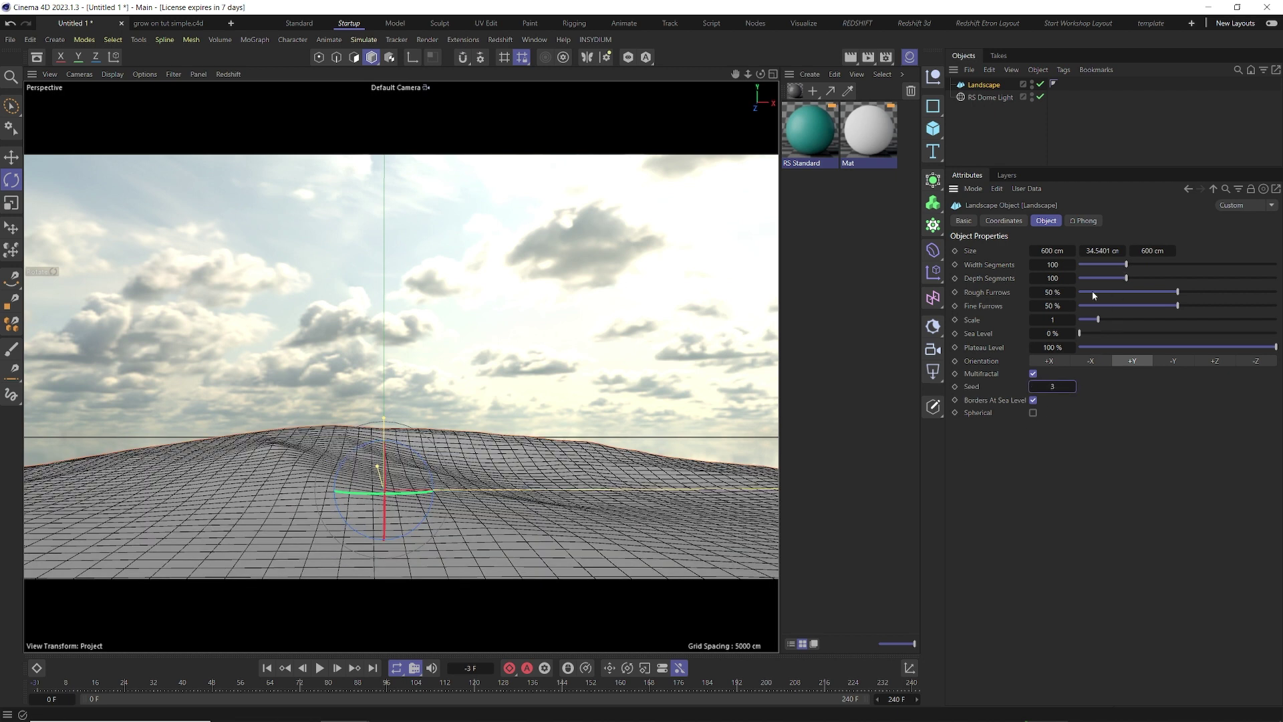
pyautogui.moveTo(1125, 265); pyautogui.dragTo(1280, 279)
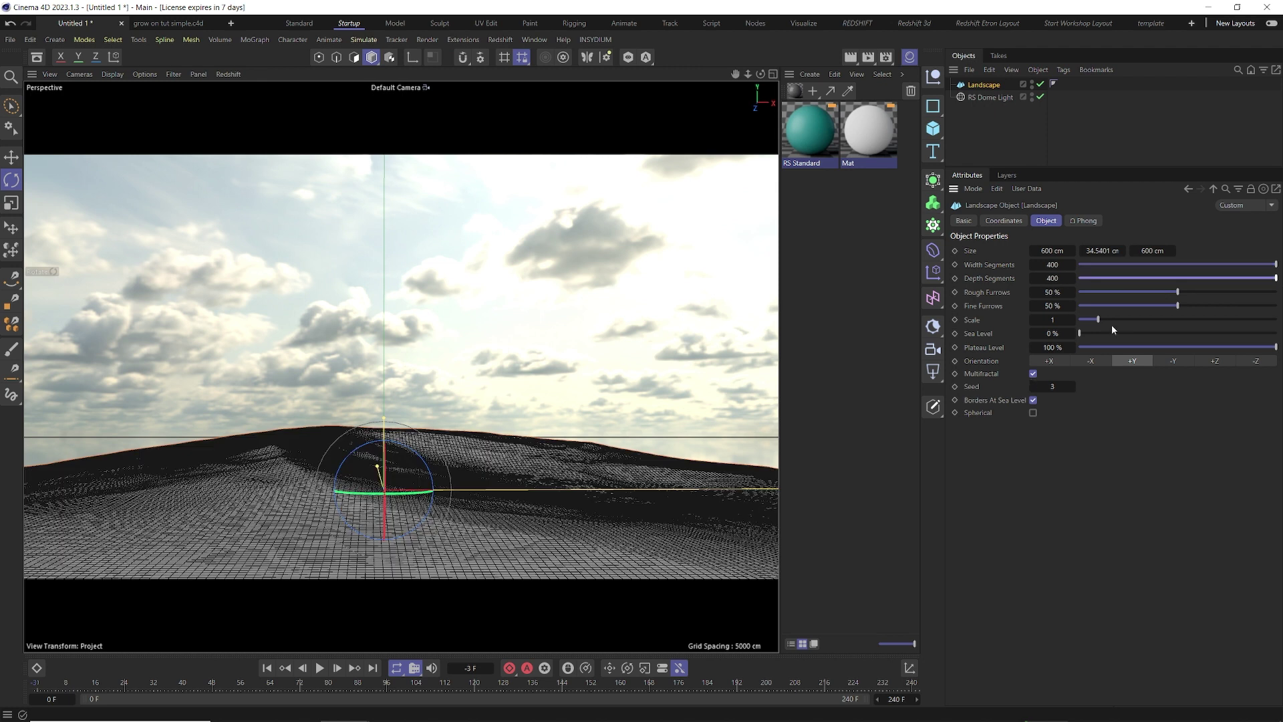
pyautogui.moveTo(1167, 292); pyautogui.dragTo(1129, 292)
# - Duplicate the landscape twice, place one copy behind the original on each side, and set their seeds to 95 and 48
pyautogui.middleClick(433, 490)
pyautogui.press('e')
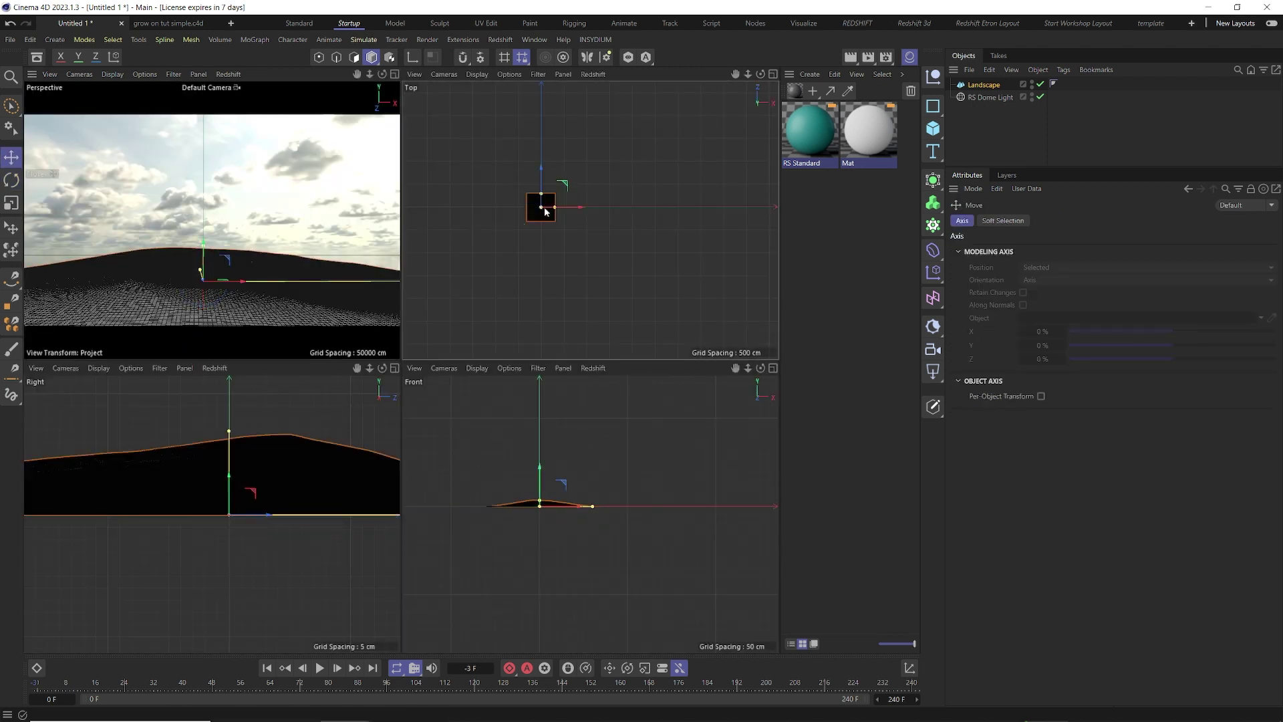
pyautogui.scroll(5, 544, 208)
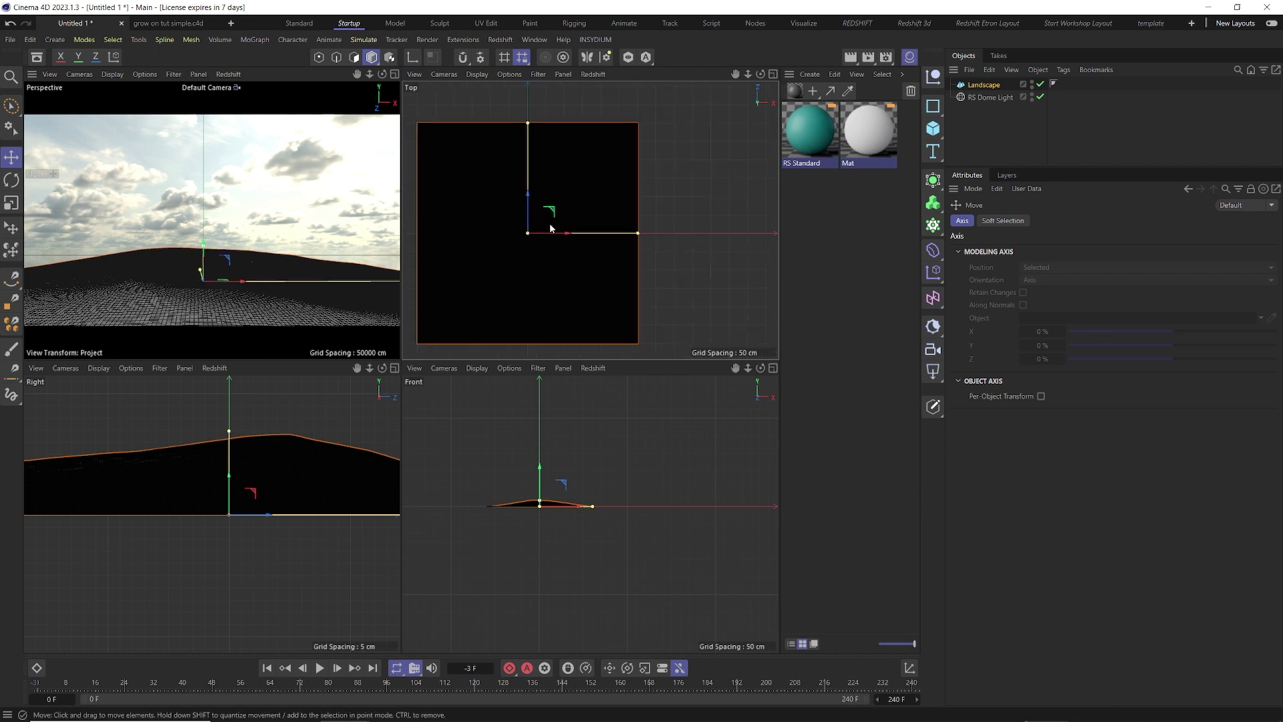
pyautogui.moveTo(552, 217); pyautogui.dragTo(399, 139)
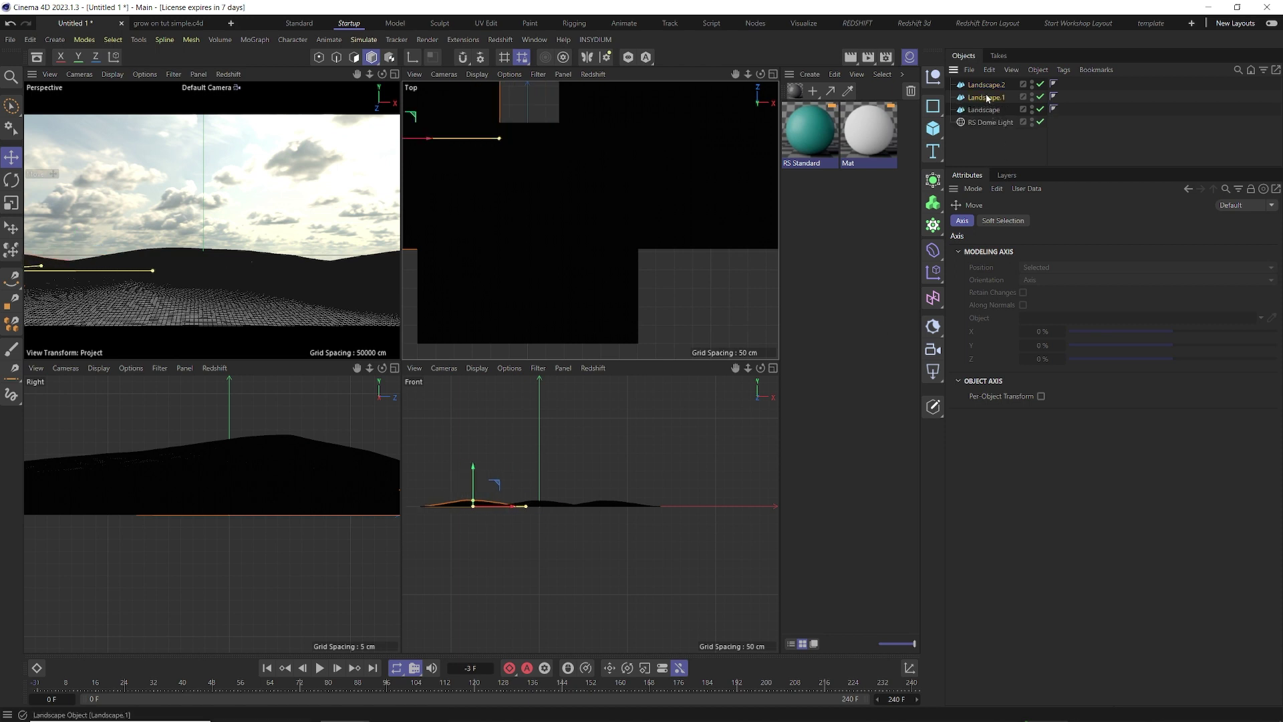
pyautogui.click(451, 107)
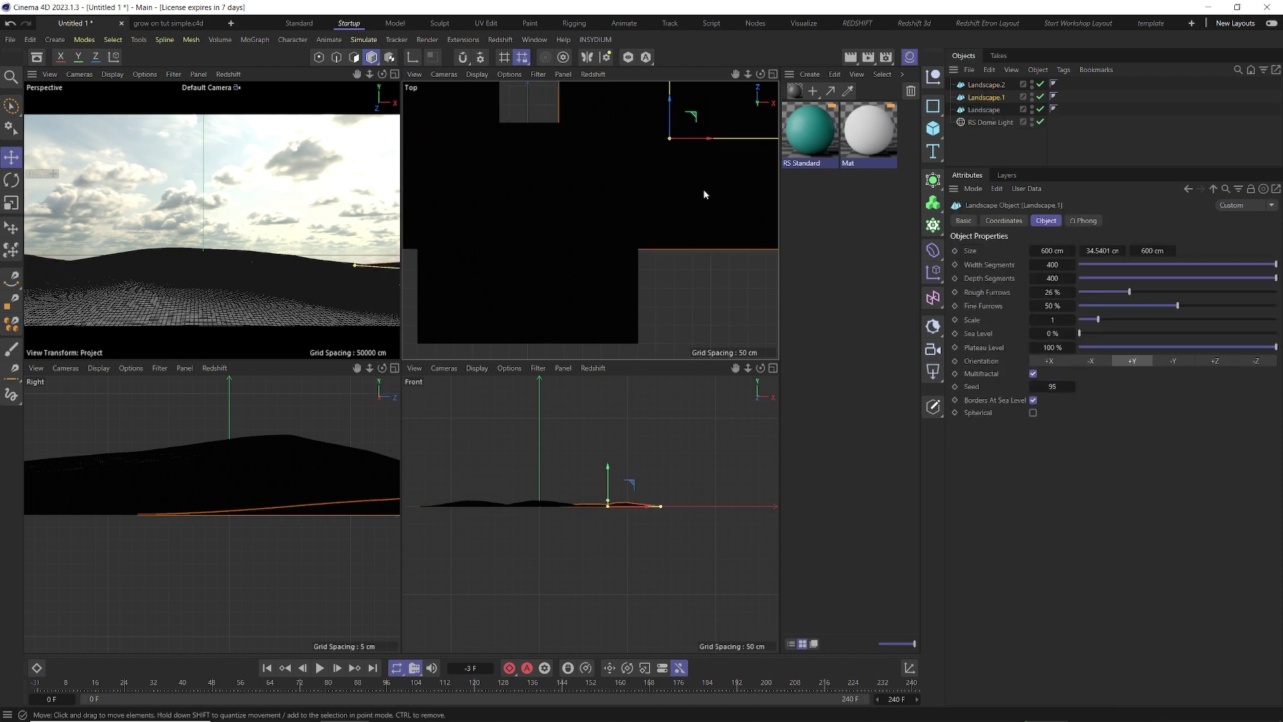
pyautogui.moveTo(1052, 387); pyautogui.dragTo(1089, 387)
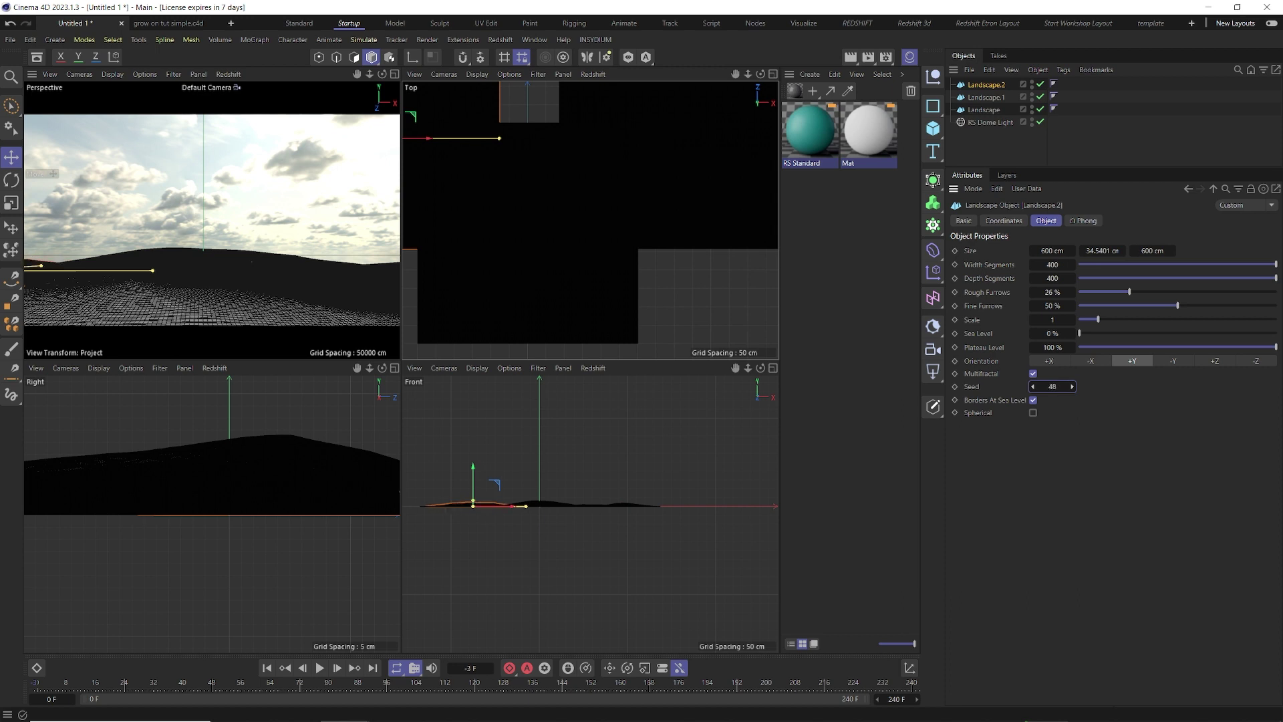
# - Move both landscape copies inward, shifting the right one farther back and raising its height to about 68 cm
pyautogui.moveTo(473, 503); pyautogui.dragTo(500, 503)
pyautogui.click(608, 170)
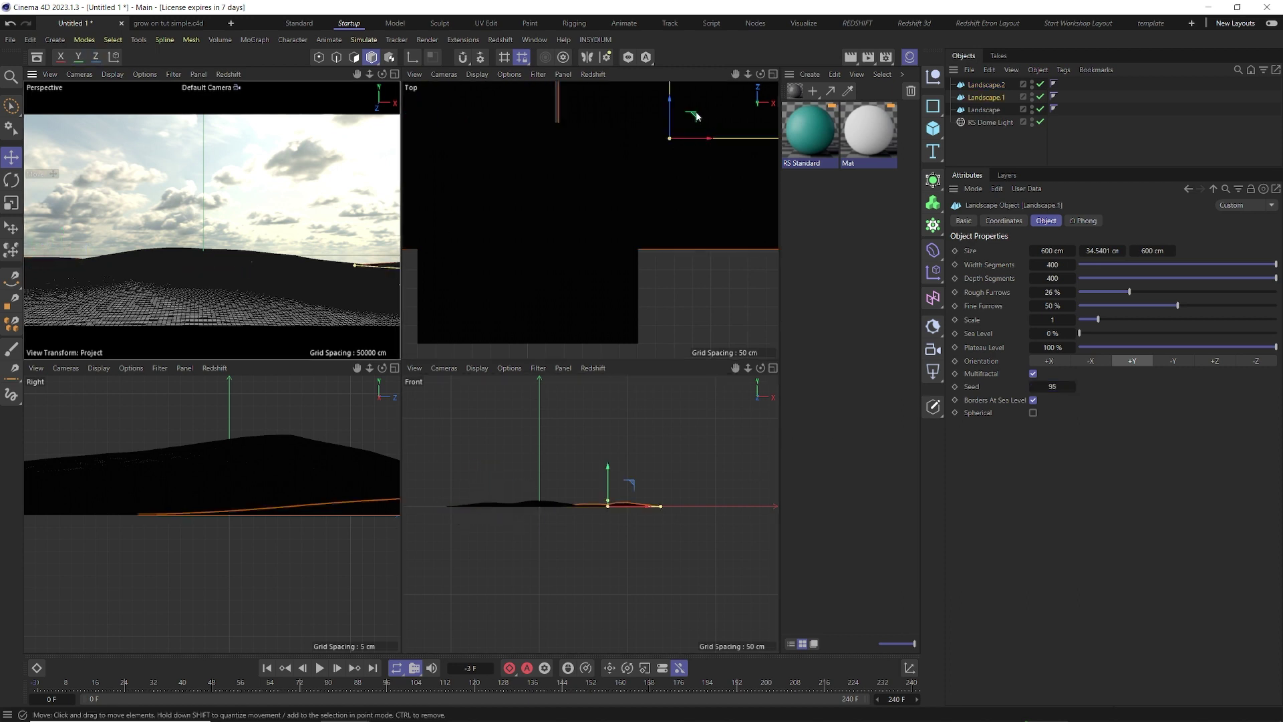
pyautogui.moveTo(696, 117); pyautogui.dragTo(648, 85)
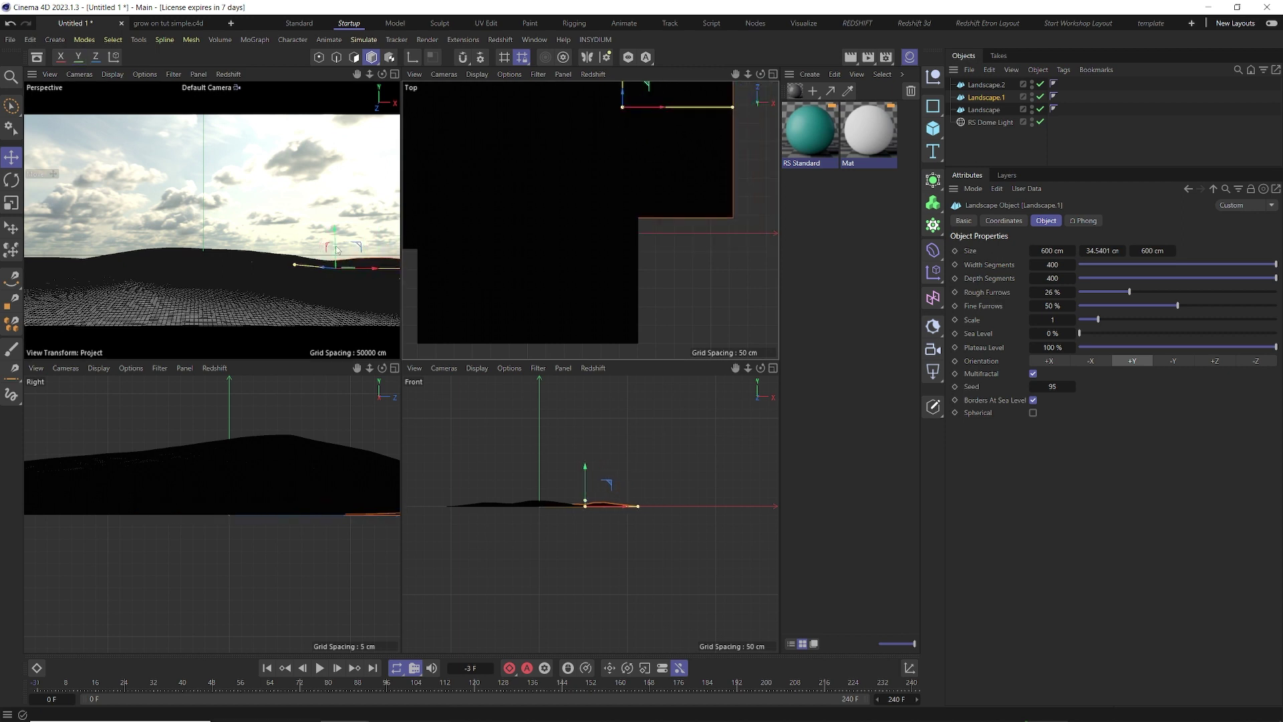
pyautogui.moveTo(336, 249); pyautogui.dragTo(338, 231)
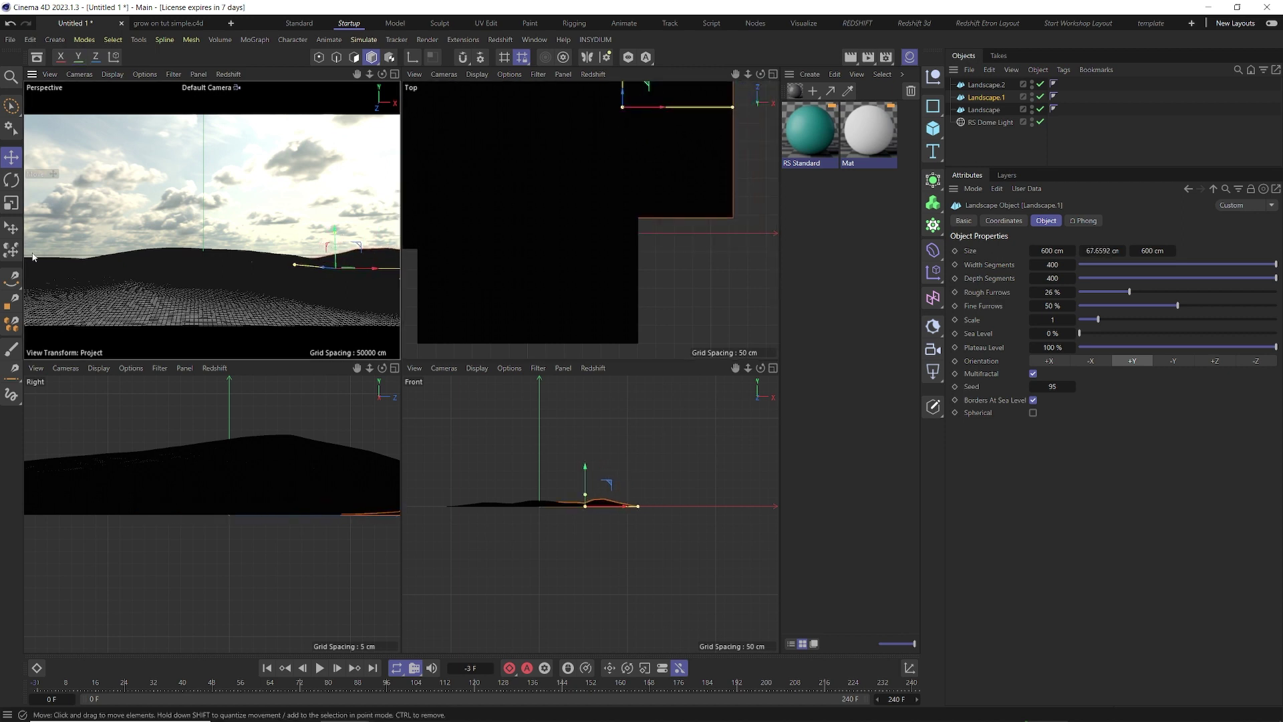
# - Flatten the original front landscape to a height of about 19 cm
pyautogui.middleClick(178, 250)
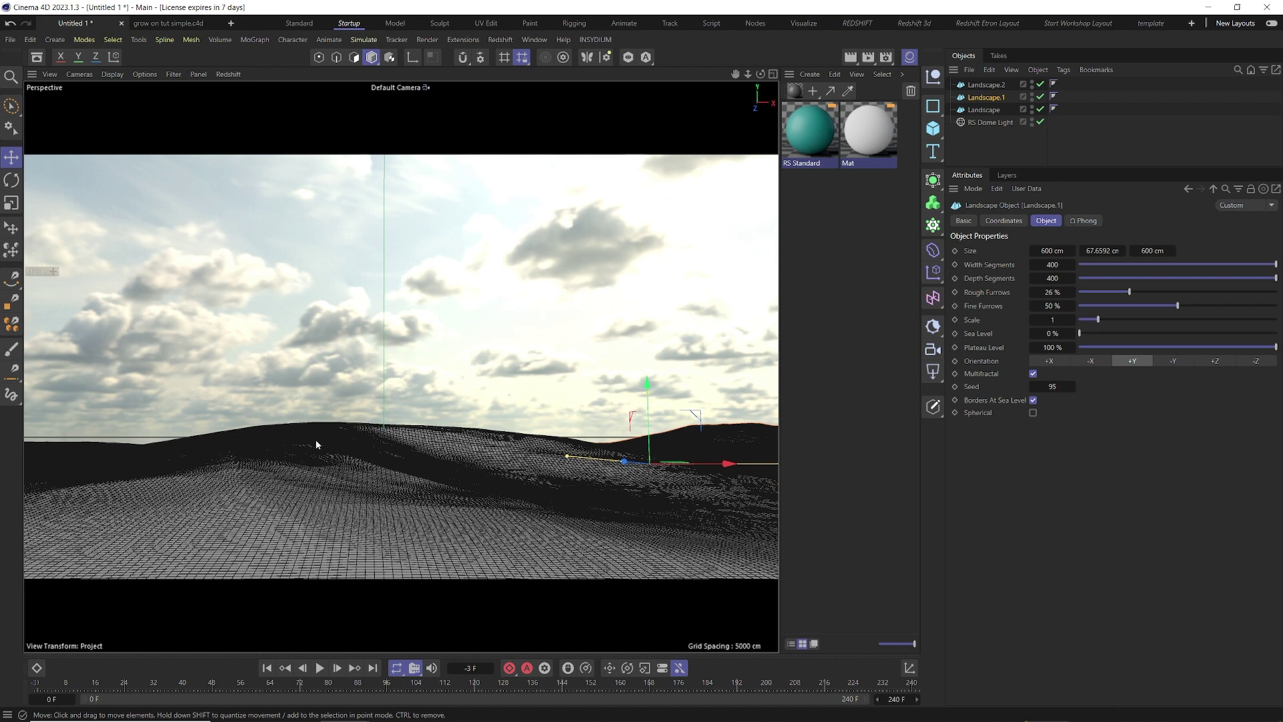
pyautogui.keyDown('alt'); pyautogui.moveTo(316, 444); pyautogui.dragTo(324, 442, button='middle'); pyautogui.keyUp('alt')
pyautogui.click(447, 429)
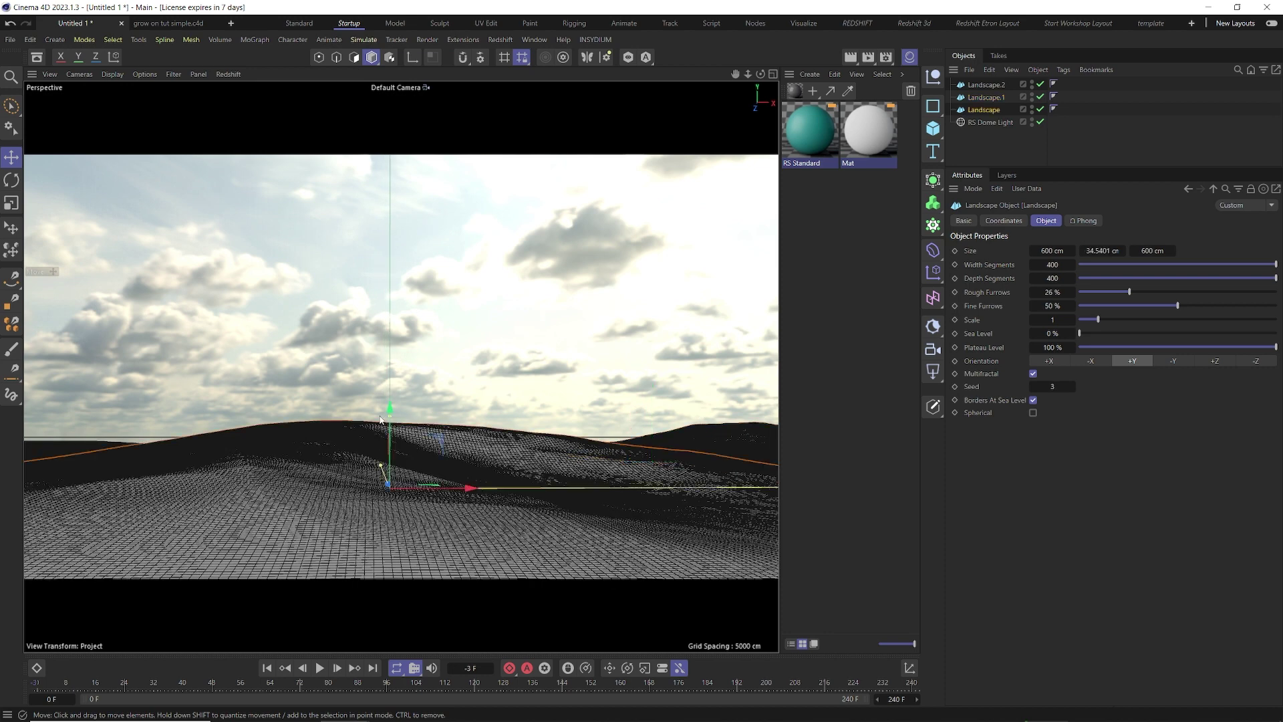
pyautogui.moveTo(389, 418); pyautogui.dragTo(391, 429)
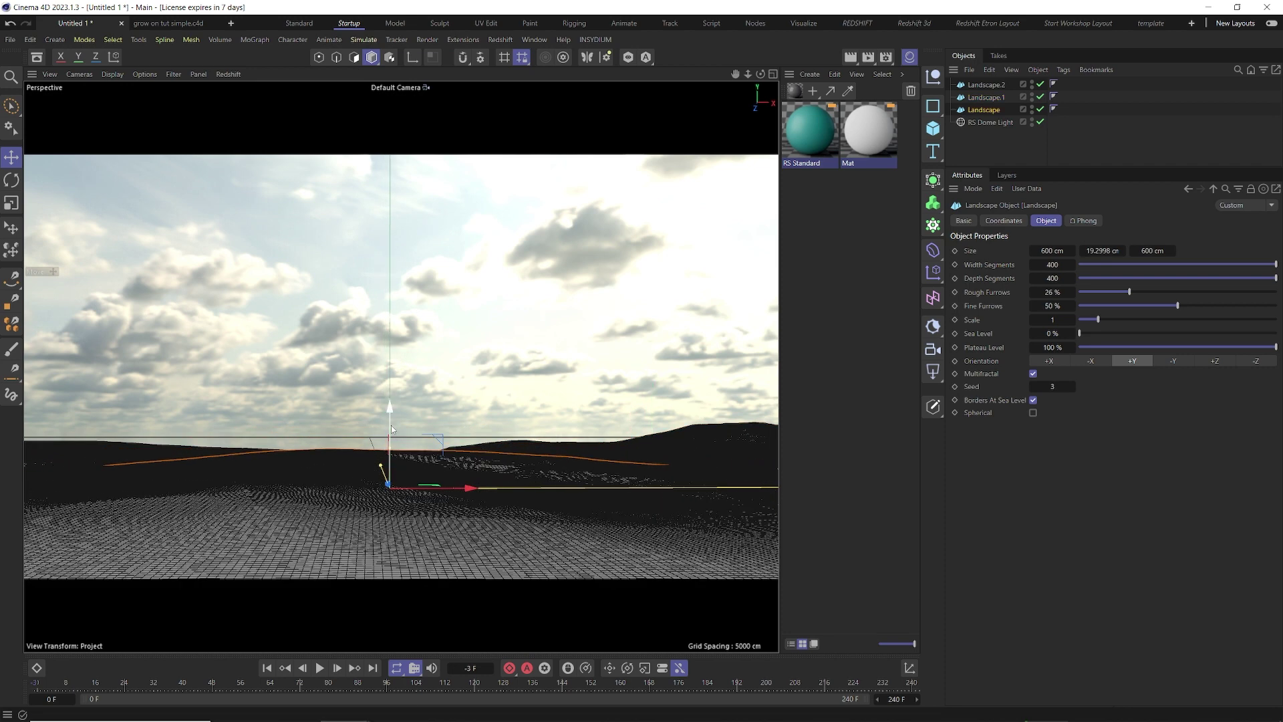
pyautogui.scroll(-2, 367, 456)
pyautogui.scroll(-2, 367, 438)
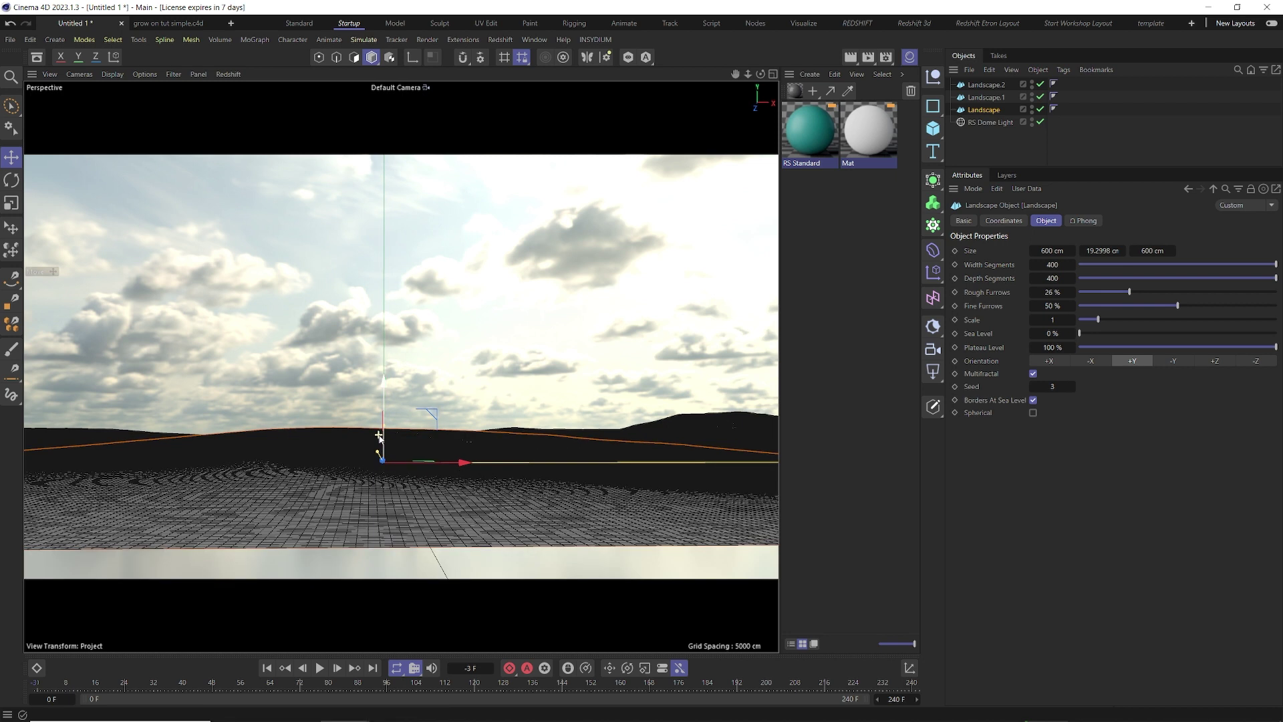
# - Set the original landscape's width and depth to 1000 cm
pyautogui.doubleClick(1047, 251)
pyautogui.write('1000')
pyautogui.doubleClick(1148, 251)
pyautogui.press('BackSpace')
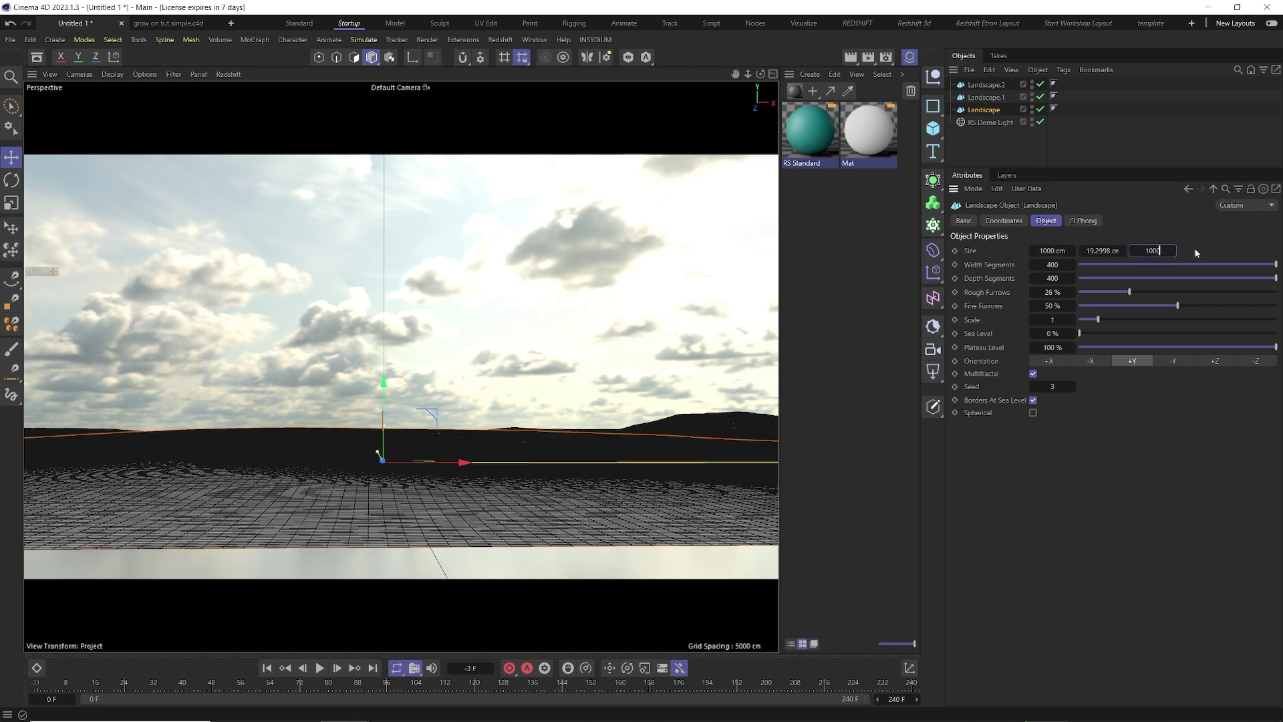
pyautogui.write('1000')
pyautogui.press('Return')
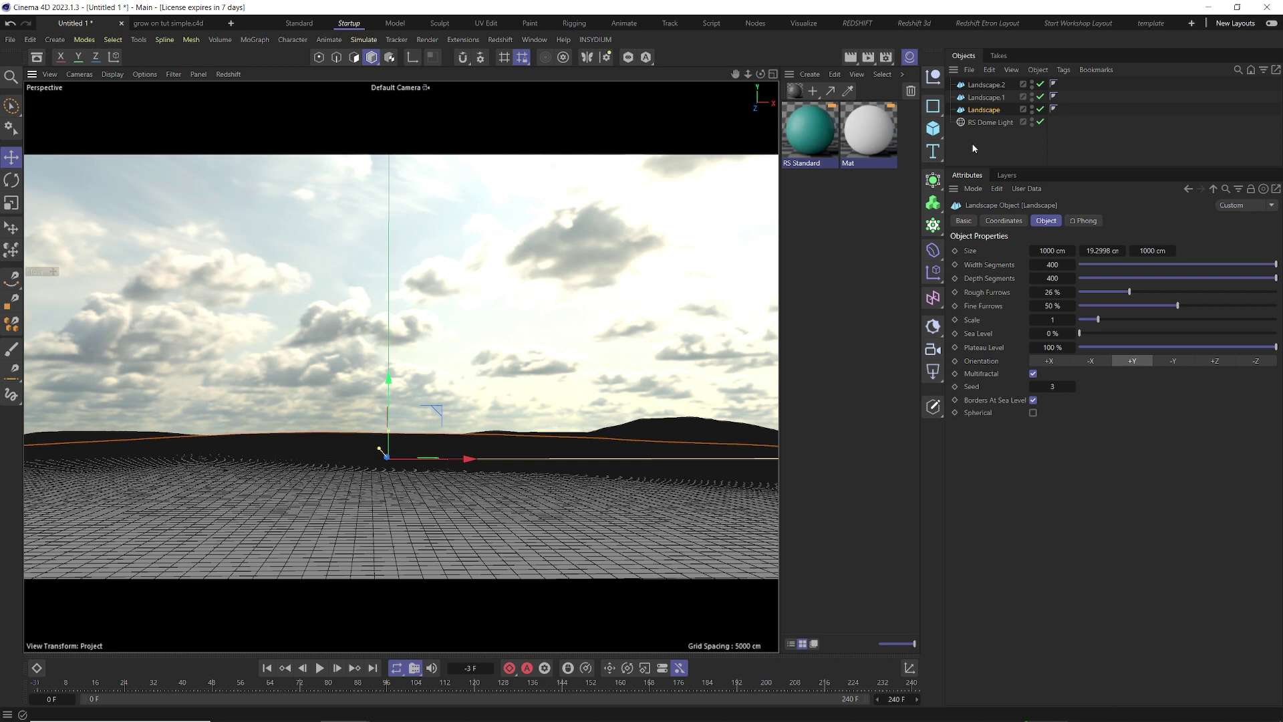
# - Add a Cylinder, place it left of centre on the front landscape and size it to about 31 cm radius and 113 cm height
pyautogui.click(939, 130)
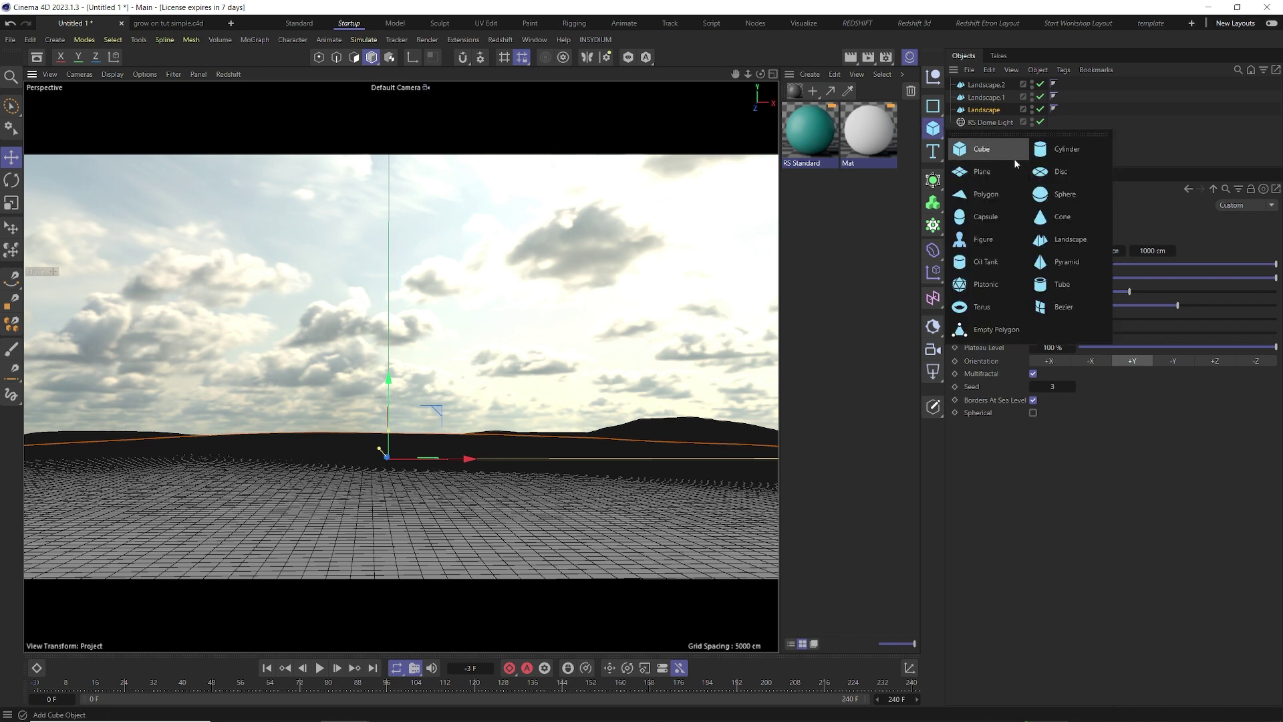
pyautogui.click(1046, 151)
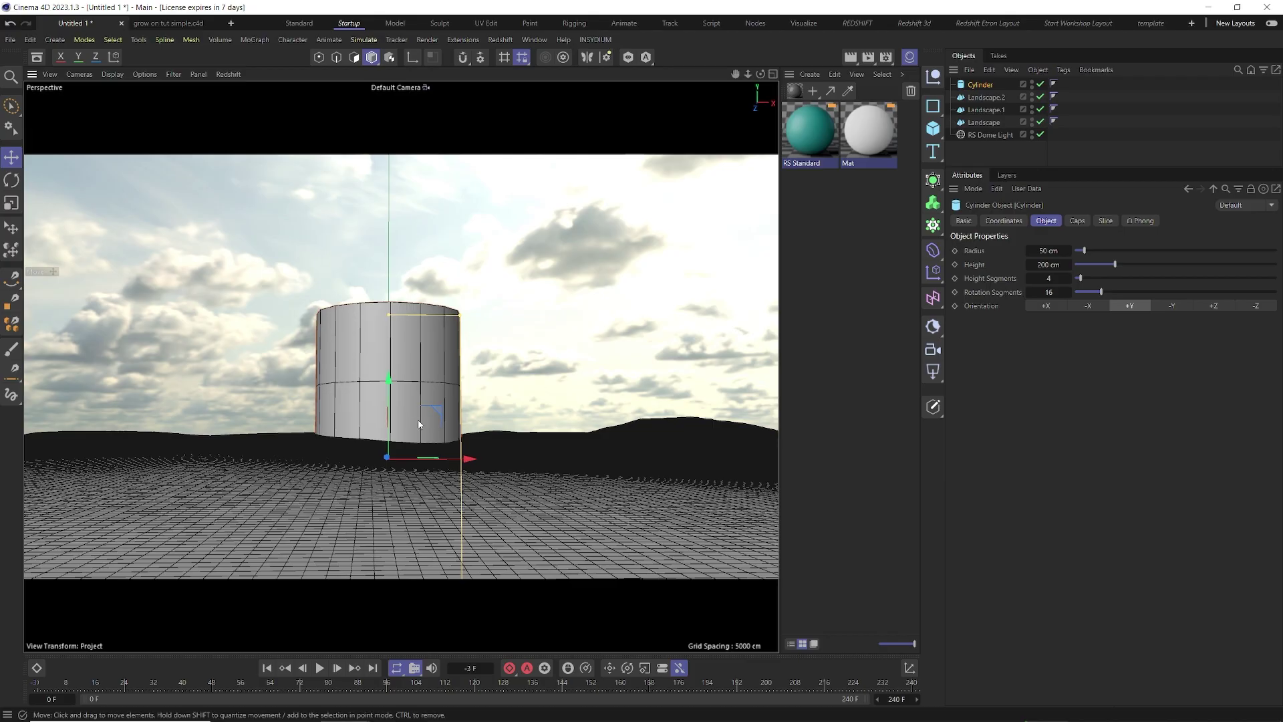
pyautogui.moveTo(430, 459); pyautogui.dragTo(338, 467)
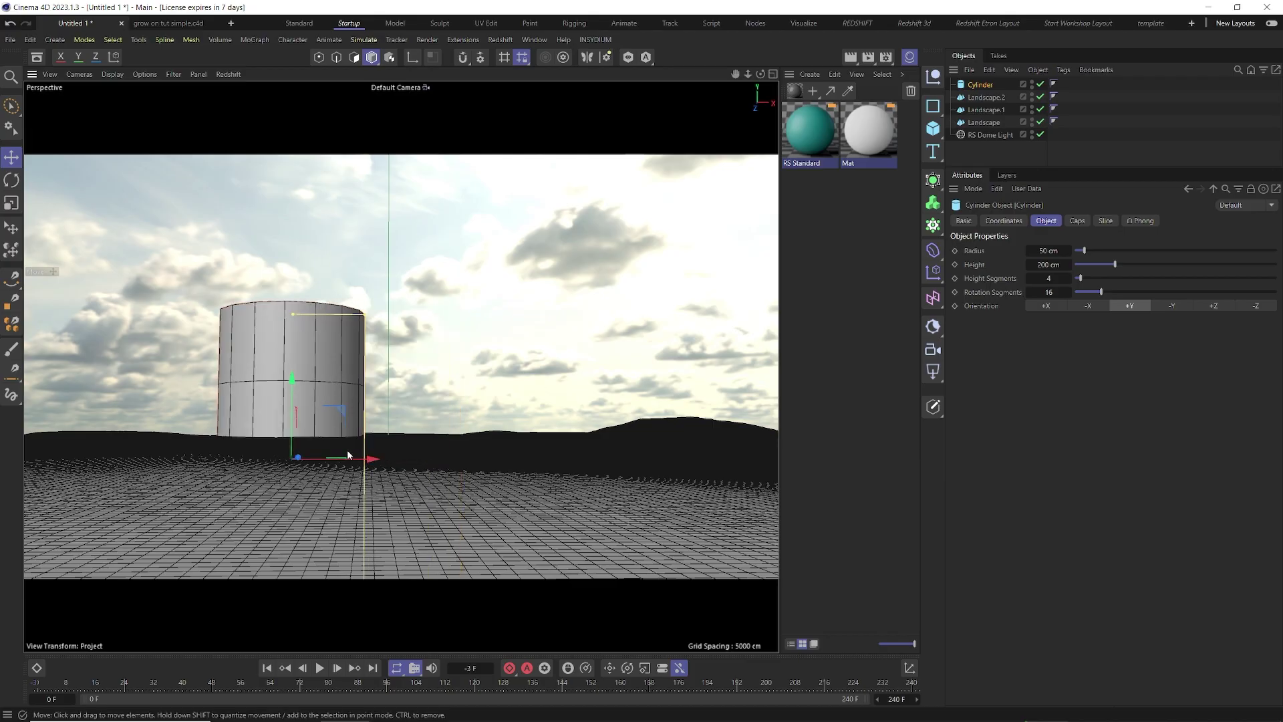
pyautogui.keyDown('alt'); pyautogui.moveTo(426, 481); pyautogui.dragTo(280, 445); pyautogui.keyUp('alt')
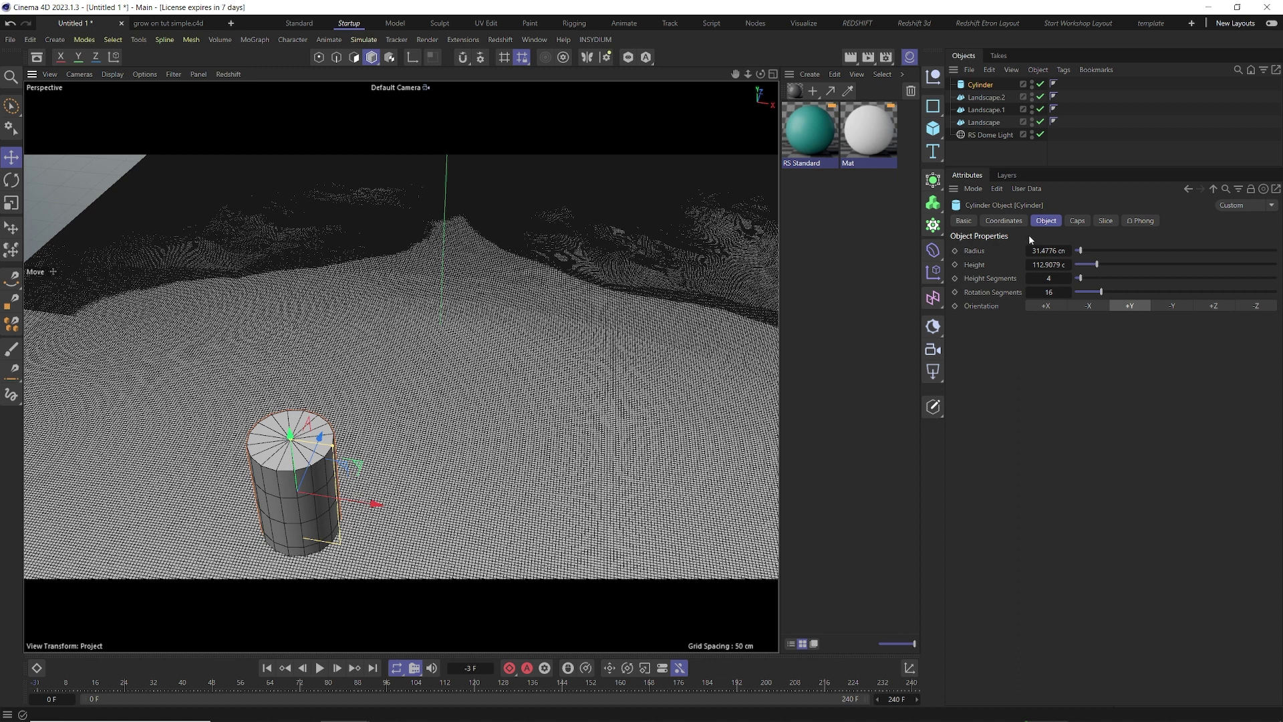
# - Enable the fillet on the cylinder's caps and shorten the cylinder slightly
pyautogui.click(1078, 221)
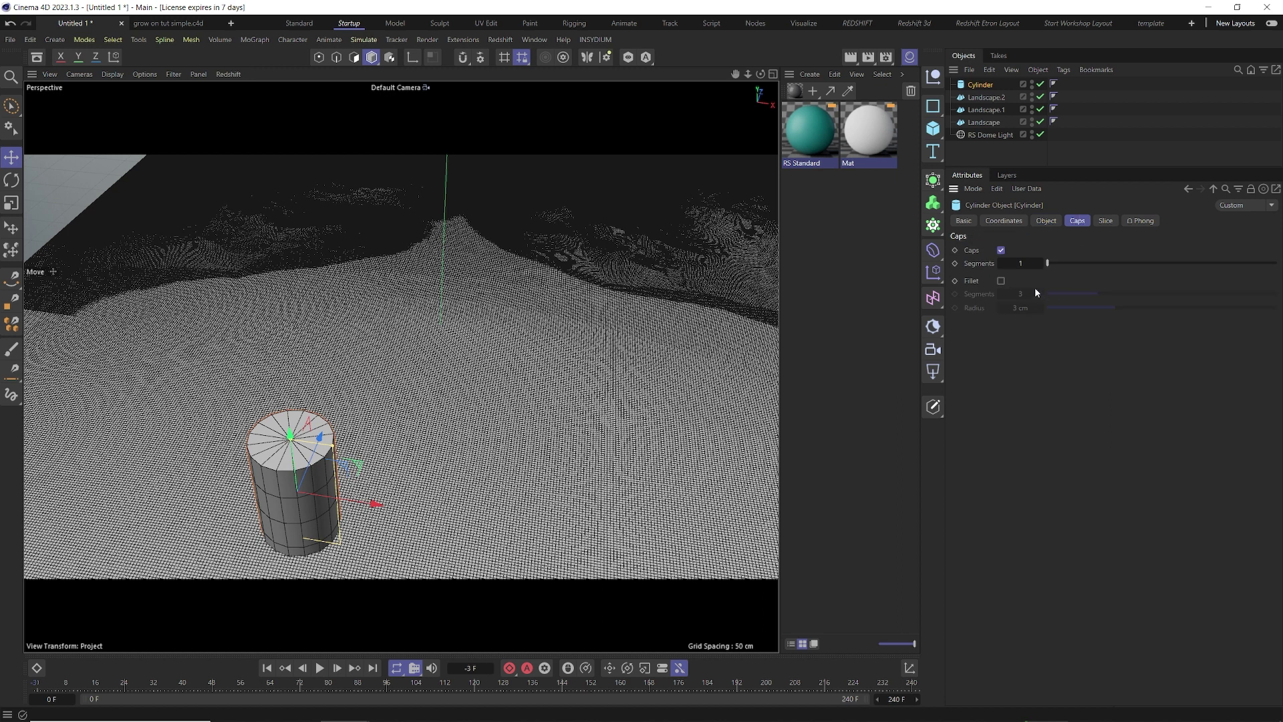
pyautogui.click(1000, 280)
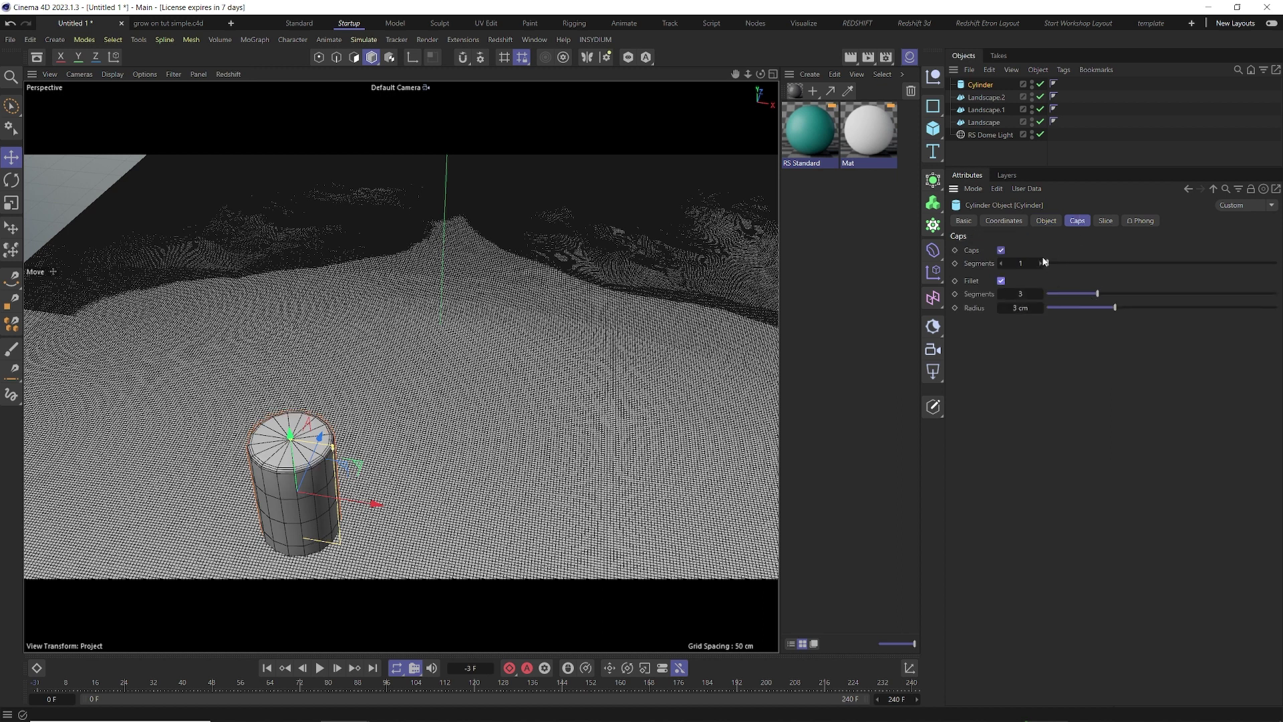
pyautogui.moveTo(290, 433); pyautogui.dragTo(282, 460)
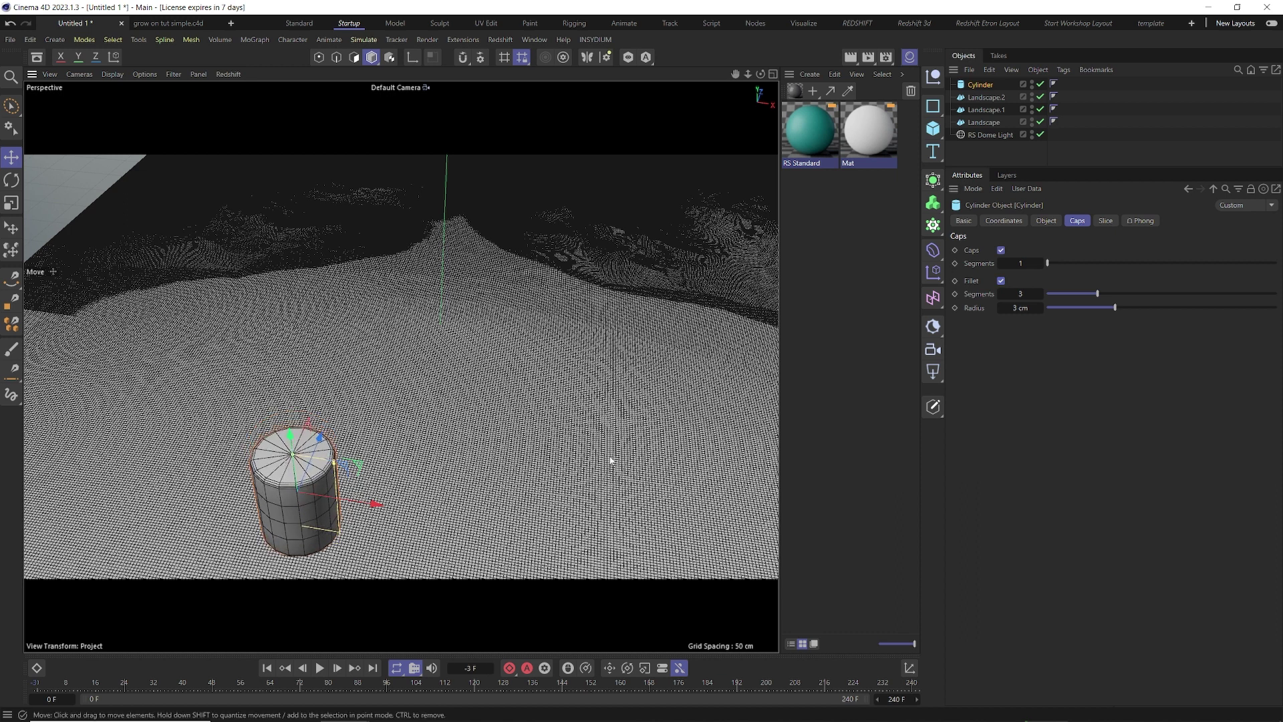
# - Add a Tube, rotate it onto its side as a half-buried arch and lengthen it to about 240 cm
pyautogui.click(936, 136)
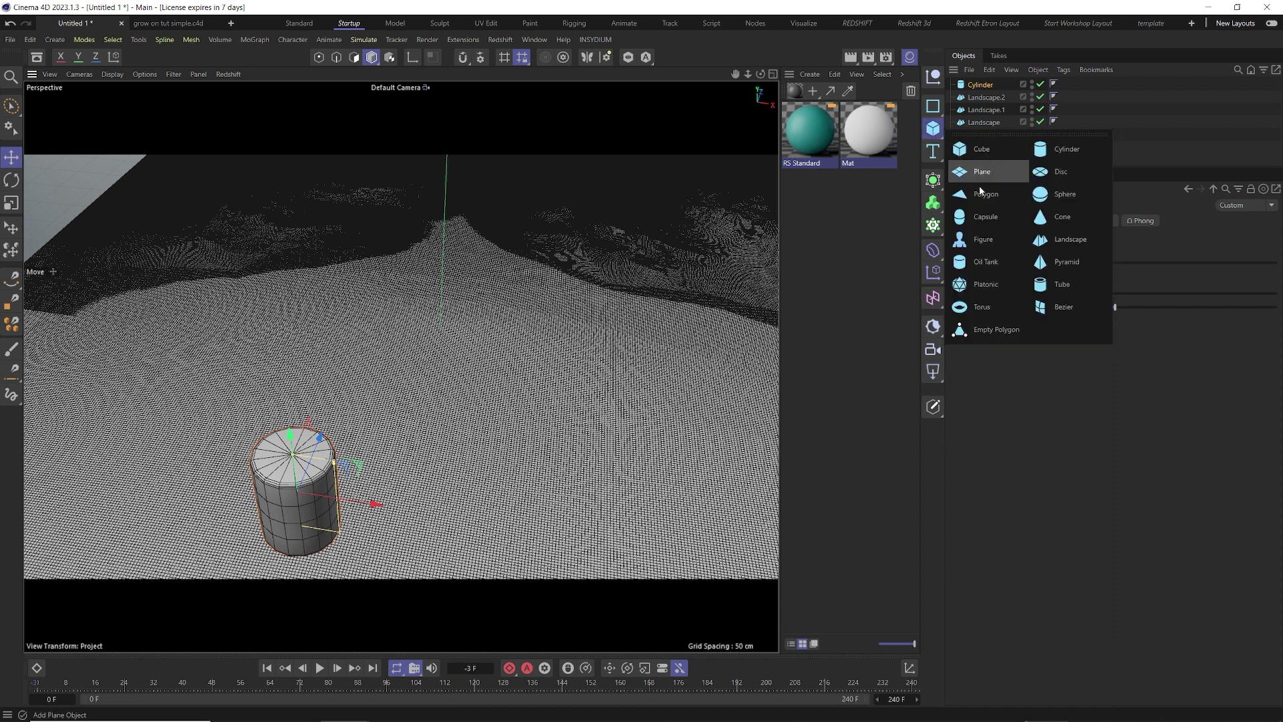
pyautogui.click(1059, 285)
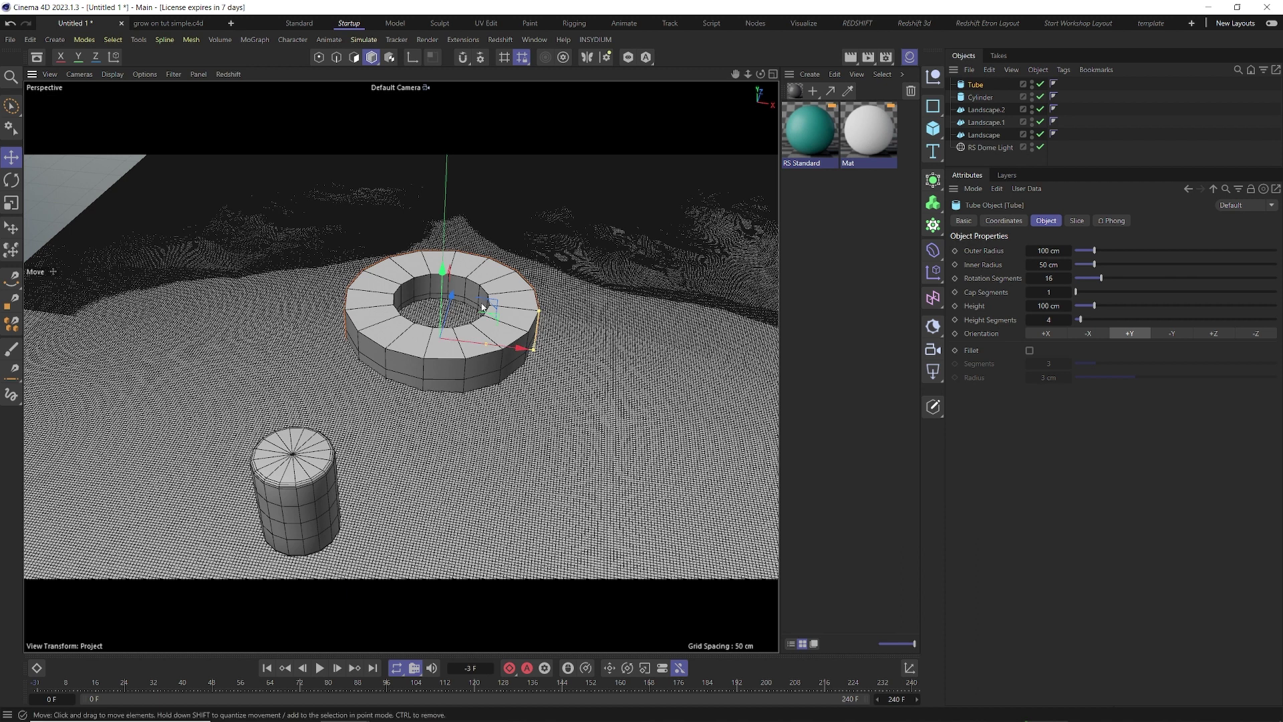
pyautogui.press('r')
pyautogui.moveTo(437, 314); pyautogui.dragTo(420, 450)
pyautogui.moveTo(531, 379); pyautogui.dragTo(524, 428)
pyautogui.click(976, 85)
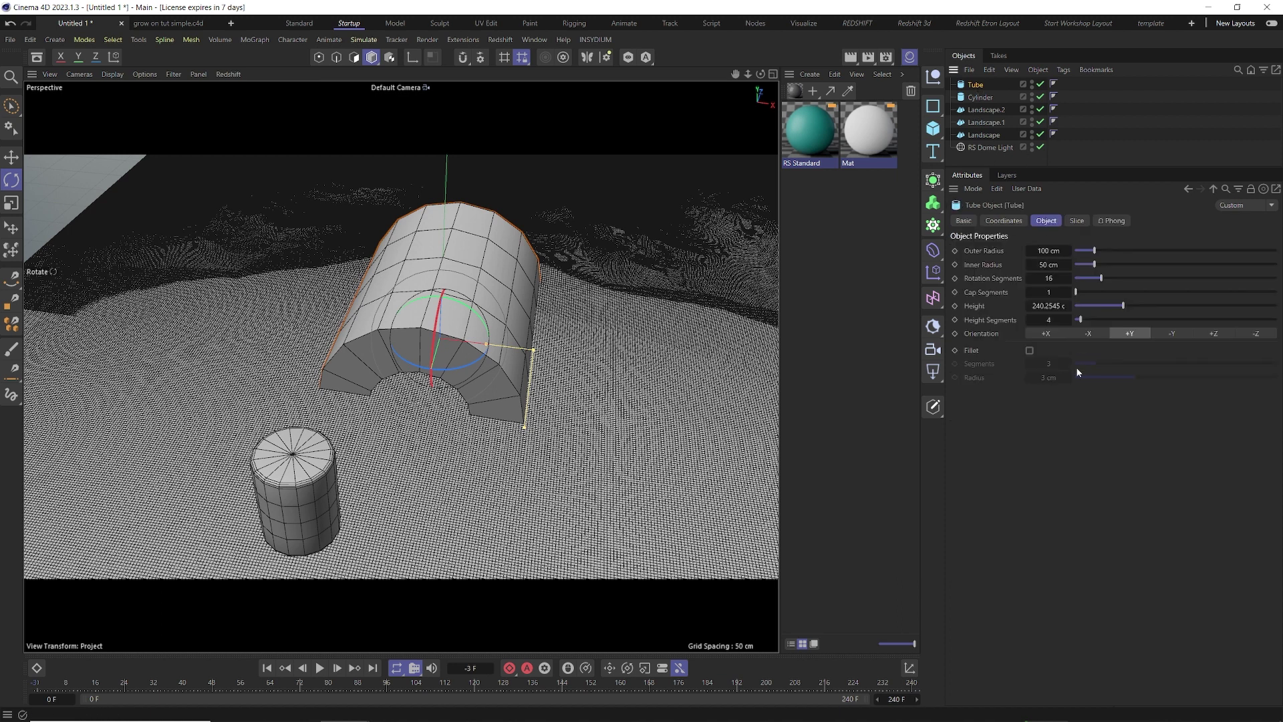
# - Enable the tube's fillet and move the tube sideways, away from the cylinder
pyautogui.click(1028, 350)
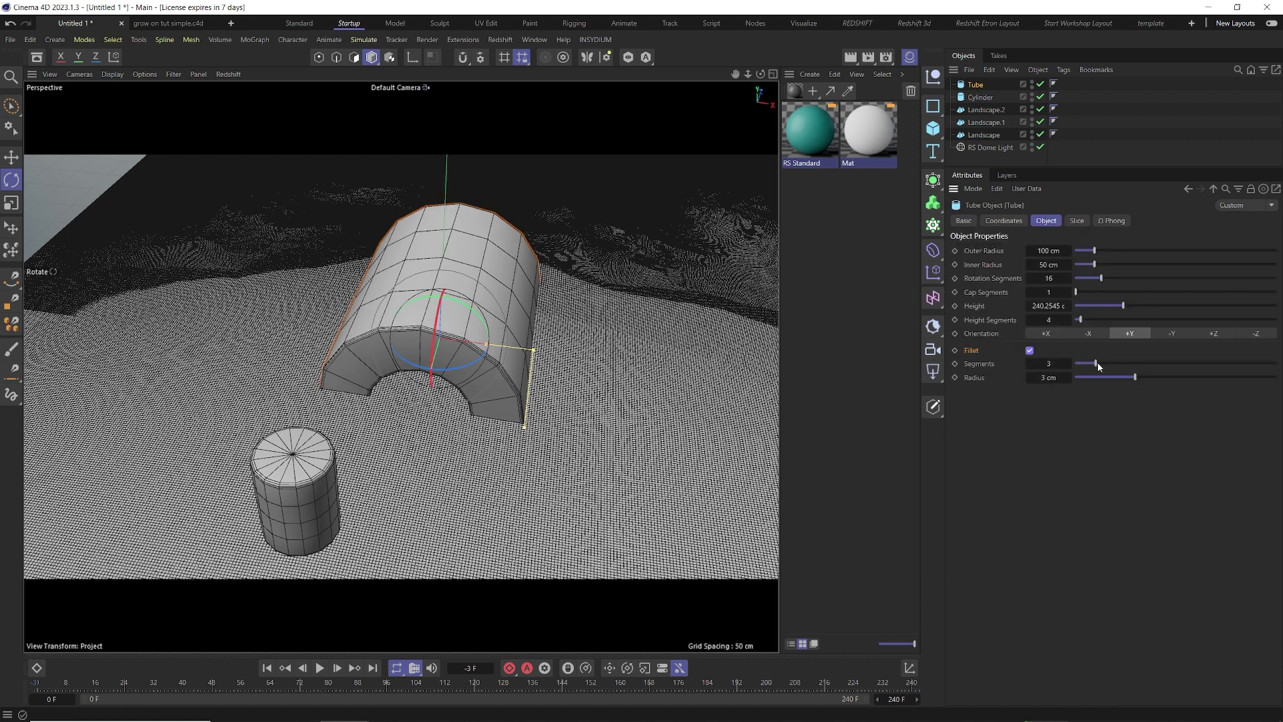
pyautogui.press('e')
pyautogui.moveTo(519, 349); pyautogui.dragTo(681, 360)
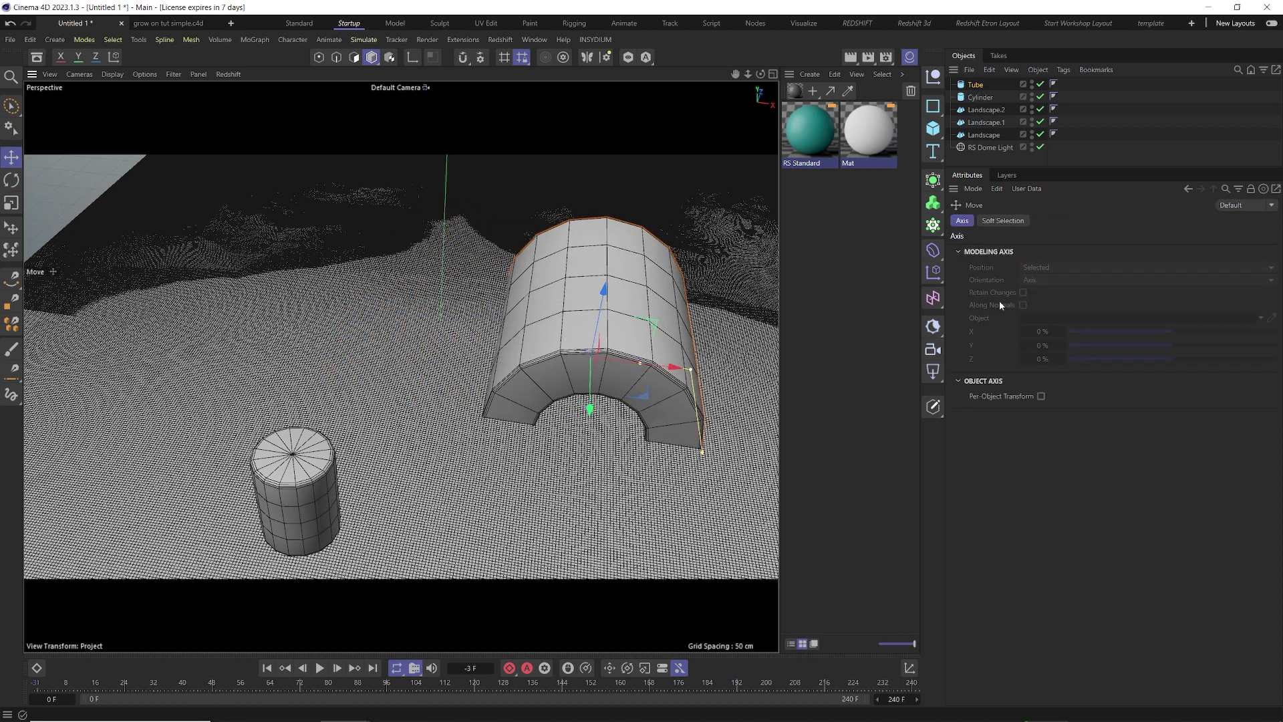
# - Set the cylinder's rotation segments to 64
pyautogui.click(985, 86)
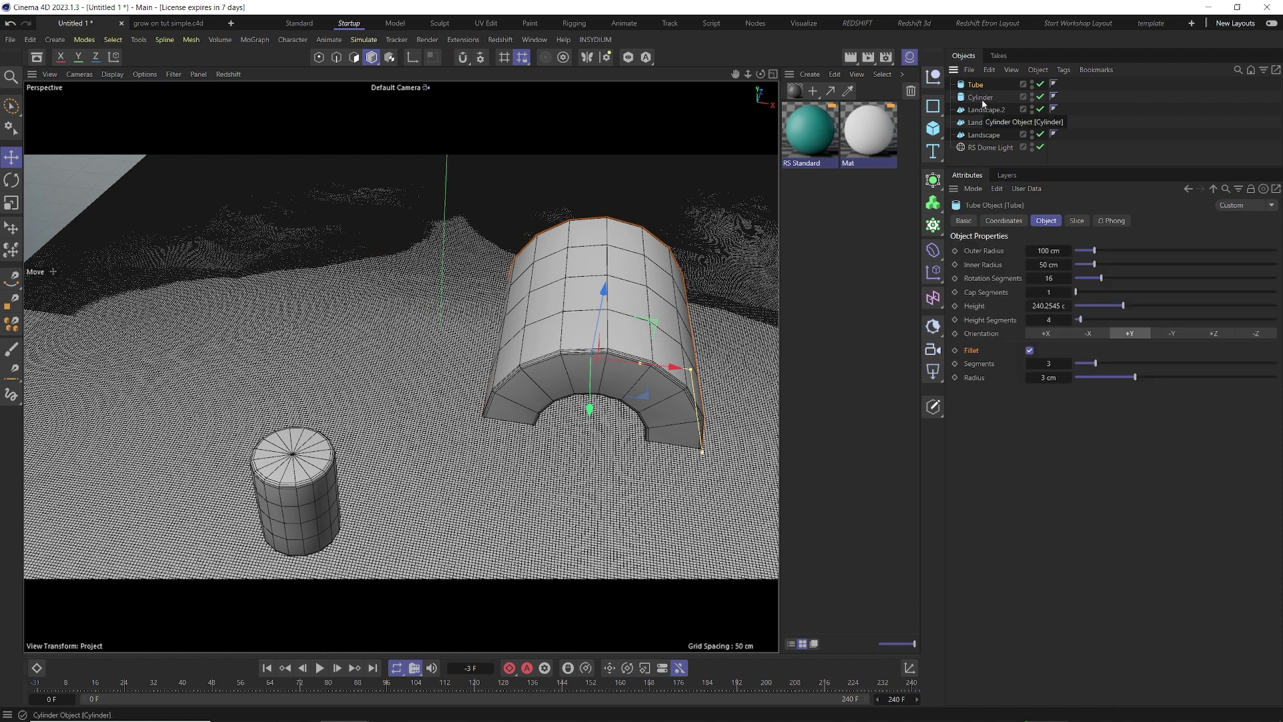
pyautogui.keyDown('ctrl'); pyautogui.click(980, 97); pyautogui.keyUp('ctrl')
pyautogui.click(981, 98)
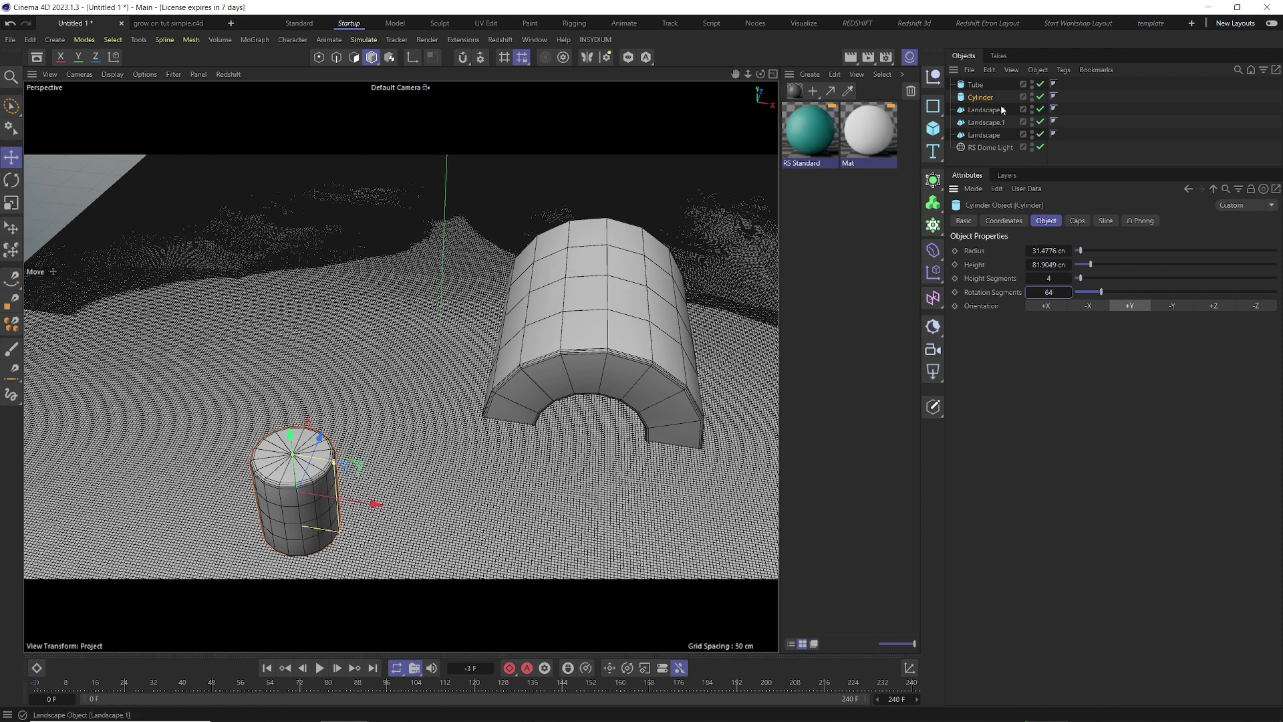
# - Set the tube's rotation segments to 64 and its height segments to 32
pyautogui.click(976, 85)
pyautogui.click(1049, 278)
pyautogui.write('64')
pyautogui.press('Tab')
pyautogui.press('Tab')
pyautogui.press('Tab')
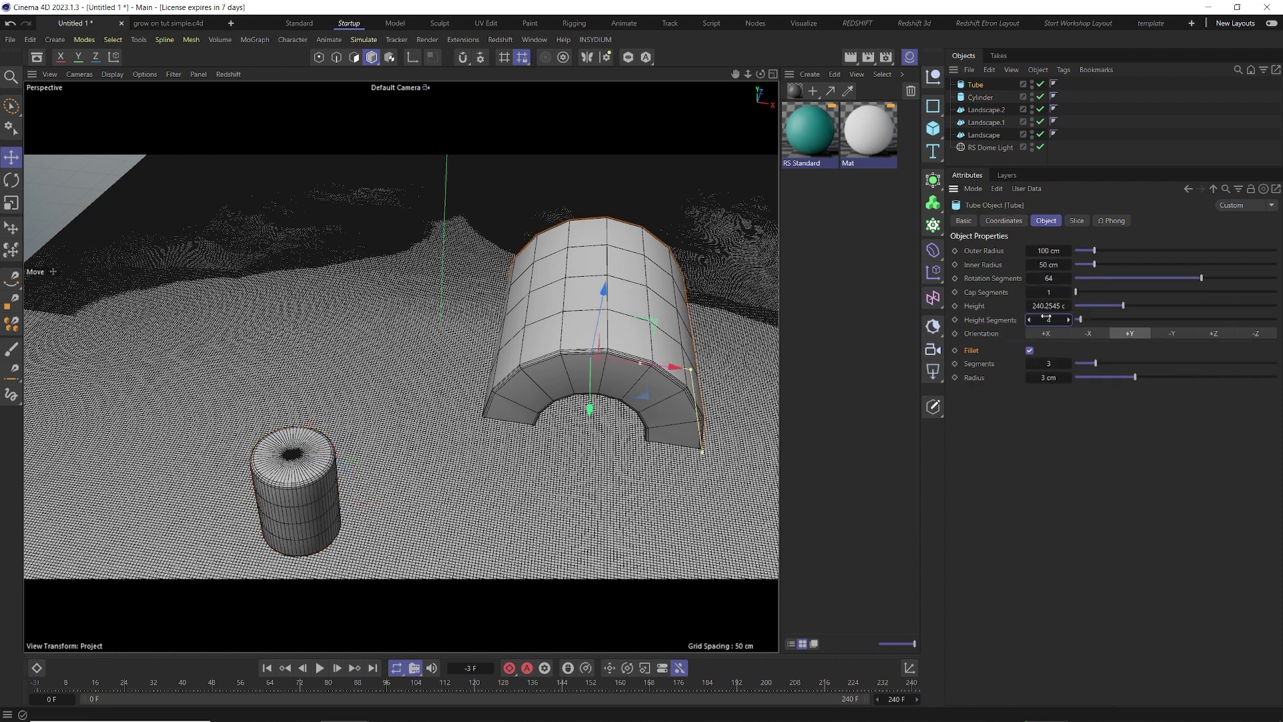
pyautogui.write('32')
pyautogui.press('Return')
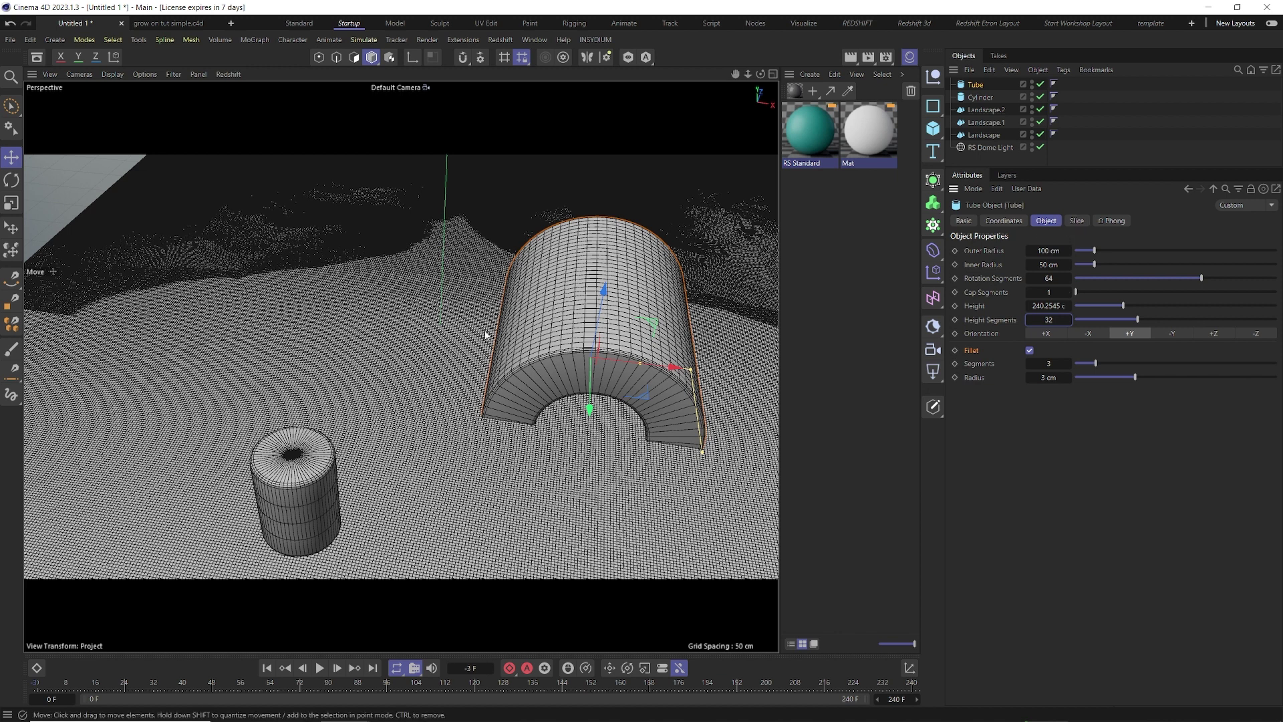
# - Search the asset library for "stairc", add the Spiral Staircase - Modular asset to the scene and expand its hierarchy
pyautogui.hotkey('shift', 'F8')
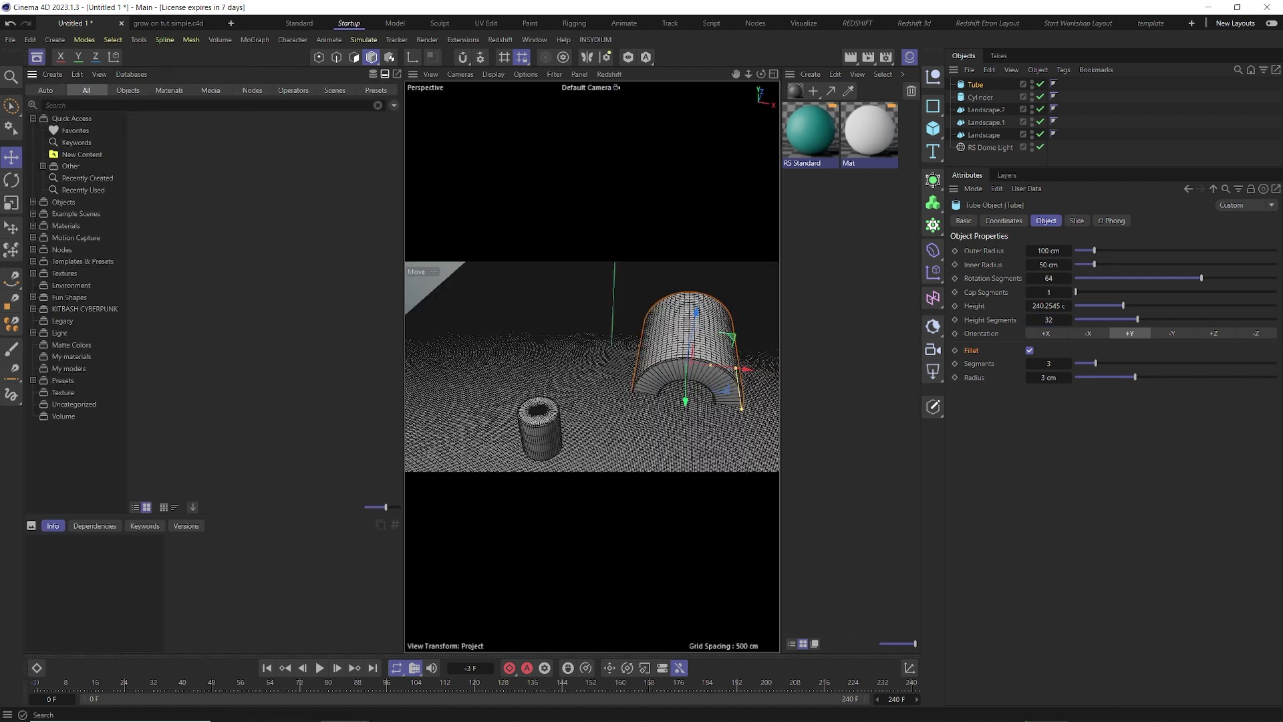
pyautogui.write('stair')
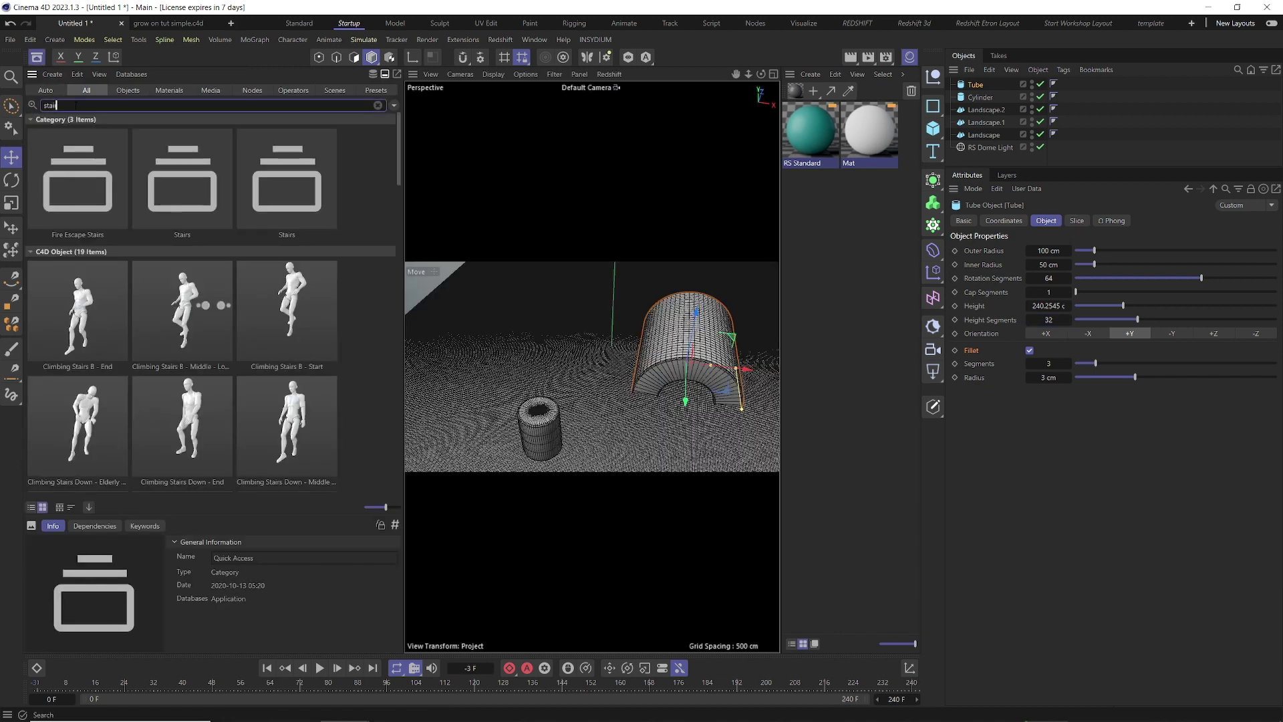
pyautogui.write('c')
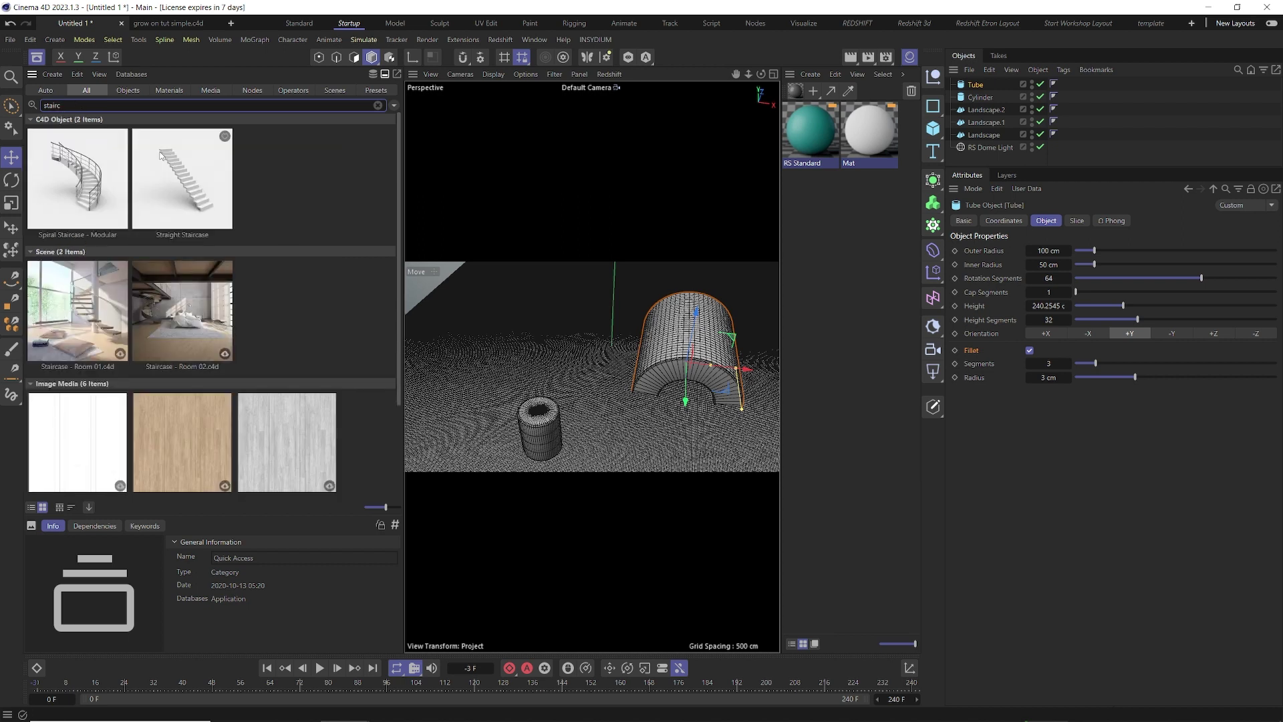
pyautogui.click(45, 197)
pyautogui.moveTo(65, 211); pyautogui.dragTo(485, 328)
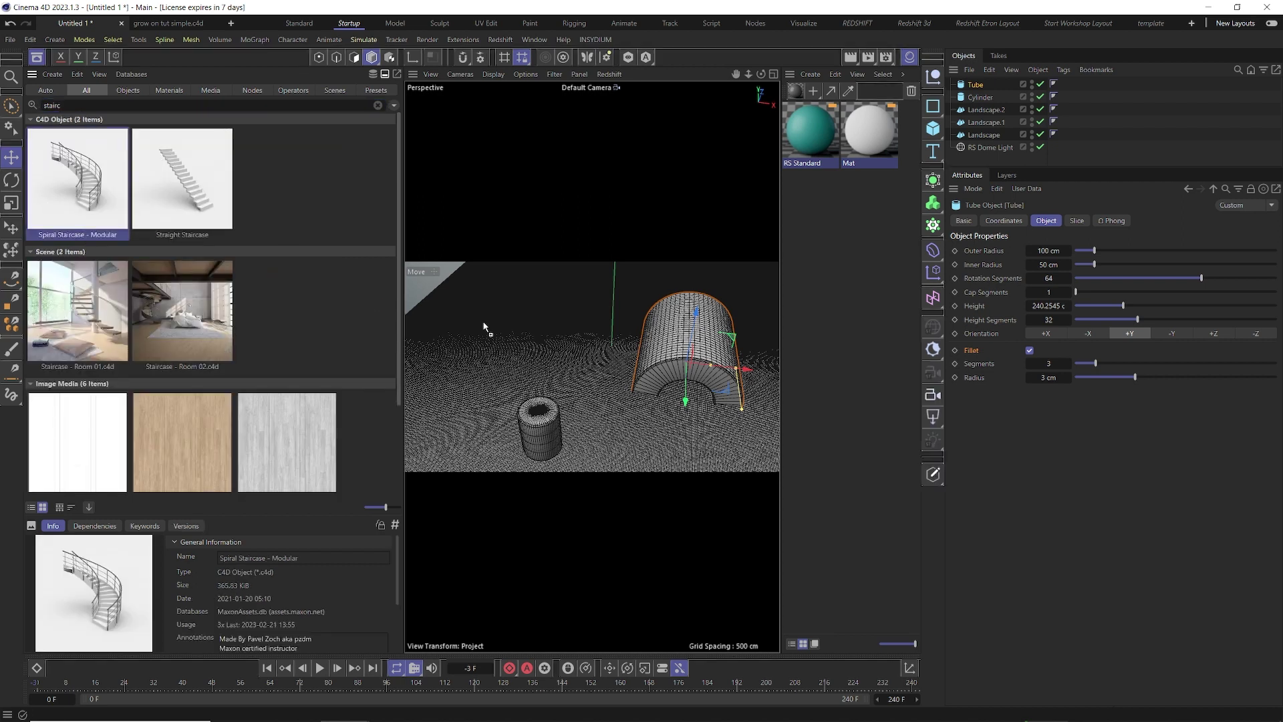
pyautogui.moveTo(606, 330); pyautogui.dragTo(605, 327)
pyautogui.hotkey('shift', 'F8')
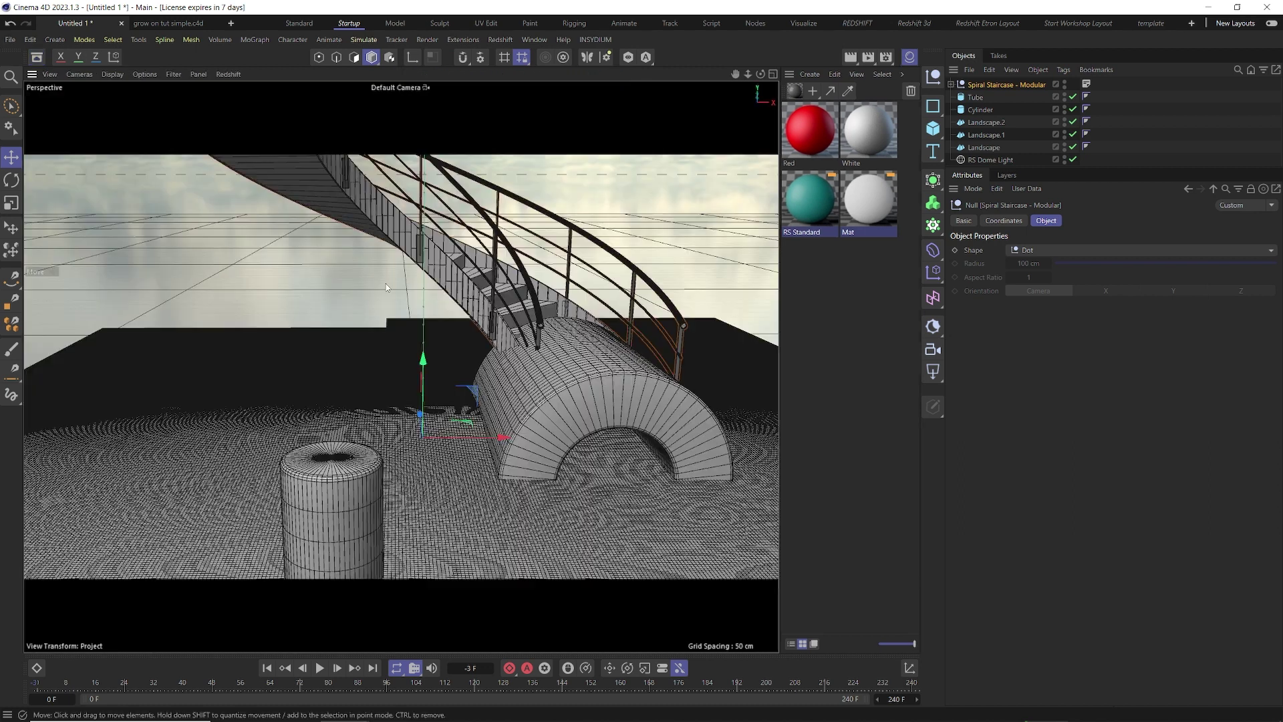
pyautogui.click(952, 87)
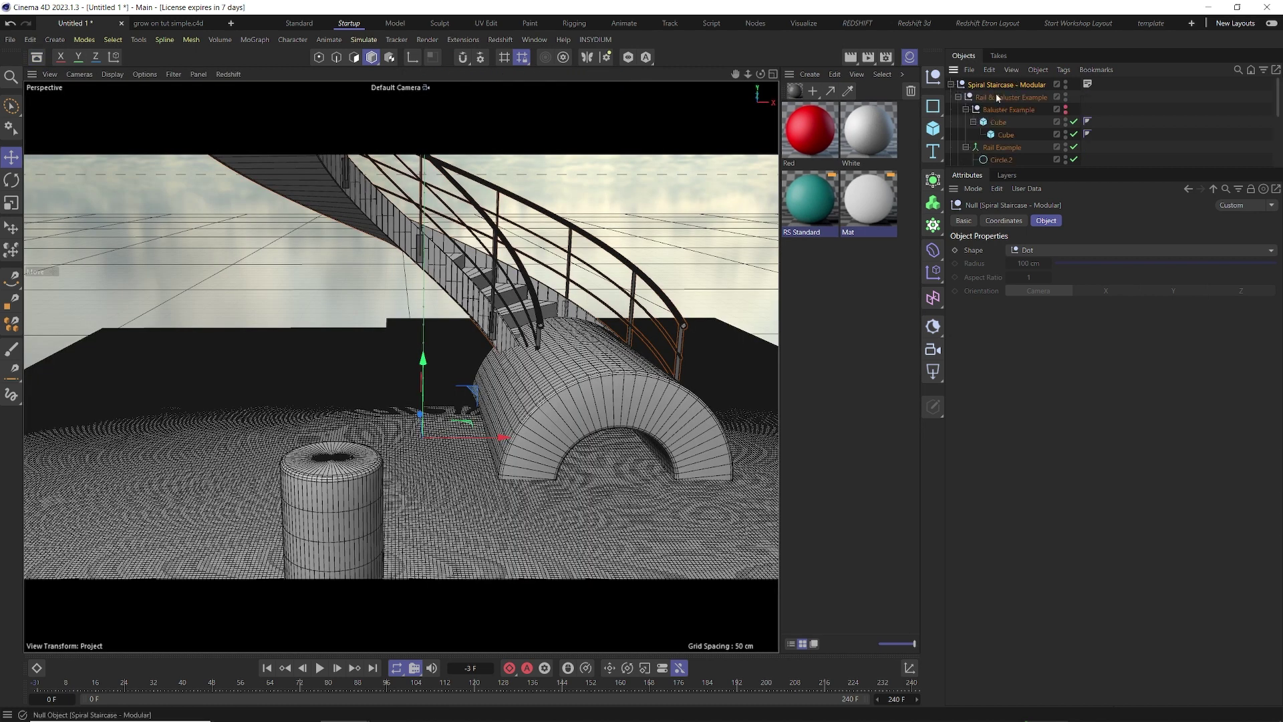
pyautogui.scroll(-2, 1067, 117)
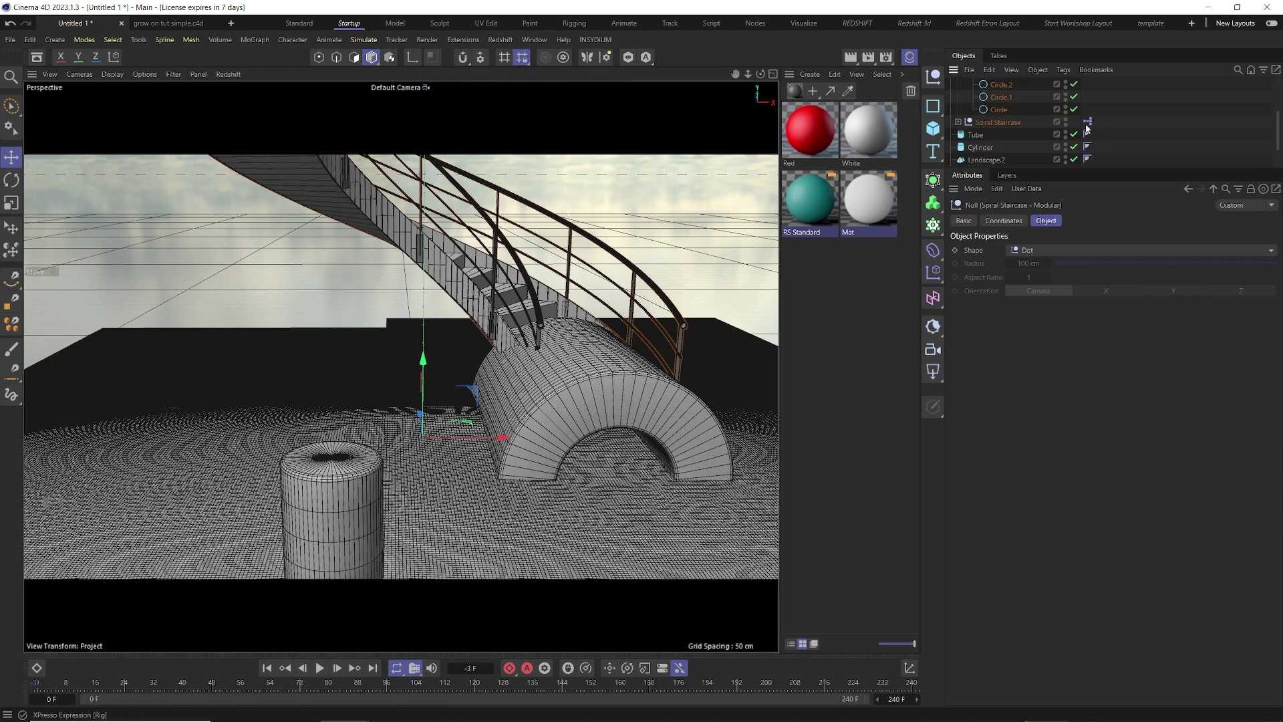
pyautogui.scroll(3, 1009, 131)
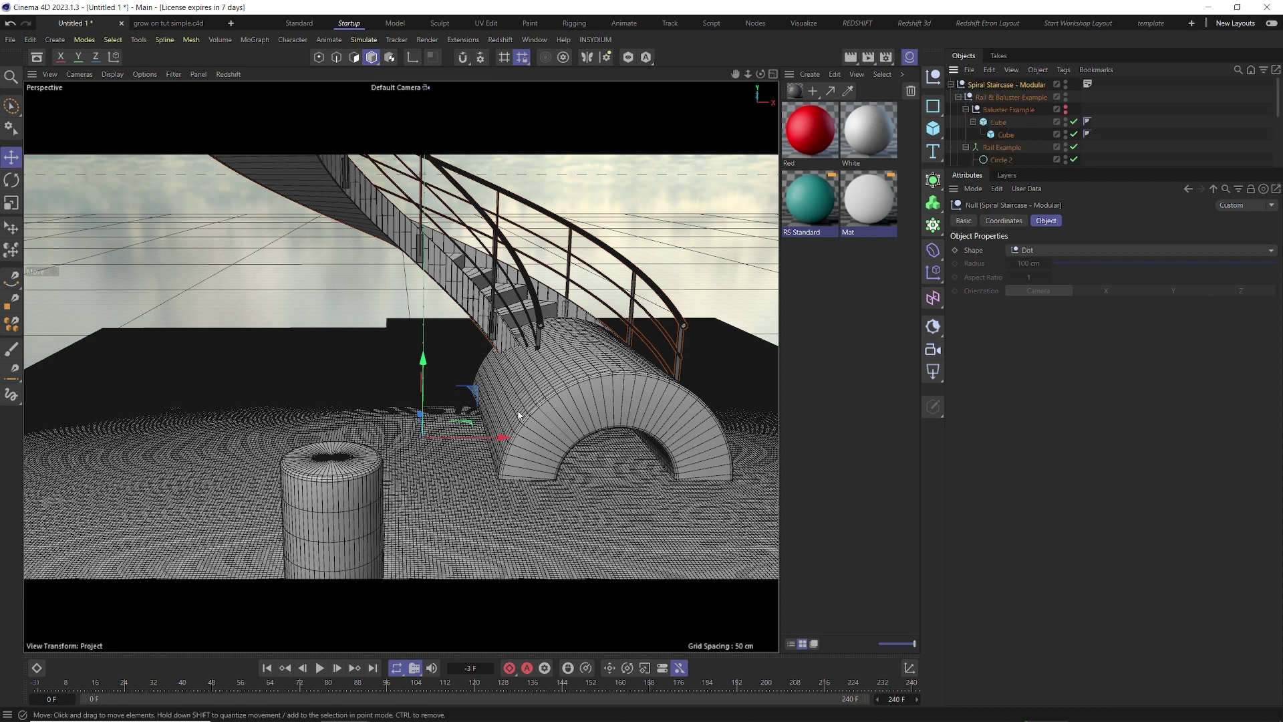
# - Move the tube forward so it lies in front of the spiral staircase's lowest steps
pyautogui.click(534, 423)
pyautogui.scroll(-3, 528, 429)
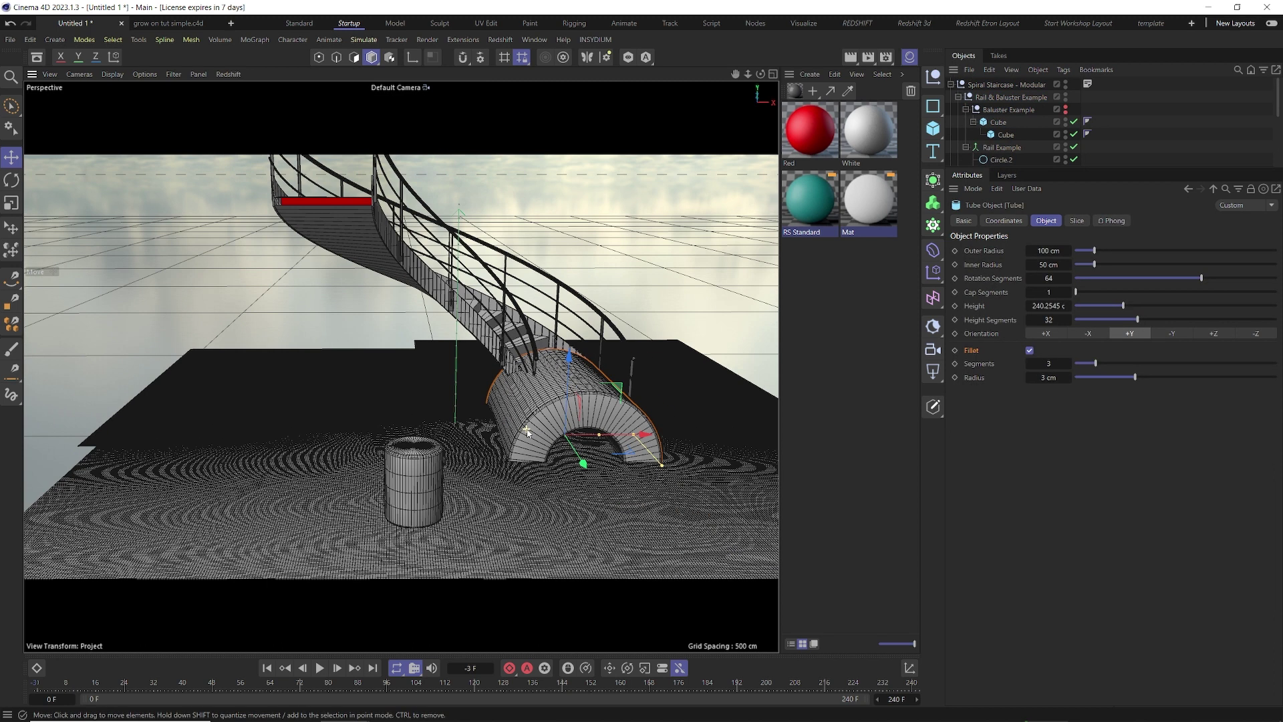
pyautogui.moveTo(569, 456); pyautogui.dragTo(669, 575)
# - Move the cylinder forward into the left foreground, well in front of the staircase
pyautogui.click(401, 502)
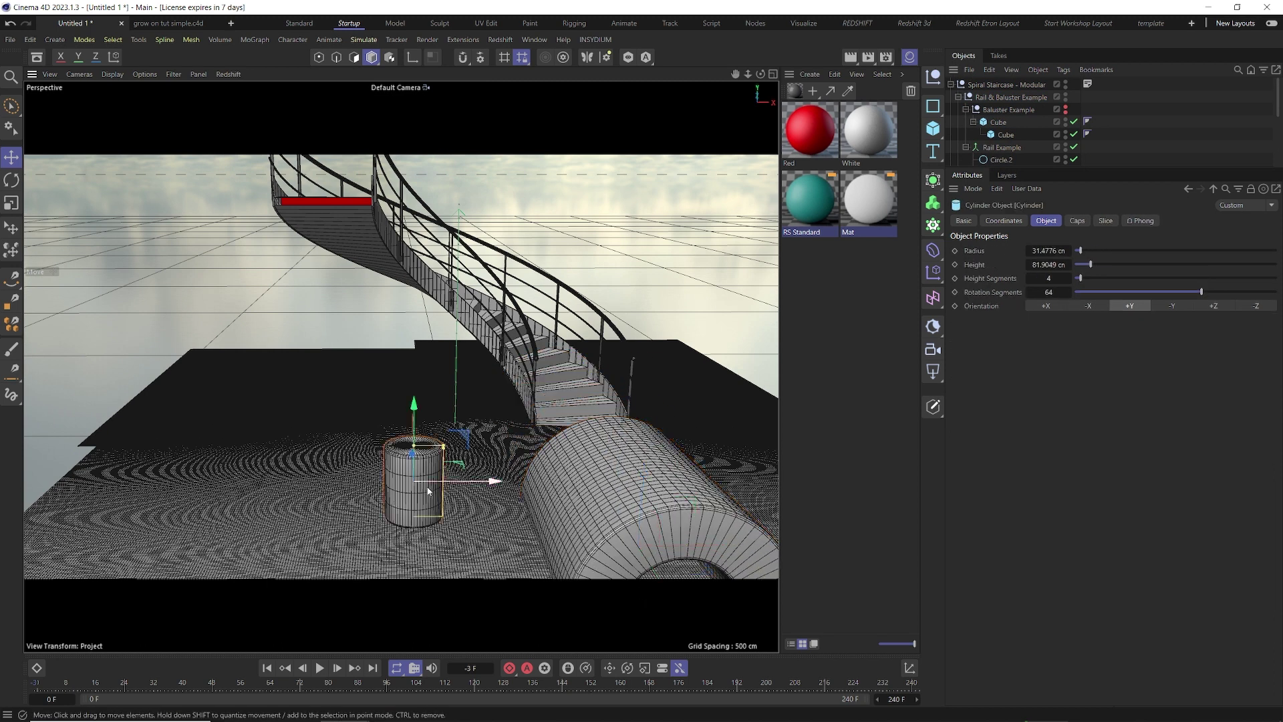
pyautogui.keyDown('alt'); pyautogui.moveTo(401, 501); pyautogui.dragTo(399, 314); pyautogui.keyUp('alt')
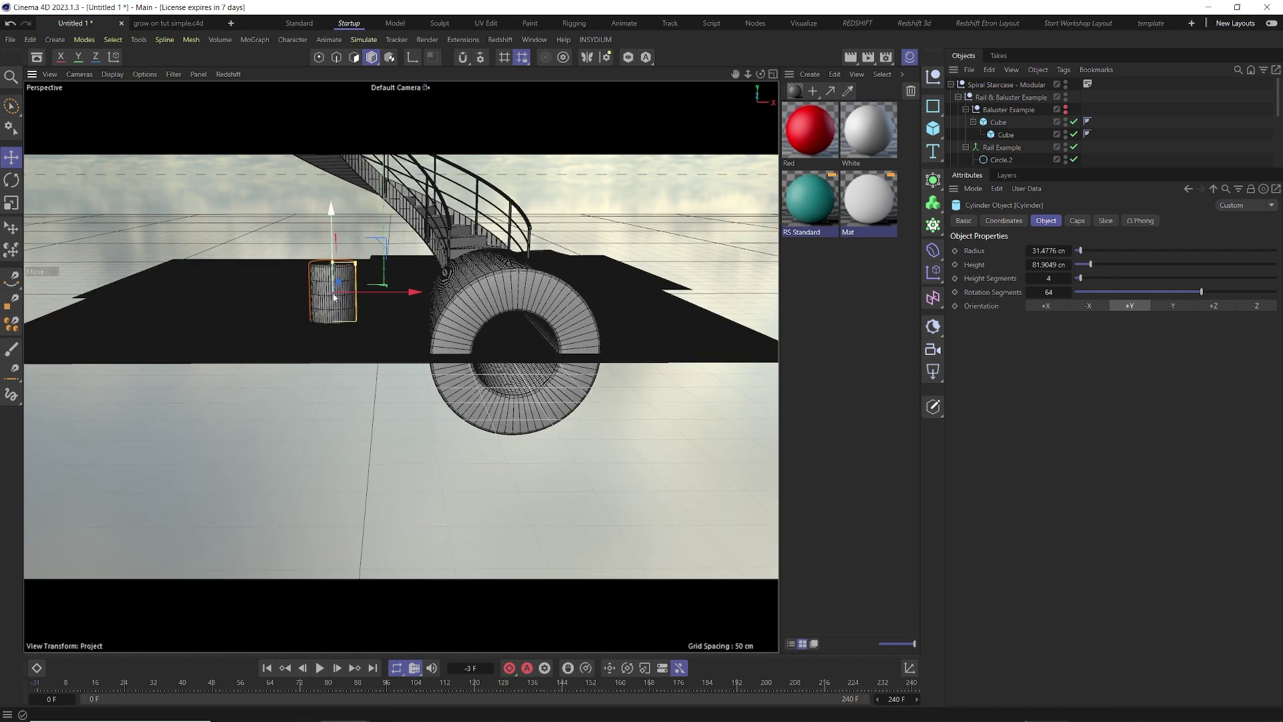
pyautogui.moveTo(331, 277); pyautogui.dragTo(205, 345)
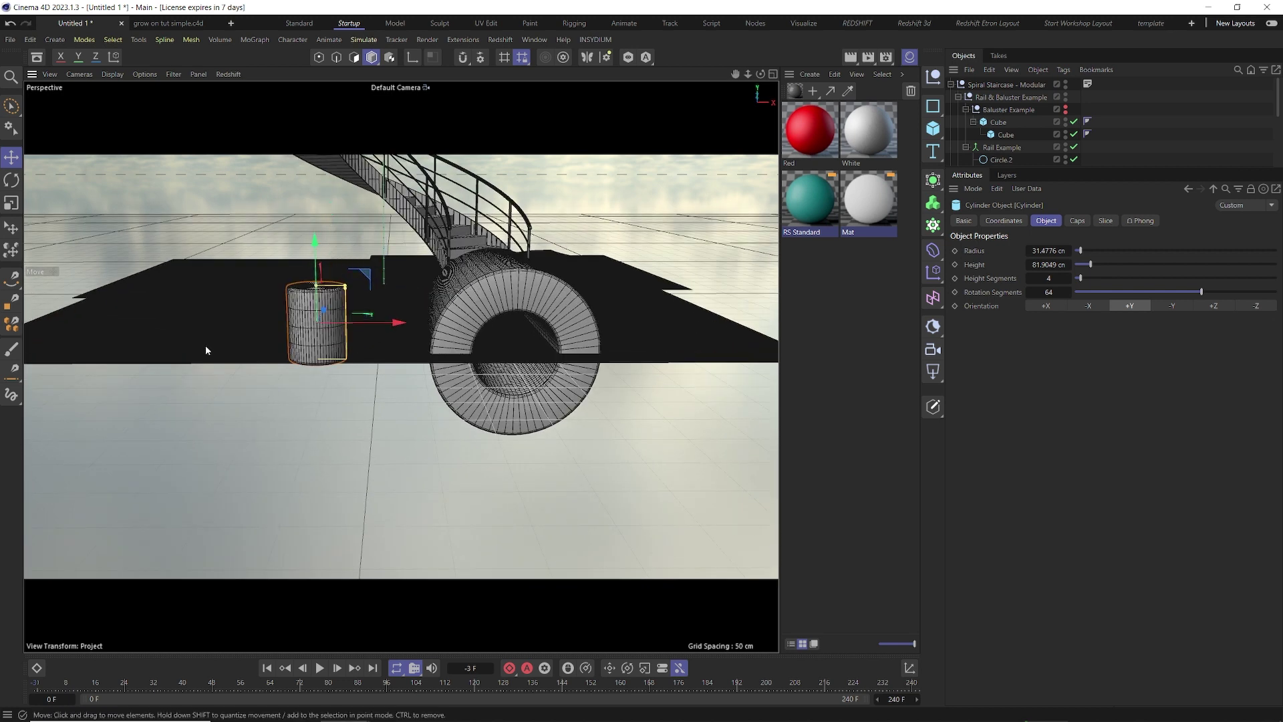
pyautogui.click(399, 283)
pyautogui.keyDown('alt'); pyautogui.moveTo(379, 299); pyautogui.dragTo(458, 290); pyautogui.keyUp('alt')
pyautogui.click(355, 378)
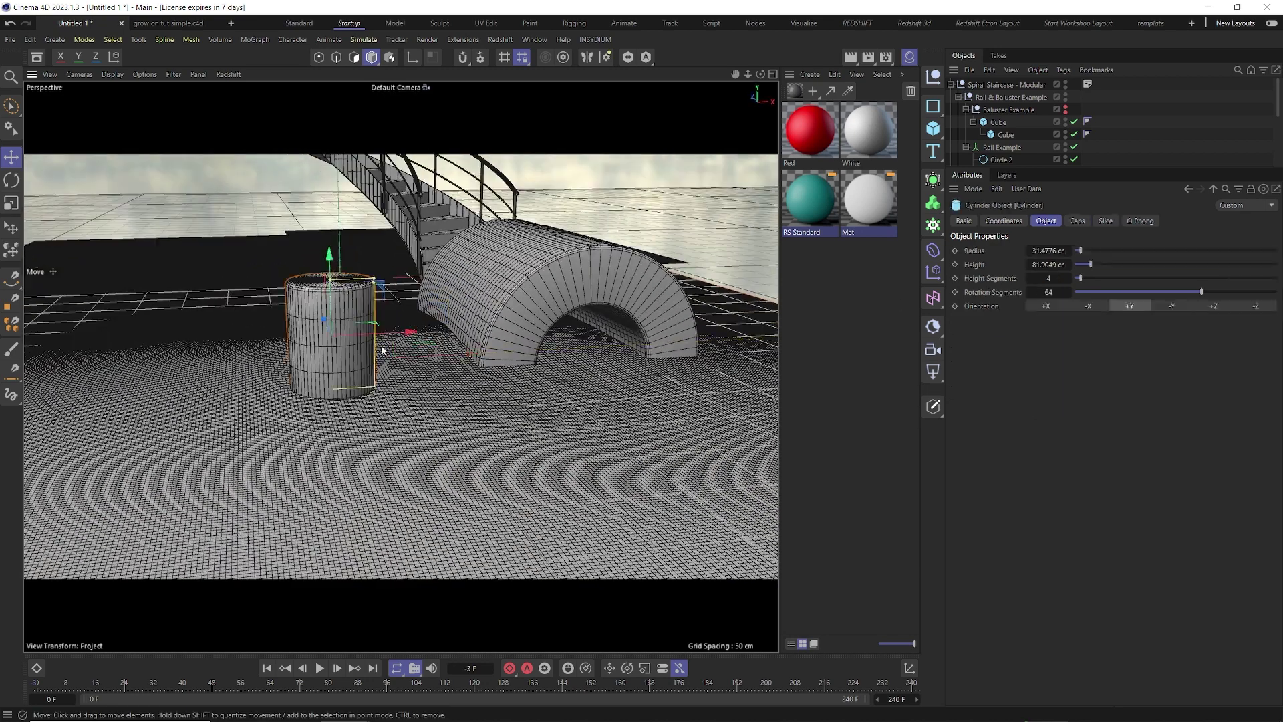
pyautogui.moveTo(373, 324); pyautogui.dragTo(291, 279)
# - Set the spiral staircase's Stairs Height to 500 and its Stairs Angle to 360°
pyautogui.click(416, 276)
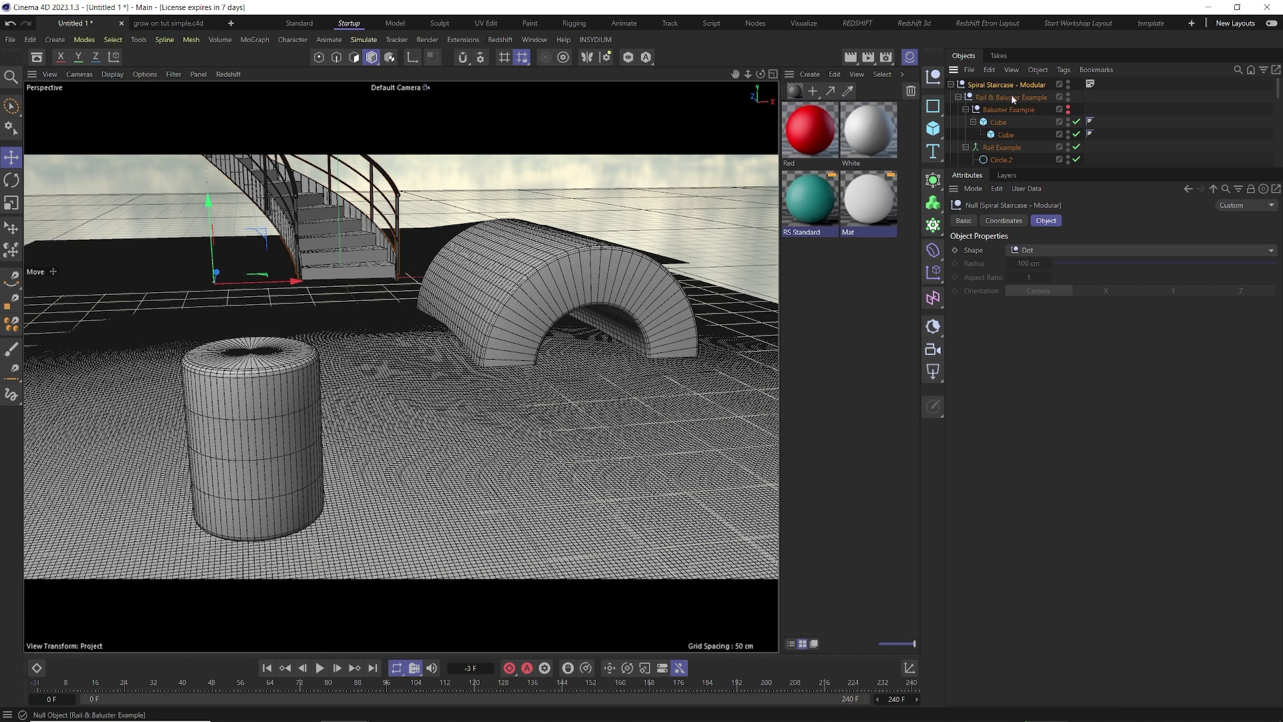
pyautogui.scroll(-3, 1017, 114)
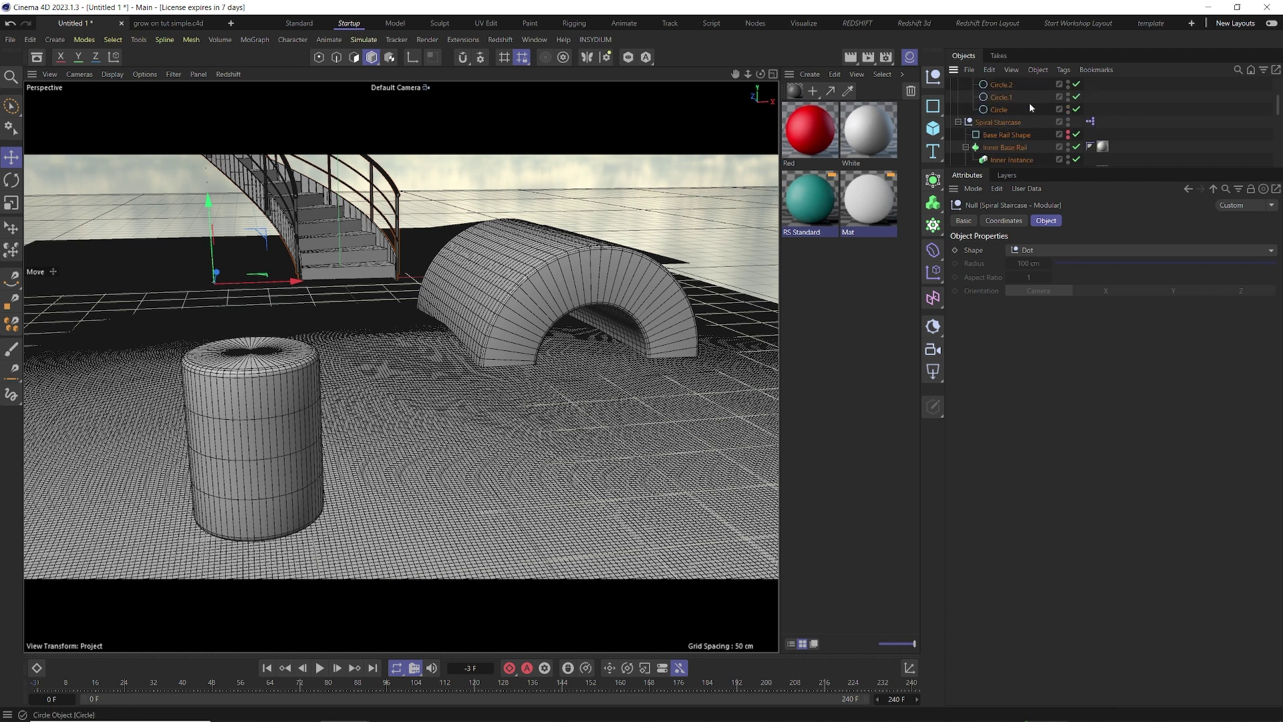
pyautogui.click(997, 125)
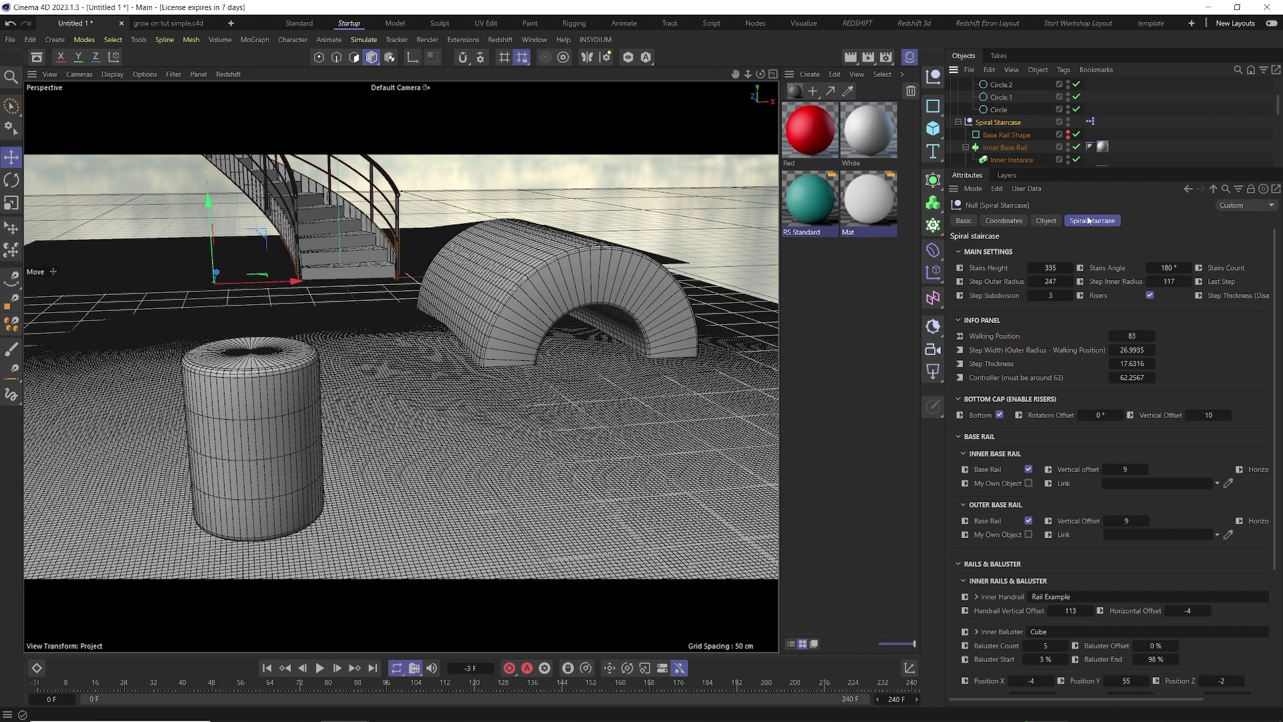
pyautogui.click(1051, 266)
pyautogui.write('500')
pyautogui.press('Return')
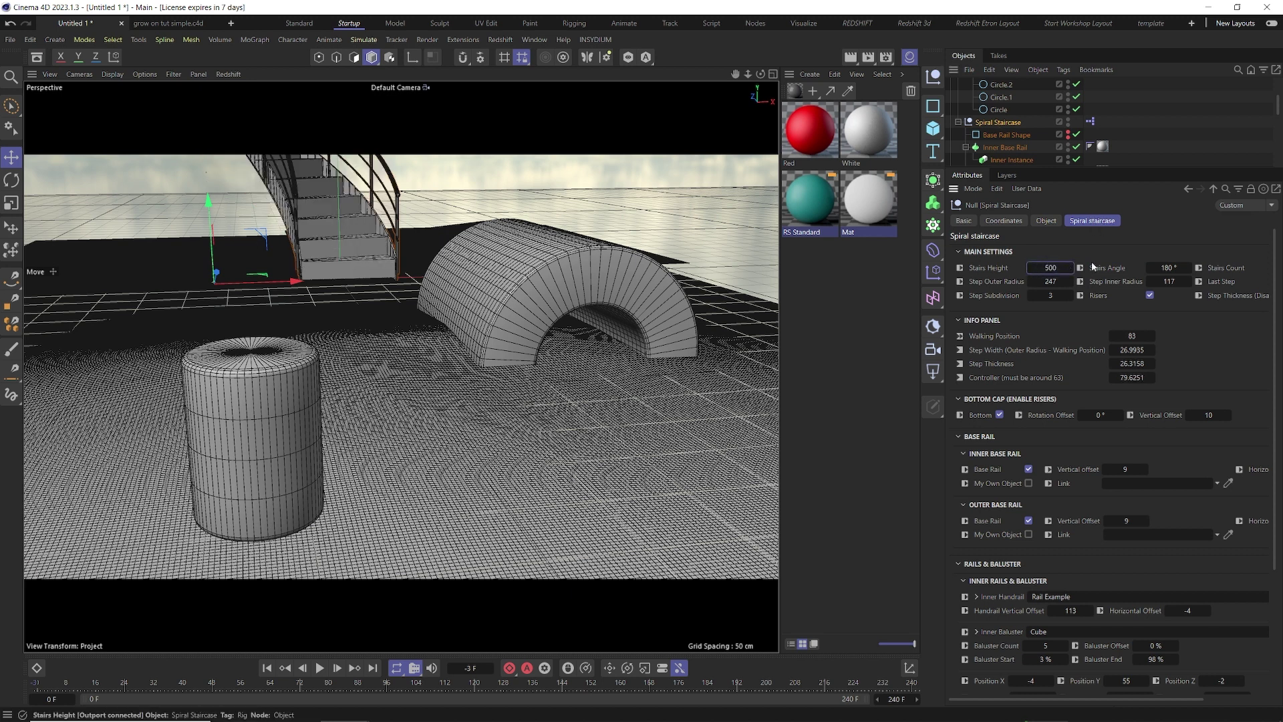
pyautogui.click(1180, 268)
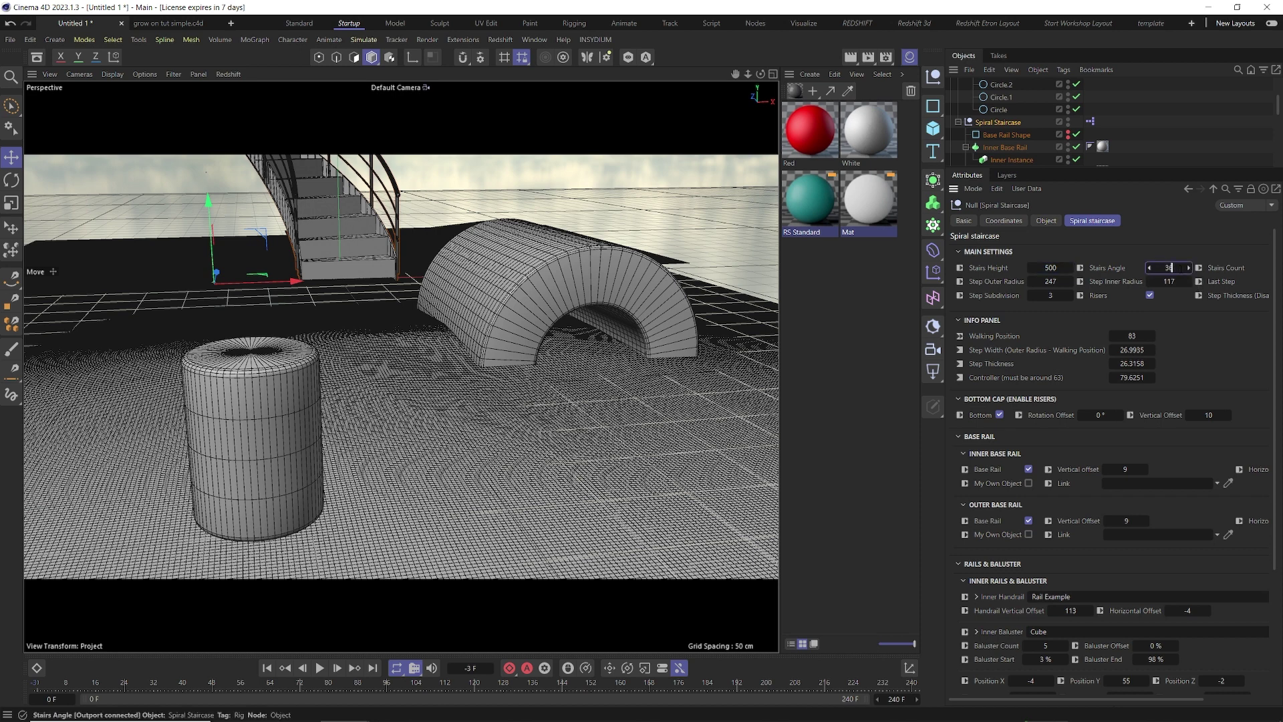
pyautogui.write('360')
pyautogui.press('Return')
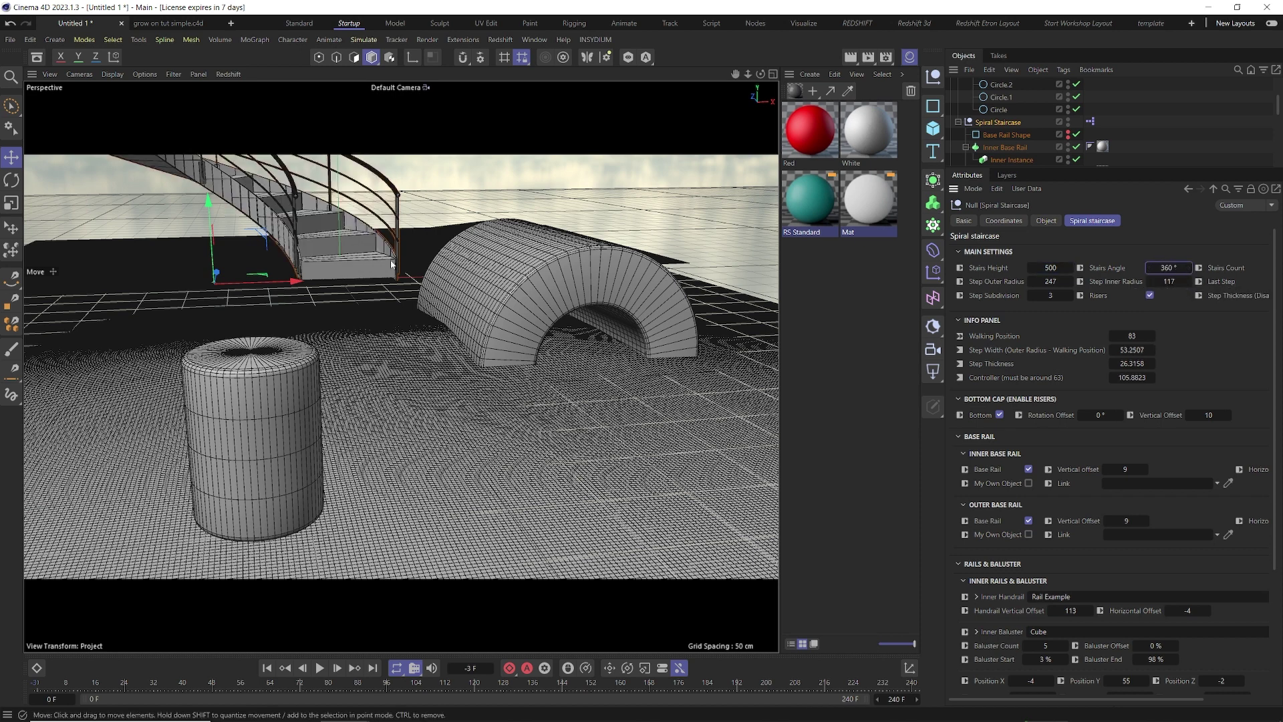
# - Move the tube forward and to the right, clear of the bottom of the staircase
pyautogui.scroll(-3, 362, 229)
pyautogui.keyDown('alt'); pyautogui.moveTo(362, 229); pyautogui.dragTo(361, 471, button='middle'); pyautogui.keyUp('alt')
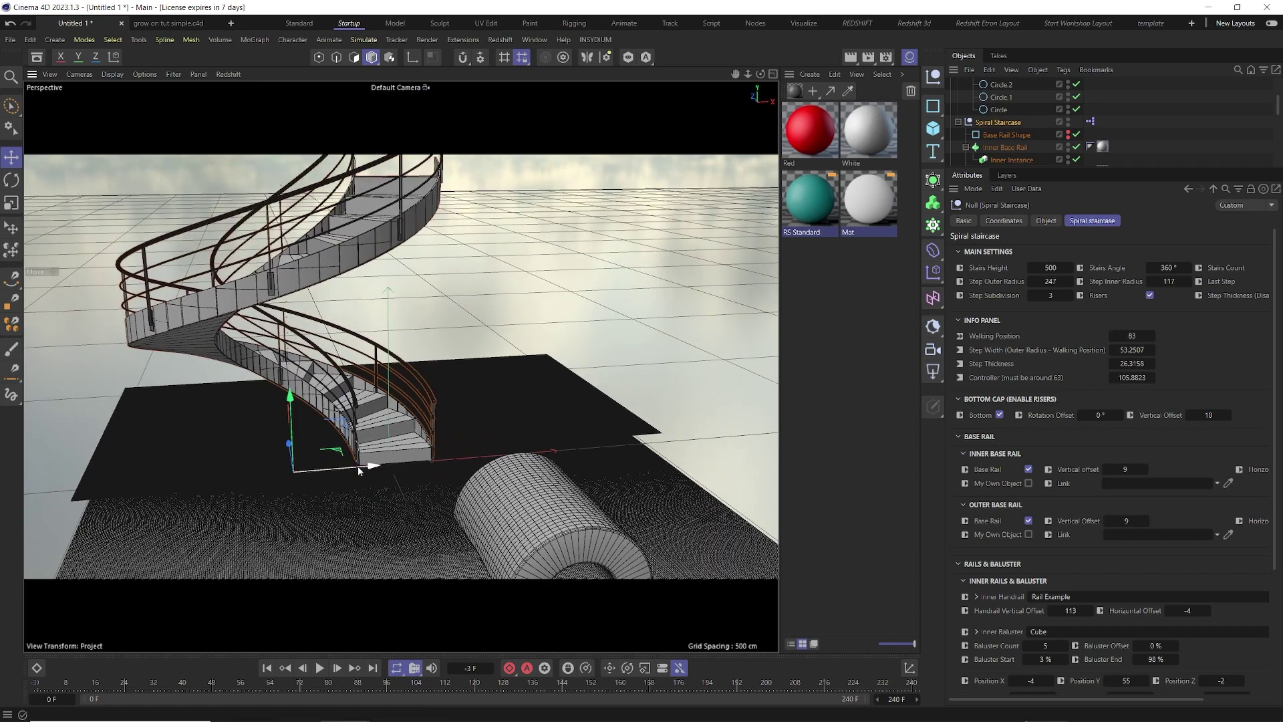
pyautogui.keyDown('alt'); pyautogui.moveTo(359, 470); pyautogui.dragTo(443, 451); pyautogui.keyUp('alt')
pyautogui.click(541, 436)
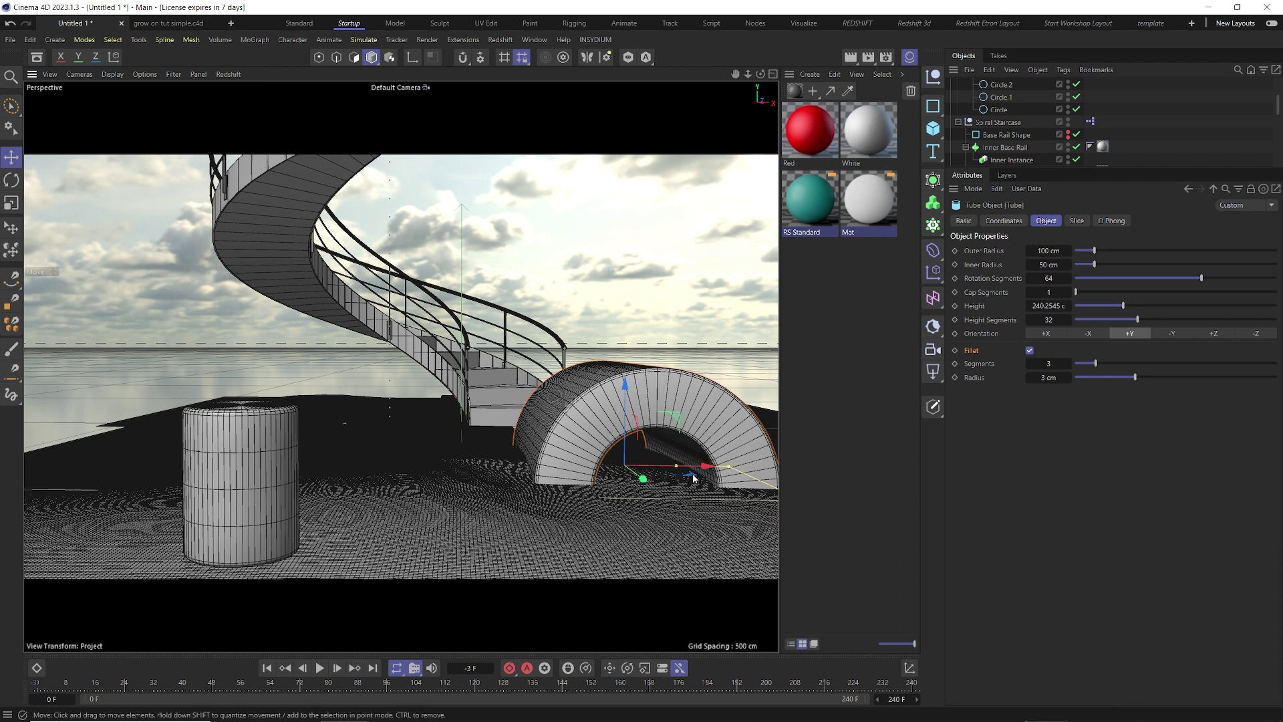
pyautogui.moveTo(694, 478); pyautogui.dragTo(712, 518)
# - Add a Sphere and move it forward and left, between the cylinder and the foot of the staircase
pyautogui.click(932, 127)
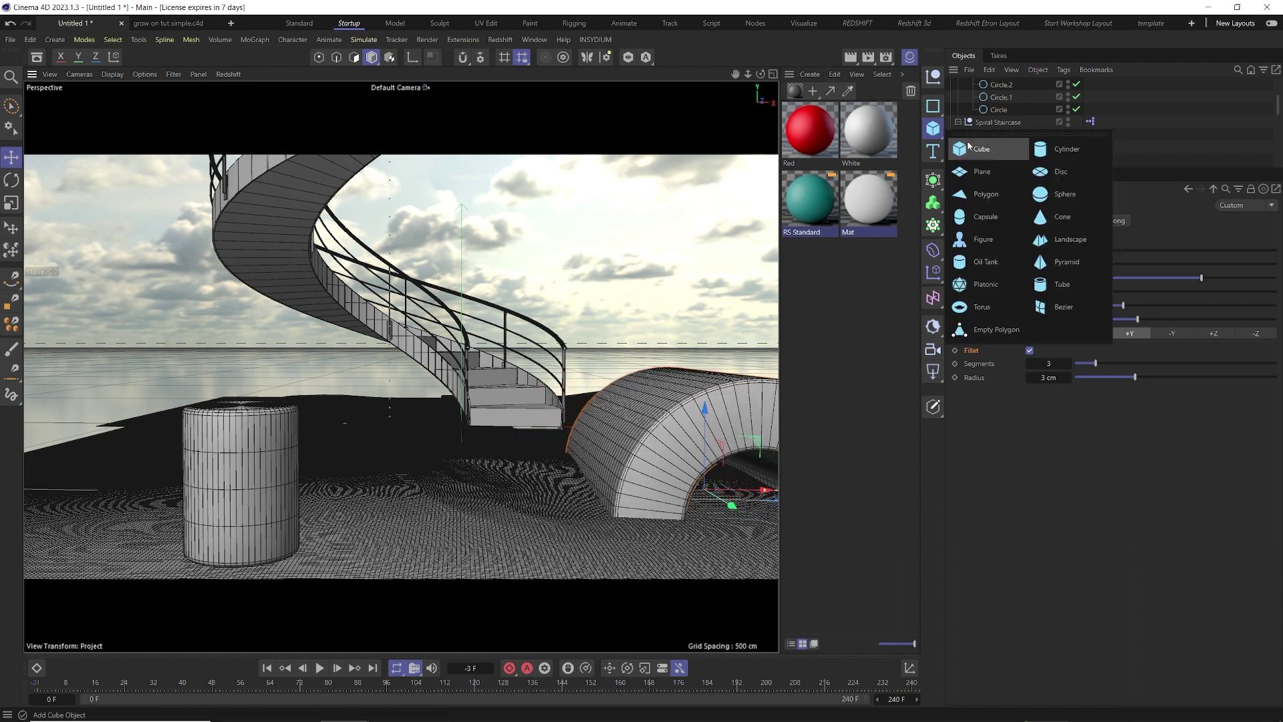
pyautogui.click(1051, 196)
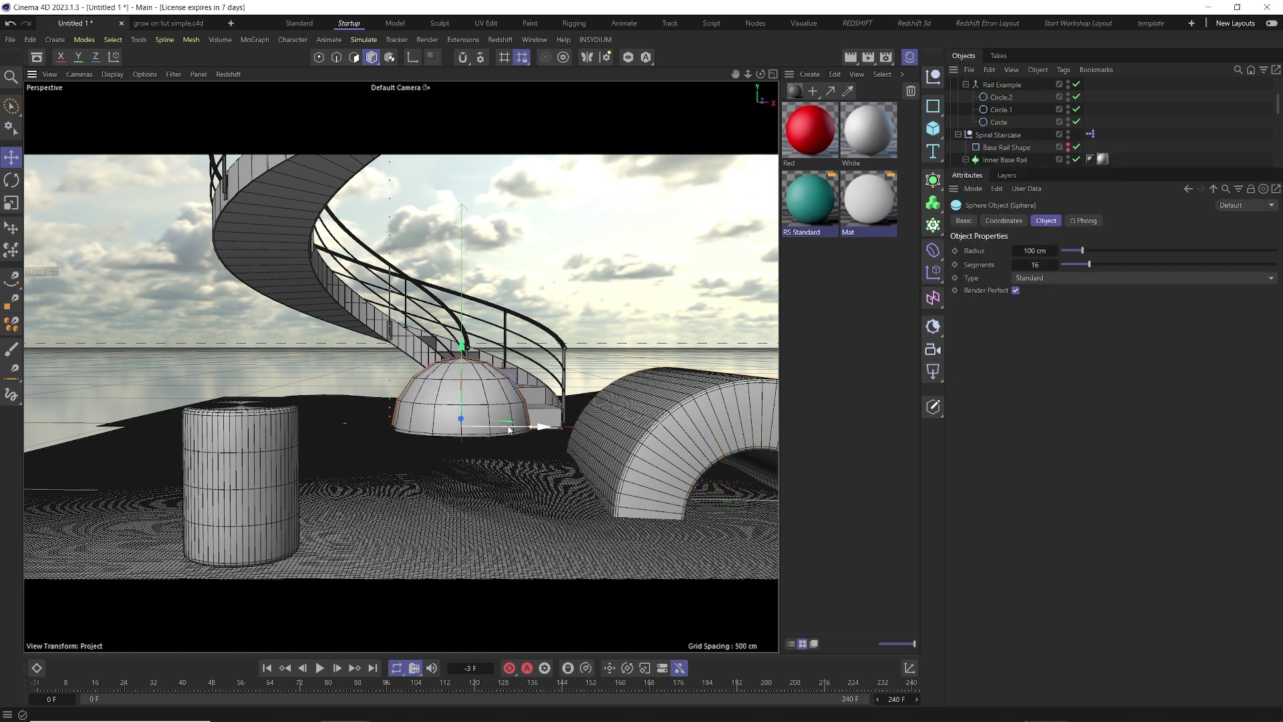
pyautogui.moveTo(507, 424); pyautogui.dragTo(434, 471)
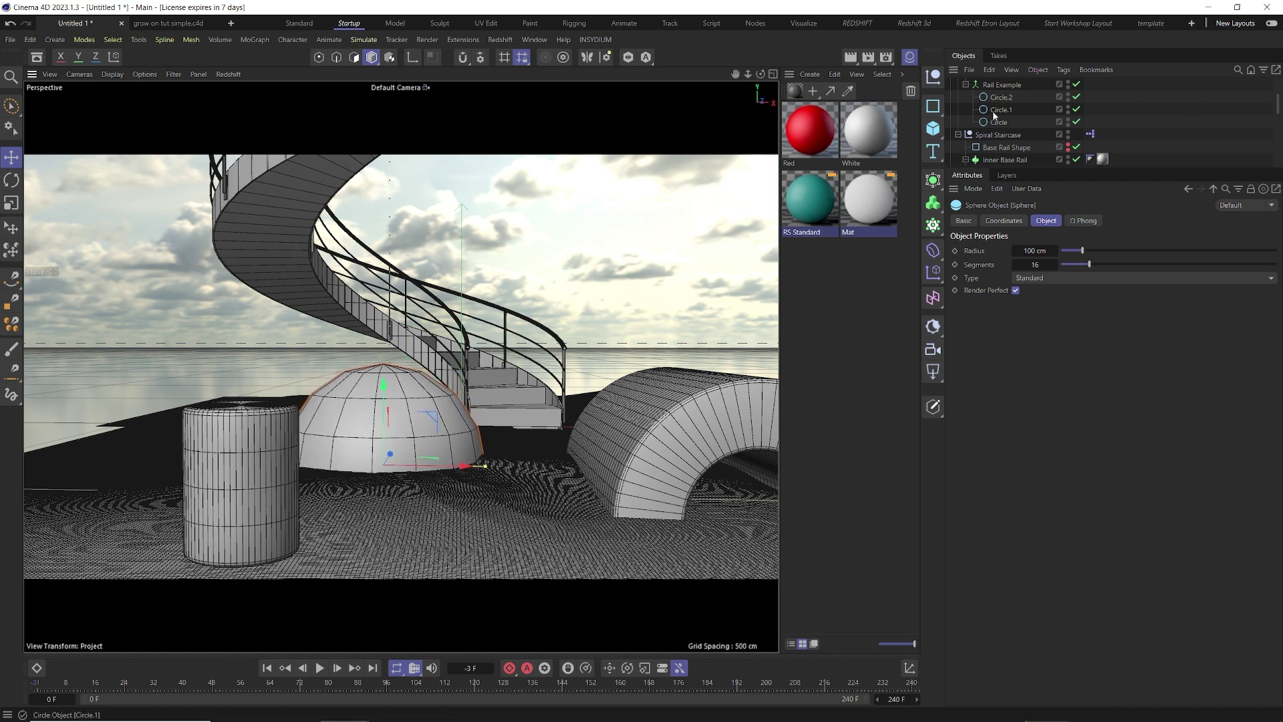
# - Set the sphere's segments to 64
pyautogui.scroll(3, 993, 120)
pyautogui.click(1034, 265)
pyautogui.write('6')
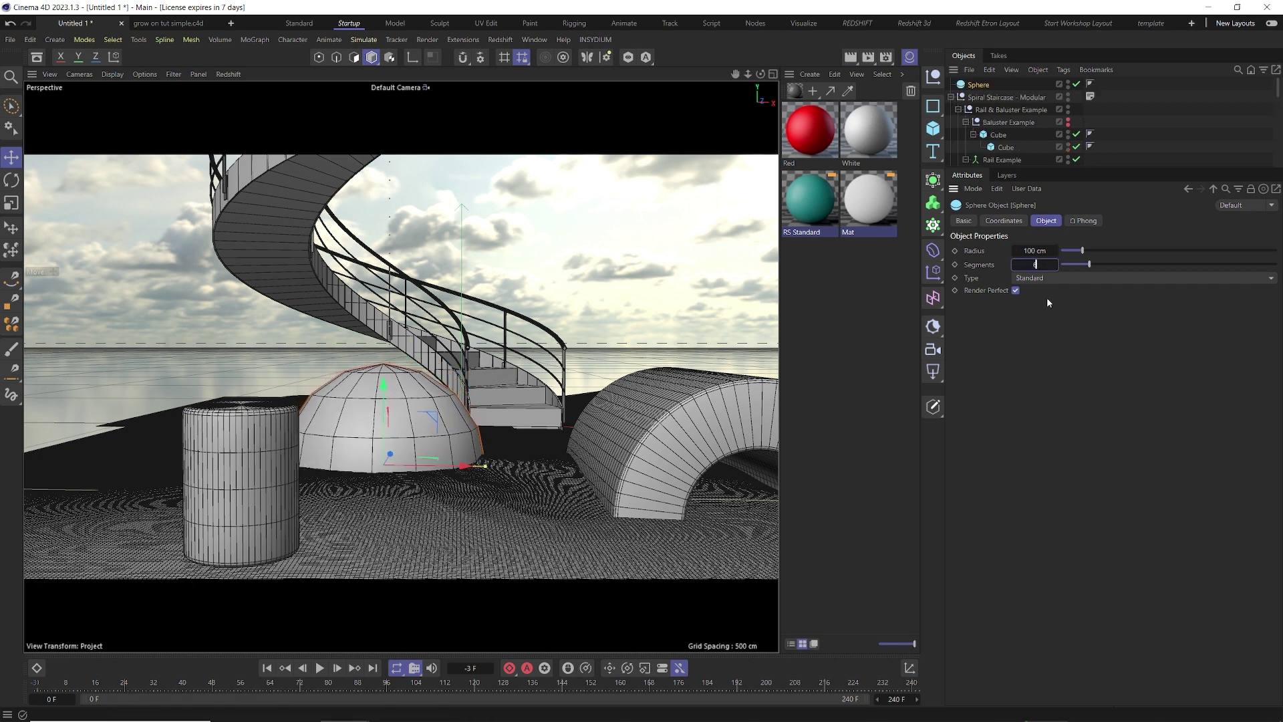
pyautogui.write('4')
pyautogui.press('Return')
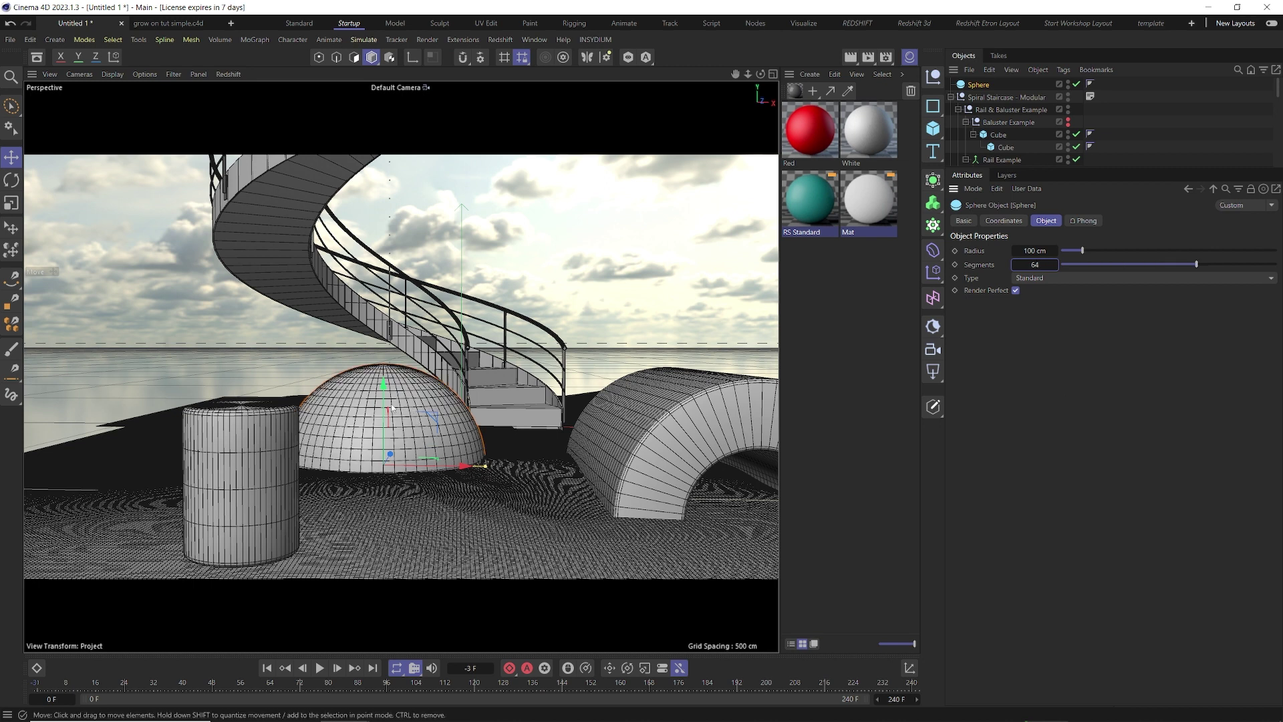
# - Lower the sphere until only its upper cap rises above the ground, and save the project as "Tut show grow"
pyautogui.moveTo(384, 389); pyautogui.dragTo(391, 434)
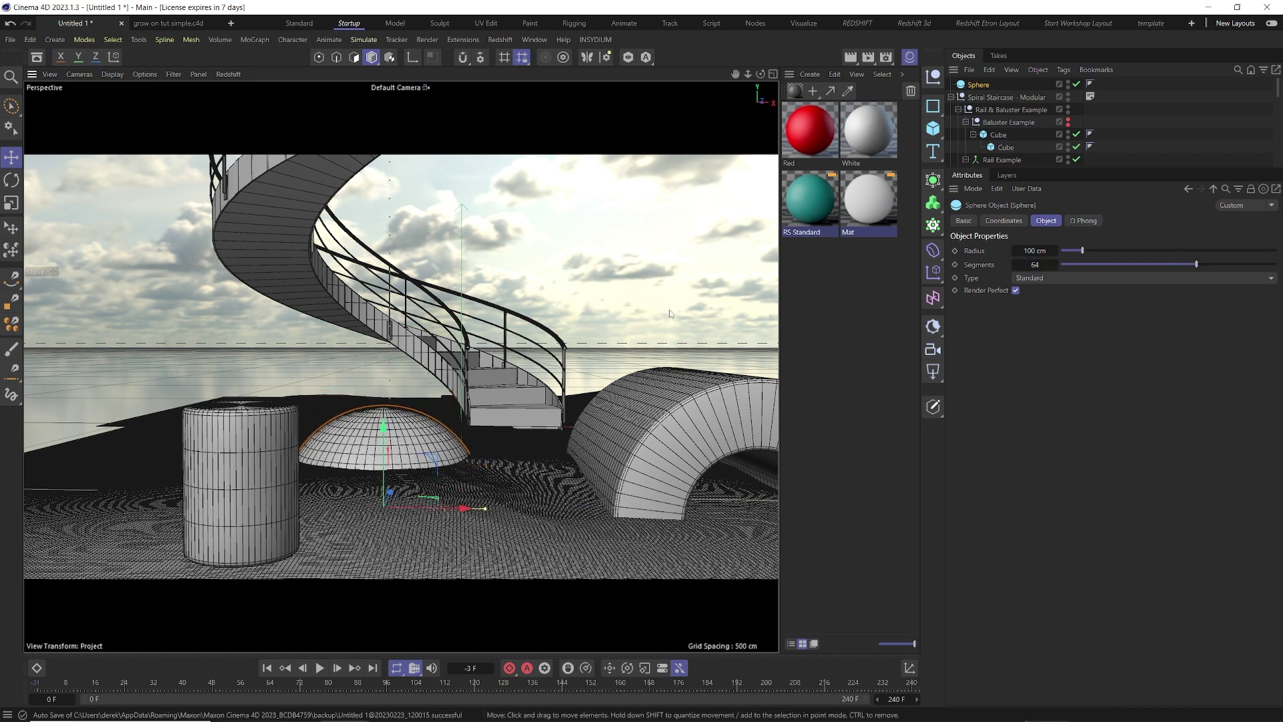
pyautogui.hotkey('ctrl', 's')
pyautogui.write('Tut show grow')
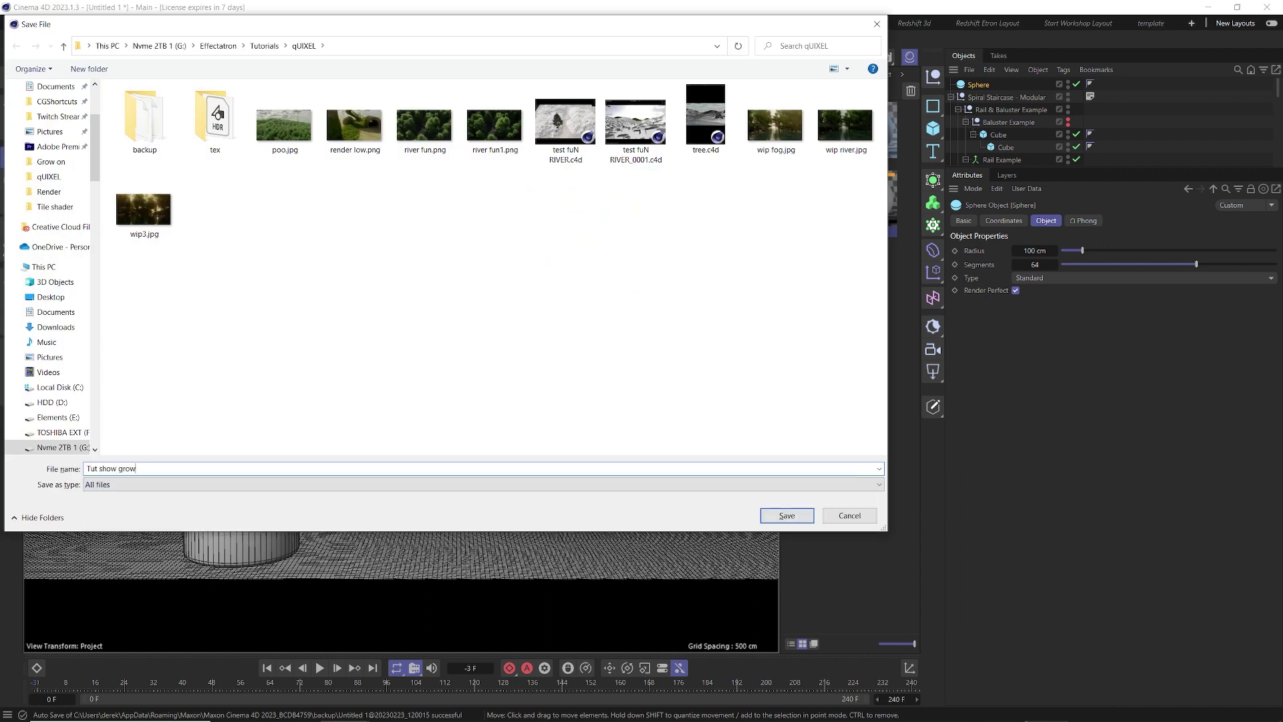
pyautogui.press('Return')
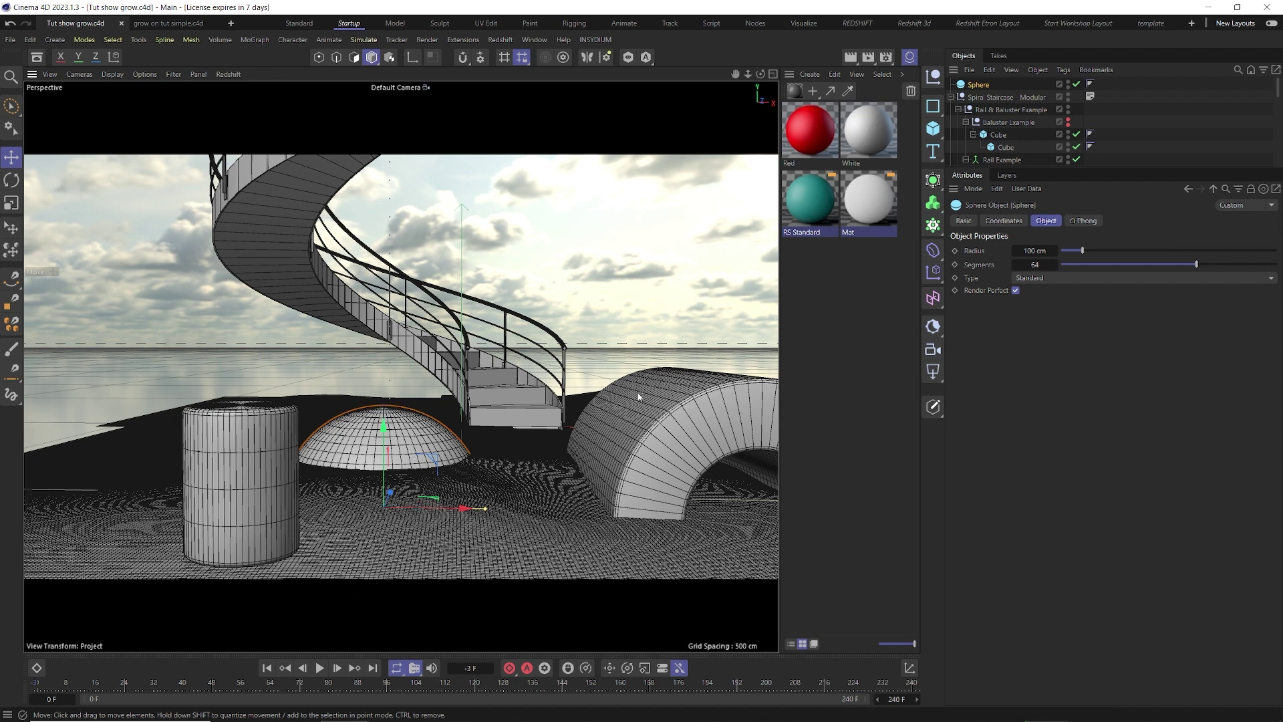
# - Scale Landscape.2 up to about 2166 × 250 × 2166 cm and place it as background hills behind the cylinder and sphere
pyautogui.keyDown('alt'); pyautogui.moveTo(638, 397); pyautogui.dragTo(541, 403); pyautogui.keyUp('alt')
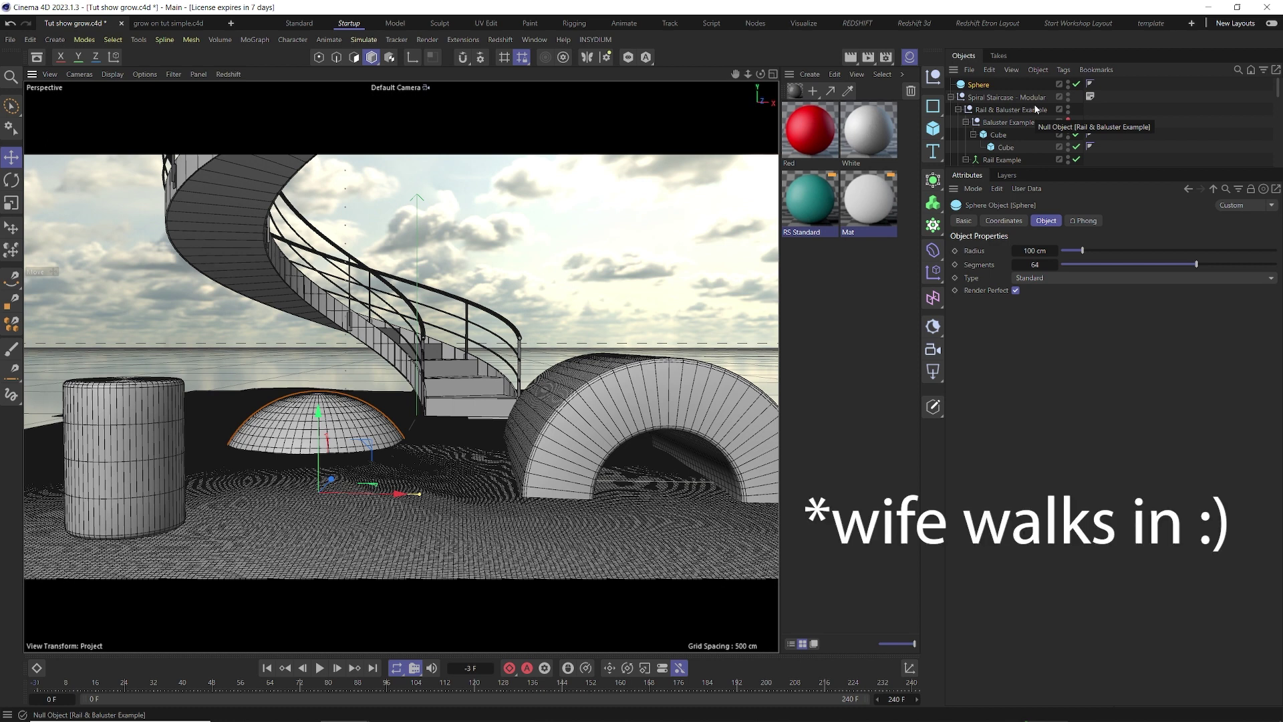
pyautogui.click(281, 392)
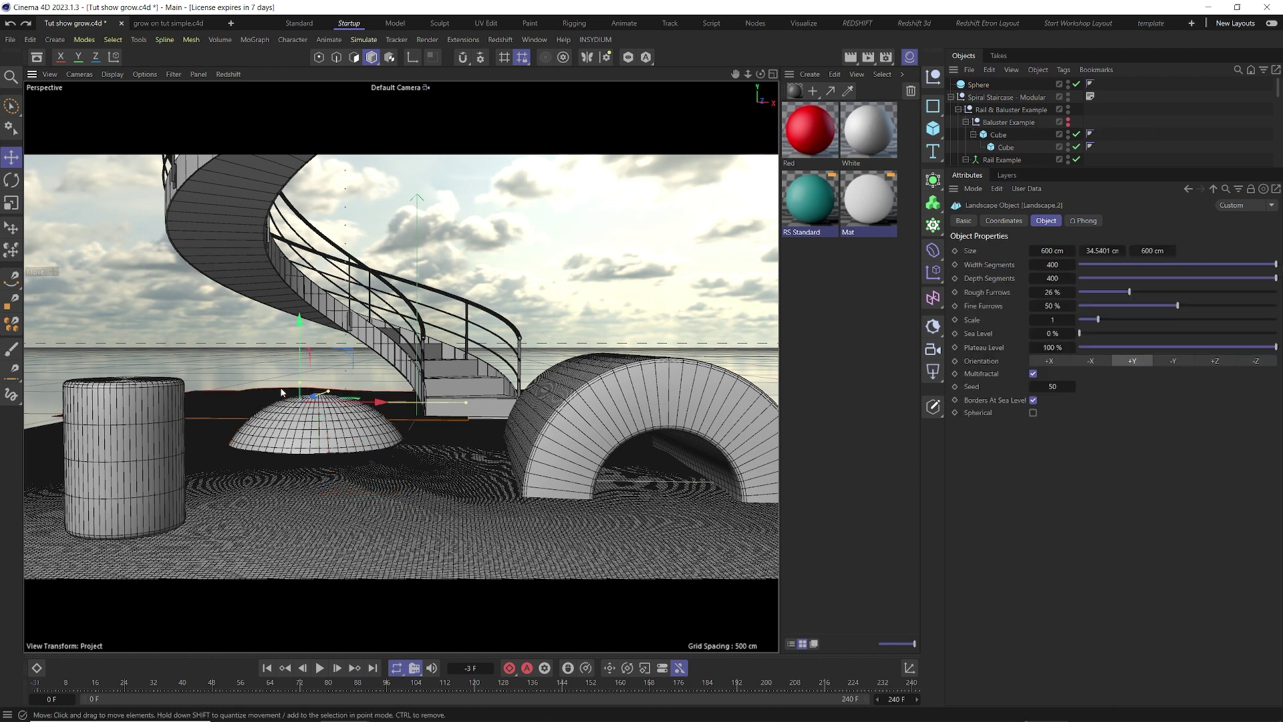
pyautogui.press('t')
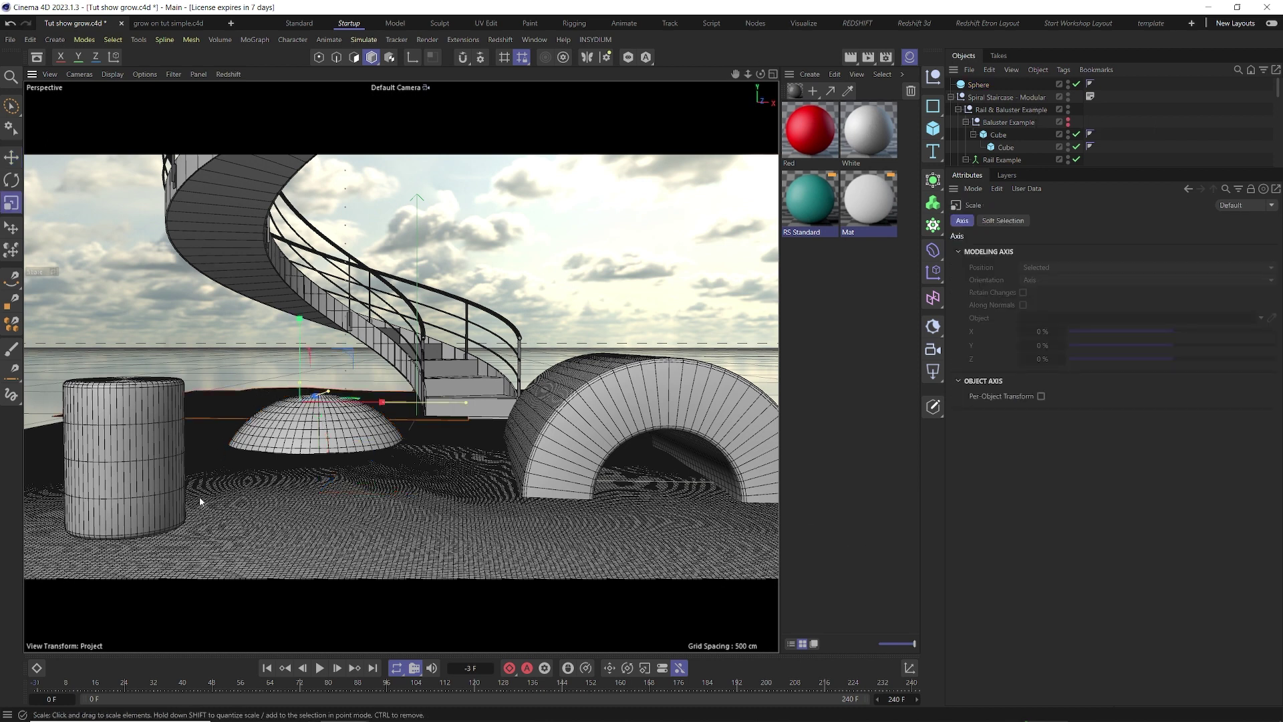
pyautogui.moveTo(258, 392); pyautogui.dragTo(211, 354)
pyautogui.press('e')
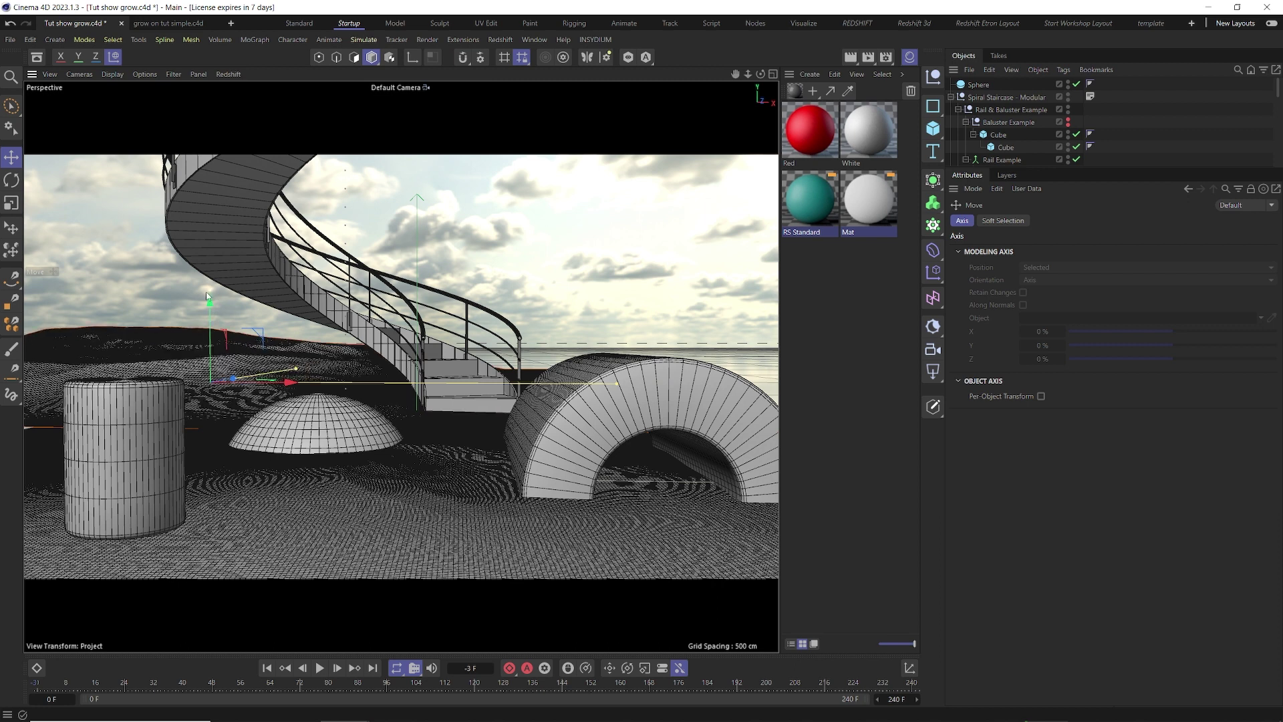
# - Enlarge Landscape.1 to about 1898 × 289 × 1898 cm and position it as a background hill behind the tube
pyautogui.click(532, 375)
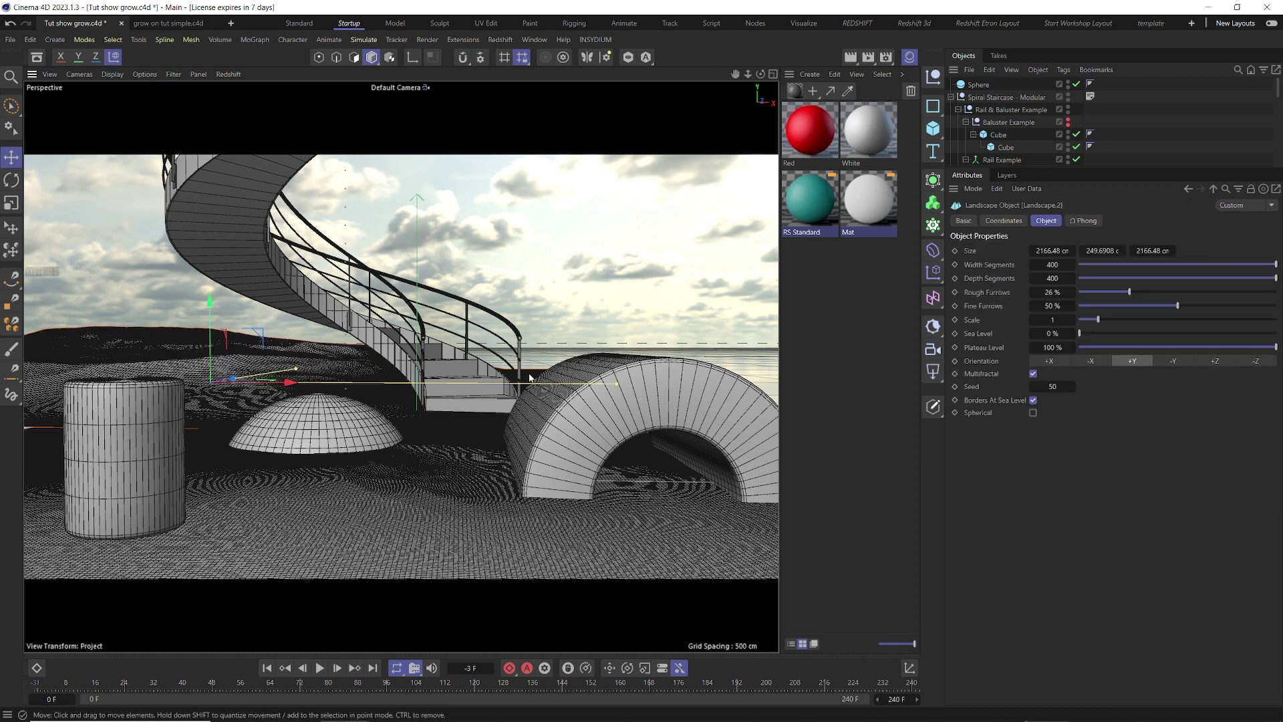
pyautogui.scroll(-5, 995, 135)
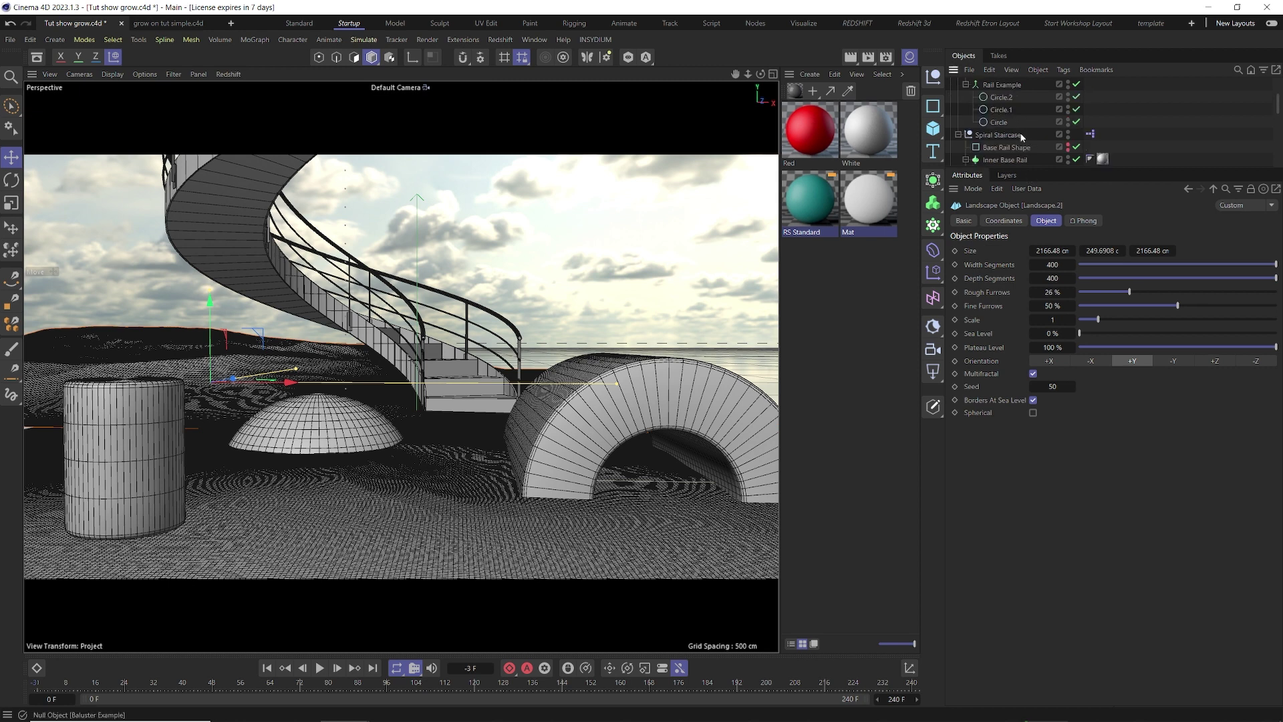
pyautogui.click(987, 135)
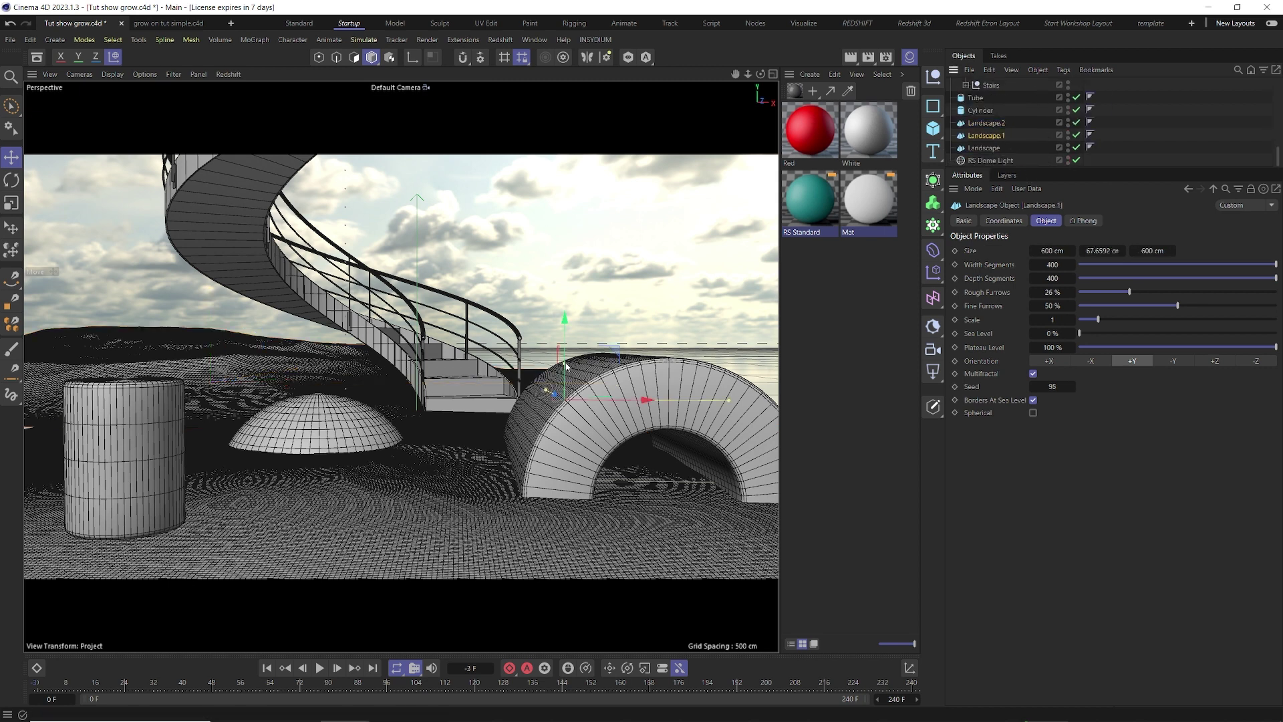
pyautogui.moveTo(644, 399); pyautogui.dragTo(495, 445)
pyautogui.press('t')
pyautogui.moveTo(593, 287); pyautogui.dragTo(604, 390)
pyautogui.press('e')
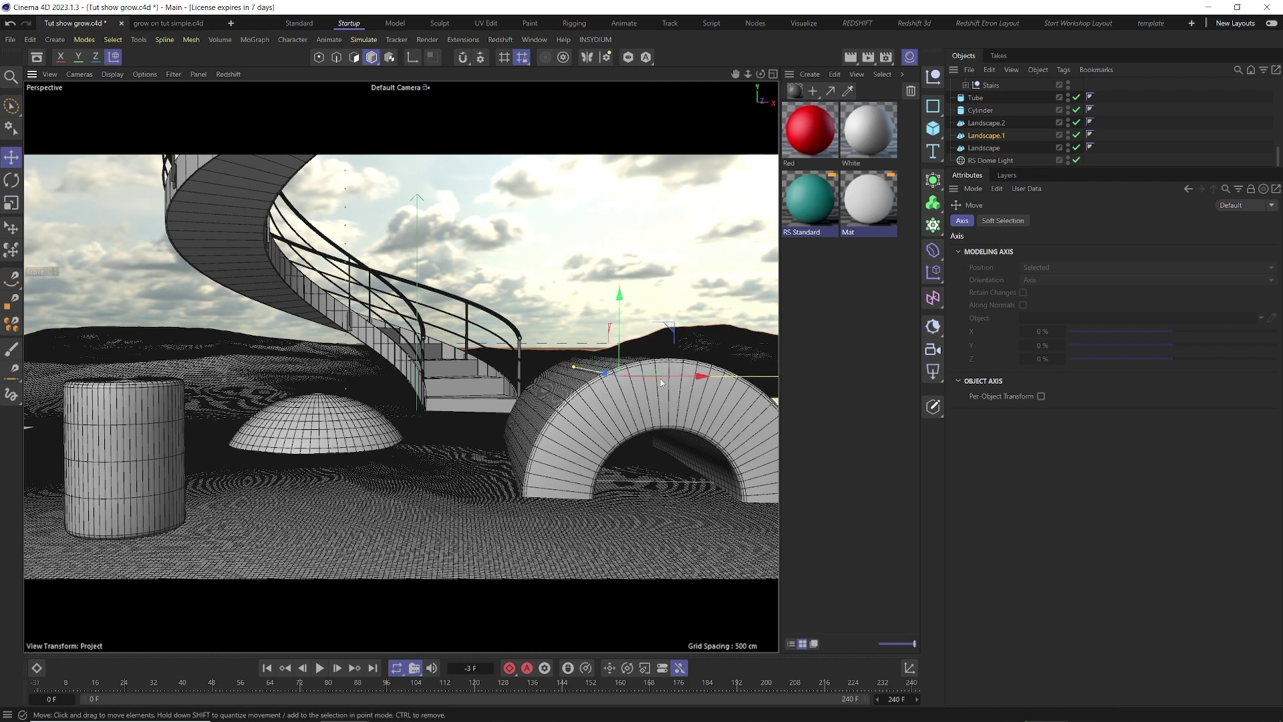
# - Set the seed of Landscape.1 to 108 and reduce its height to about 180 cm
pyautogui.click(985, 139)
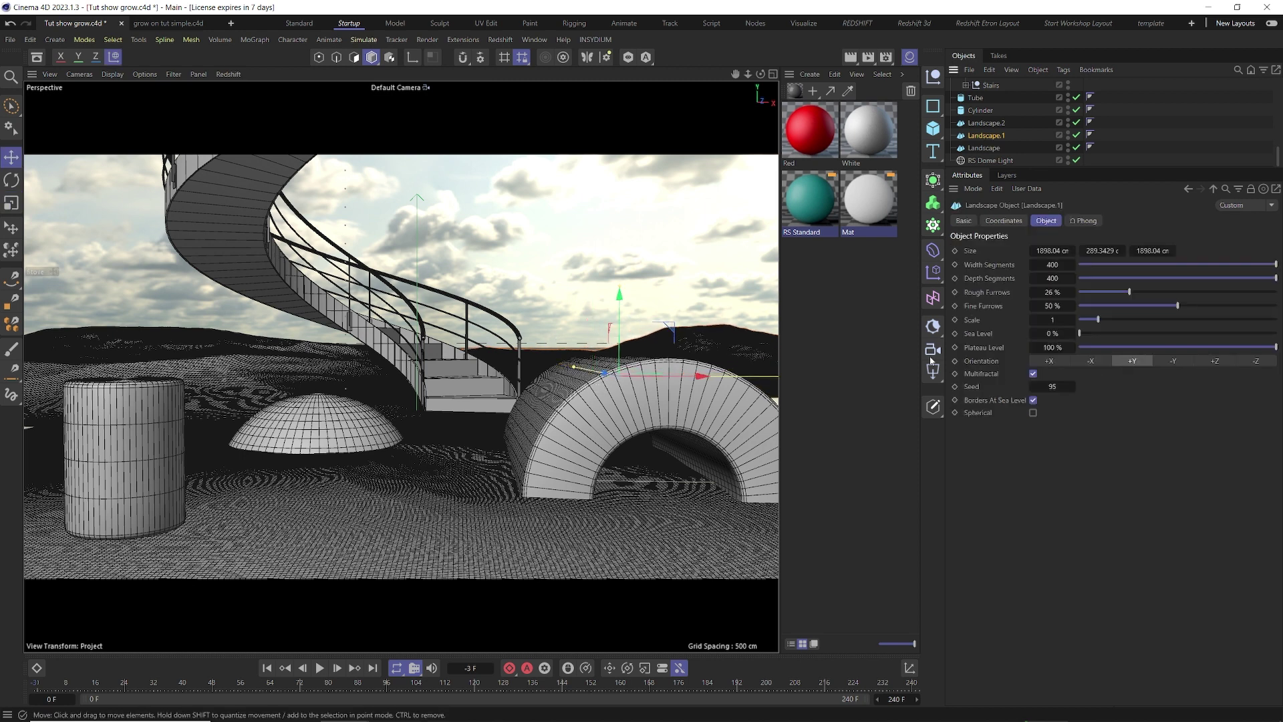
pyautogui.moveTo(1053, 386); pyautogui.dragTo(1064, 386)
pyautogui.moveTo(609, 327); pyautogui.dragTo(612, 325)
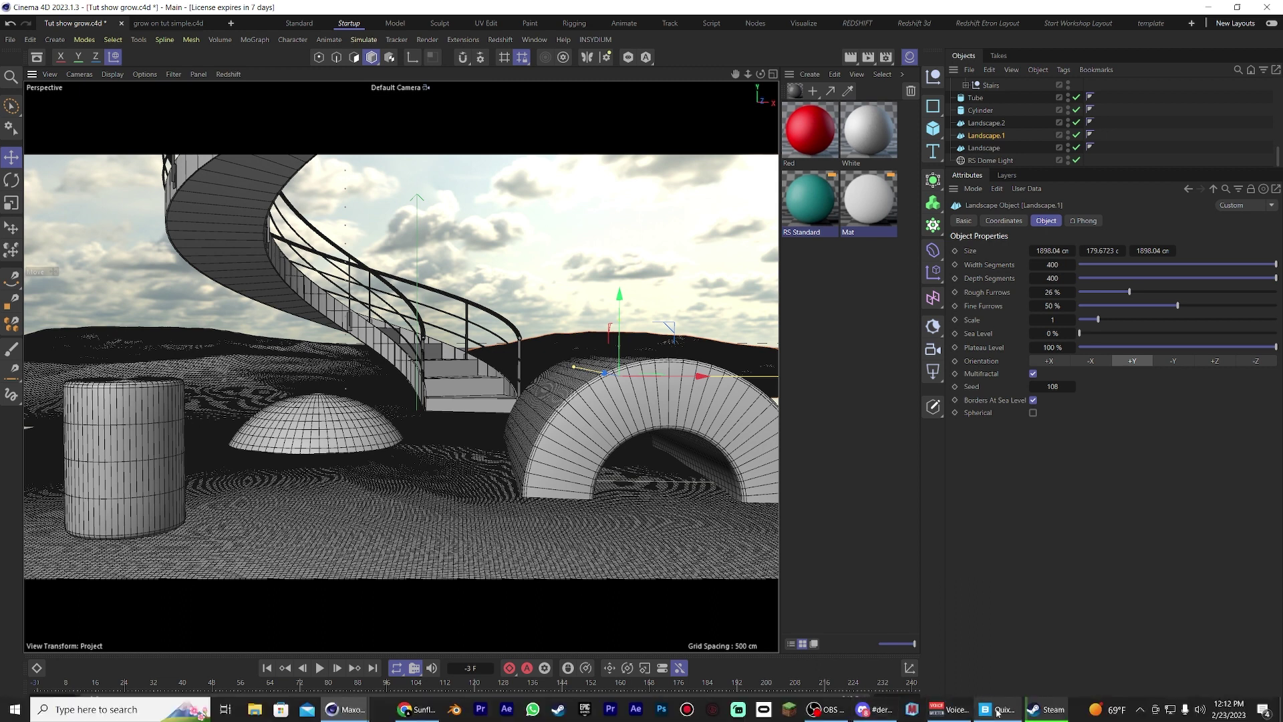
# - Switch to Quixel Bridge, clear the Cliff search and the jagged rock category filter, and open the 3D Plants category
pyautogui.click(997, 708)
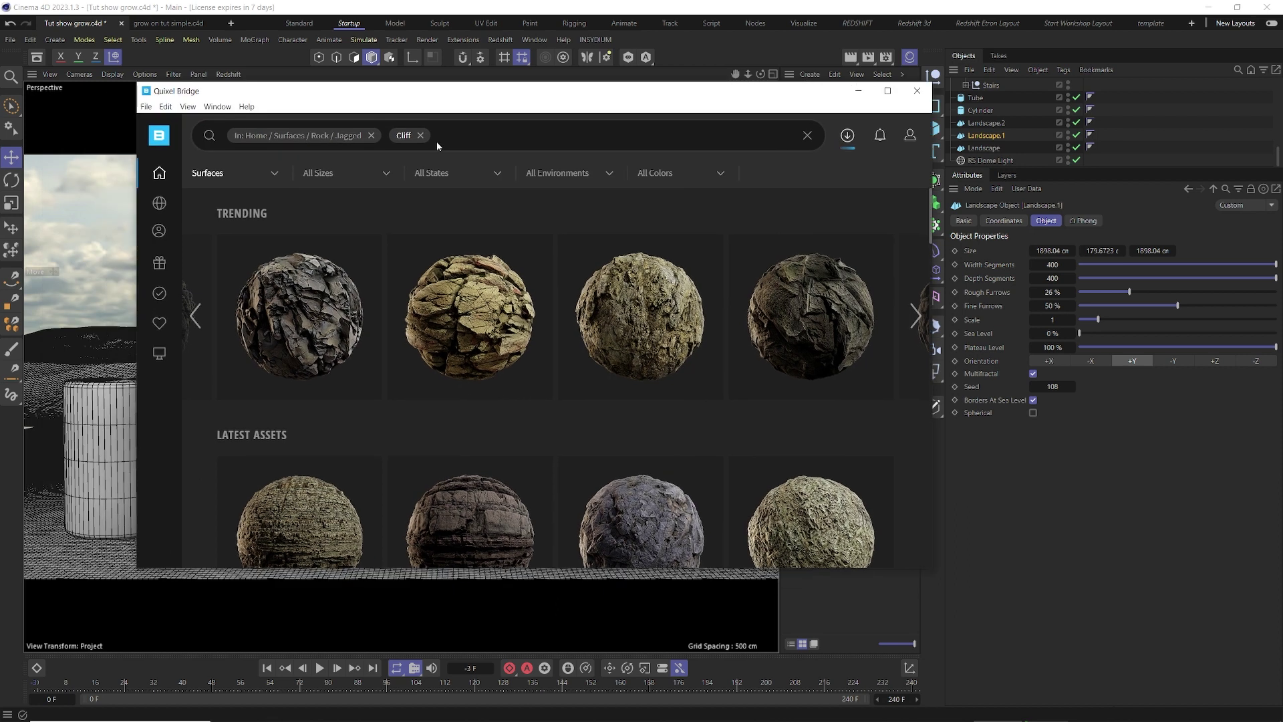
pyautogui.click(420, 136)
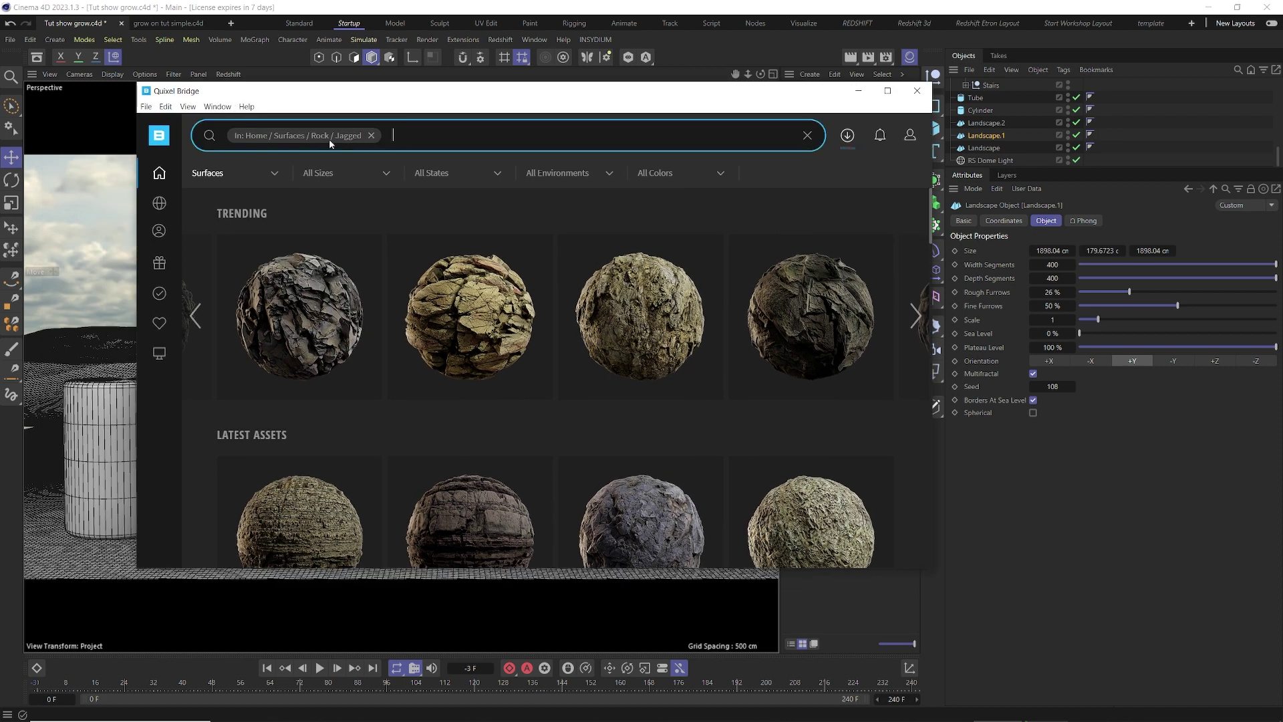
pyautogui.press('BackSpace')
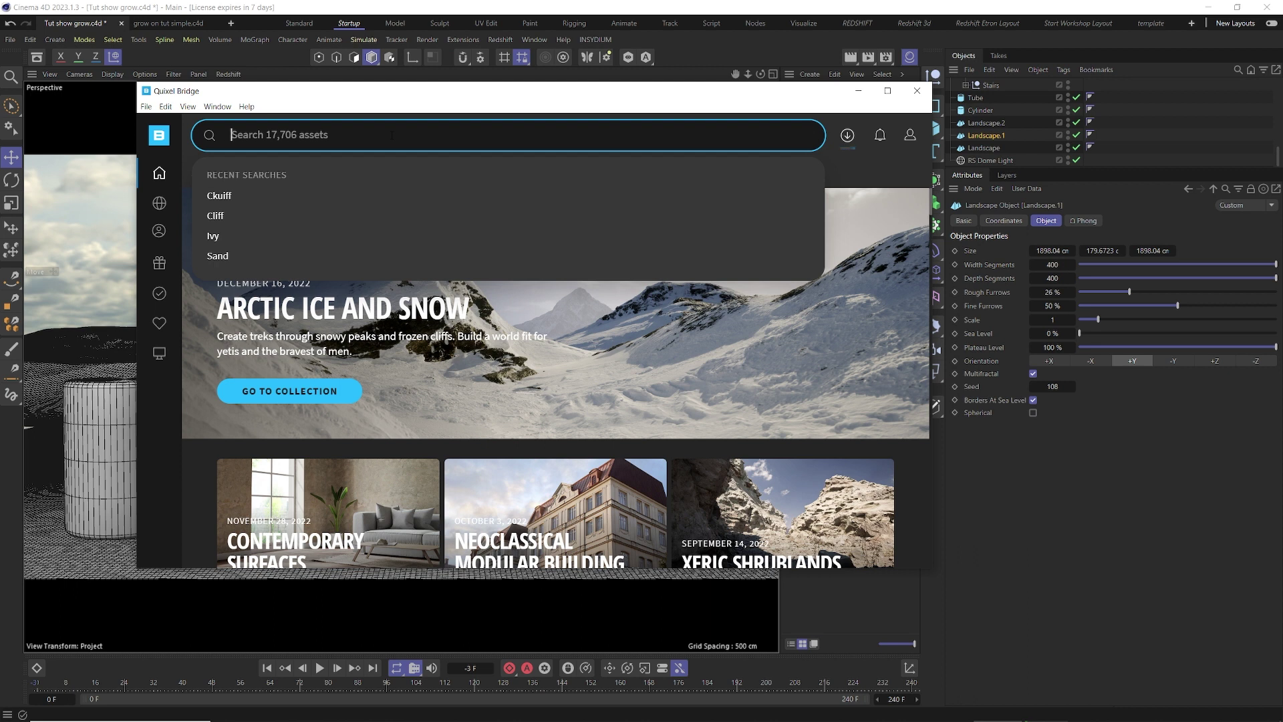
pyautogui.moveTo(159, 173)
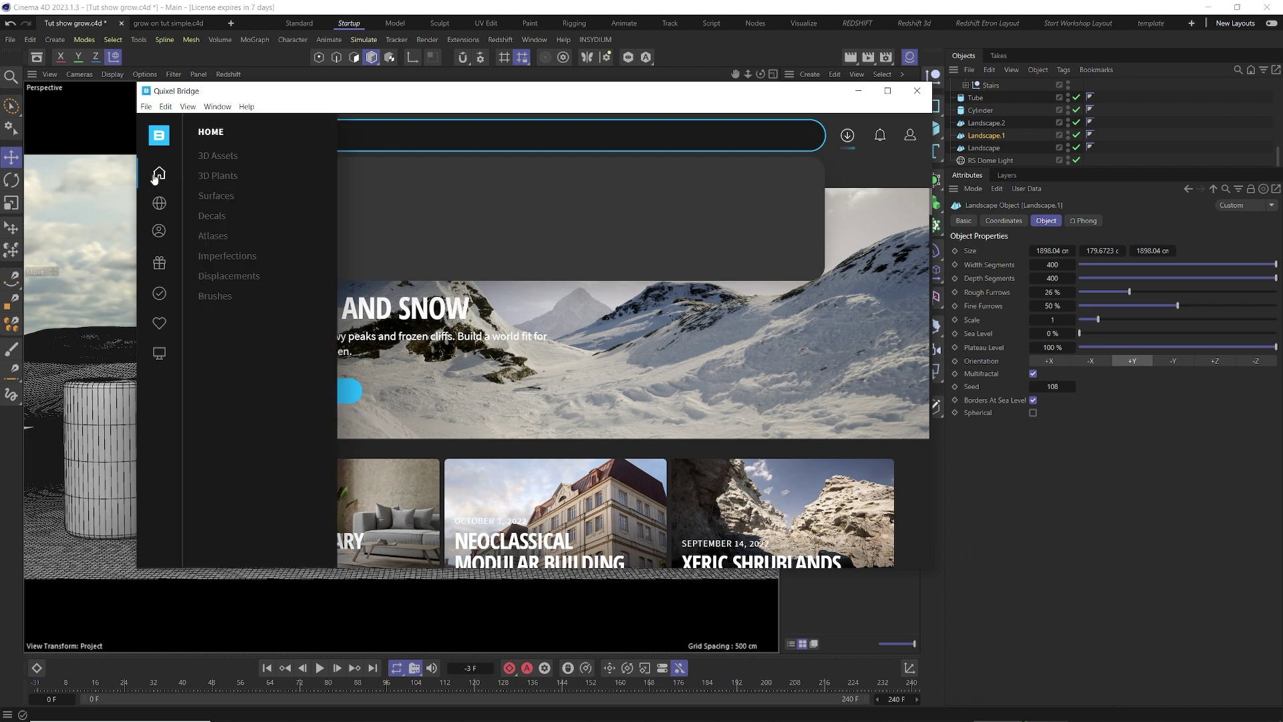
pyautogui.click(209, 176)
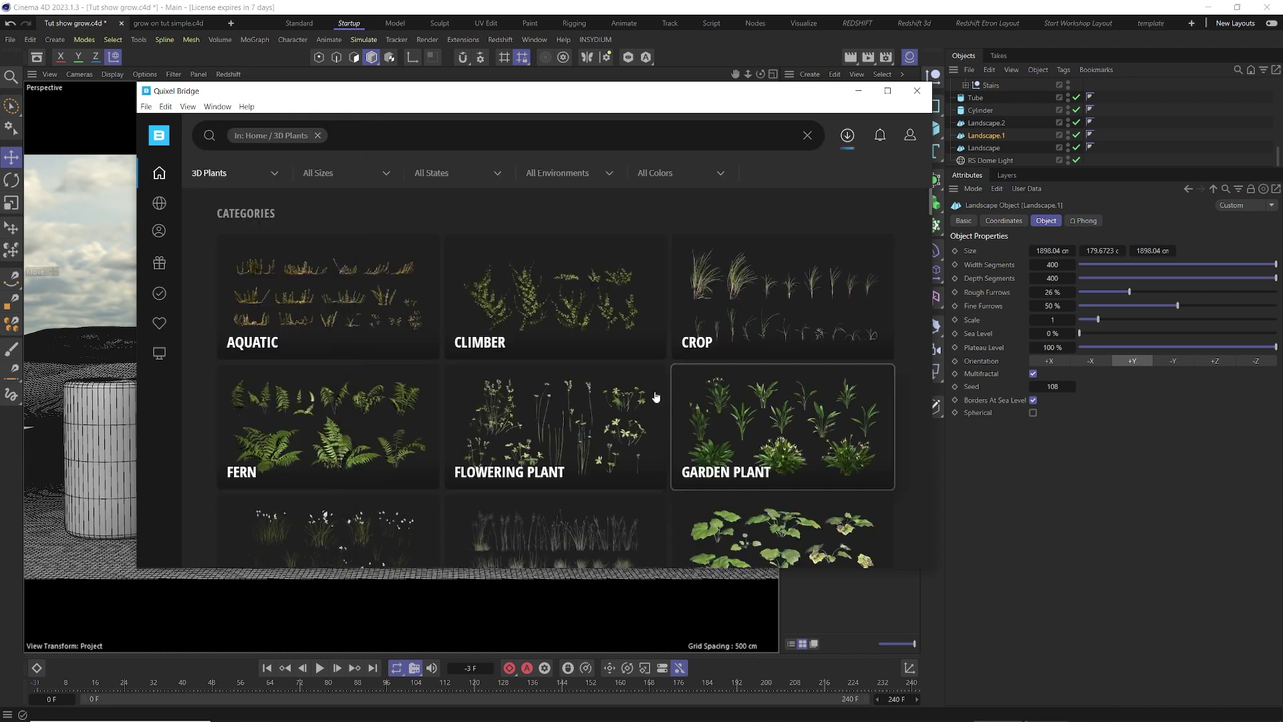
# - Browse the 3D plant categories and open Flowering Plant
pyautogui.scroll(-2, 592, 391)
pyautogui.scroll(1, 575, 374)
pyautogui.scroll(-3, 534, 401)
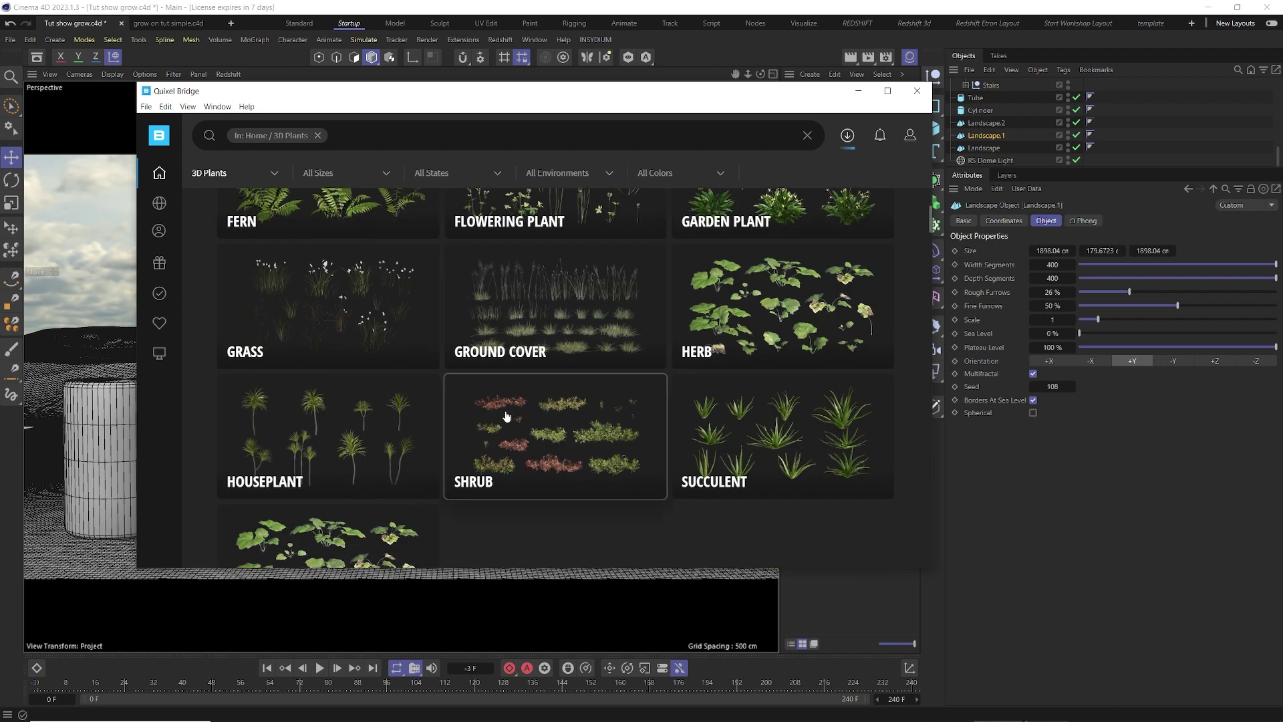
pyautogui.scroll(3, 348, 372)
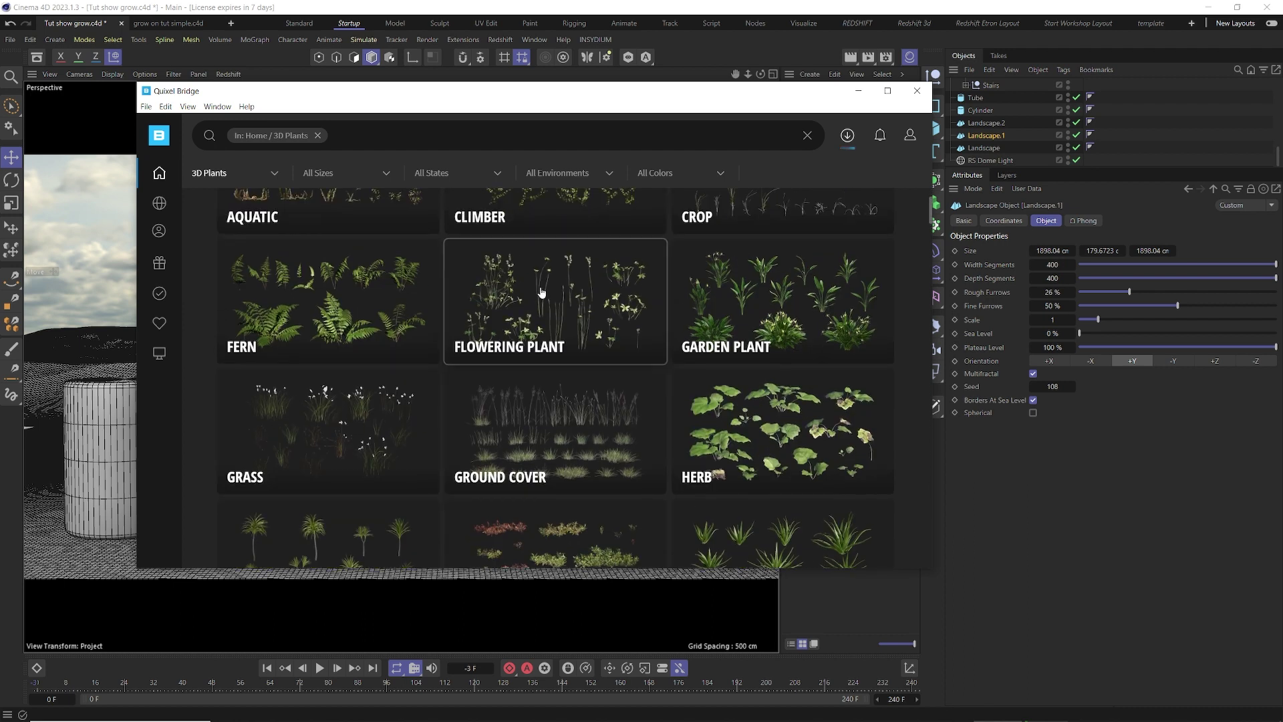
pyautogui.click(573, 363)
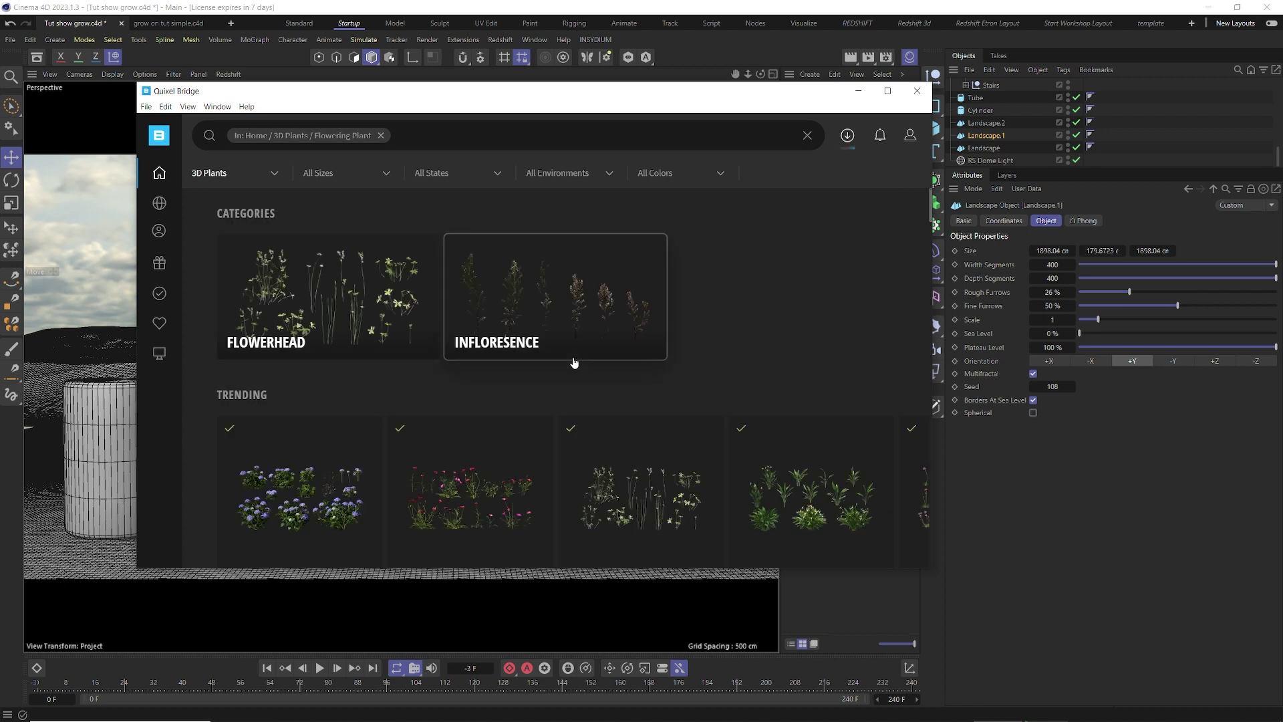
# - Look through the trending flowering plants and open the Sea Thrift asset's details
pyautogui.scroll(-2, 511, 371)
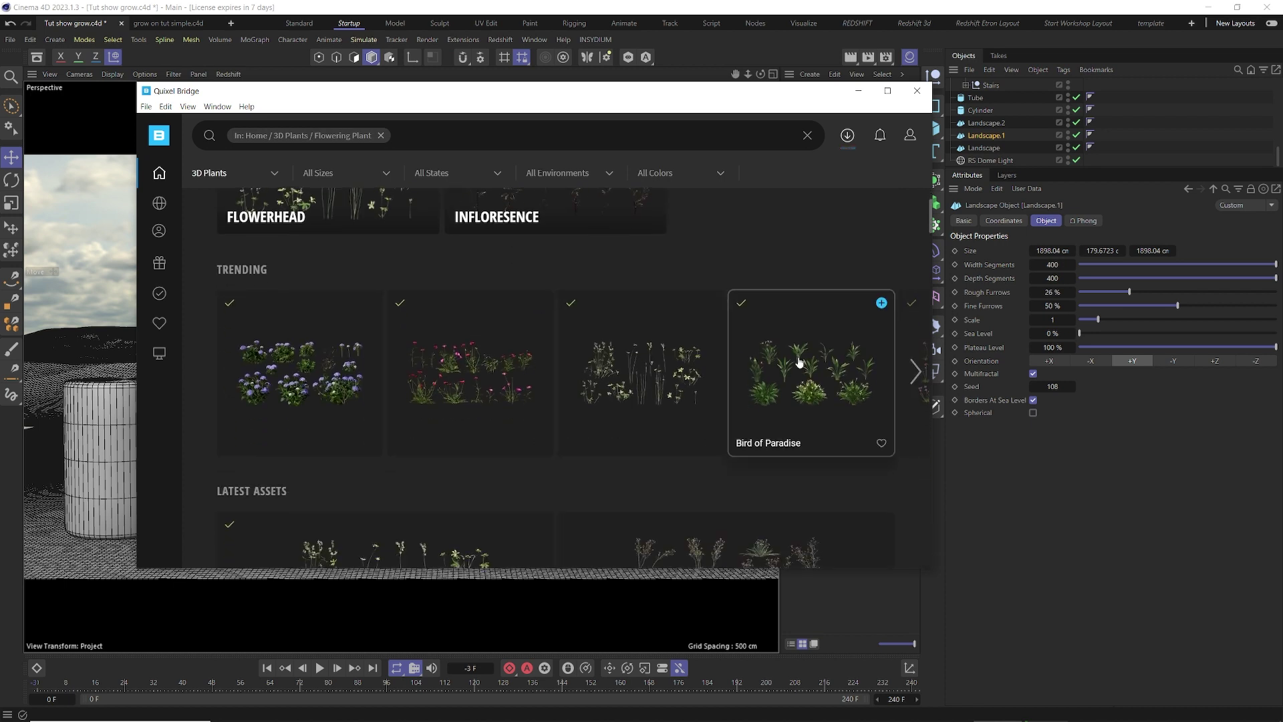
pyautogui.scroll(-1, 668, 354)
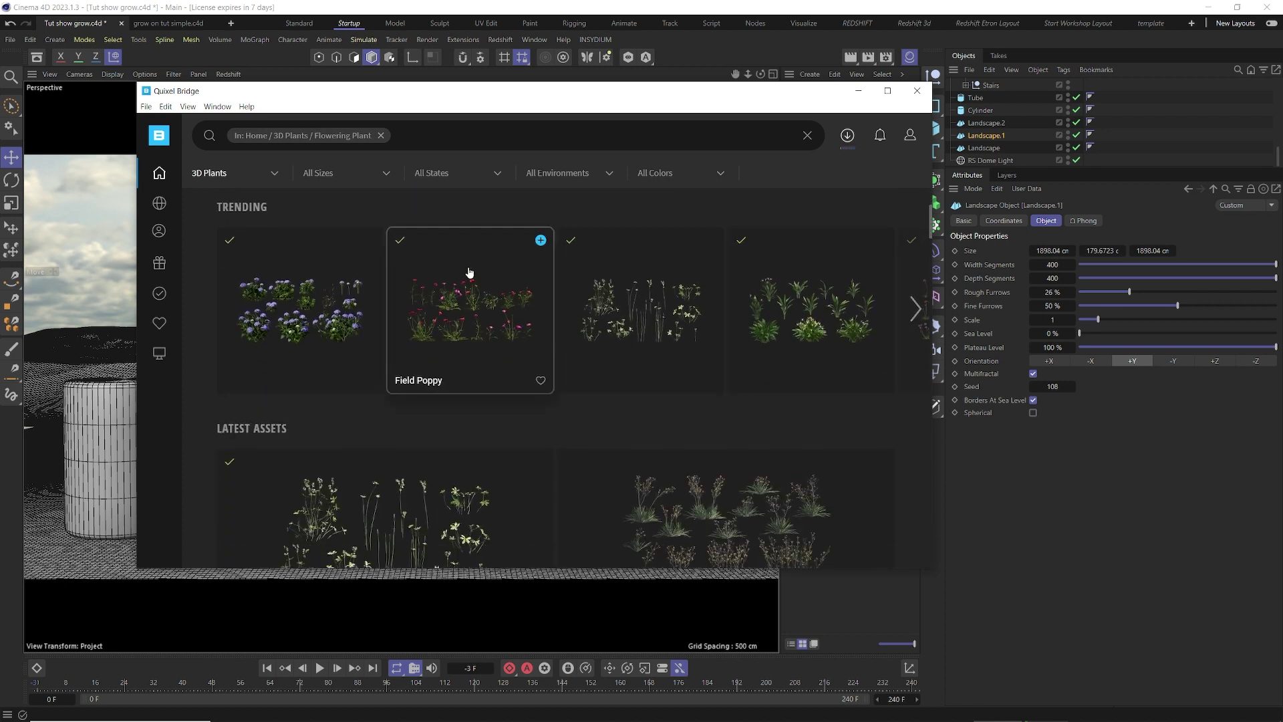
pyautogui.click(914, 309)
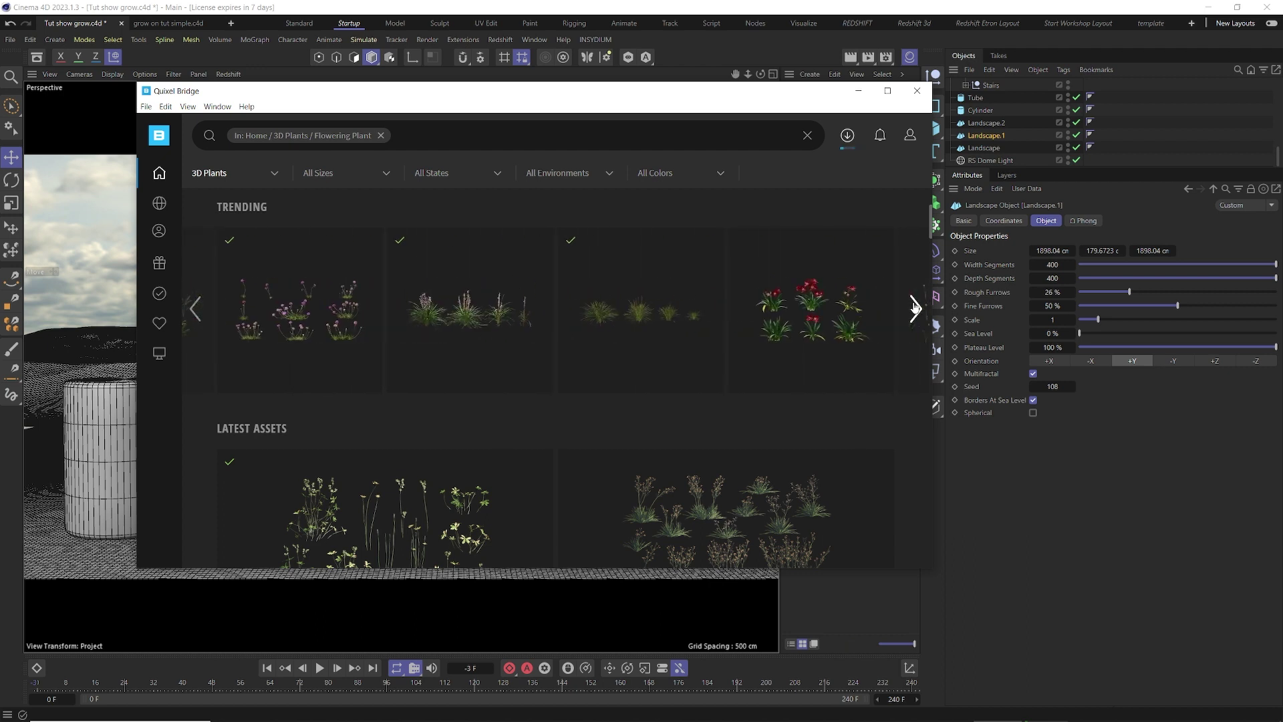
pyautogui.click(914, 309)
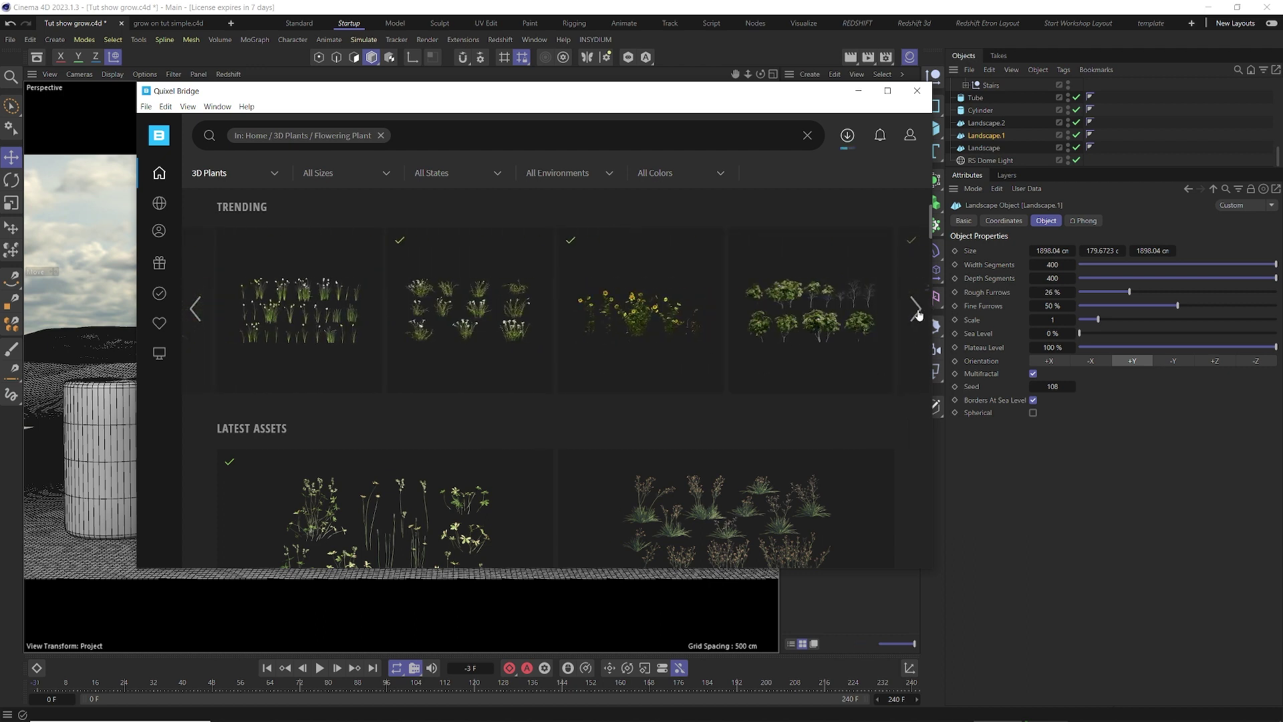
pyautogui.click(914, 311)
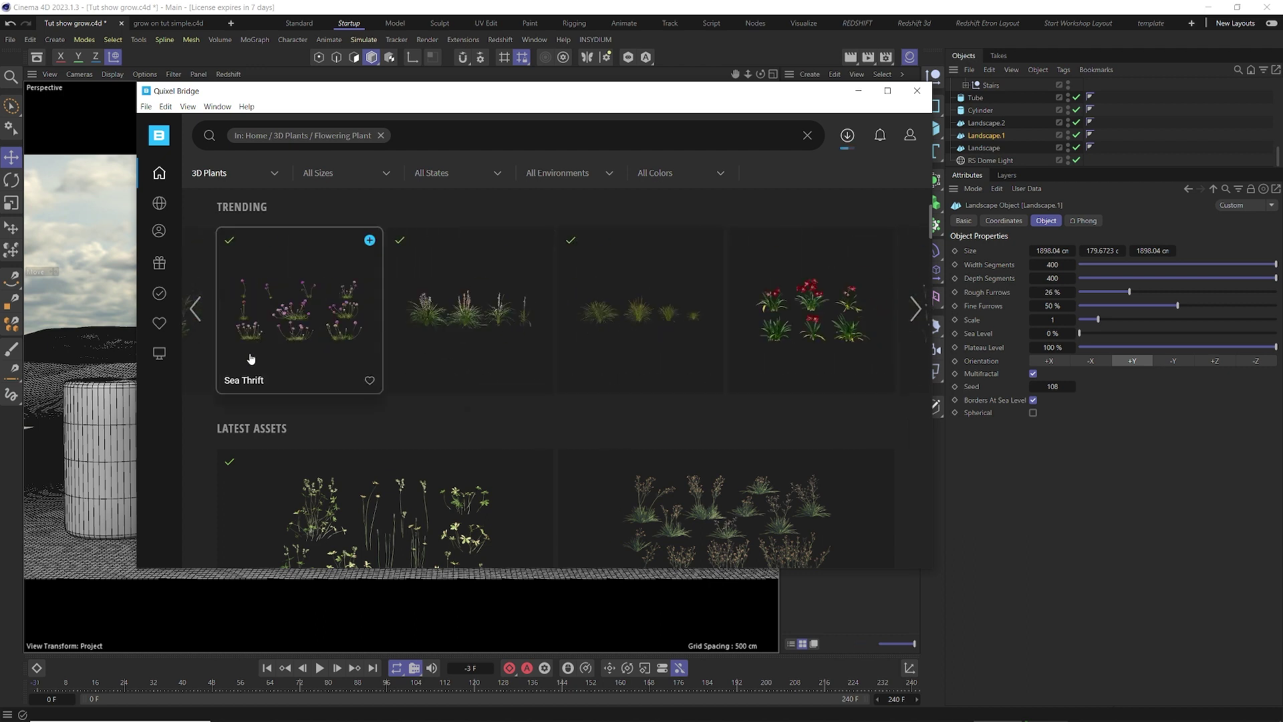
pyautogui.click(304, 316)
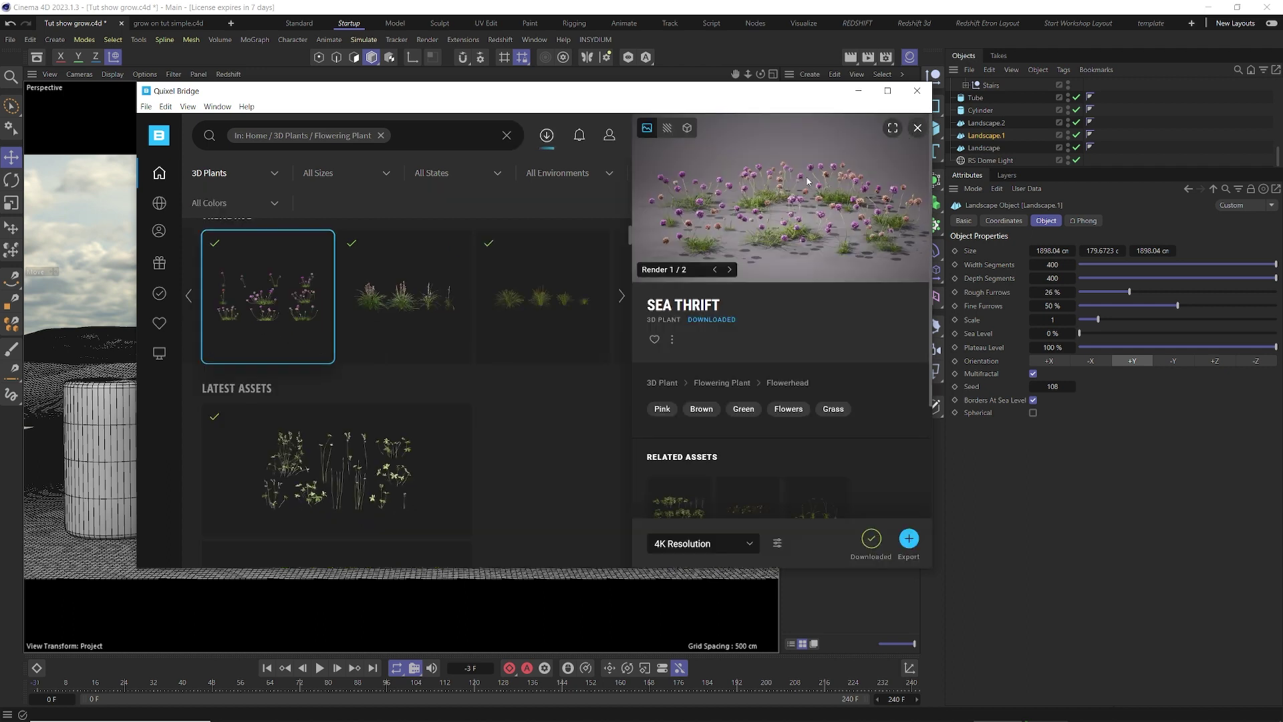
# - Export the Sea Thrift plant at 4K Resolution to the scene and return to Cinema 4D
pyautogui.click(748, 543)
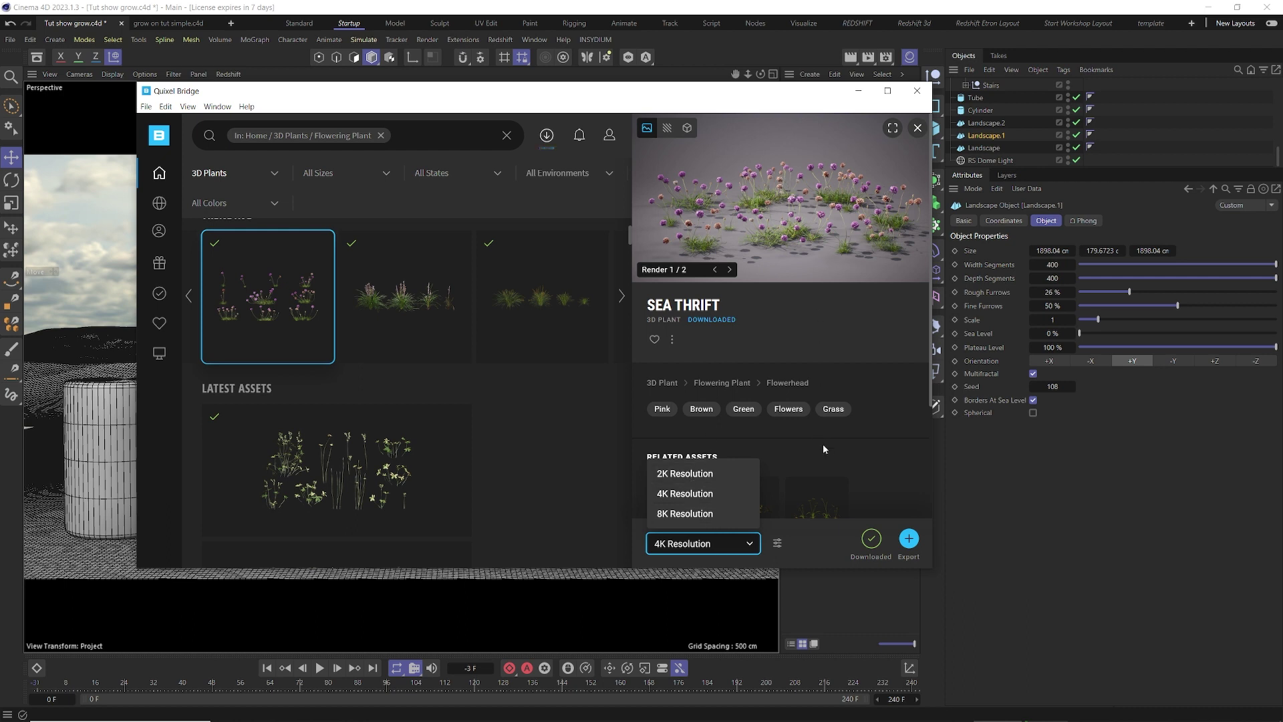
pyautogui.click(693, 495)
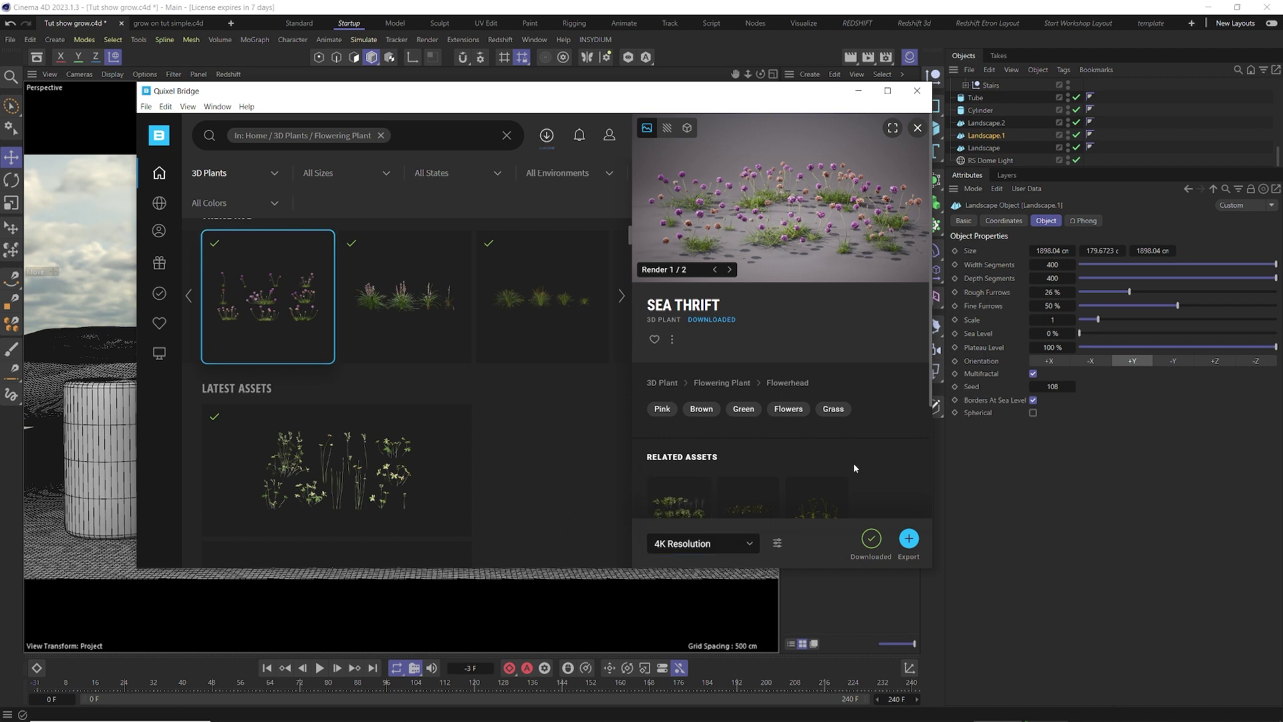
pyautogui.scroll(-3, 794, 461)
pyautogui.scroll(3, 867, 378)
pyautogui.click(870, 540)
pyautogui.click(909, 540)
pyautogui.click(860, 93)
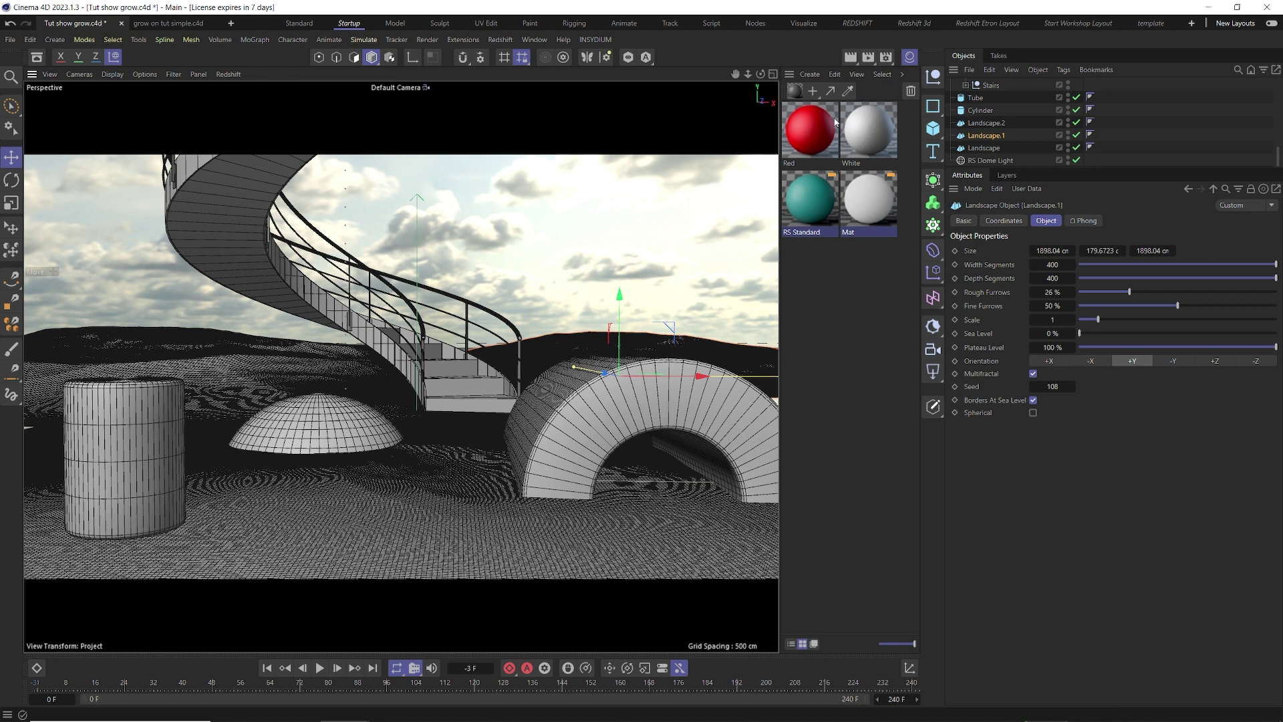
# - Group all ten imported Sea Thrift plant variations under one null, and collapse the spiral staircase hierarchy
pyautogui.scroll(3, 1013, 143)
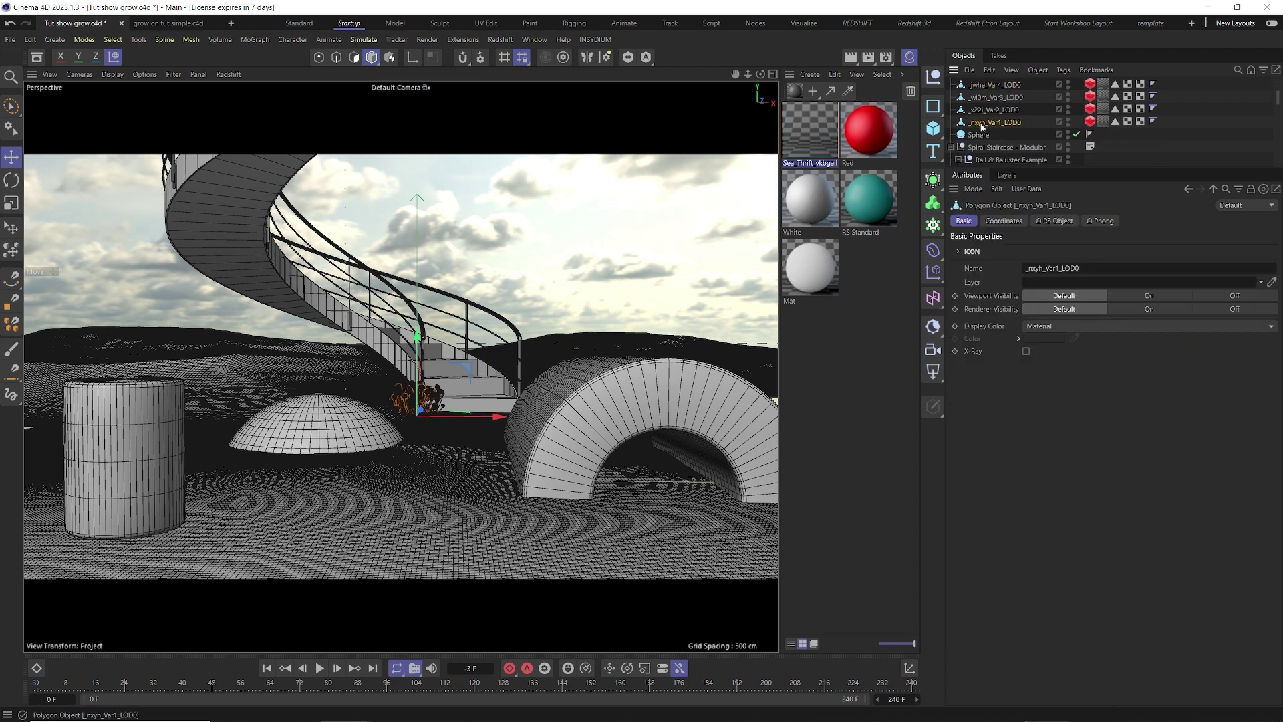
pyautogui.keyDown('shift'); pyautogui.click(982, 86); pyautogui.keyUp('shift')
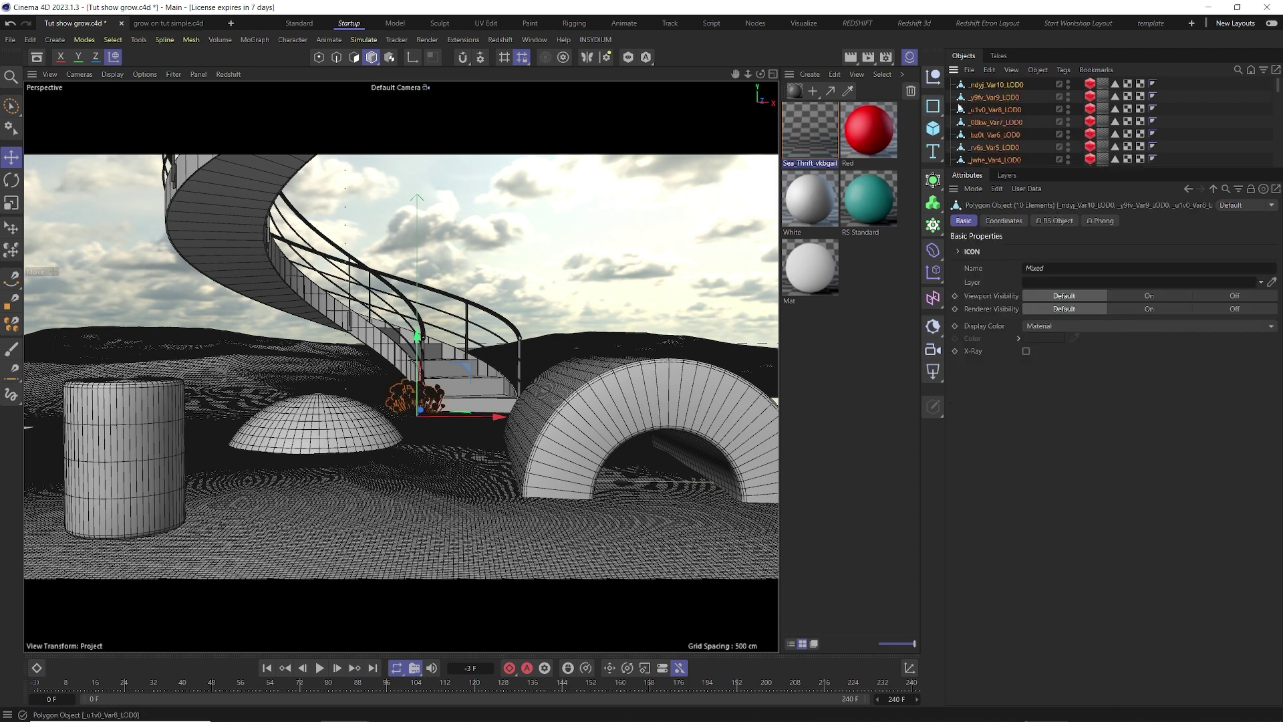
pyautogui.rightClick(981, 82)
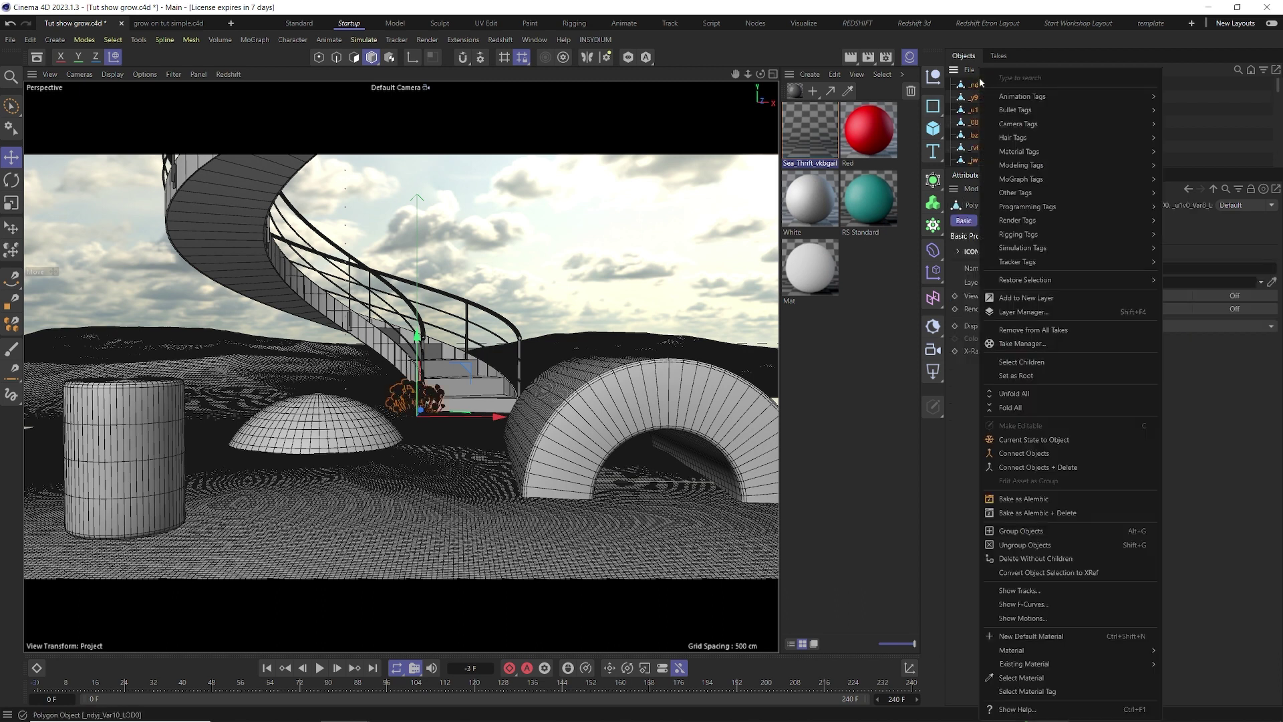
pyautogui.click(1020, 531)
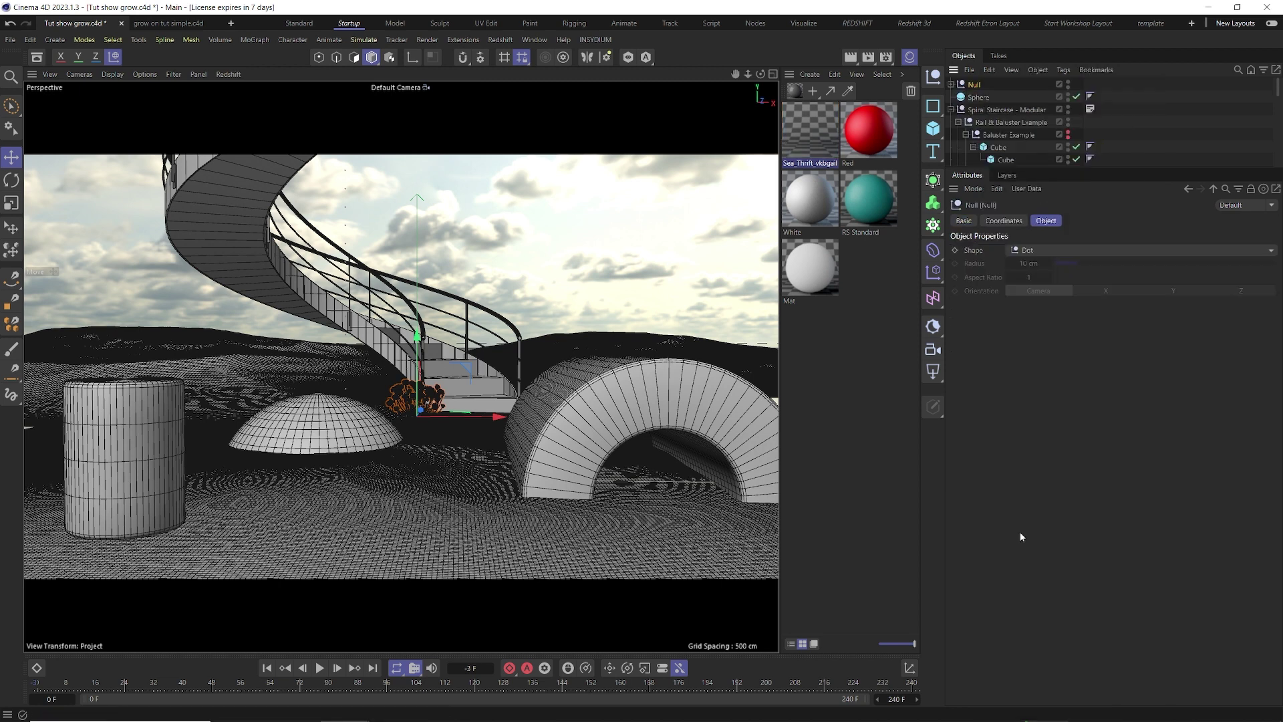
pyautogui.click(951, 109)
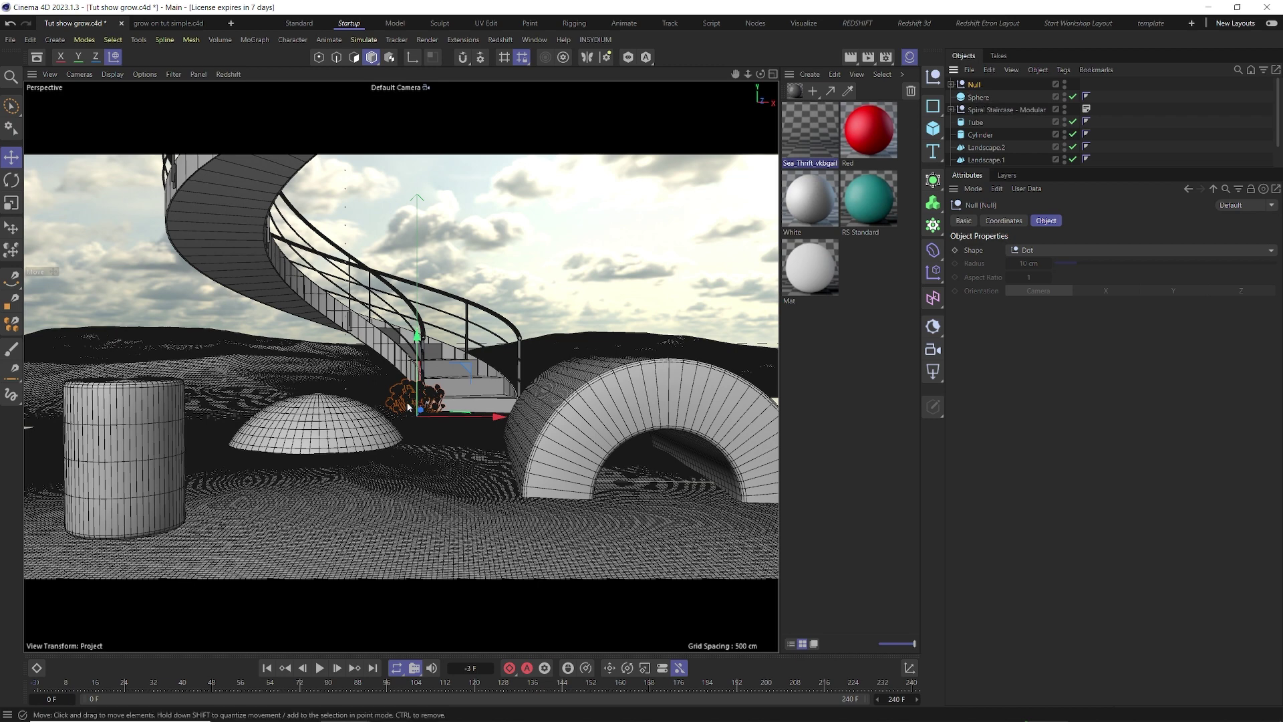
# - Inspect the imported Sea Thrift plants at the staircase base, then expand their null and enlarge the object list to show all ten variations
pyautogui.keyDown('alt'); pyautogui.moveTo(422, 401); pyautogui.dragTo(412, 404); pyautogui.keyUp('alt')
pyautogui.scroll(10, 412, 404)
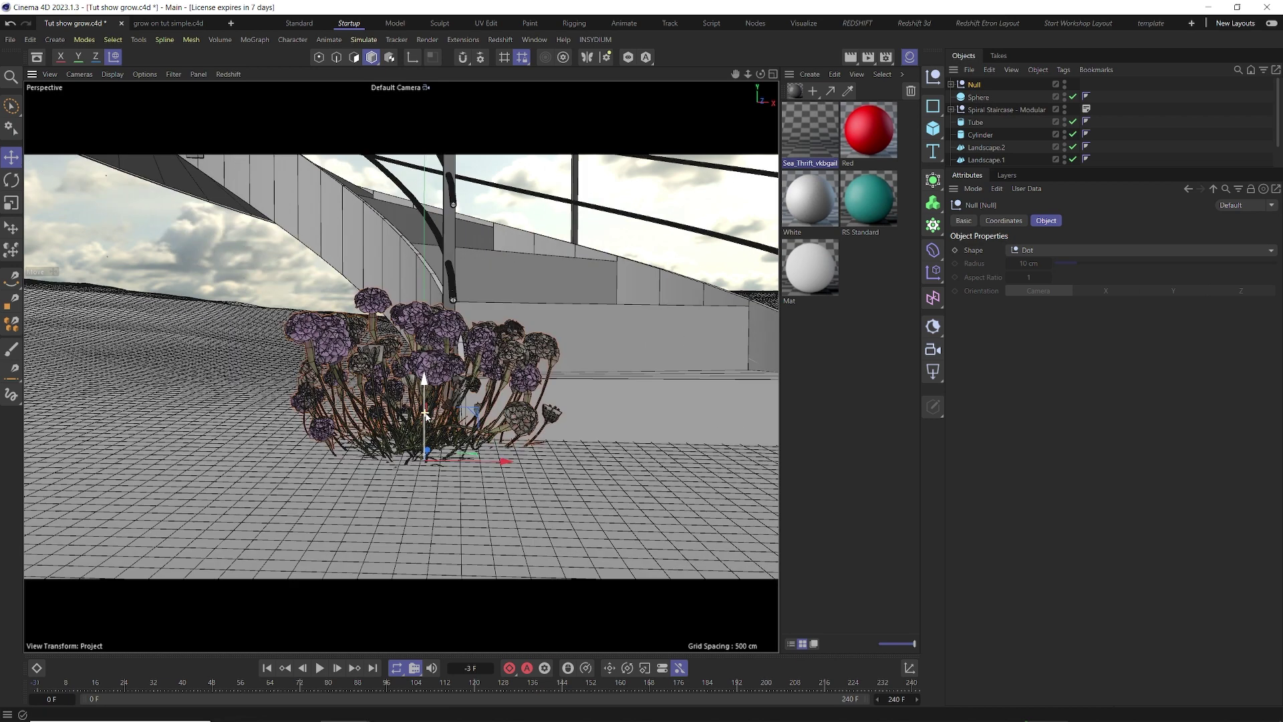
pyautogui.scroll(-8, 426, 404)
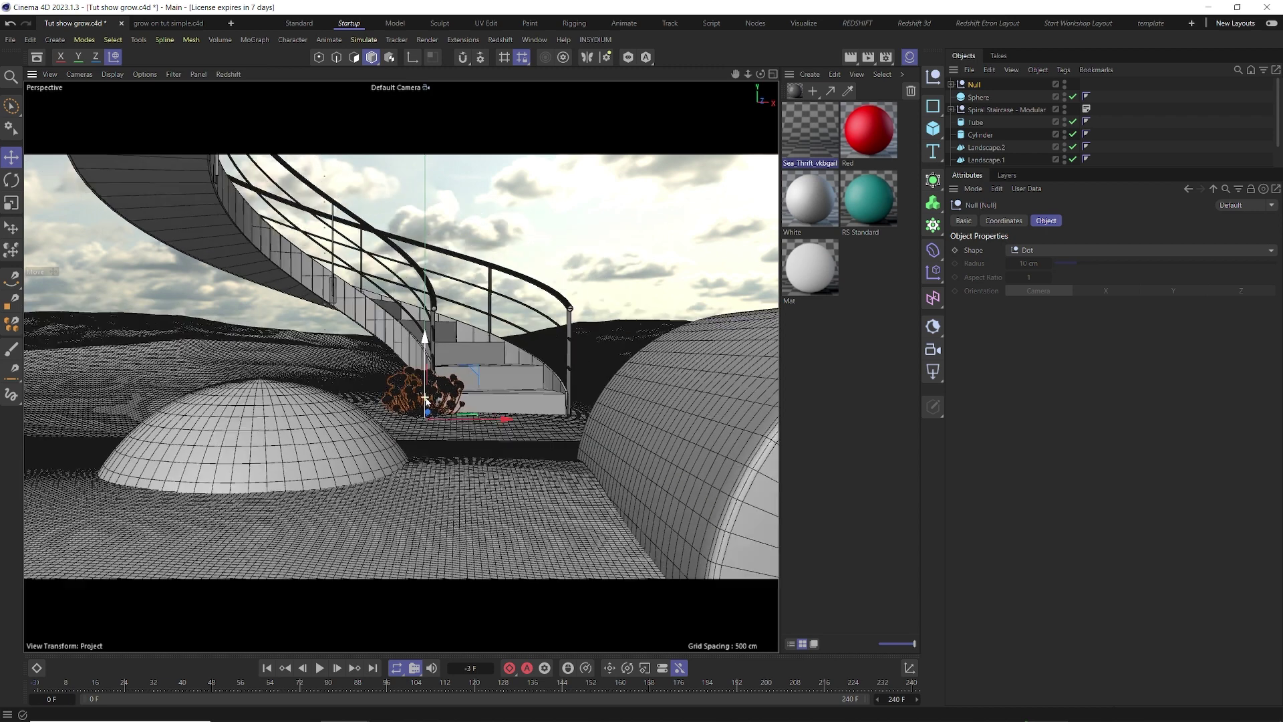
pyautogui.scroll(-4, 441, 428)
pyautogui.scroll(4, 449, 435)
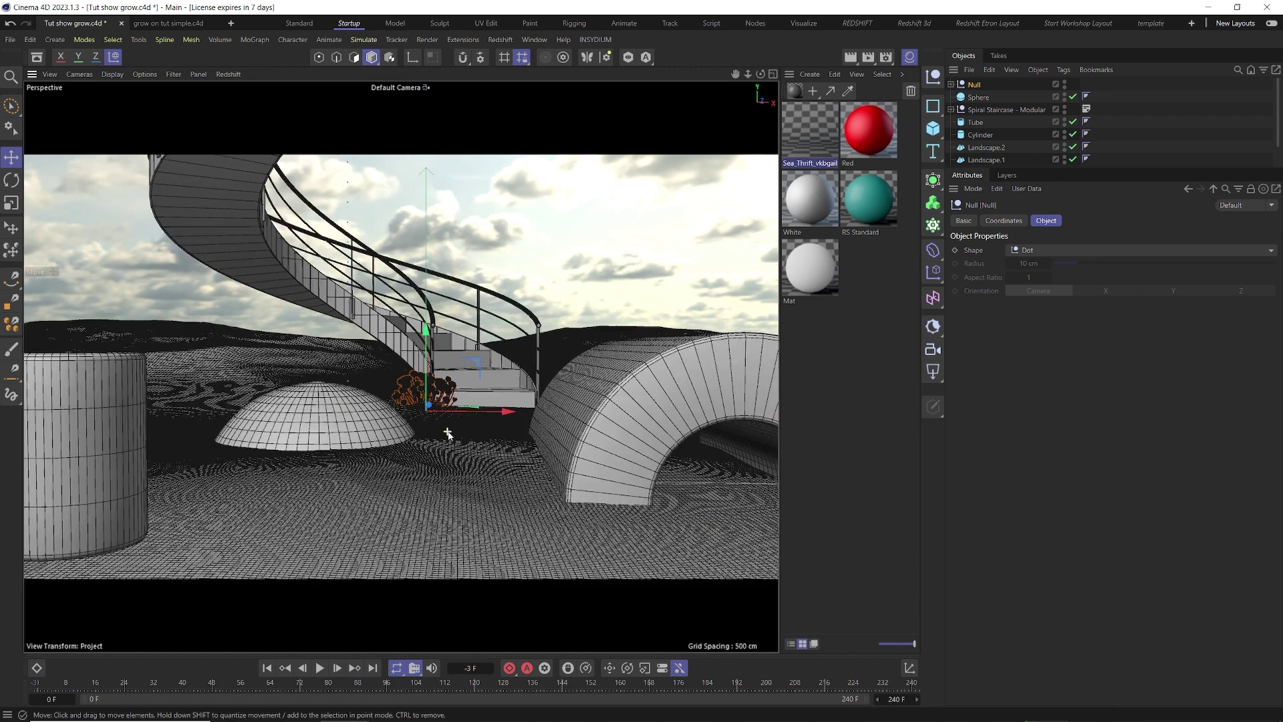
pyautogui.click(951, 84)
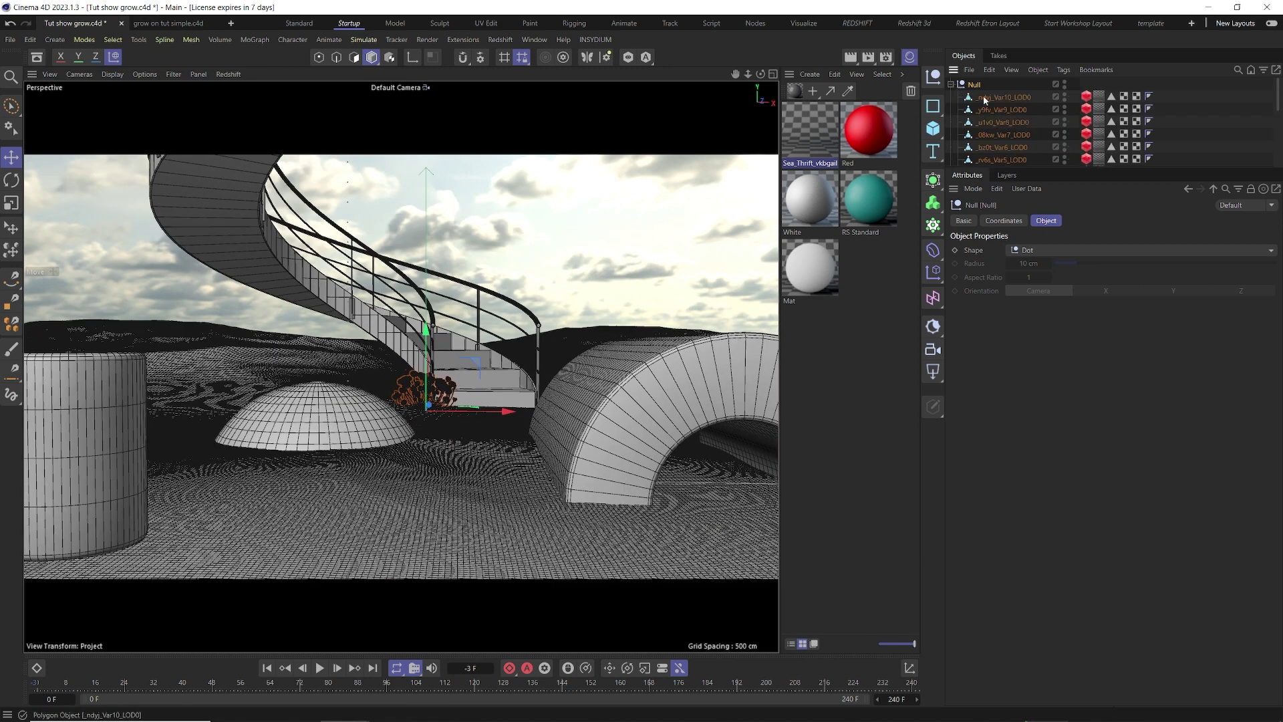
pyautogui.scroll(-2, 989, 97)
pyautogui.moveTo(1032, 167); pyautogui.dragTo(1031, 307)
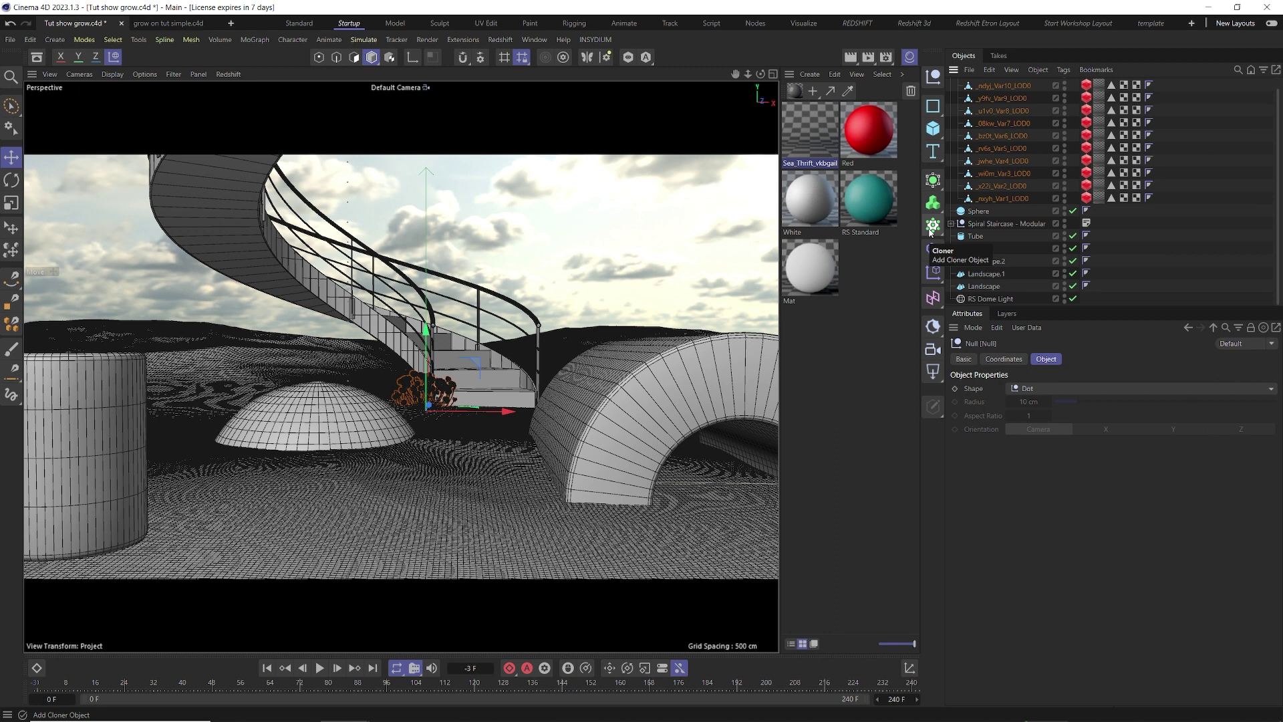
pyautogui.click(931, 227)
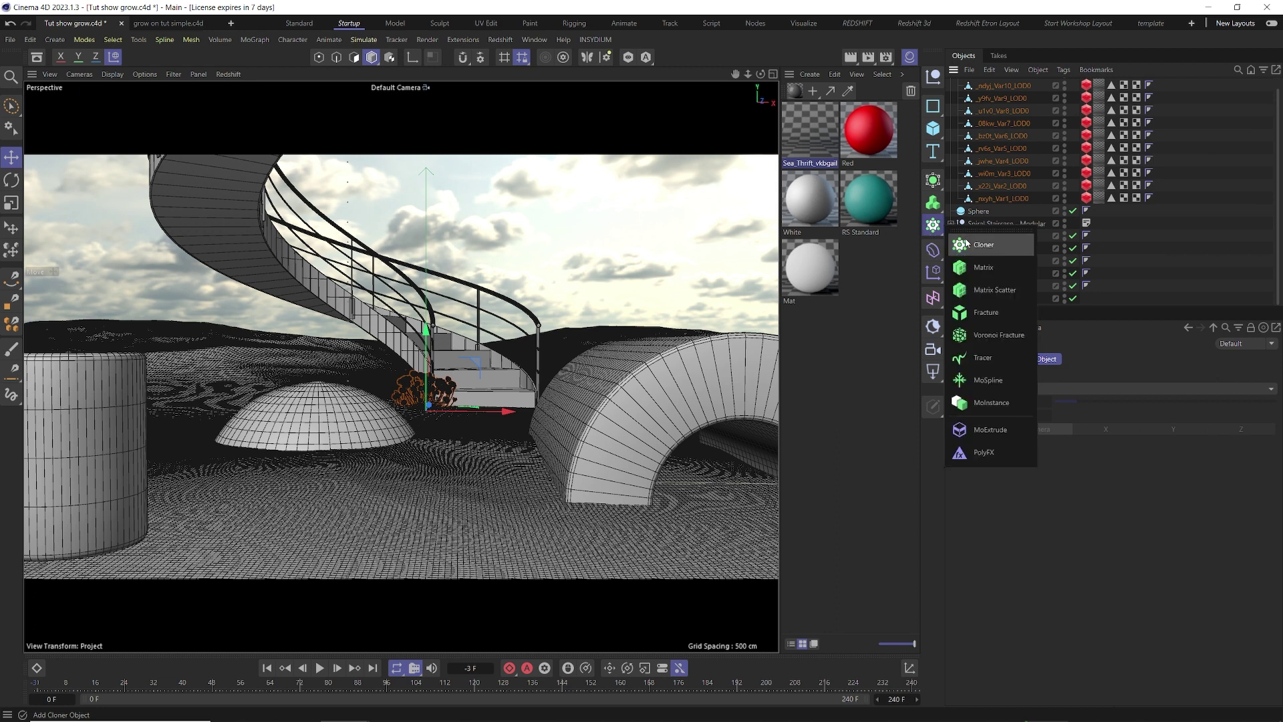
pyautogui.click(966, 243)
pyautogui.click(1233, 451)
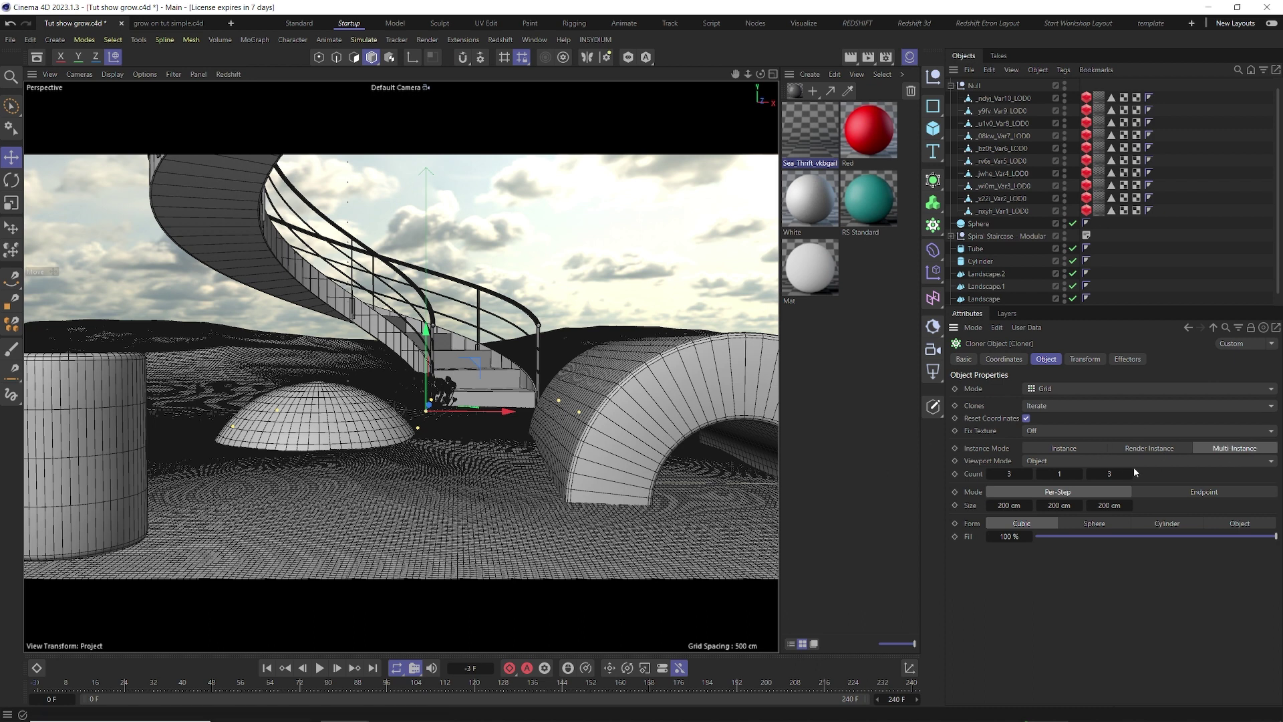
pyautogui.click(1058, 460)
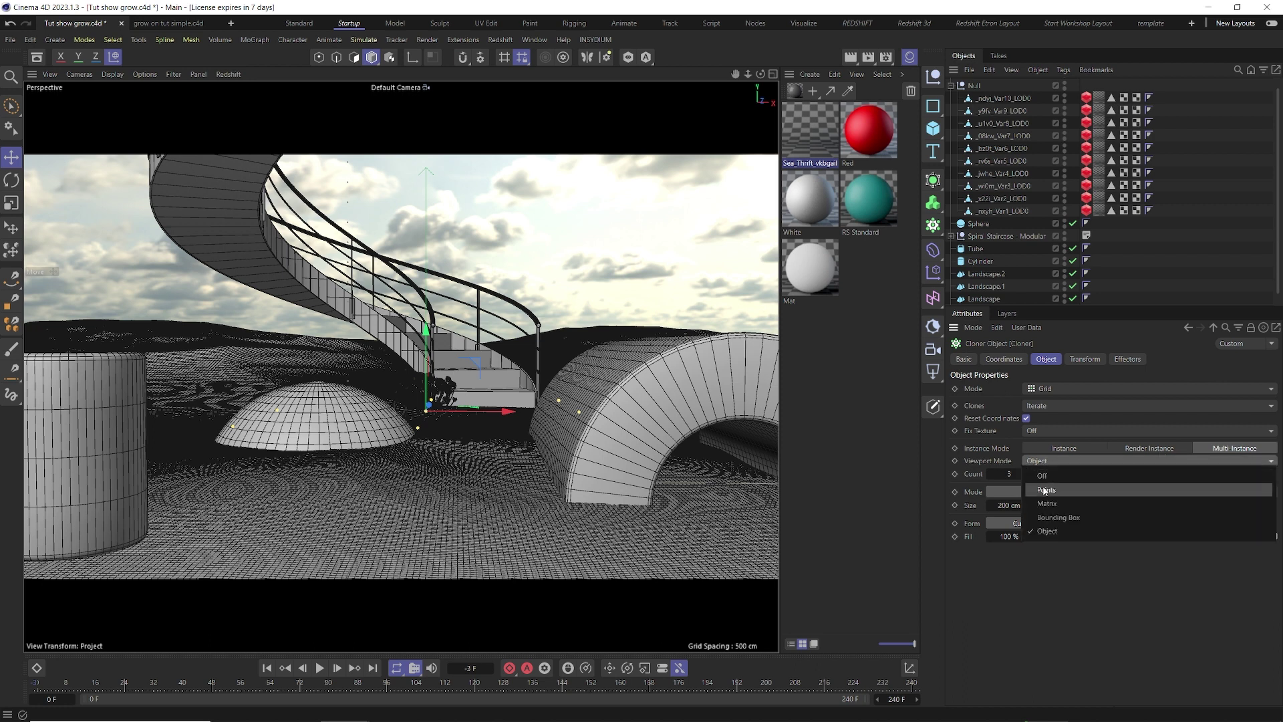
pyautogui.click(1042, 490)
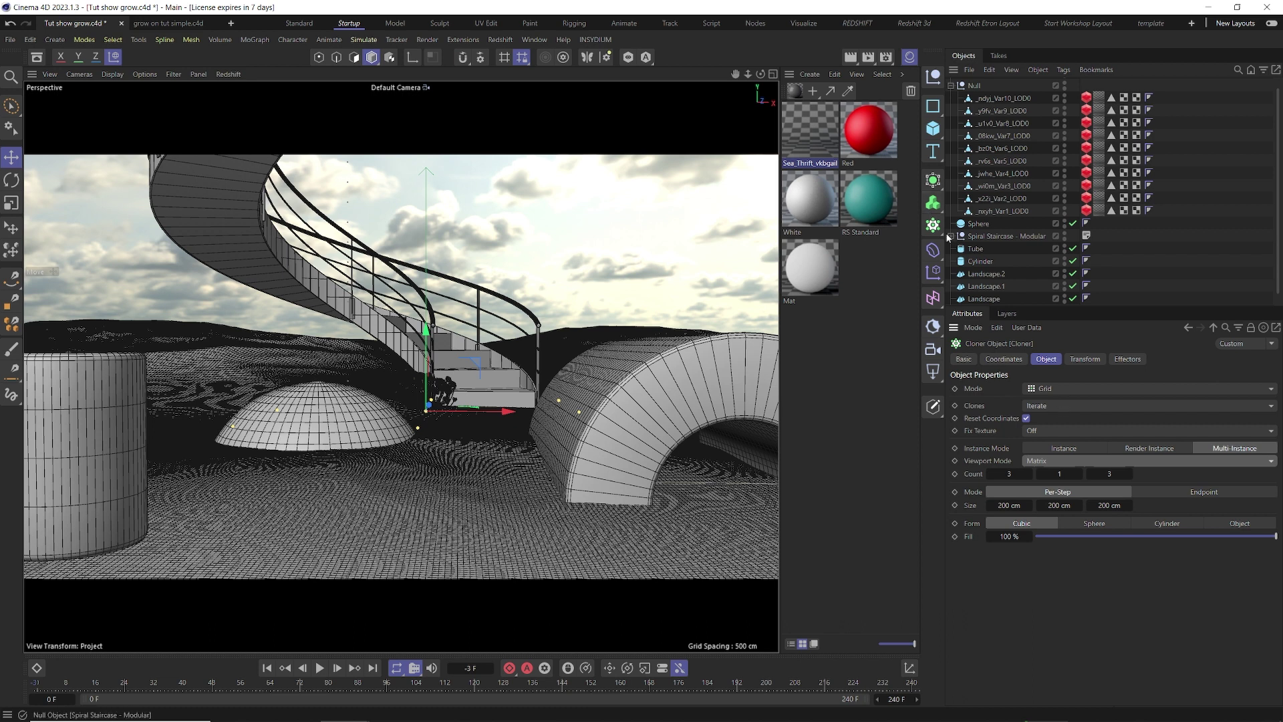
pyautogui.scroll(1, 994, 159)
pyautogui.press('Delete')
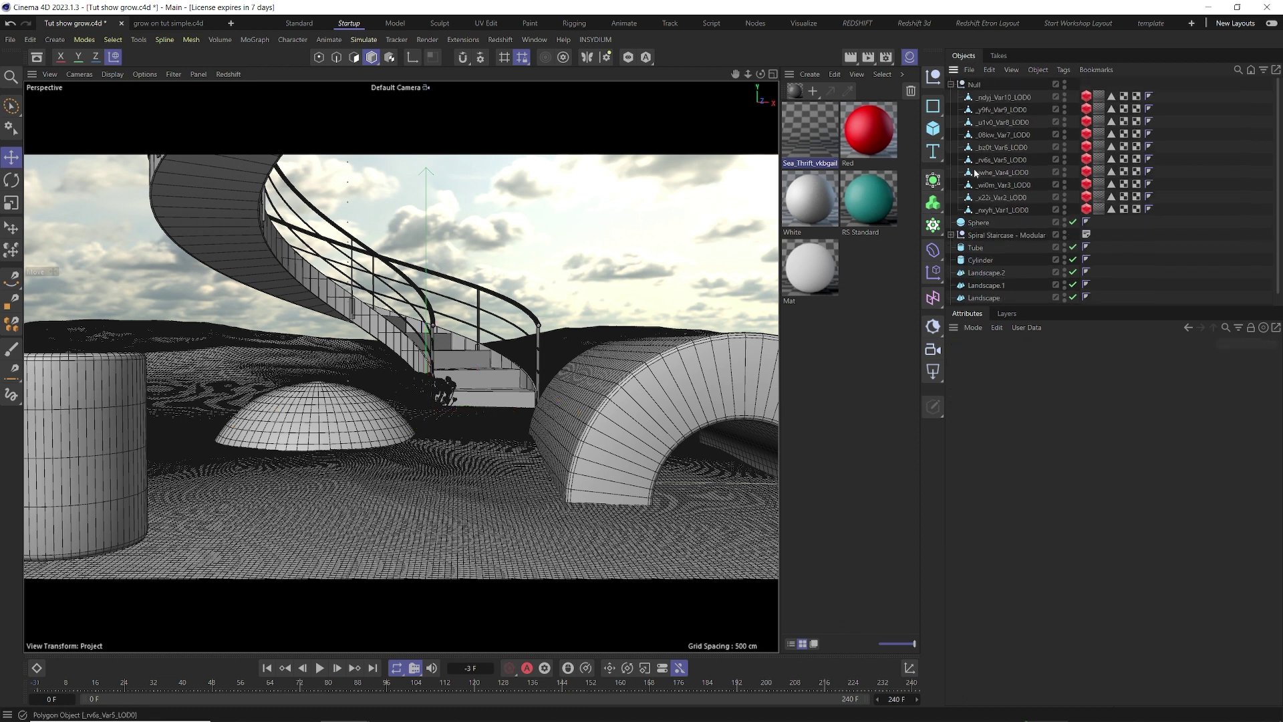
# - Add a Matrix Scatter object, set its mode to Object, and assign the first Landscape as the surface to scatter on
pyautogui.click(933, 225)
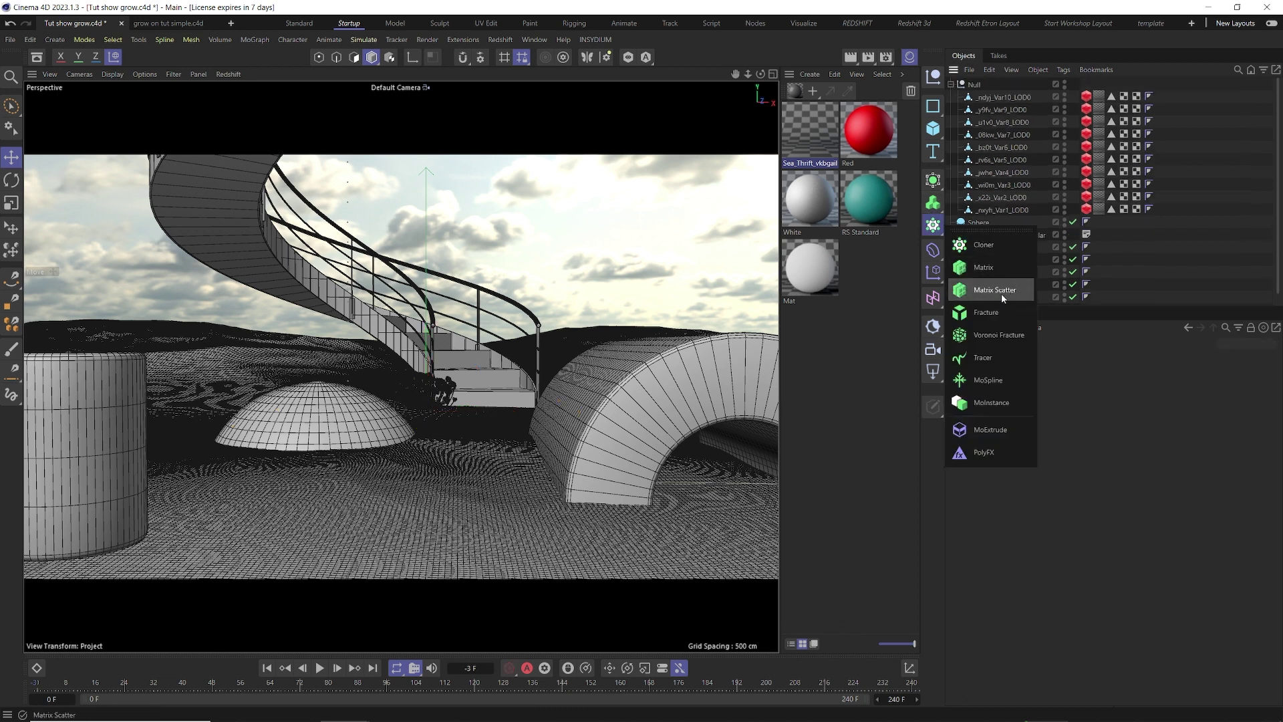
pyautogui.click(1001, 294)
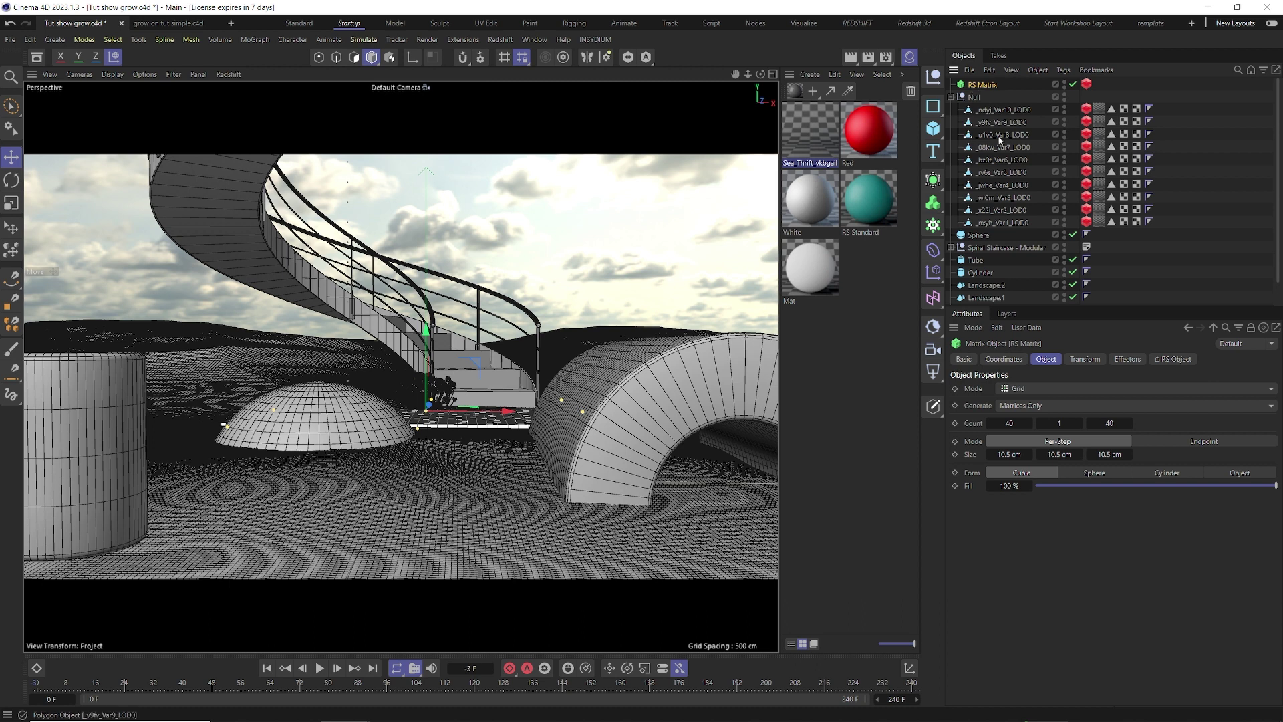
pyautogui.click(1044, 390)
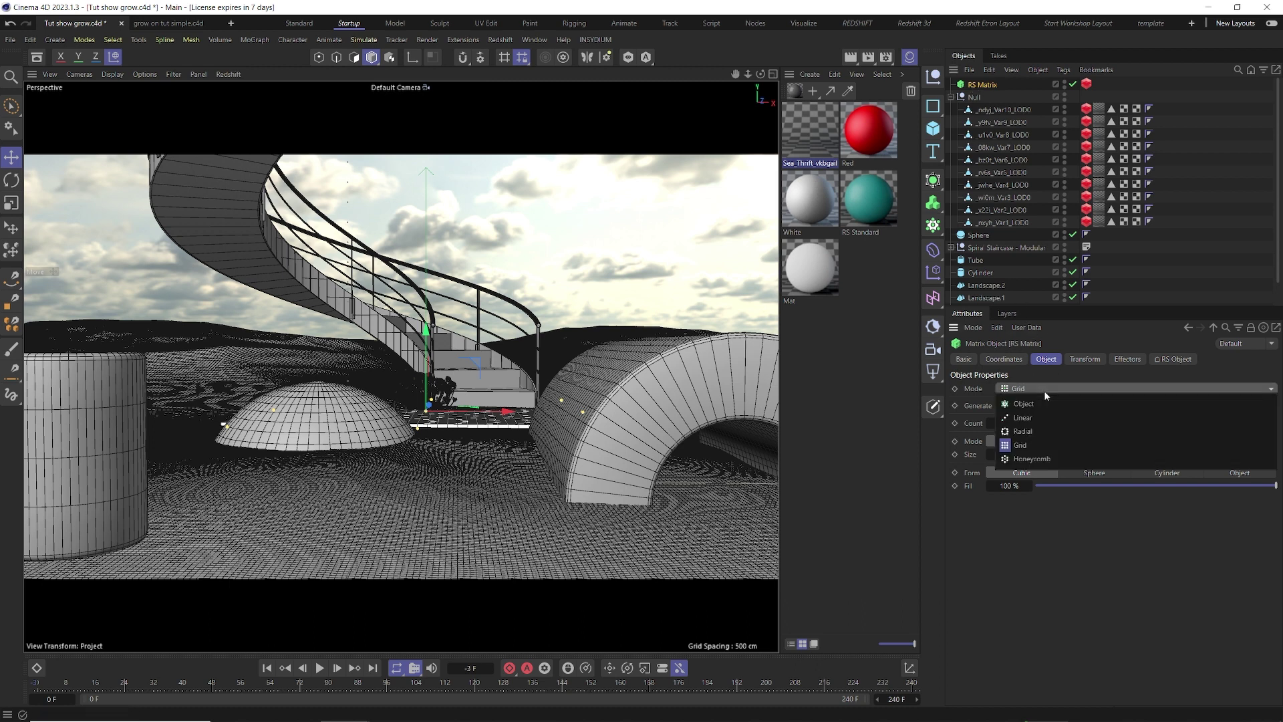
pyautogui.click(1035, 408)
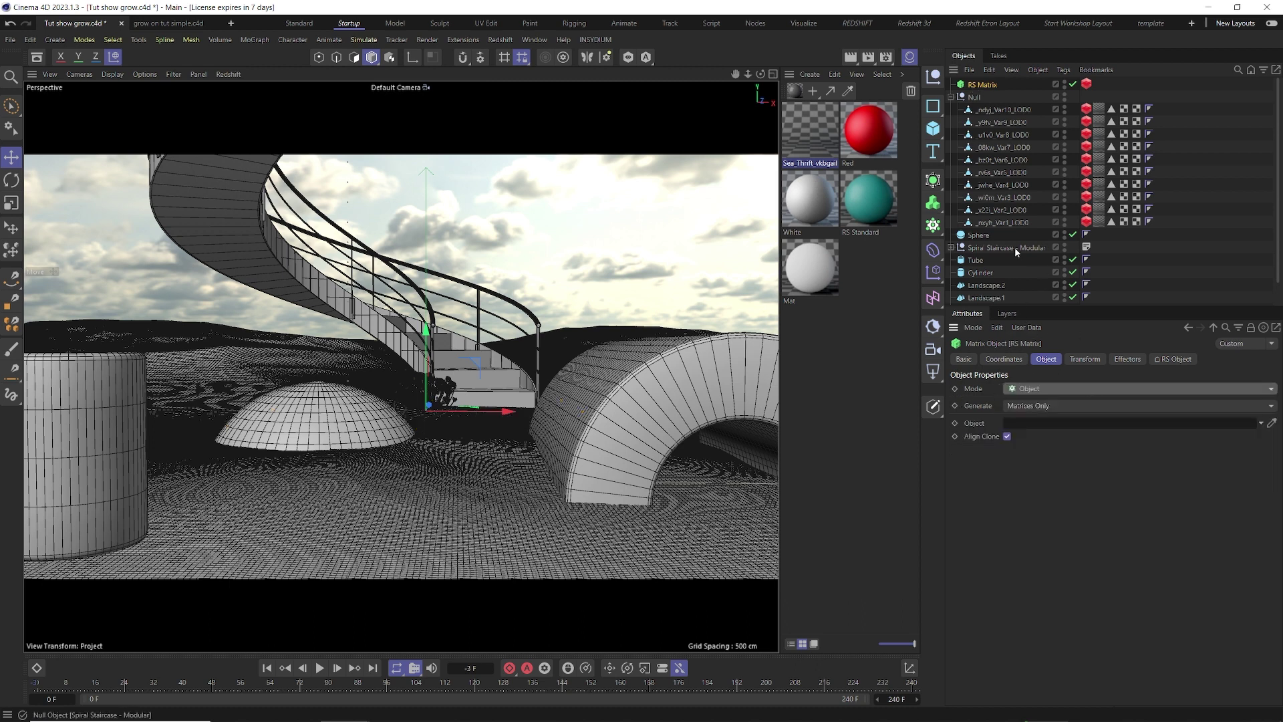
pyautogui.scroll(-2, 1005, 262)
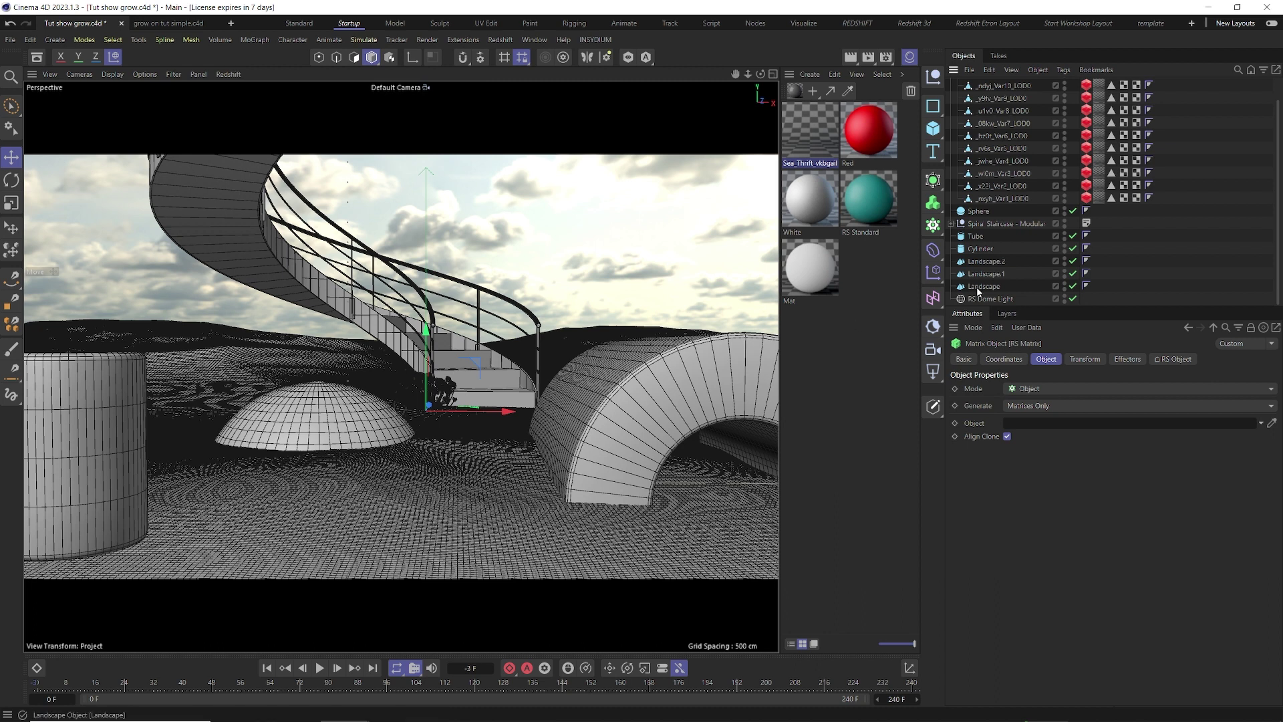
pyautogui.moveTo(977, 287); pyautogui.dragTo(1035, 431)
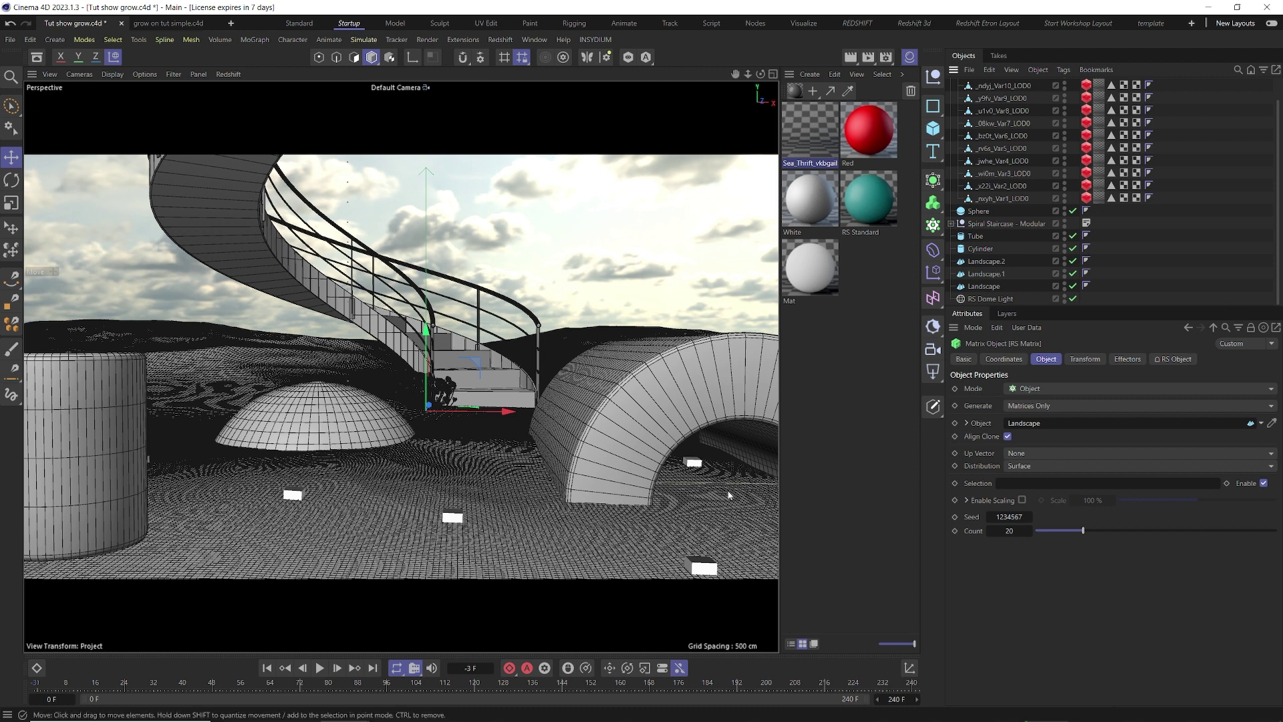
# - Set the RS Matrix's Redshift particle mode to Custom Objects
pyautogui.click(1174, 359)
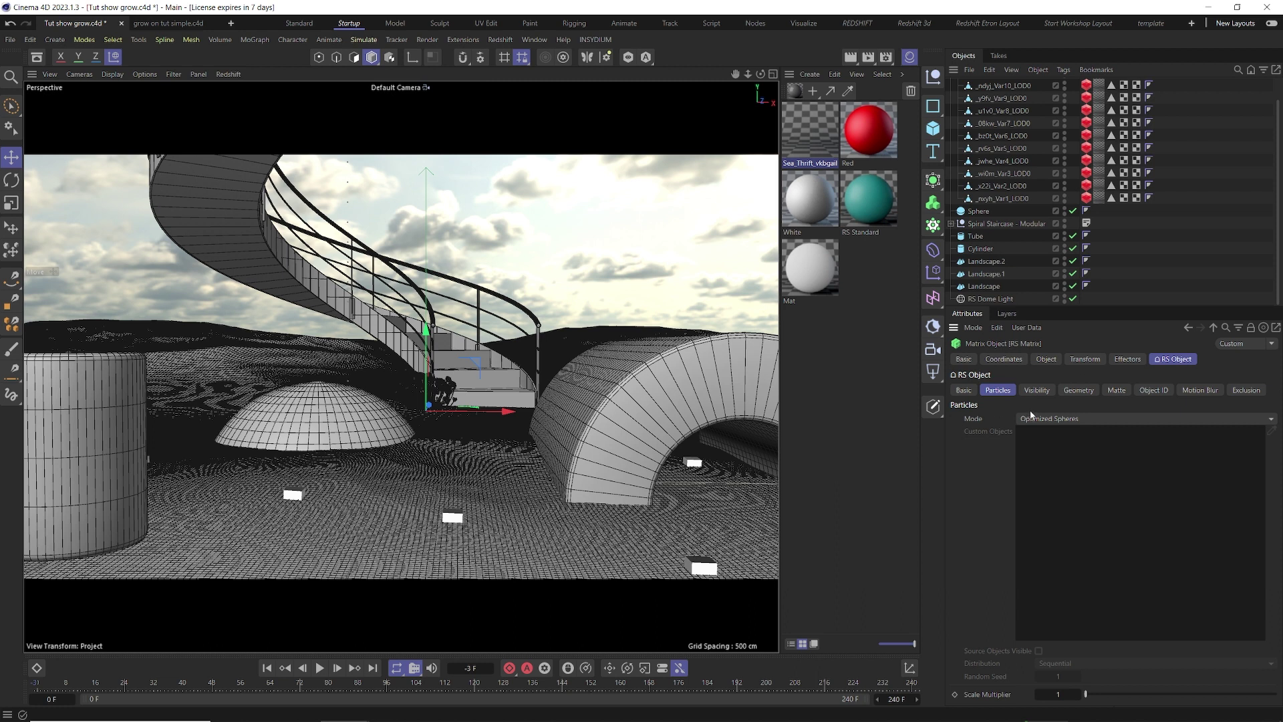
pyautogui.click(1102, 419)
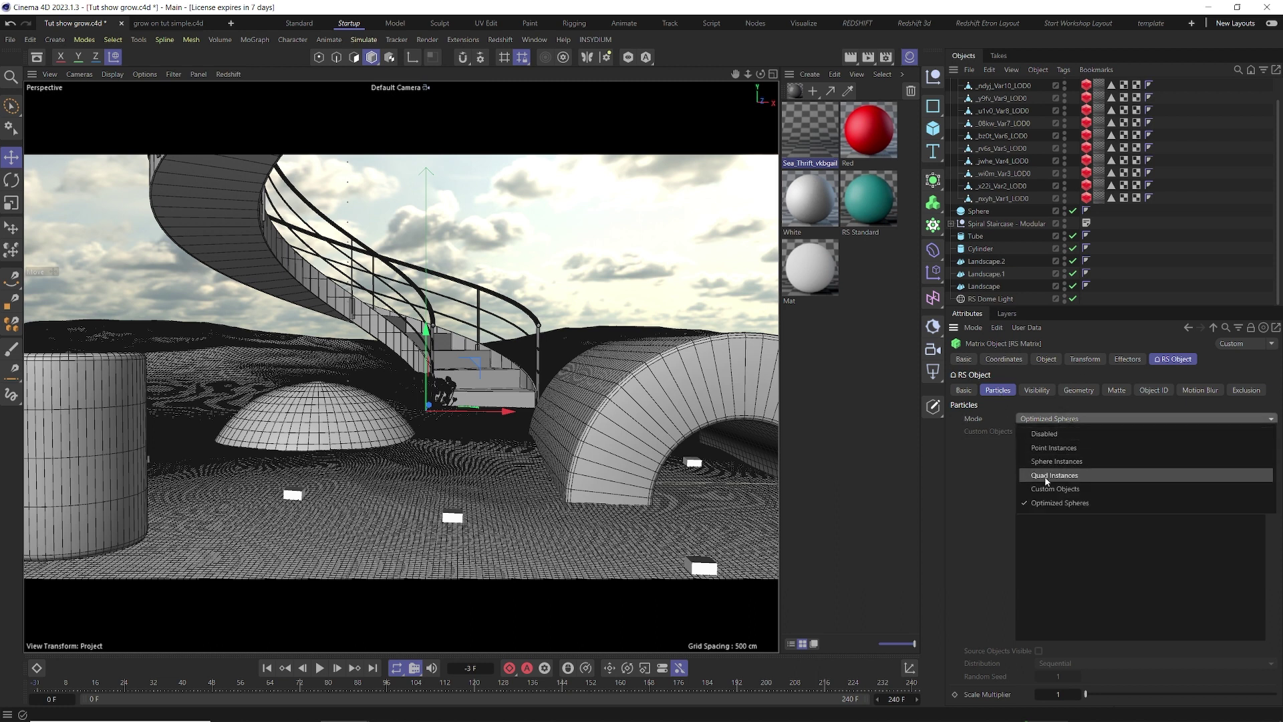
pyautogui.click(1123, 488)
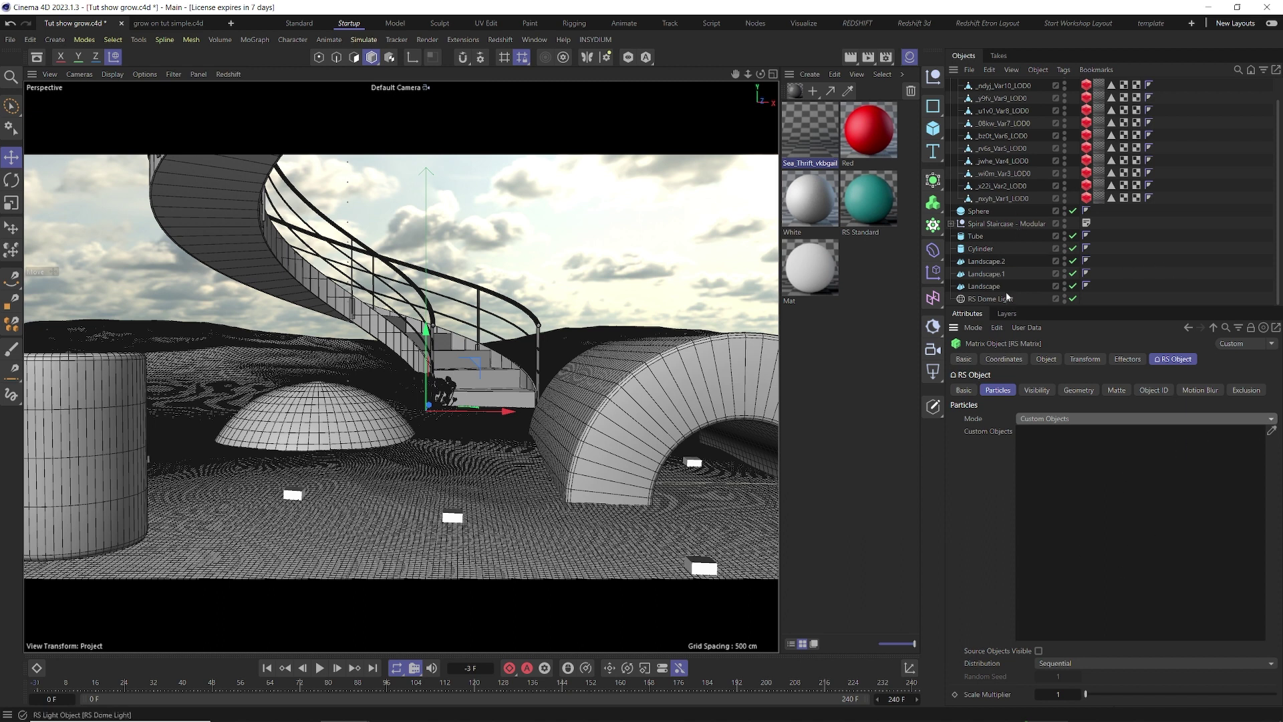
# - Pick all ten Sea Thrift variations, Var10 through Var1, as the matrix's custom particle objects
pyautogui.click(1271, 431)
pyautogui.click(990, 87)
pyautogui.click(989, 98)
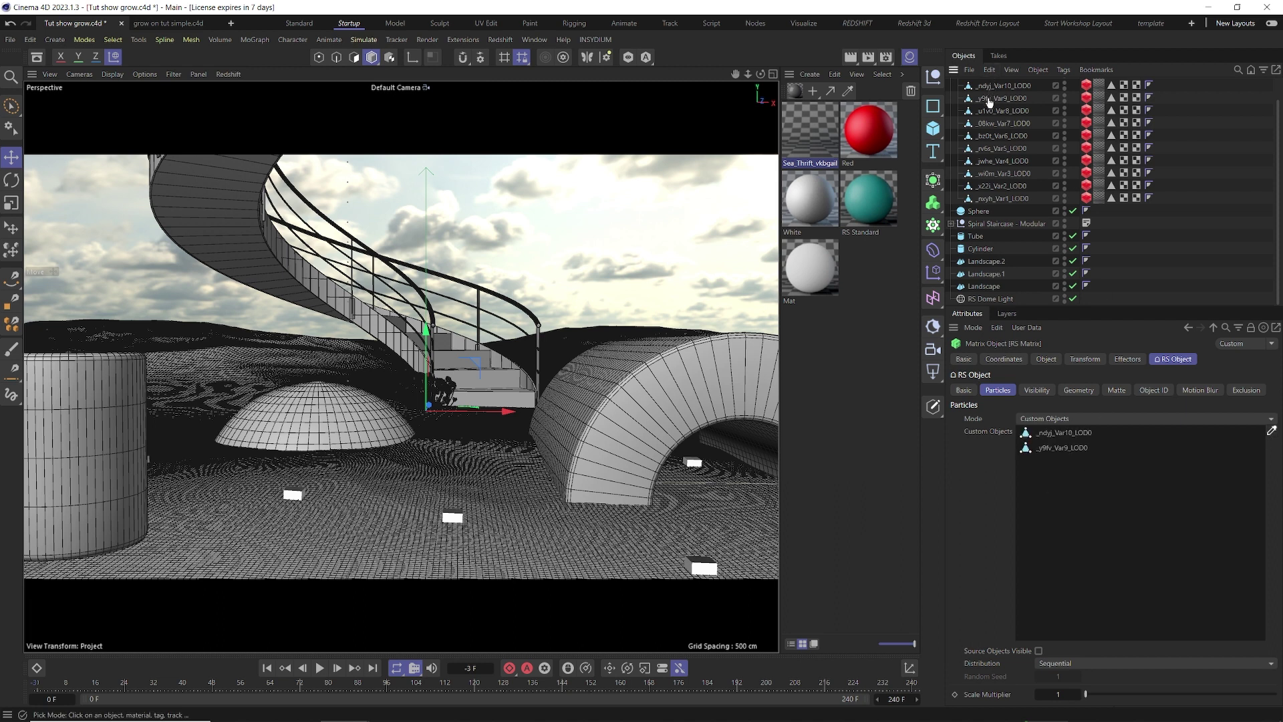
pyautogui.click(988, 111)
pyautogui.click(992, 124)
pyautogui.click(996, 136)
pyautogui.click(994, 148)
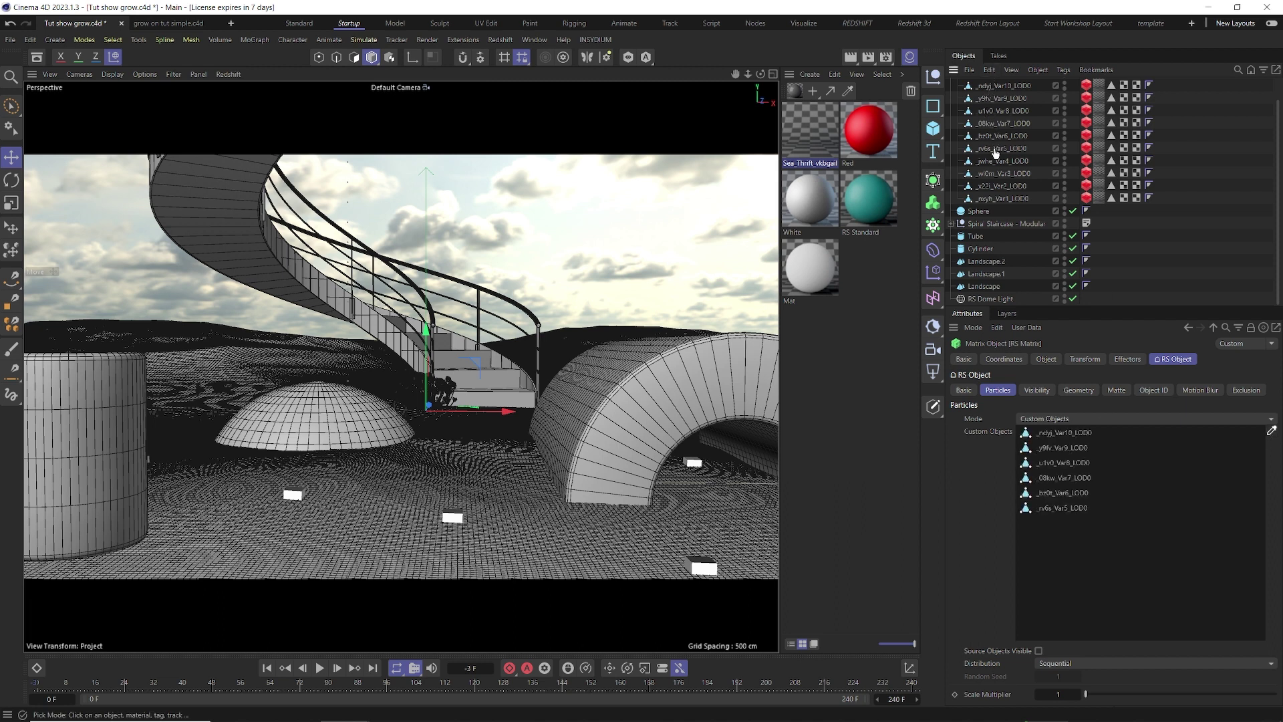
pyautogui.click(993, 161)
pyautogui.click(992, 174)
pyautogui.click(993, 185)
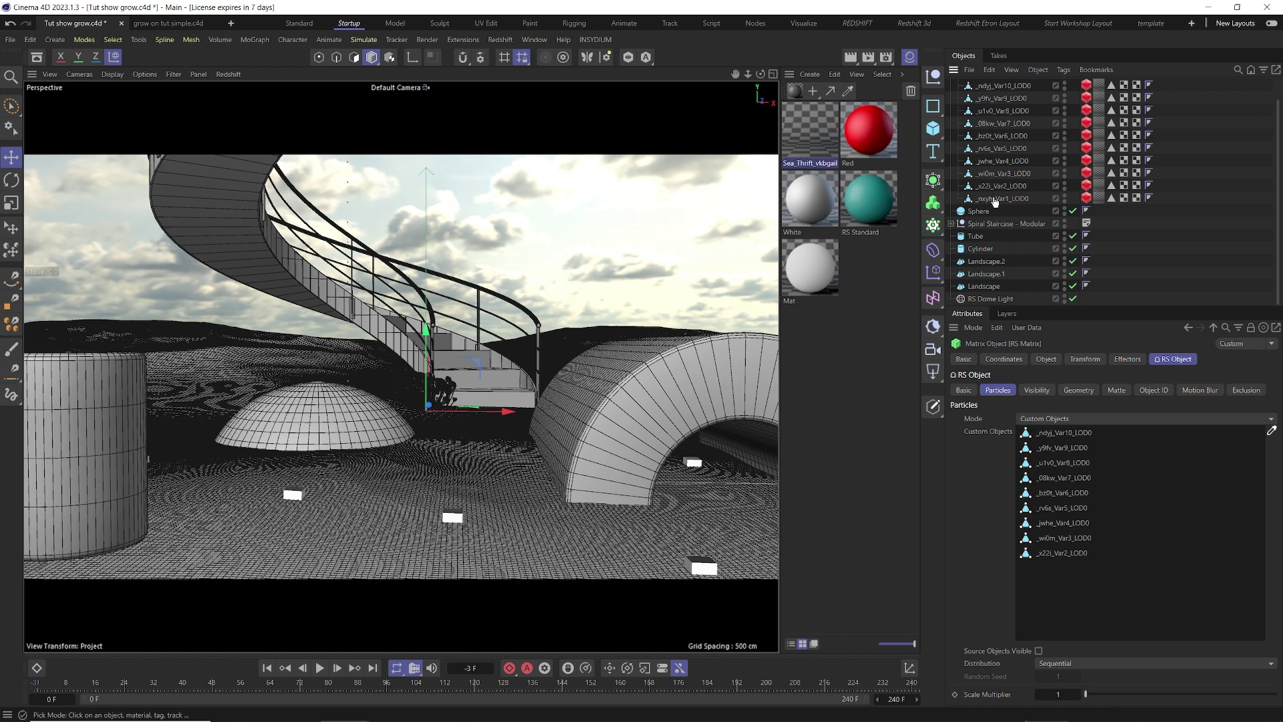
pyautogui.click(993, 199)
pyautogui.scroll(2, 1014, 139)
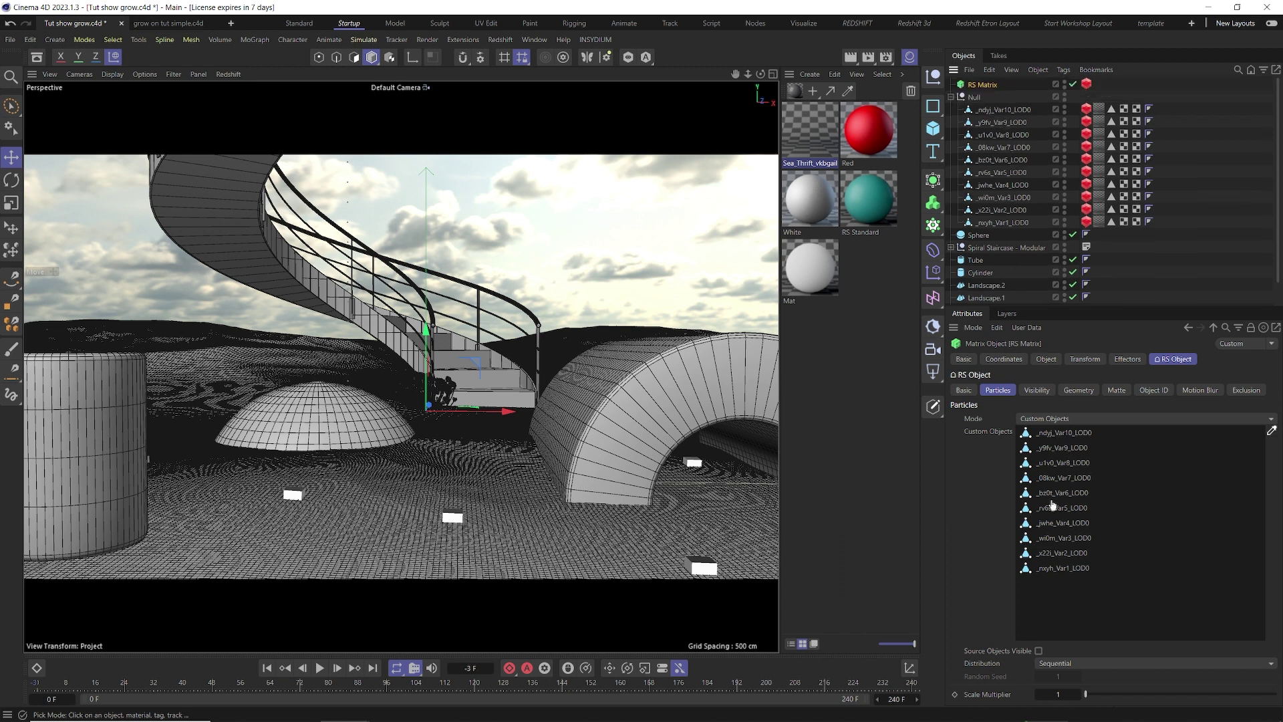
pyautogui.click(1271, 431)
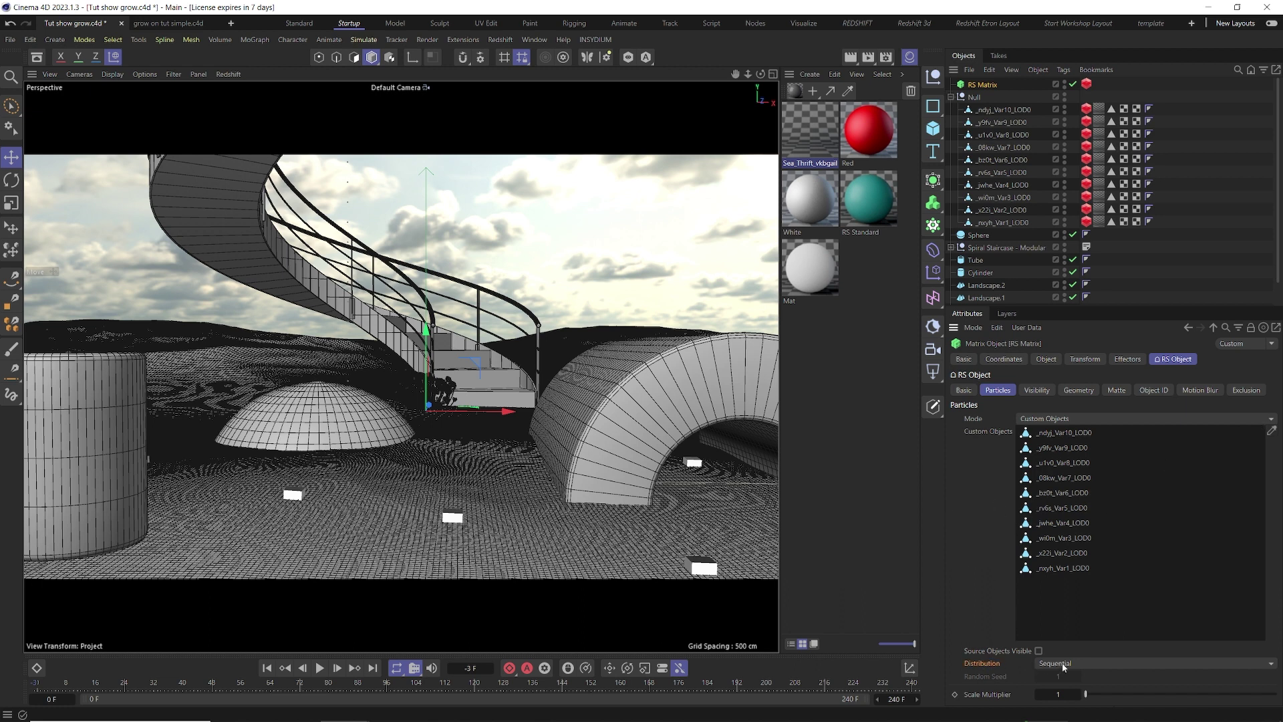
# - Set the custom objects' distribution to Random and the RS Matrix count to 10000
pyautogui.click(1103, 670)
pyautogui.click(1098, 692)
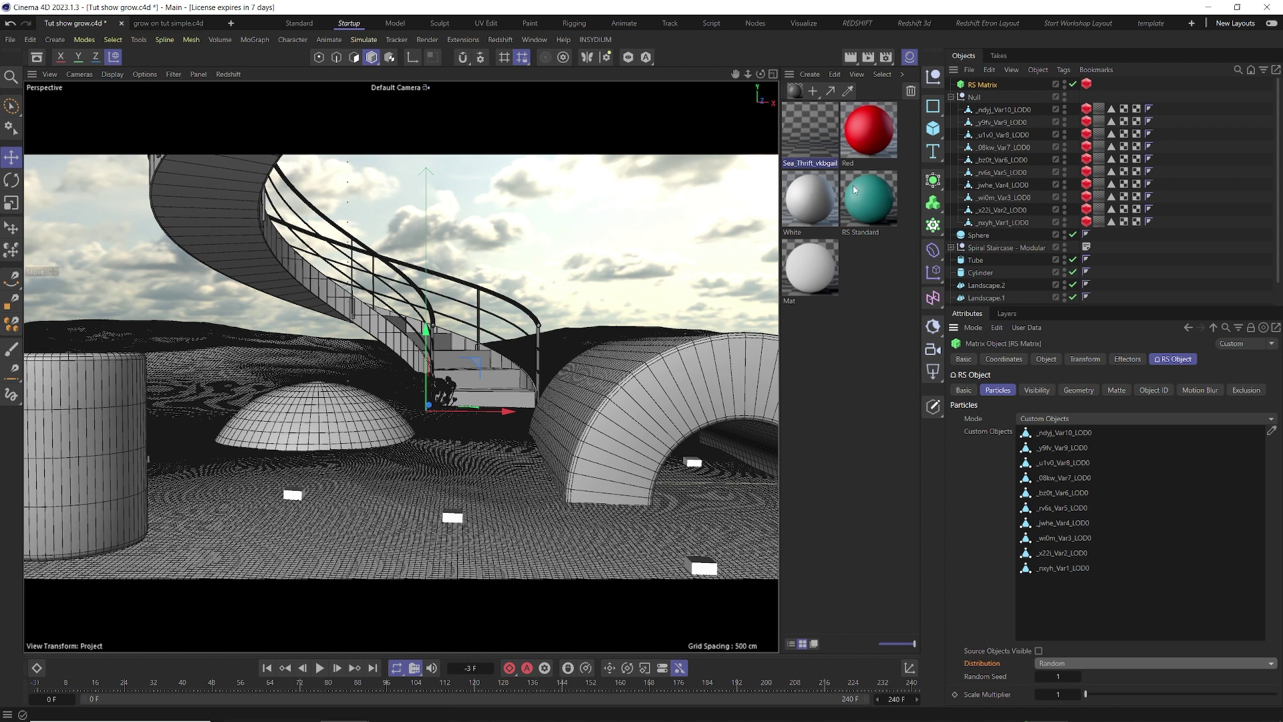
pyautogui.click(1046, 358)
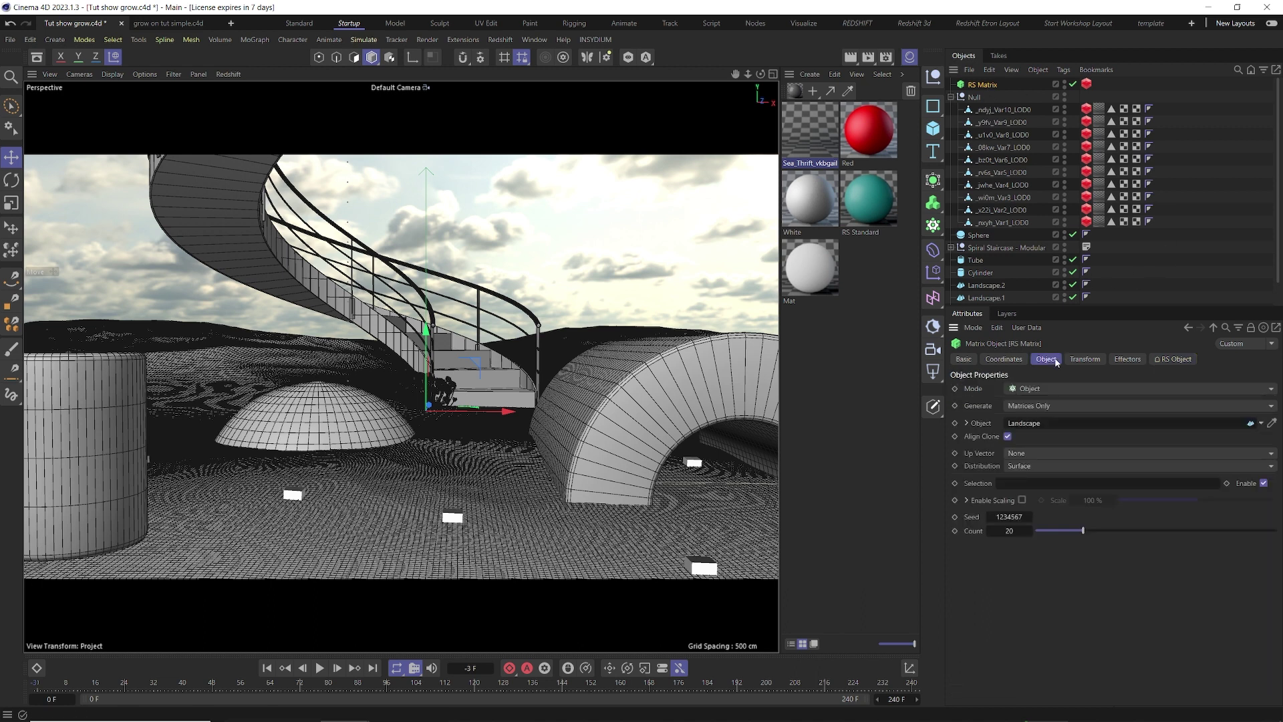
pyautogui.click(1010, 531)
pyautogui.write('10000')
pyautogui.press('Return')
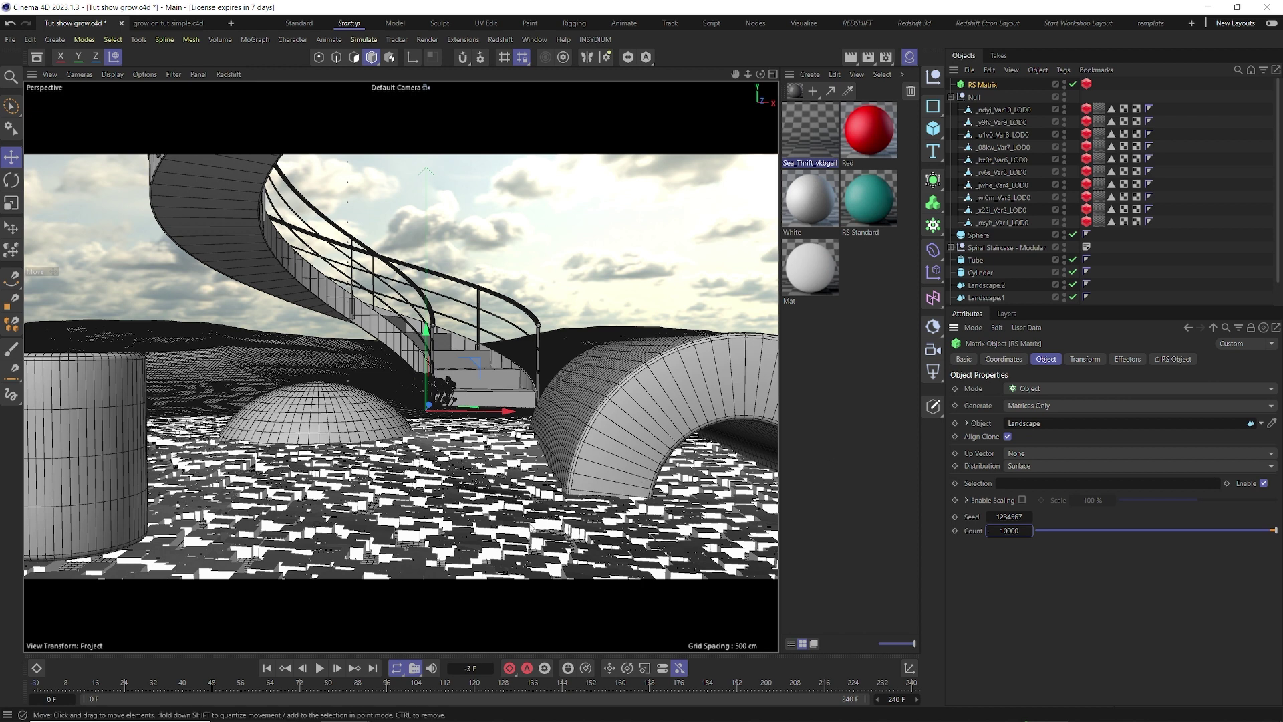
# - Open the Redshift RenderView and position it over the viewport to preview the scattered flowers
pyautogui.click(500, 39)
pyautogui.click(525, 135)
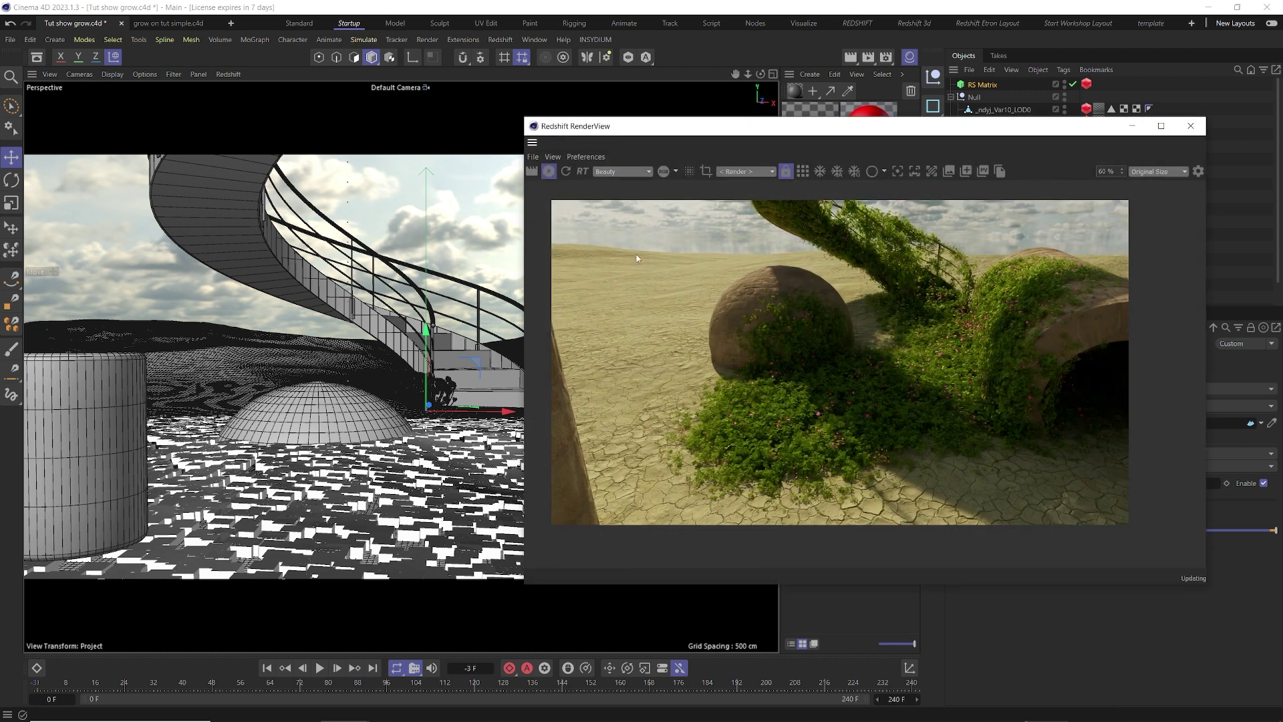
pyautogui.moveTo(727, 128); pyautogui.dragTo(437, 105)
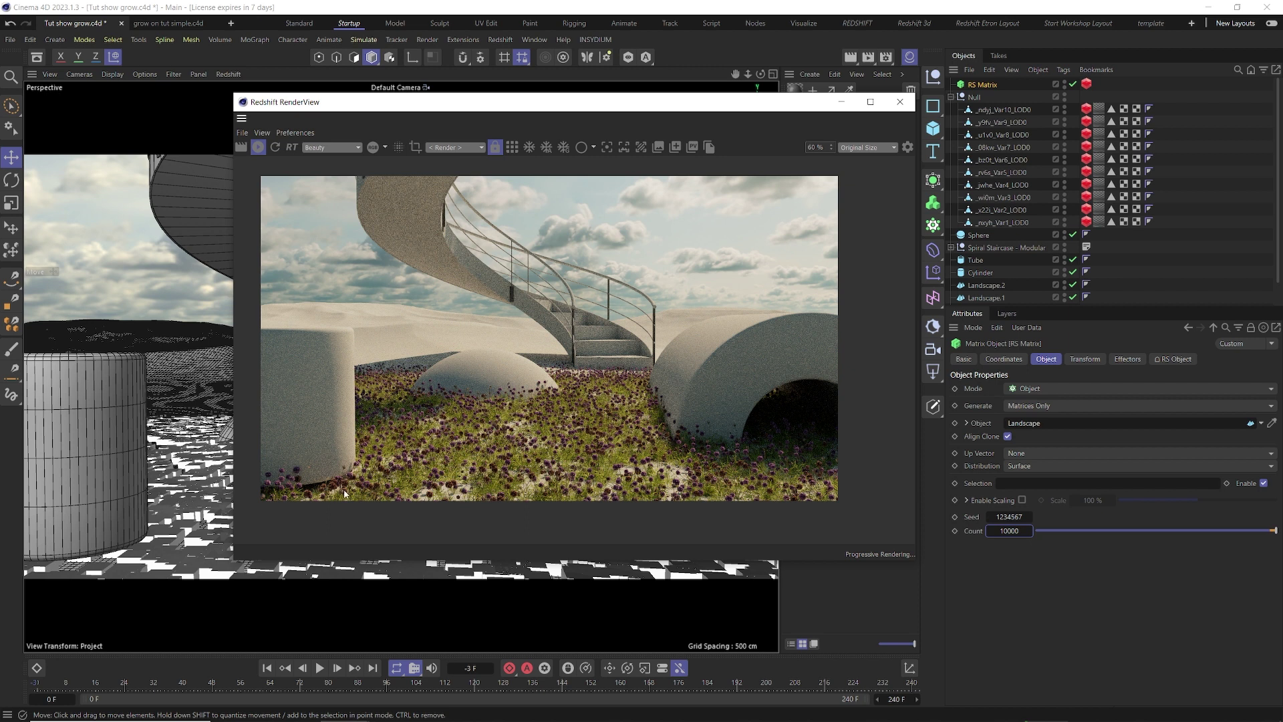
# - Move the cylinder a little toward the dome and thin the tube's wall by setting its inner radius to 80 cm
pyautogui.moveTo(74, 413); pyautogui.dragTo(128, 422)
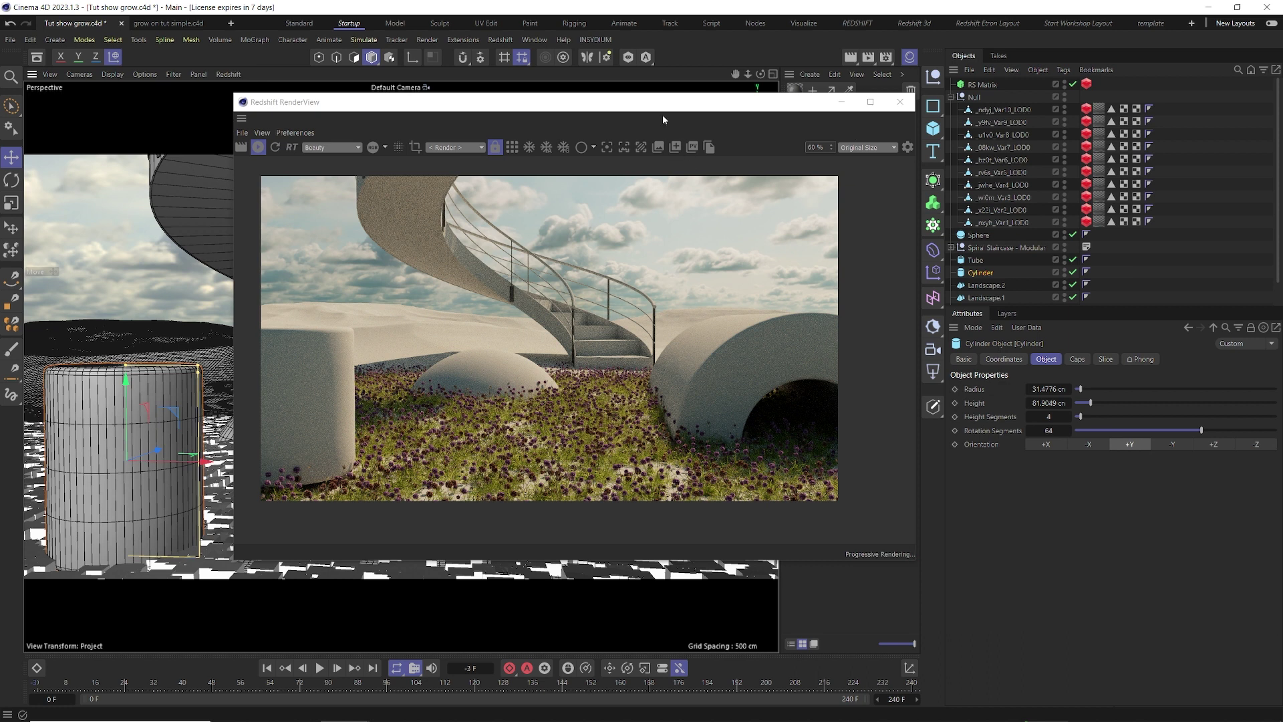
pyautogui.moveTo(660, 110); pyautogui.dragTo(1184, 337)
pyautogui.click(655, 394)
pyautogui.moveTo(959, 323); pyautogui.dragTo(395, 213)
pyautogui.moveTo(1095, 402); pyautogui.dragTo(1099, 405)
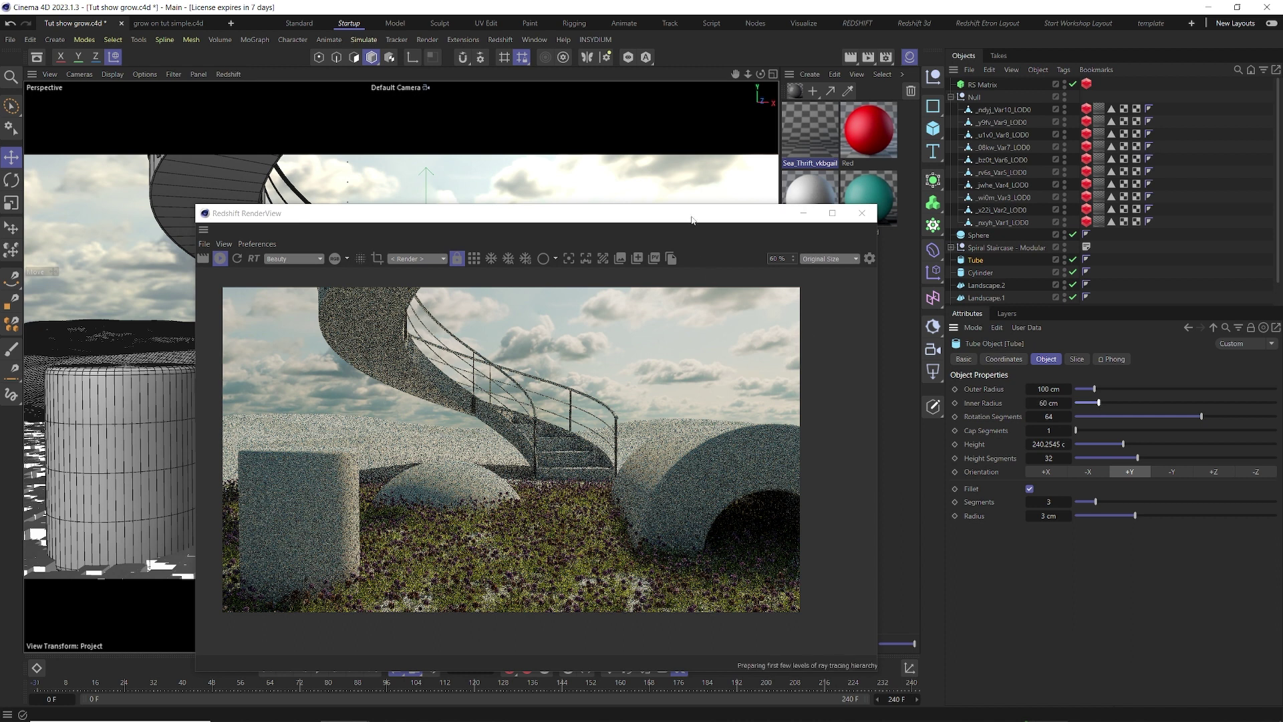
pyautogui.moveTo(668, 214); pyautogui.dragTo(424, 205)
pyautogui.moveTo(1104, 402); pyautogui.dragTo(1107, 403)
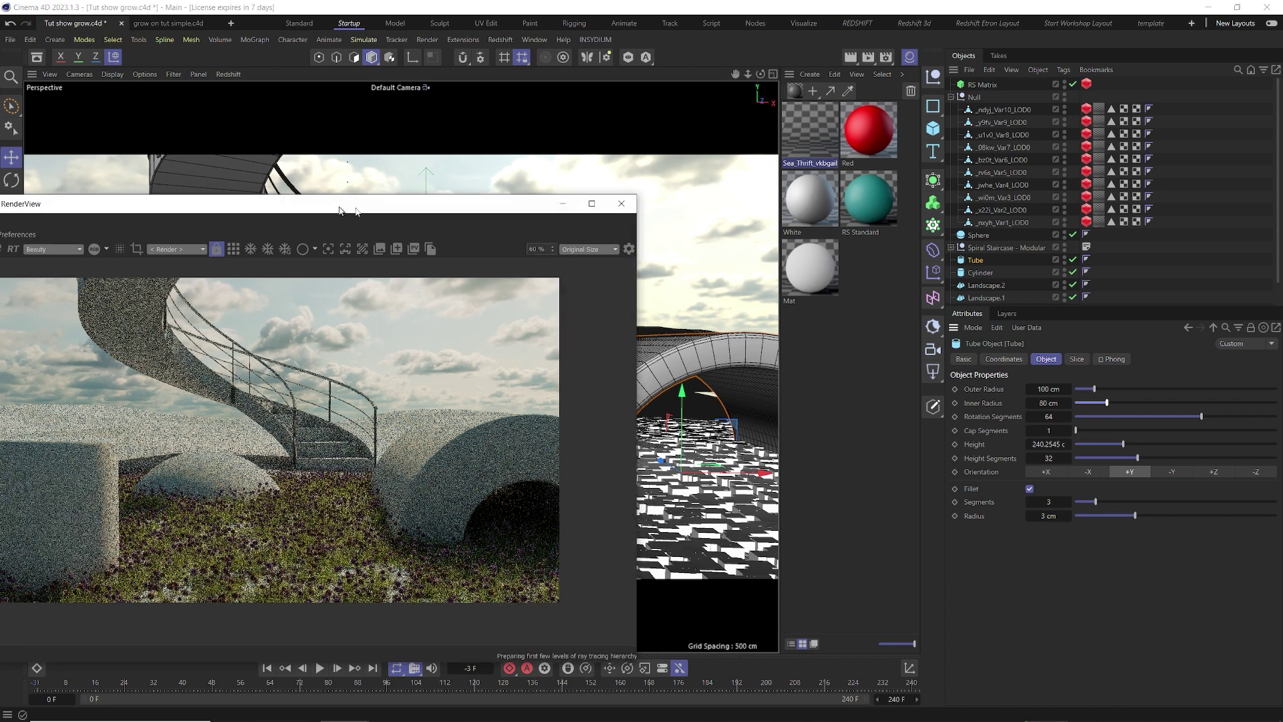
# - Check the updated render, close the Redshift RenderView, and switch to Quixel Bridge
pyautogui.moveTo(344, 207); pyautogui.dragTo(634, 167)
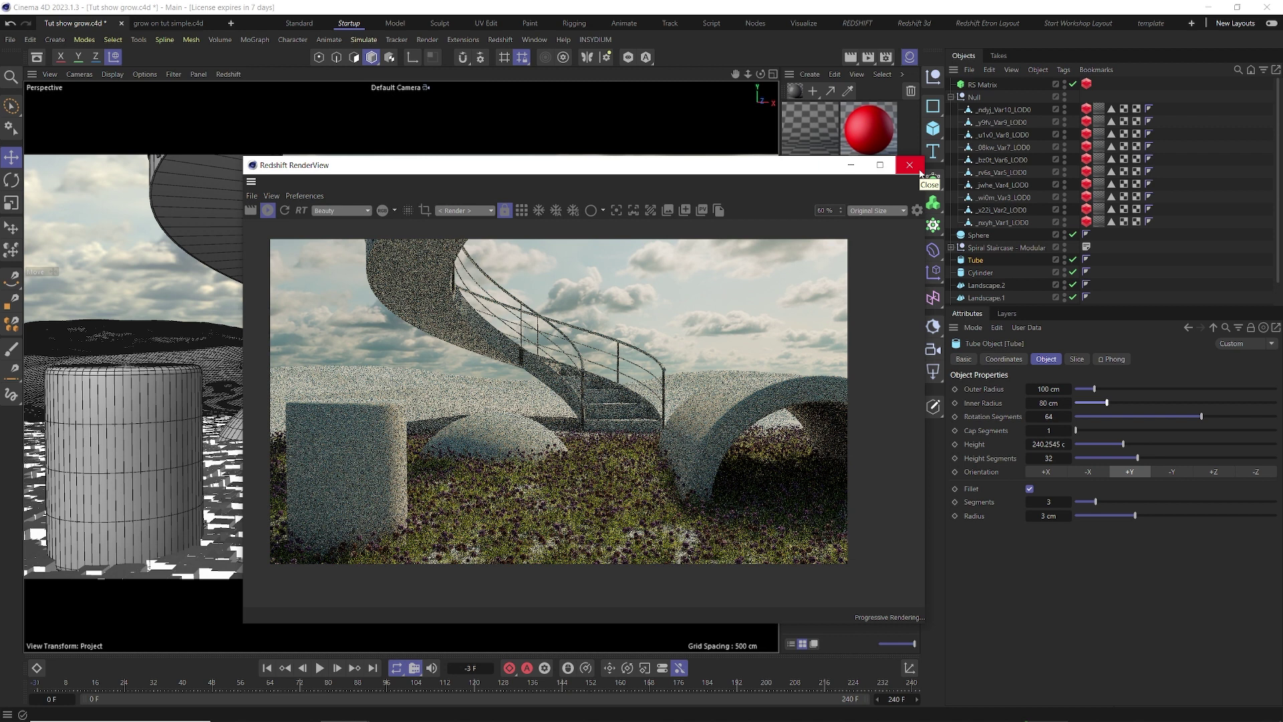
pyautogui.click(920, 173)
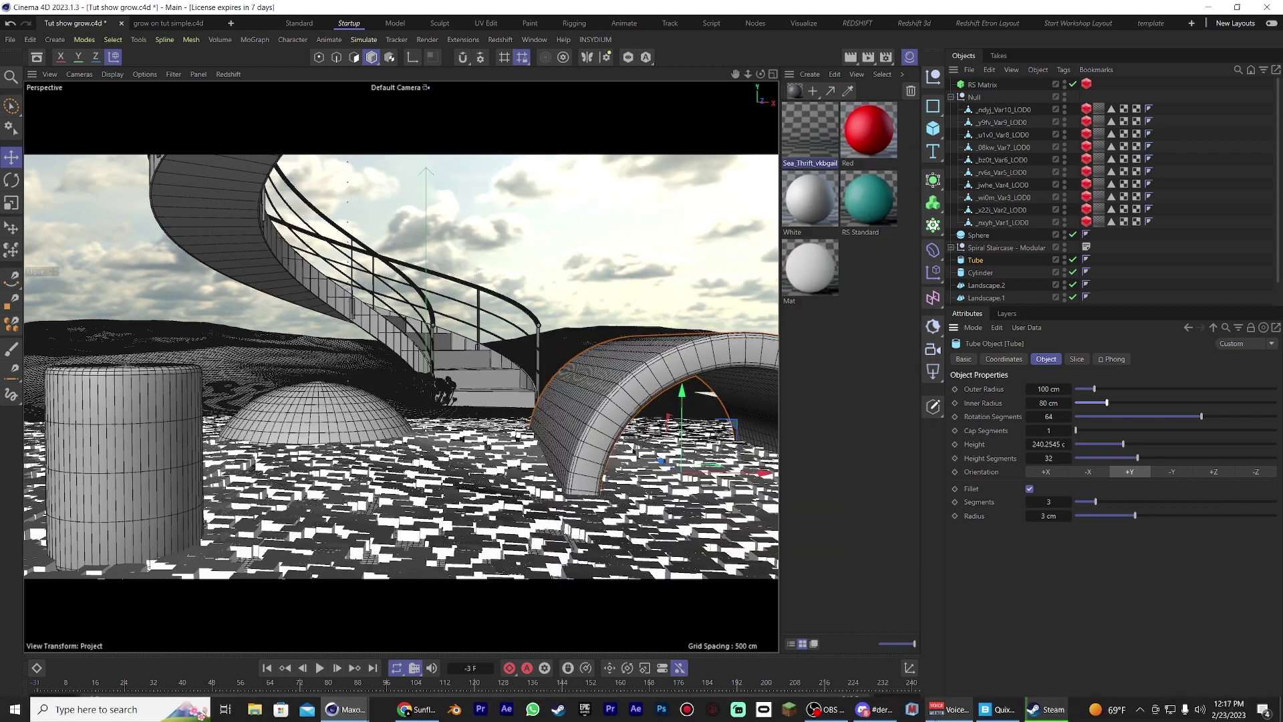
pyautogui.click(981, 710)
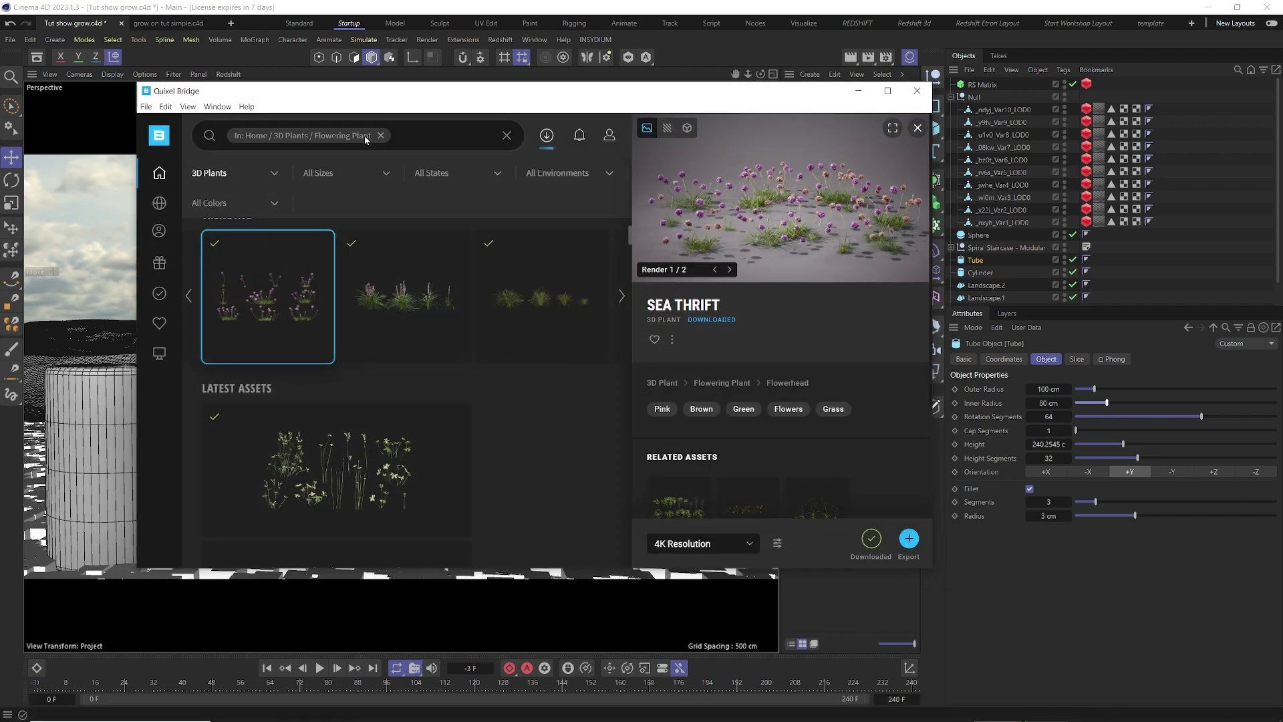
# - Browse the Ground Cover category of Quixel's 3D Plants
pyautogui.moveTo(167, 175)
pyautogui.click(213, 180)
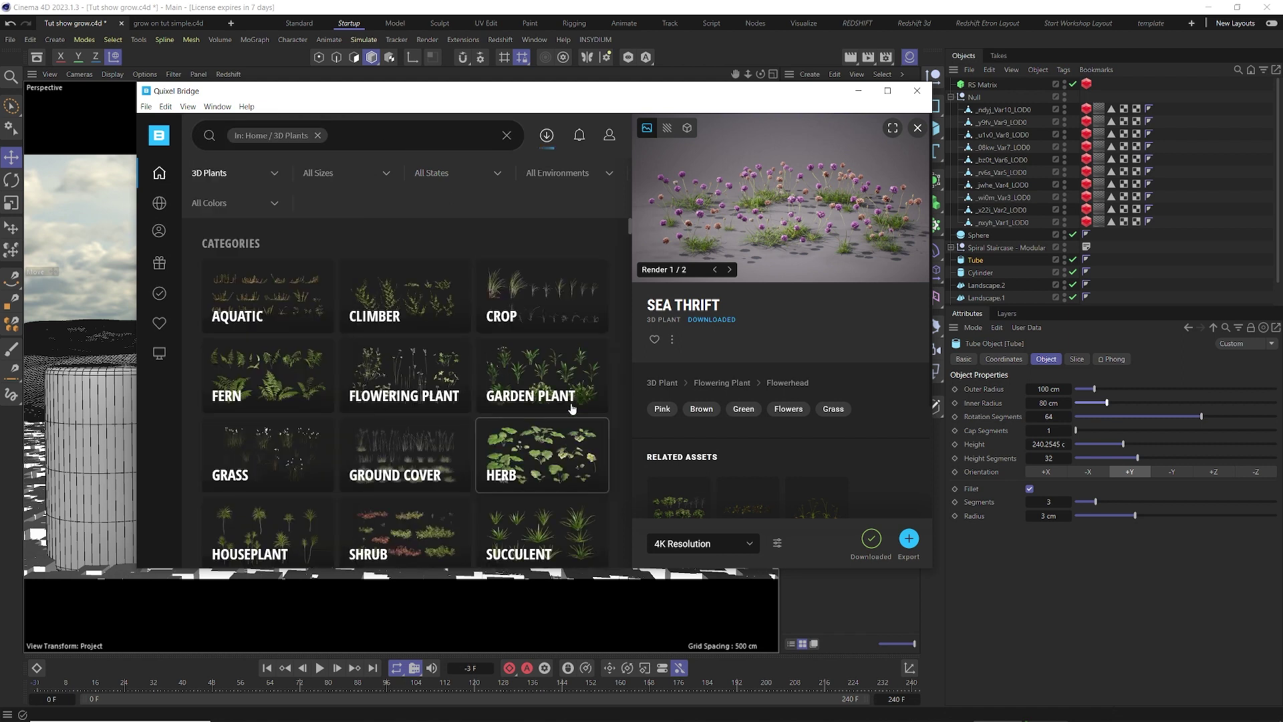
pyautogui.click(395, 437)
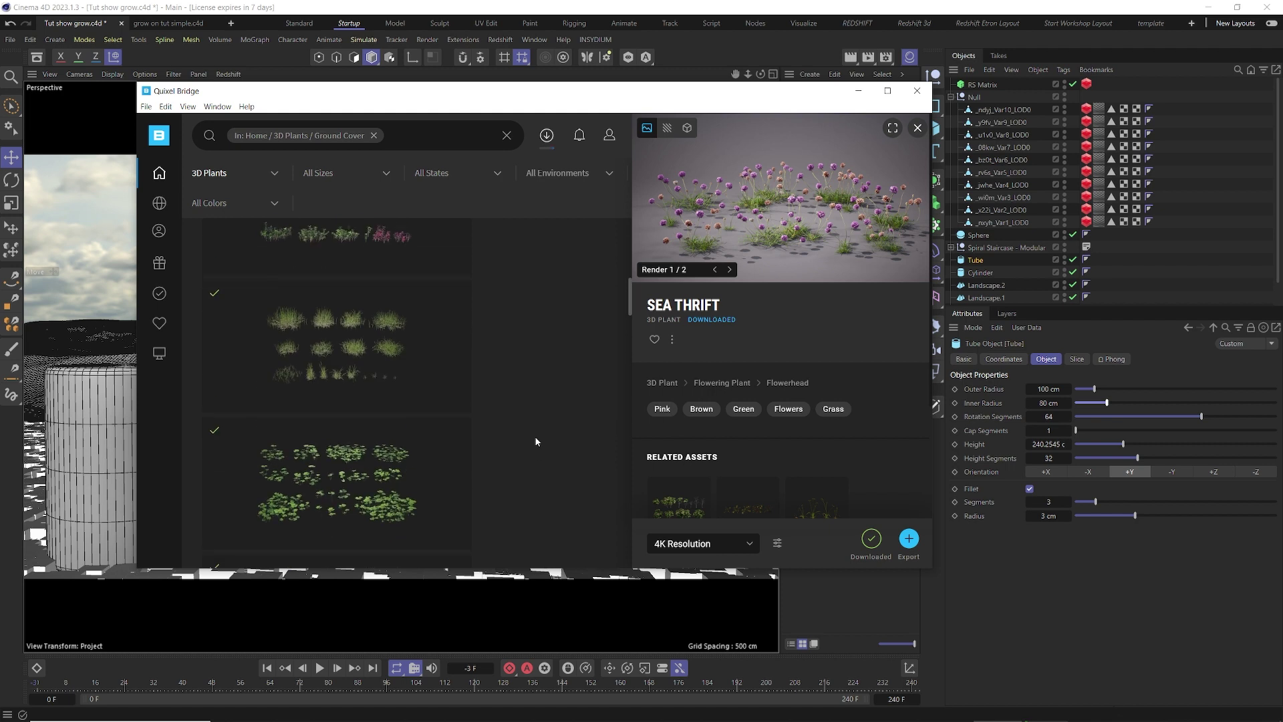
pyautogui.scroll(-1, 568, 355)
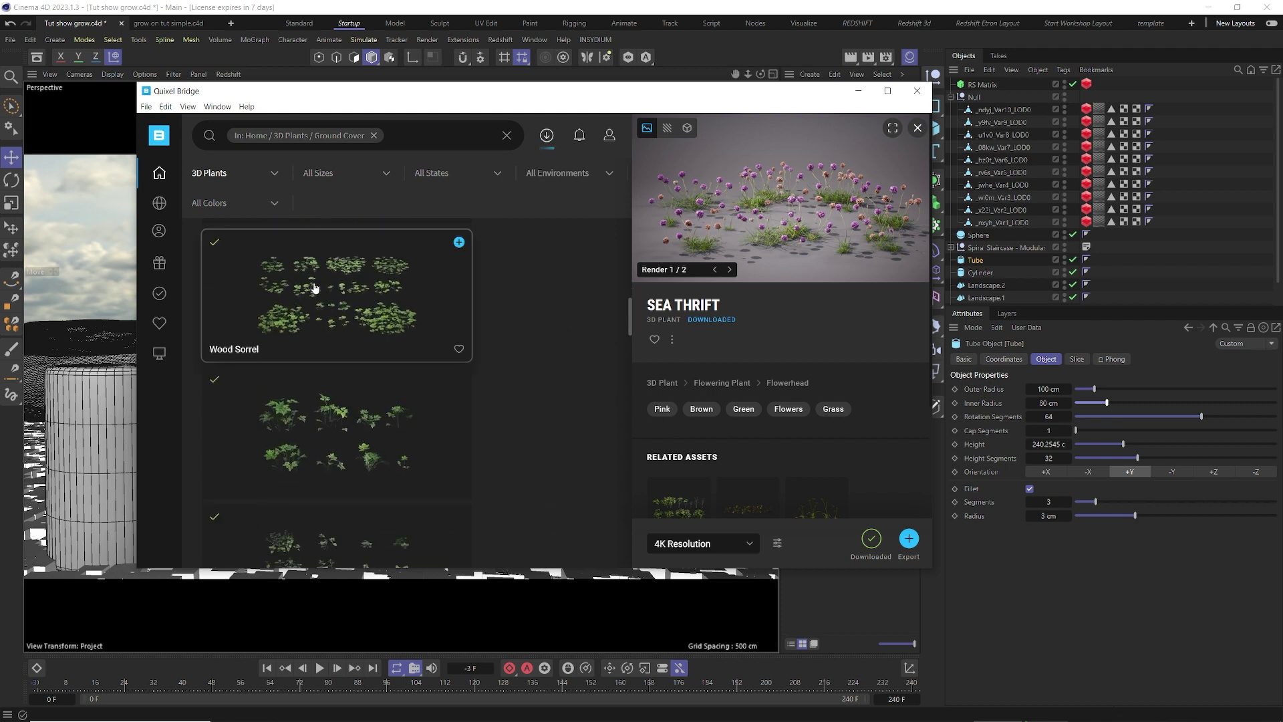
# - Select the Yellow Archangel plant, export it at 4K resolution to Cinema 4D, and return to the Cinema 4D scene
pyautogui.click(296, 302)
pyautogui.scroll(-1, 307, 401)
pyautogui.click(326, 481)
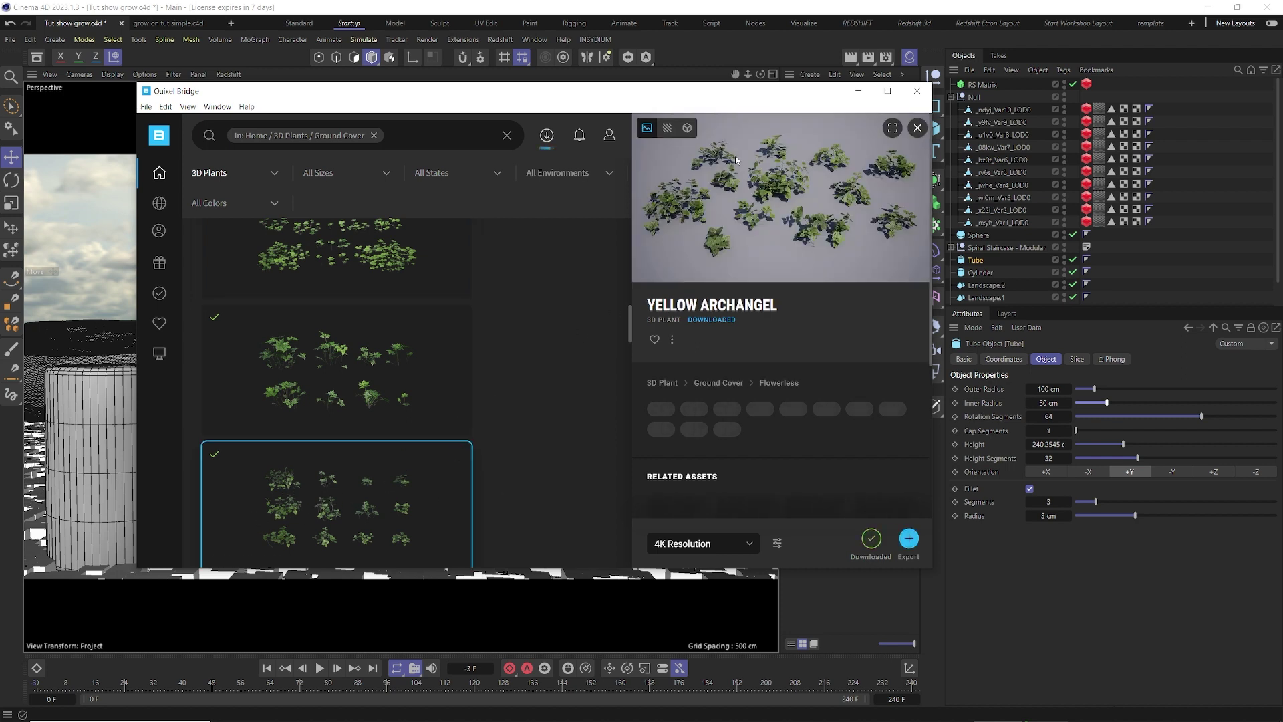
pyautogui.click(911, 540)
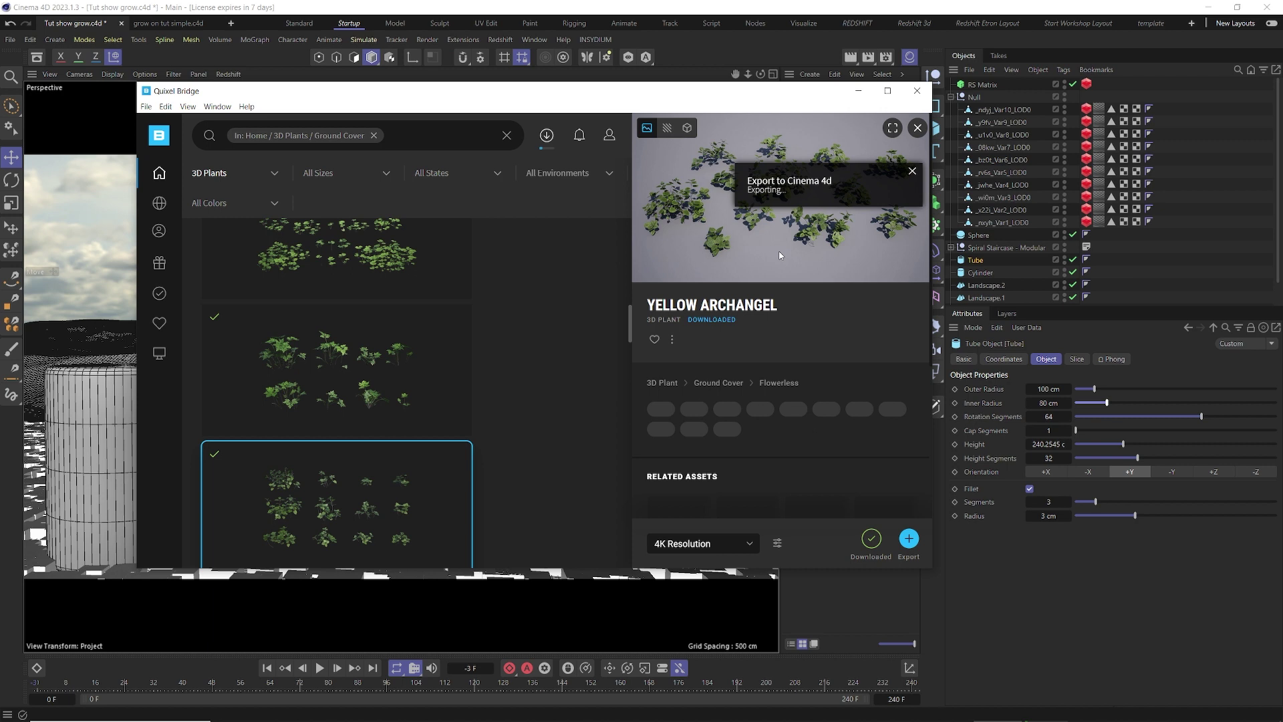
pyautogui.click(858, 90)
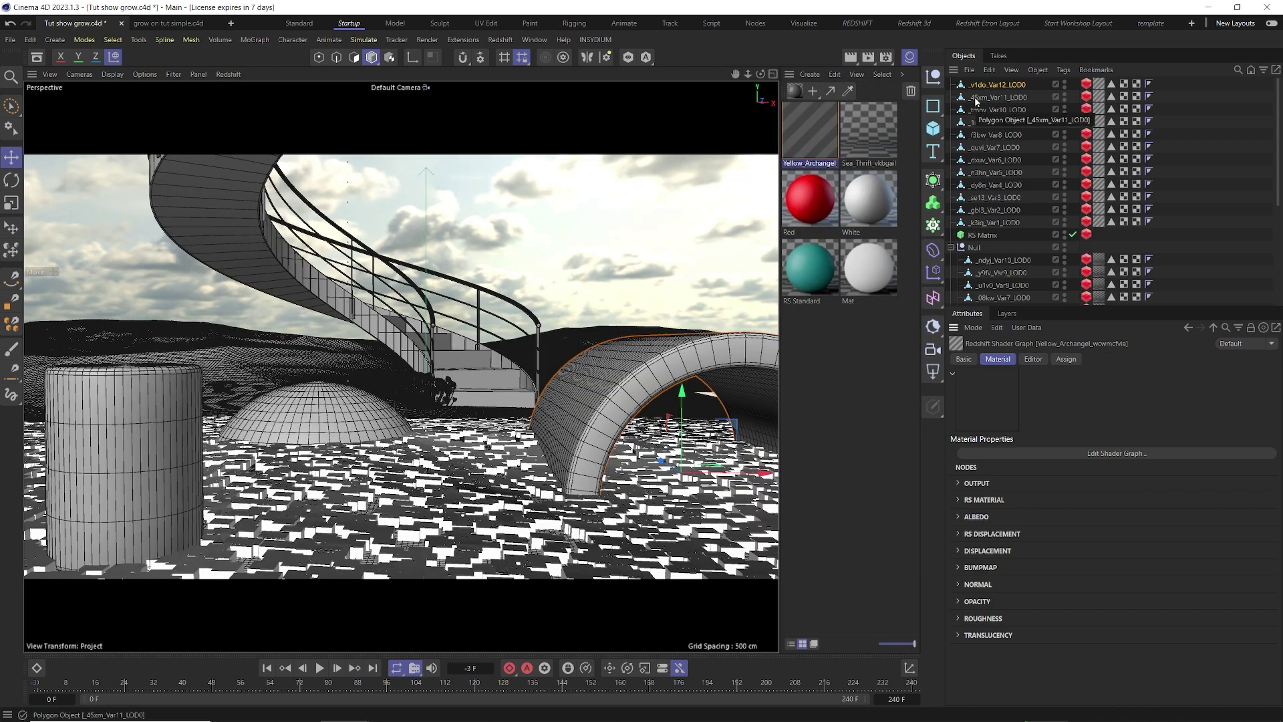
# - Group all the imported Yellow Archangel variants, Var1 to Var12, under a new null
pyautogui.click(996, 222)
pyautogui.keyDown('shift'); pyautogui.click(989, 92); pyautogui.keyUp('shift')
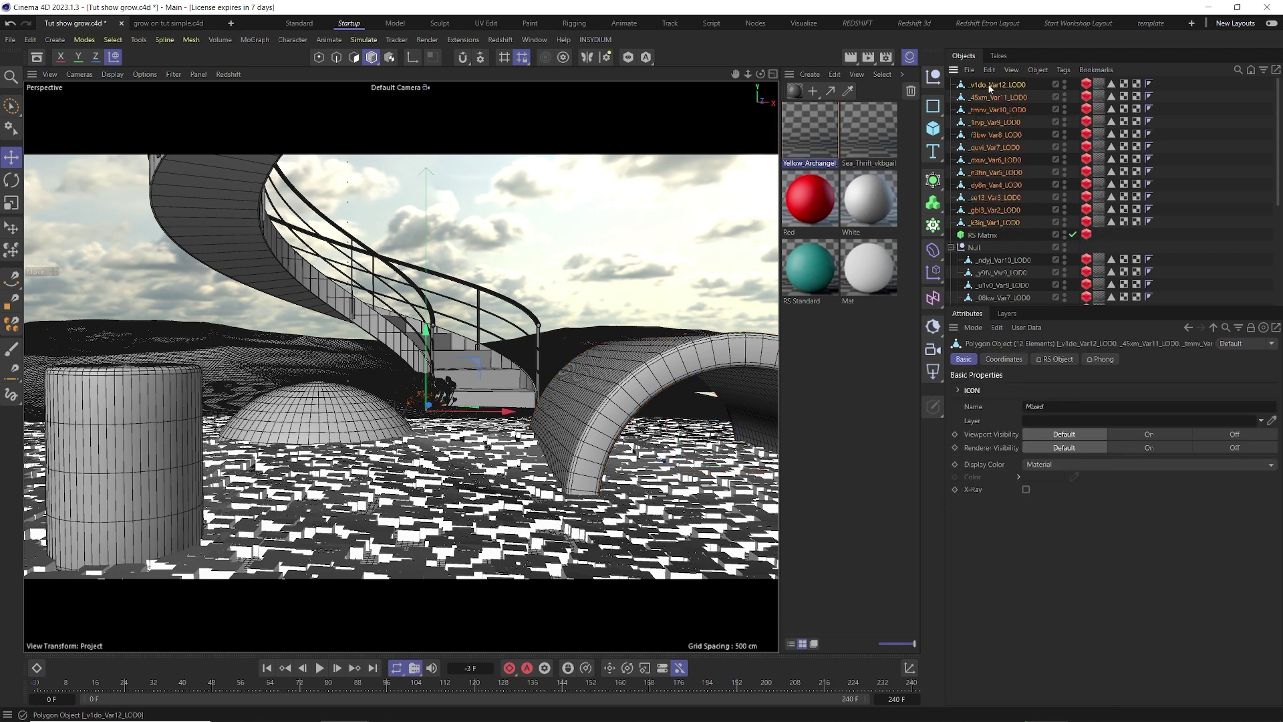
pyautogui.rightClick(989, 92)
pyautogui.click(1042, 530)
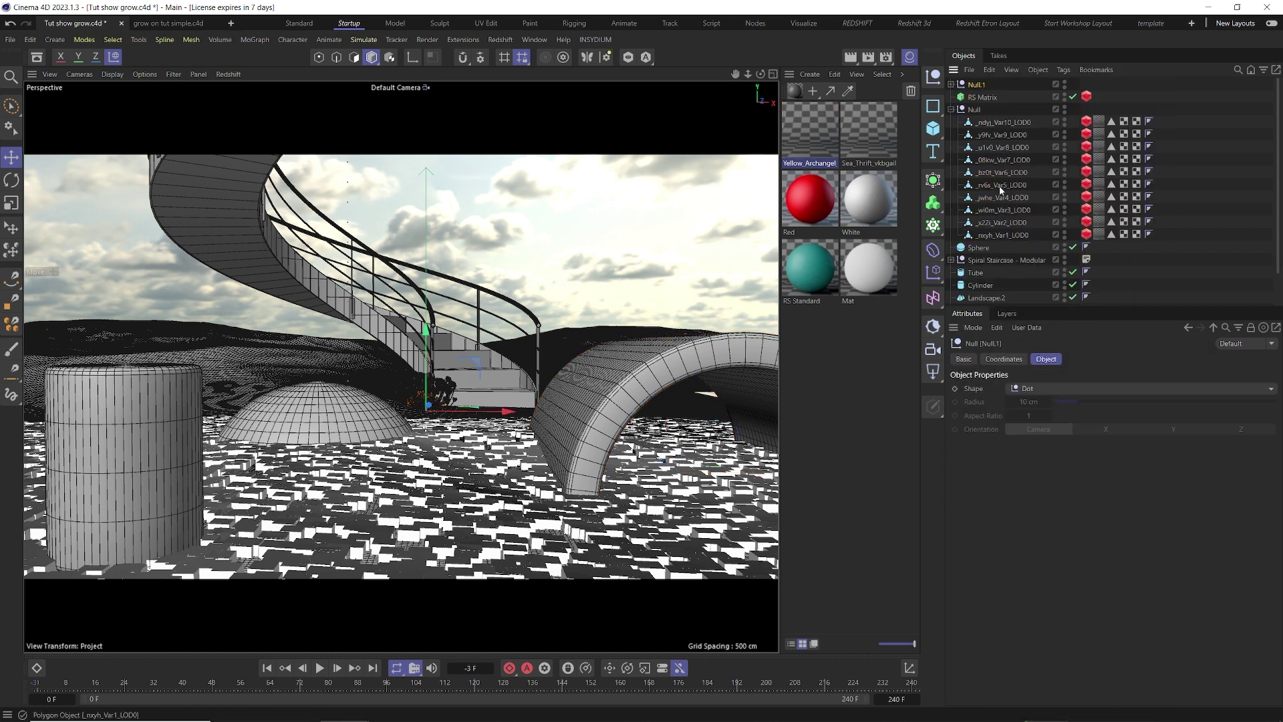
# - Add the twelve Yellow Archangel variants to the RS Matrix's custom particle objects, after the Sea Thrift variants
pyautogui.click(982, 247)
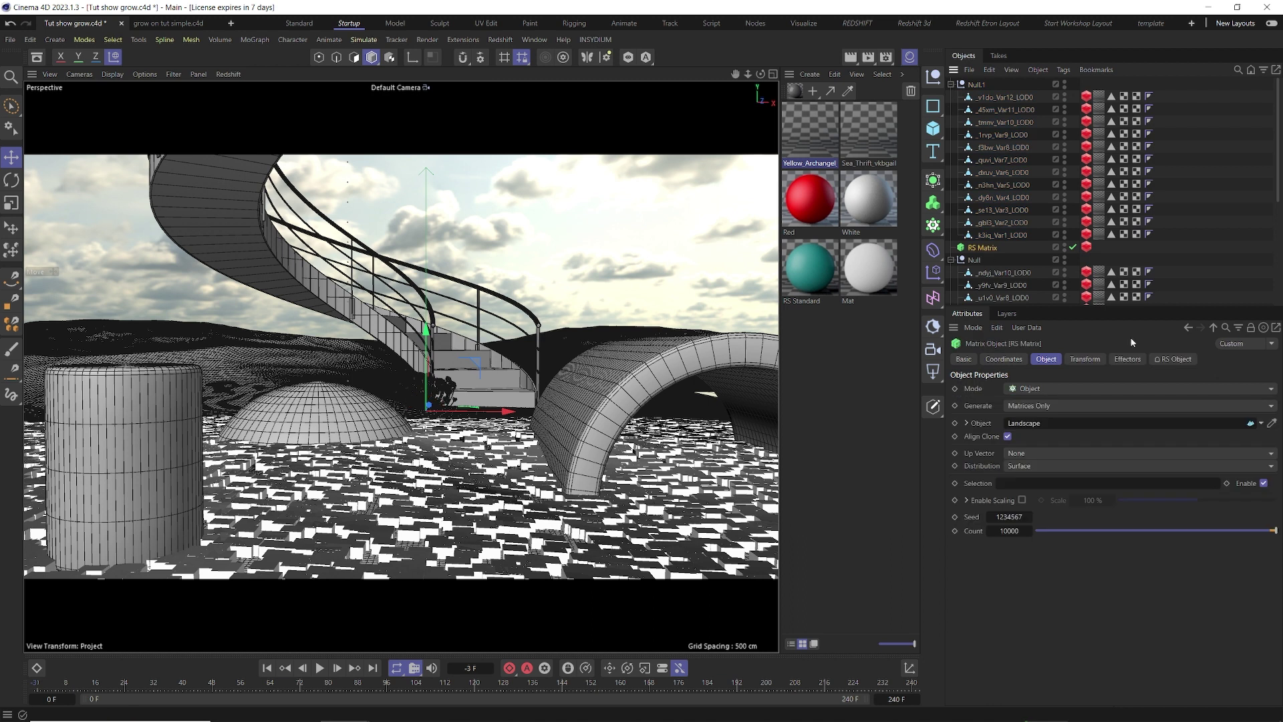
pyautogui.click(1171, 359)
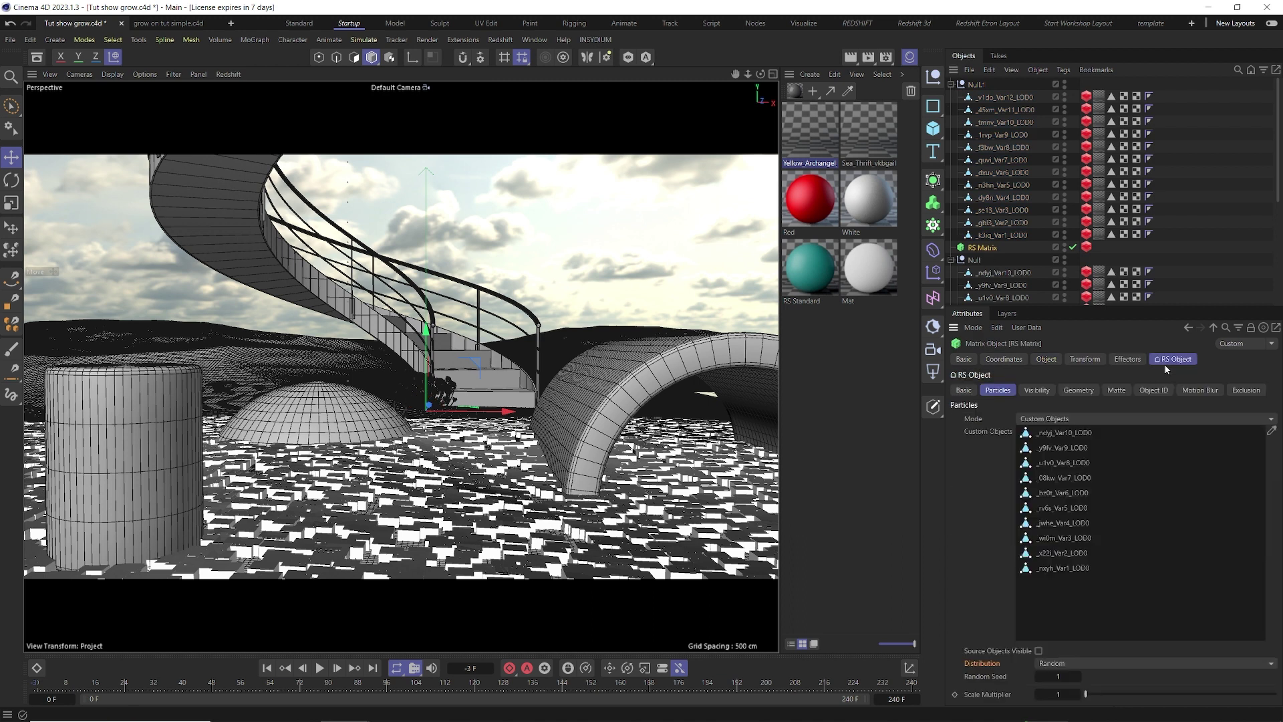
pyautogui.click(1272, 431)
pyautogui.click(1005, 98)
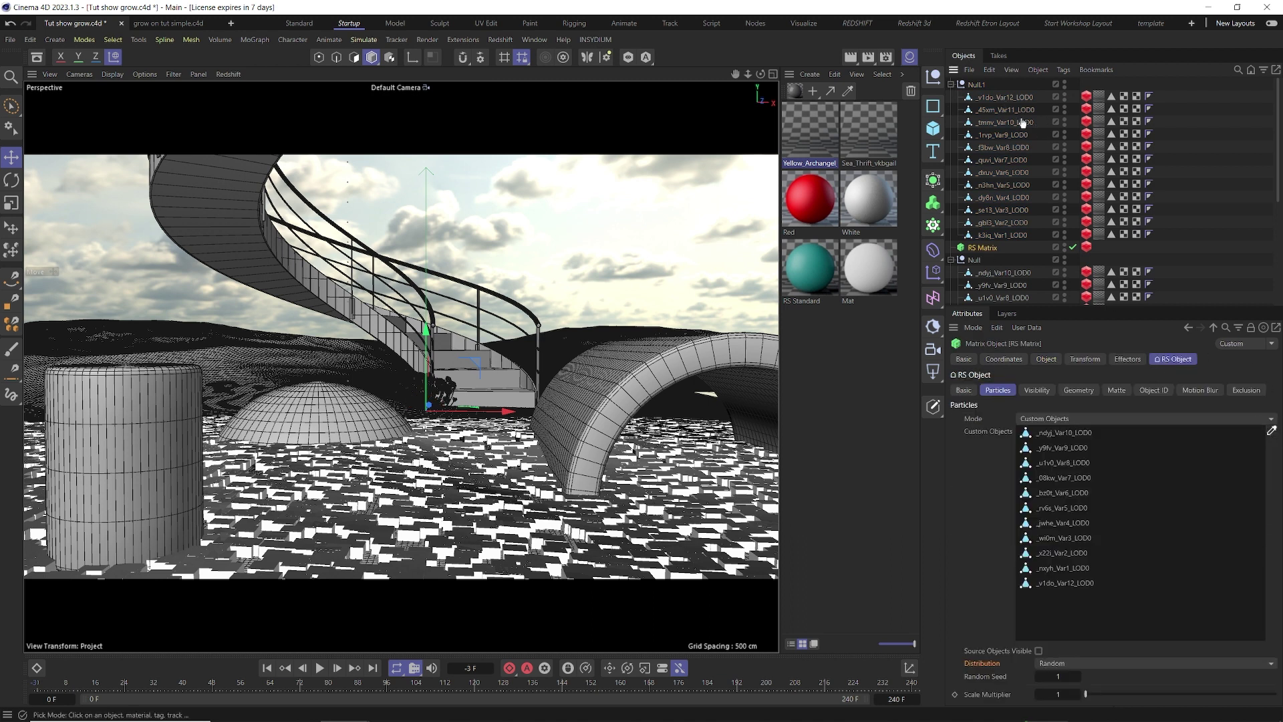
pyautogui.click(1015, 111)
pyautogui.click(1015, 123)
pyautogui.click(1000, 134)
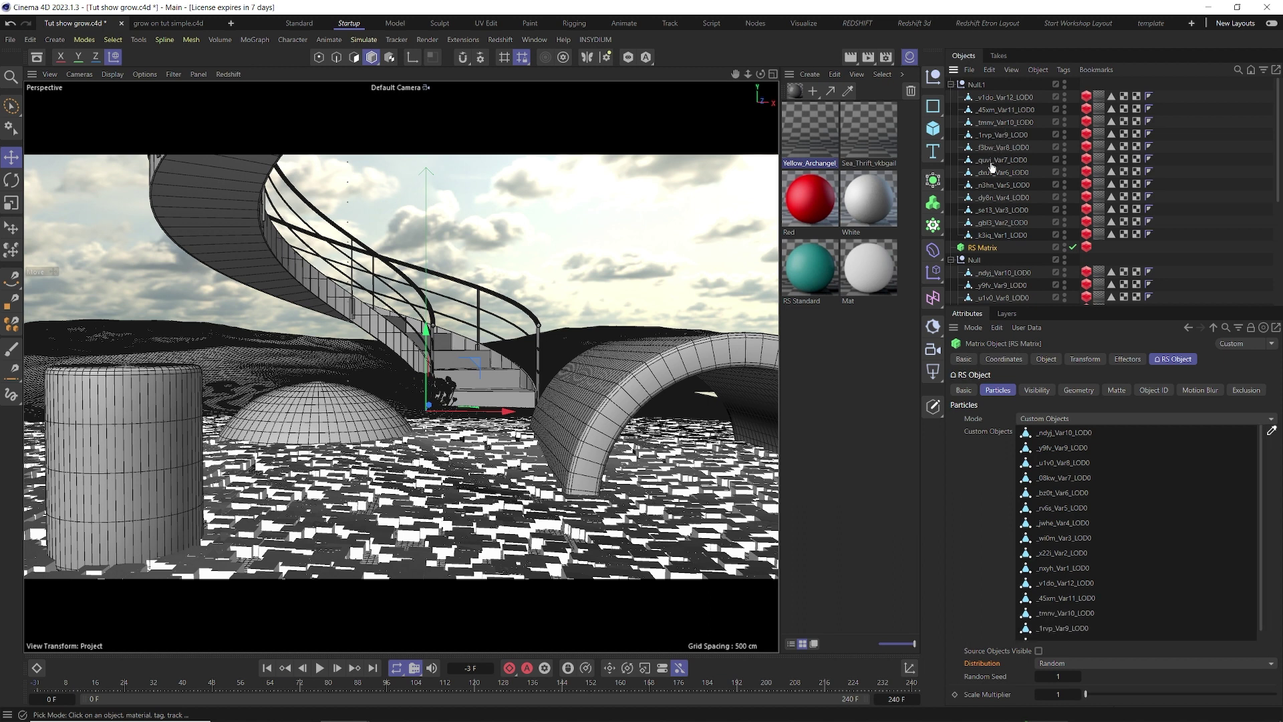
pyautogui.click(993, 172)
pyautogui.click(996, 185)
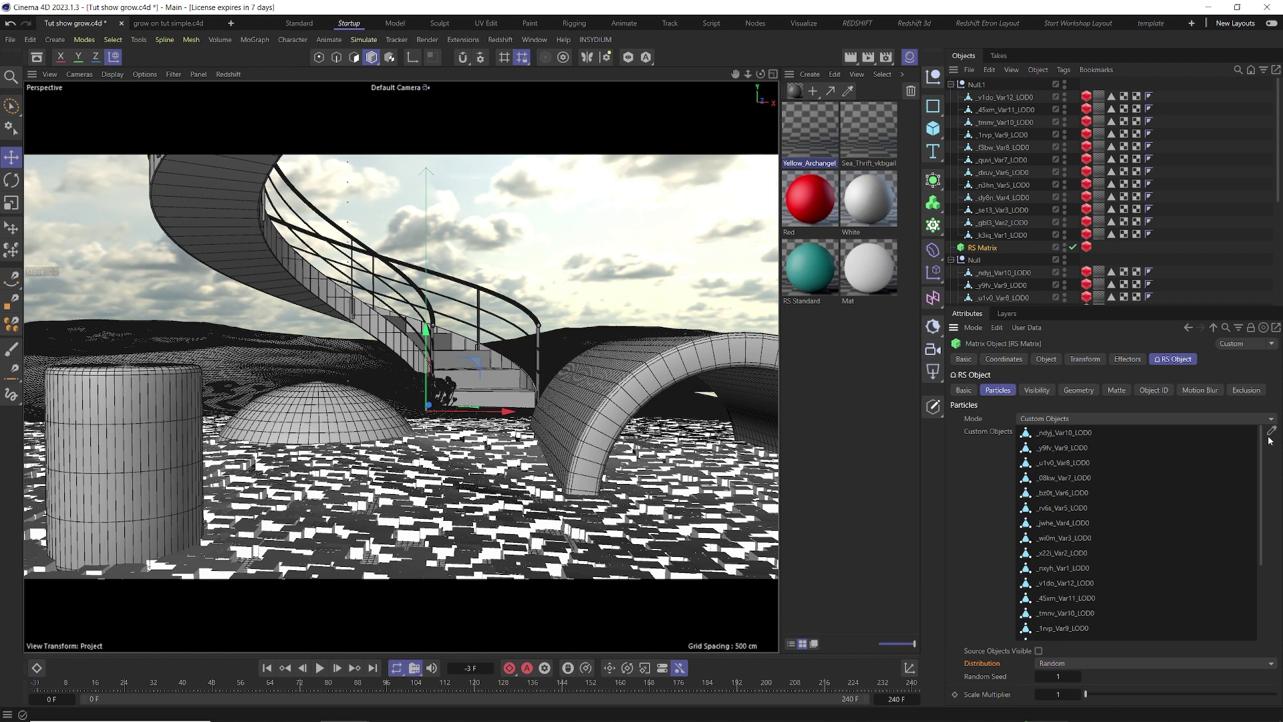
pyautogui.scroll(-3, 1098, 565)
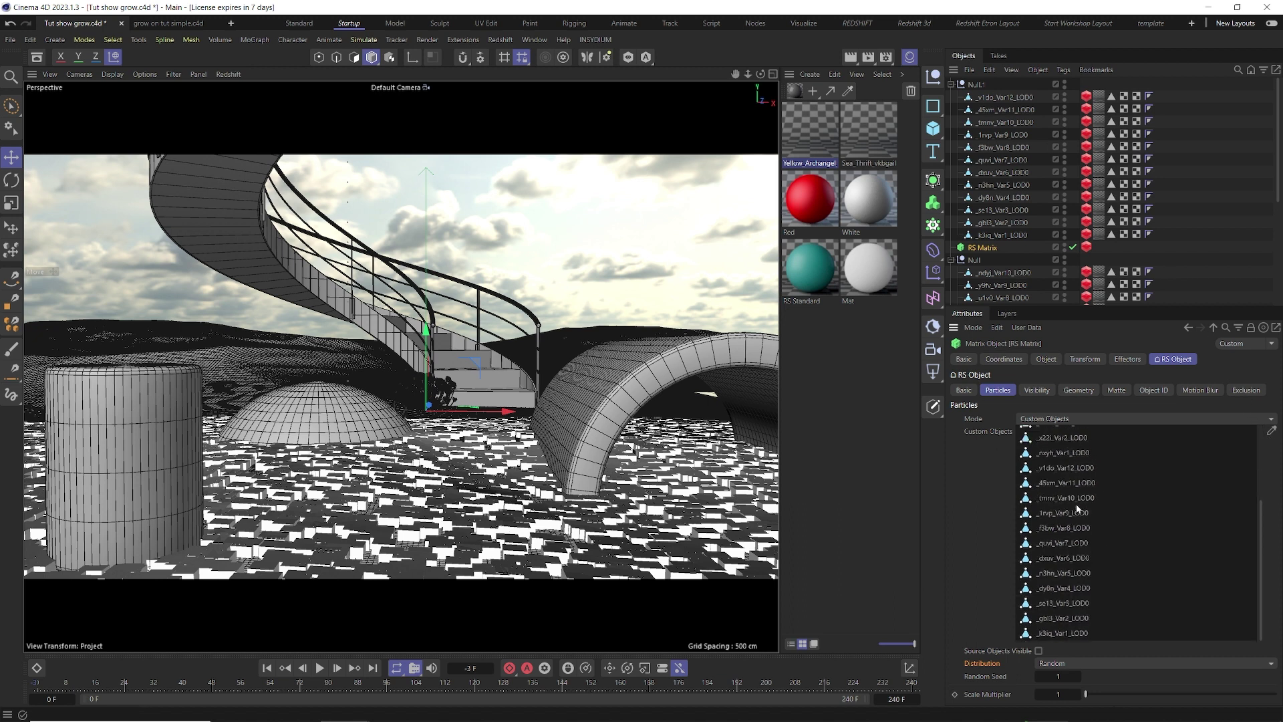
# - Preview the combined flower and ground cover scatter in the Redshift RenderView, and close the preview
pyautogui.click(500, 40)
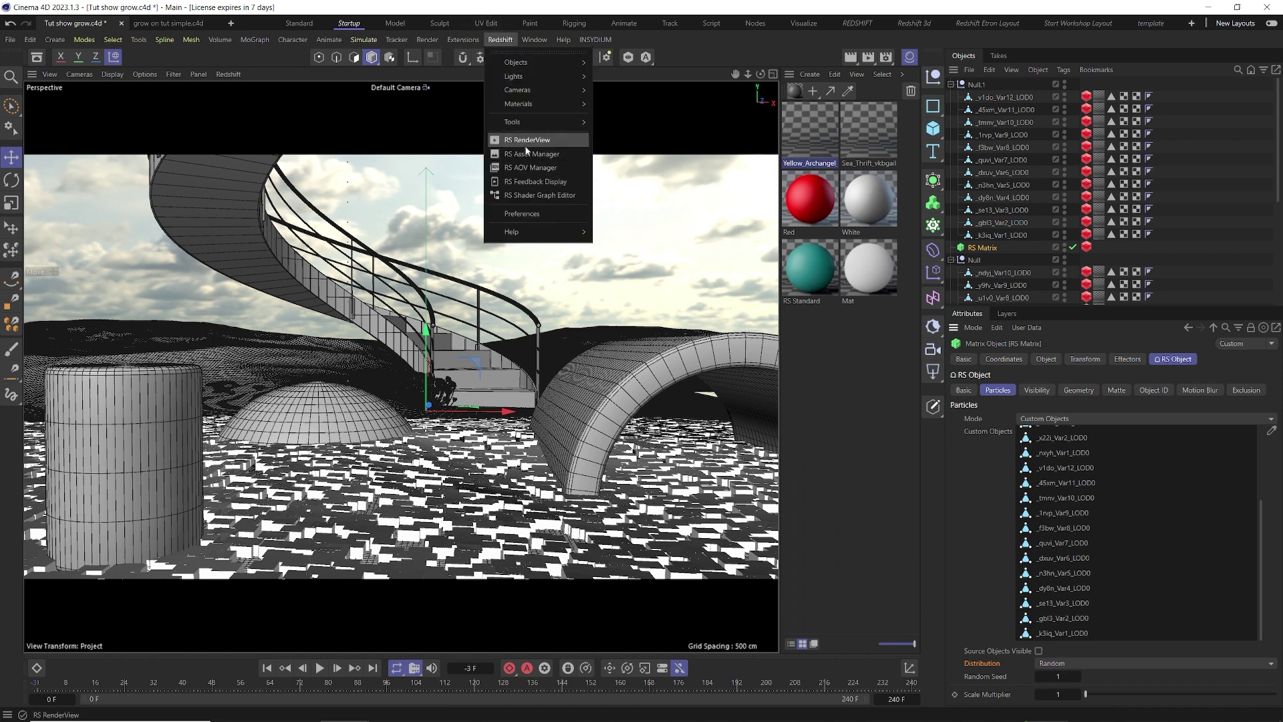
pyautogui.click(527, 142)
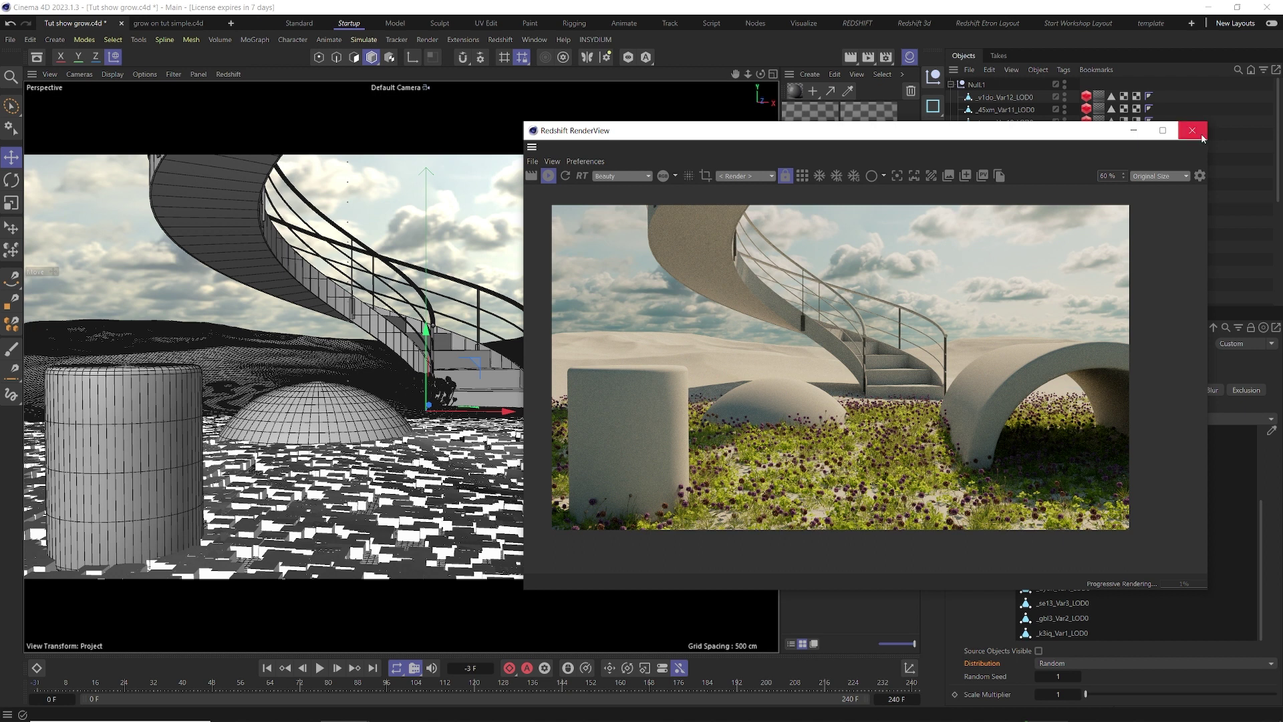
pyautogui.click(1186, 132)
# - Collapse both plant nulls and move the Sphere below the Spiral Staircase in the object hierarchy
pyautogui.scroll(-4, 952, 107)
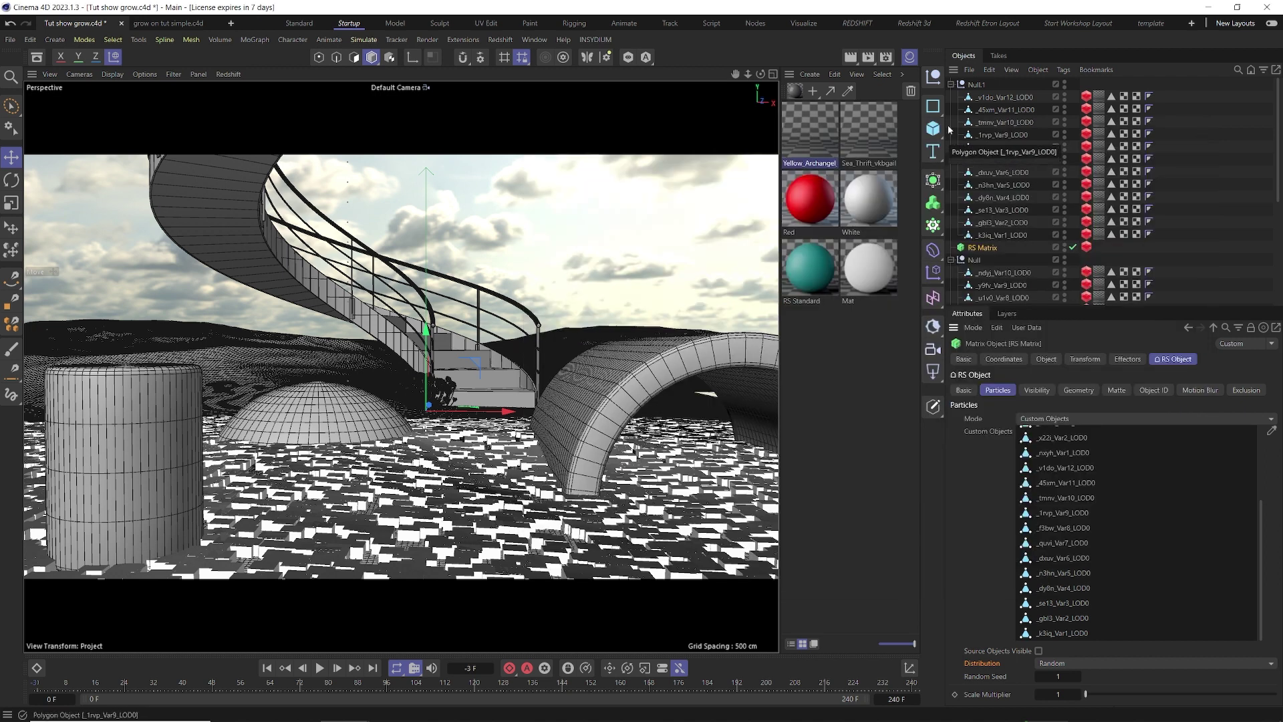
pyautogui.click(950, 109)
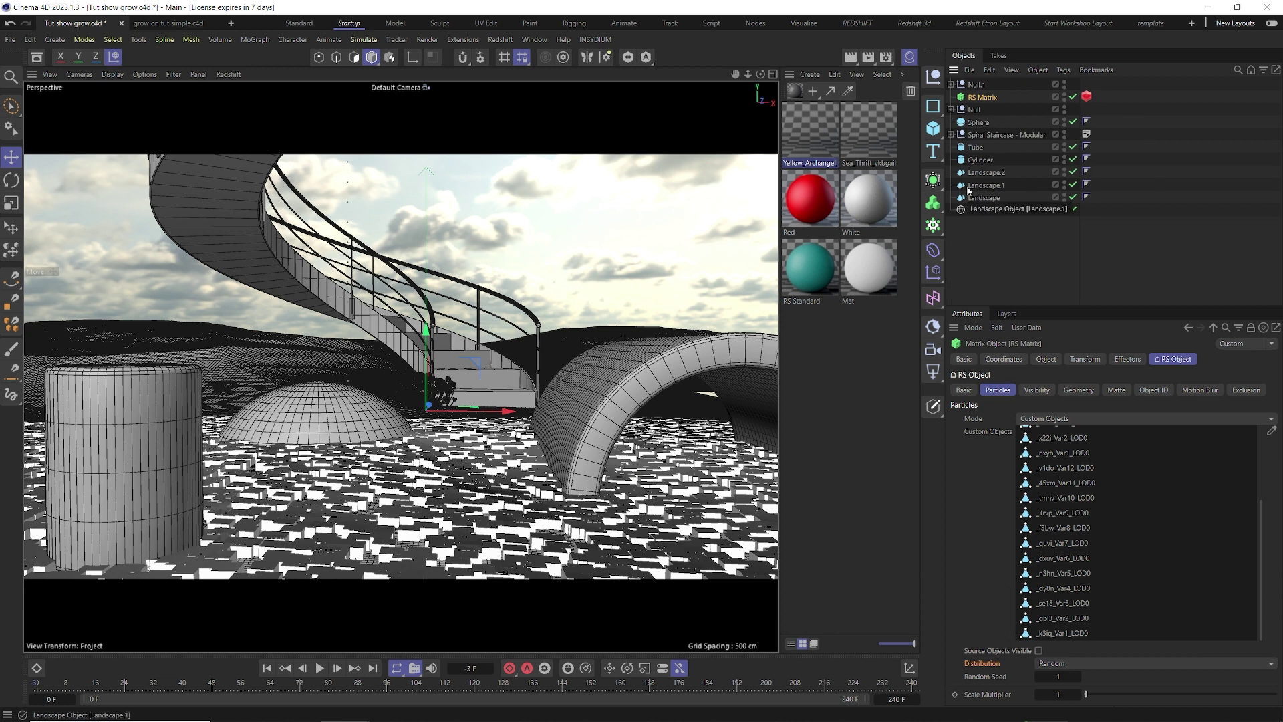
pyautogui.moveTo(976, 122); pyautogui.dragTo(972, 134)
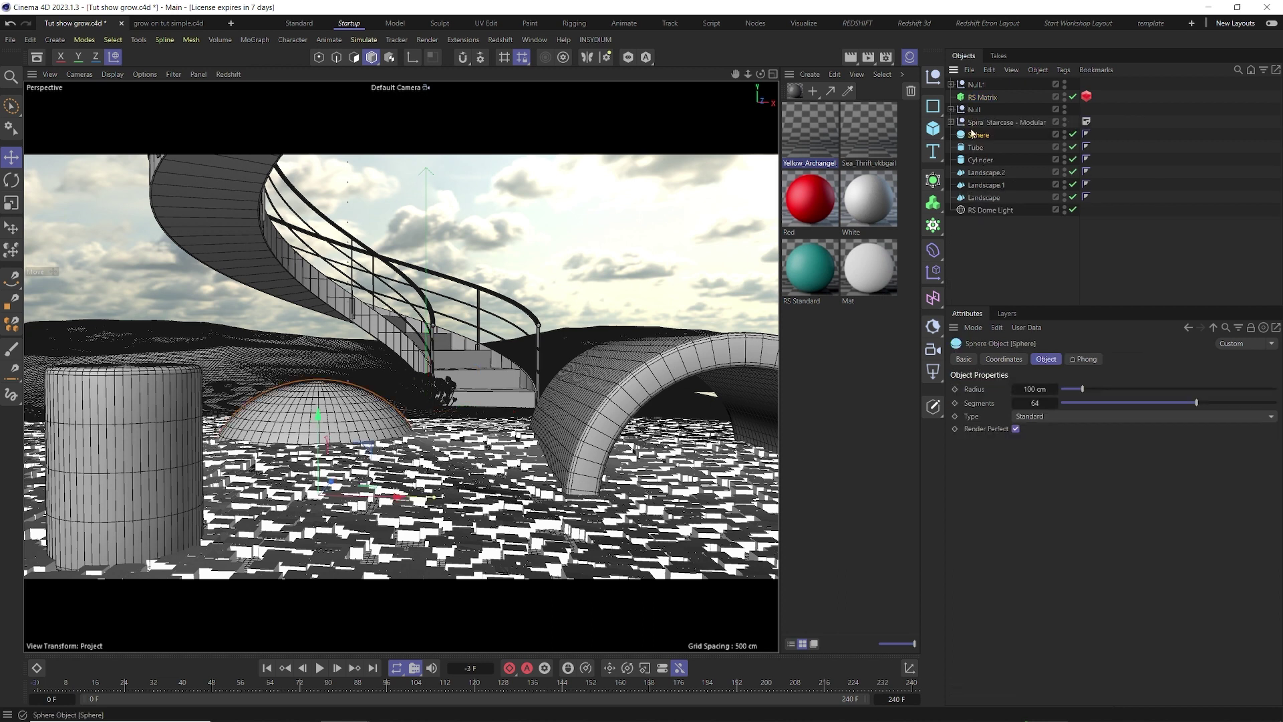
pyautogui.click(976, 123)
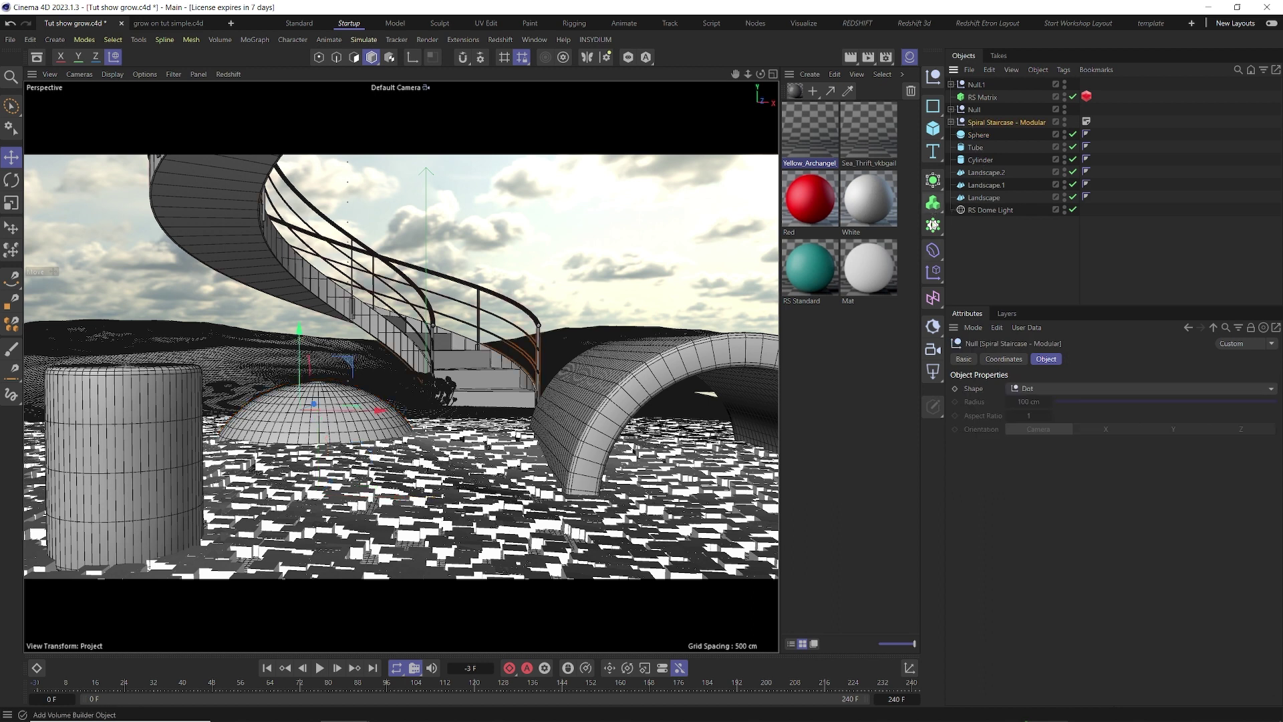
# - Add a Connect generator and move the Landscape directly below the Cylinder in the object hierarchy
pyautogui.moveTo(934, 225); pyautogui.dragTo(935, 198)
pyautogui.click(933, 181)
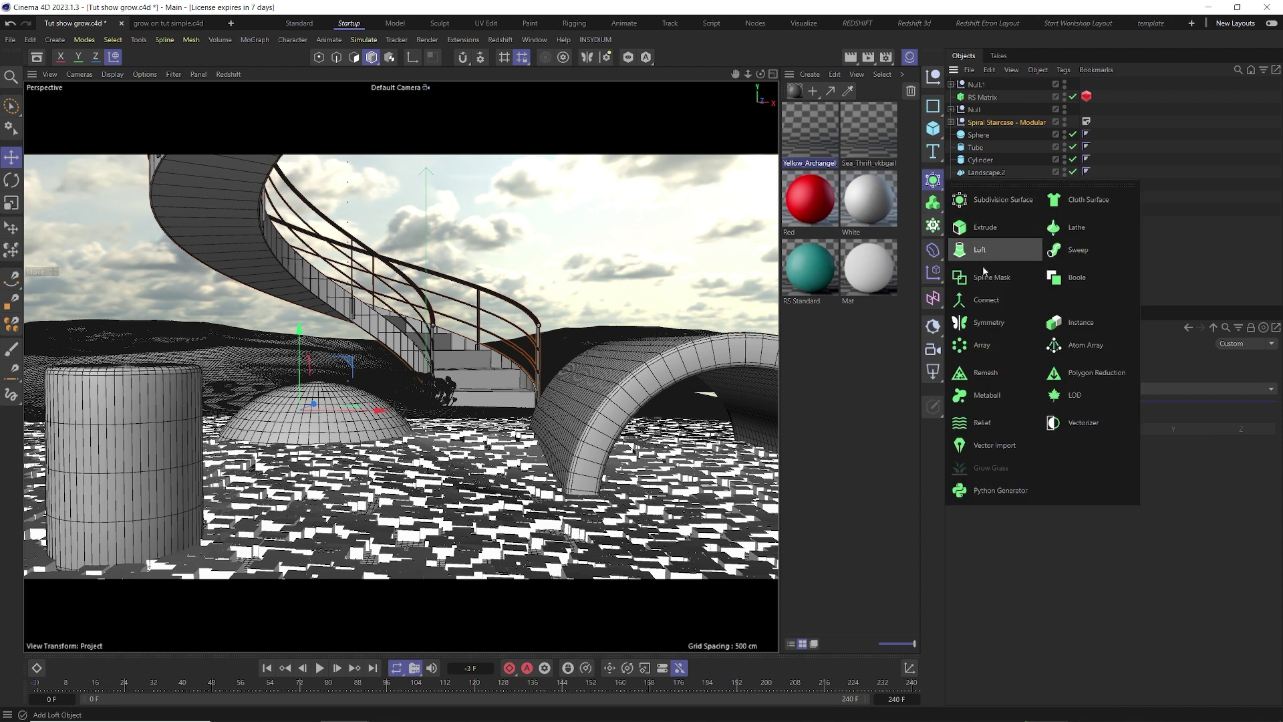
pyautogui.click(986, 299)
pyautogui.moveTo(978, 147); pyautogui.dragTo(979, 183)
# - Nest the Spiral Staircase, Sphere, Tube, Cylinder and Landscape under Connect, and set Connect as the RS Matrix's distribution object
pyautogui.click(981, 186)
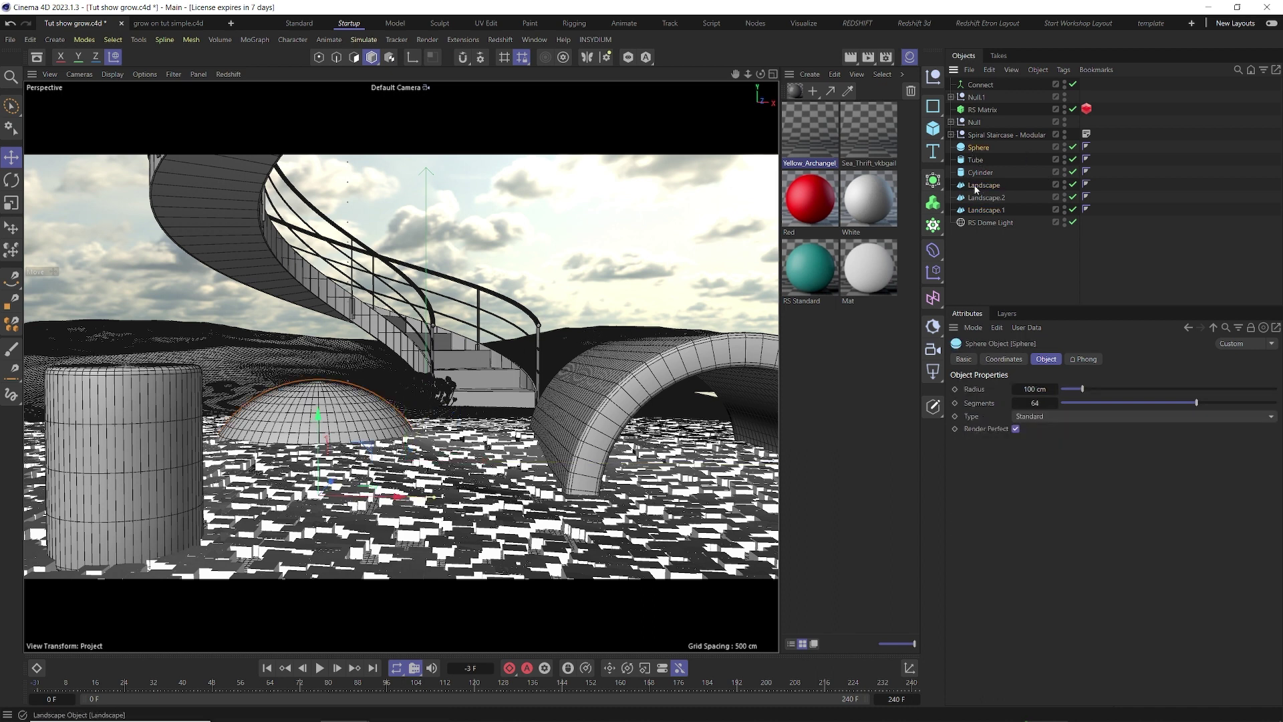
pyautogui.keyDown('shift'); pyautogui.click(973, 149); pyautogui.keyUp('shift')
pyautogui.keyDown('shift'); pyautogui.click(969, 137); pyautogui.keyUp('shift')
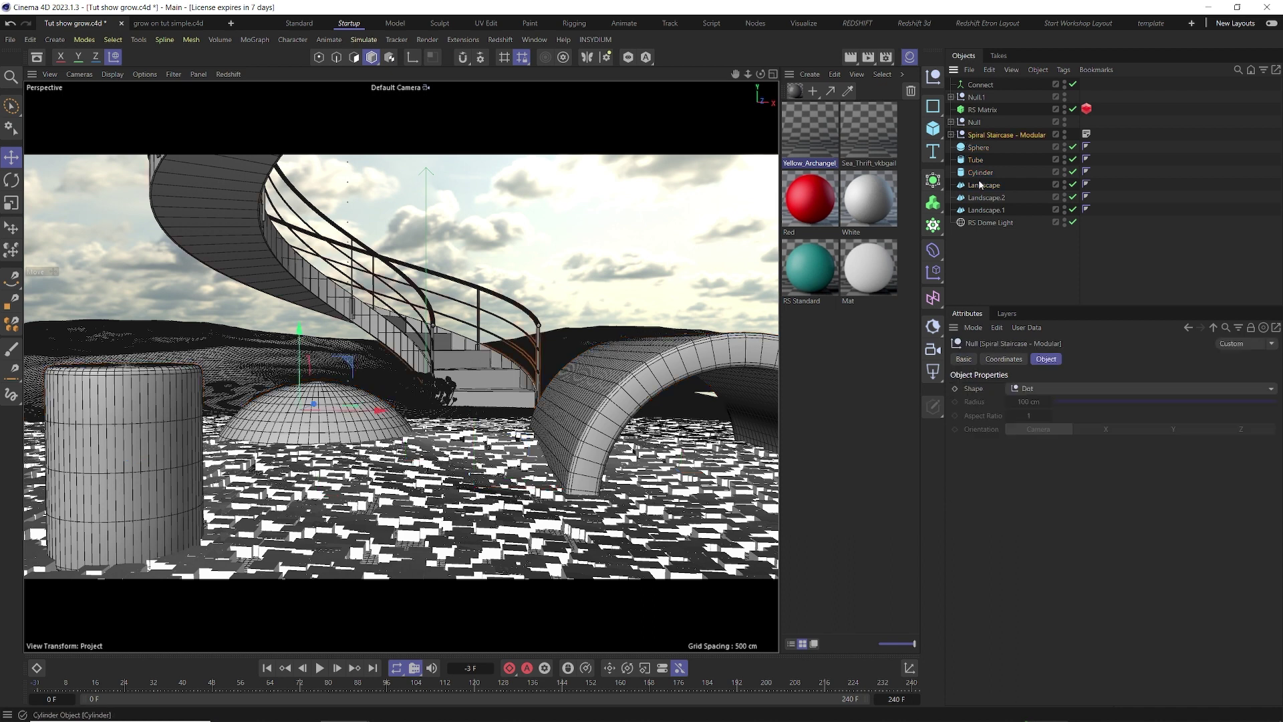
pyautogui.moveTo(980, 137); pyautogui.dragTo(995, 85)
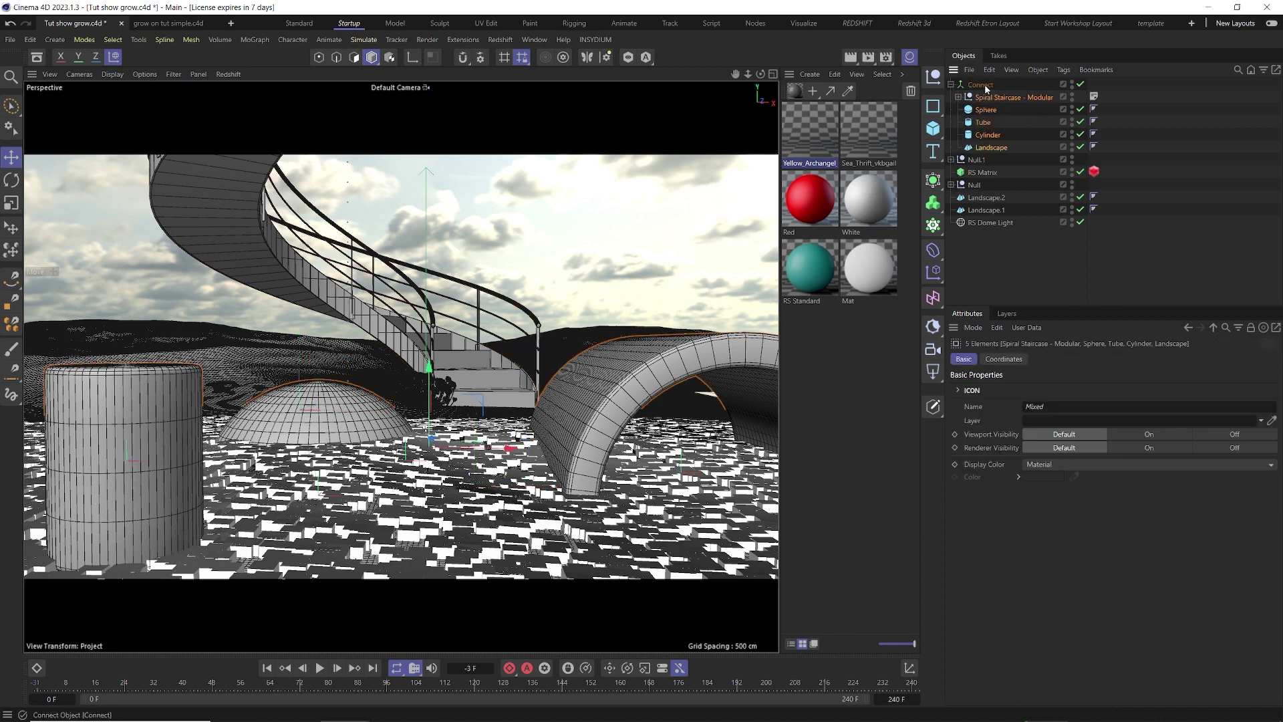
pyautogui.click(981, 172)
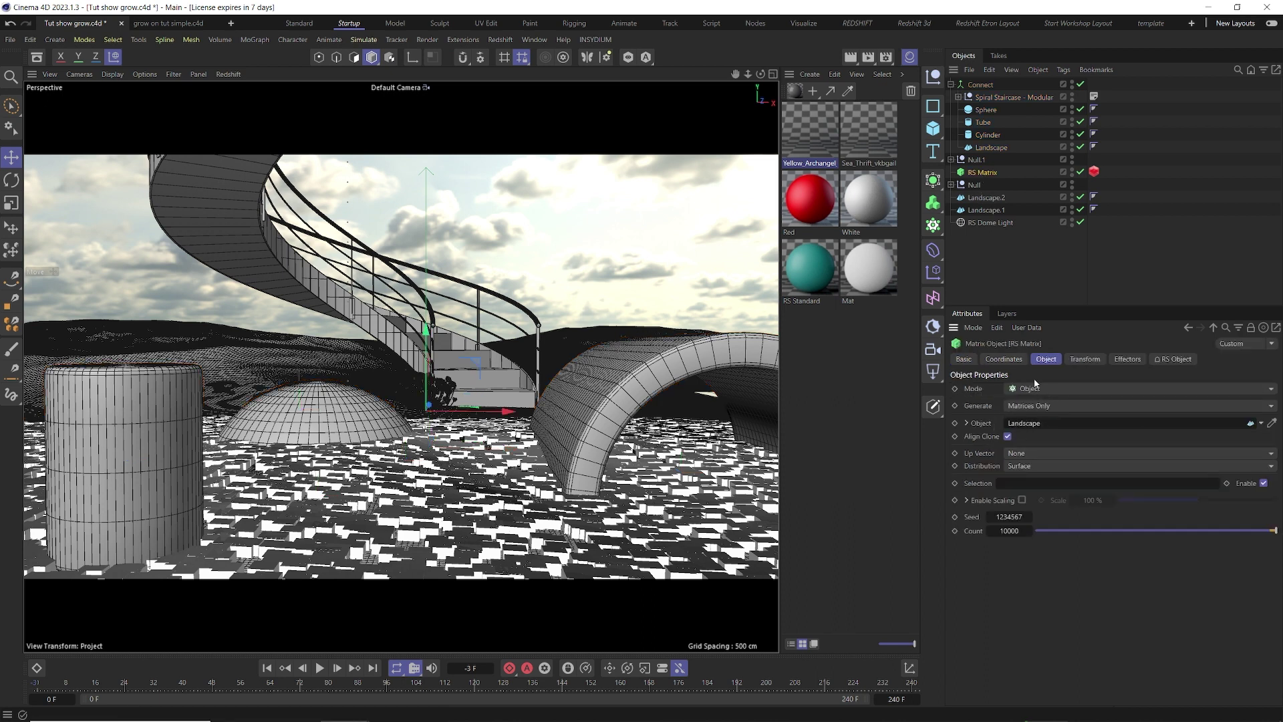
pyautogui.moveTo(980, 85); pyautogui.dragTo(1033, 427)
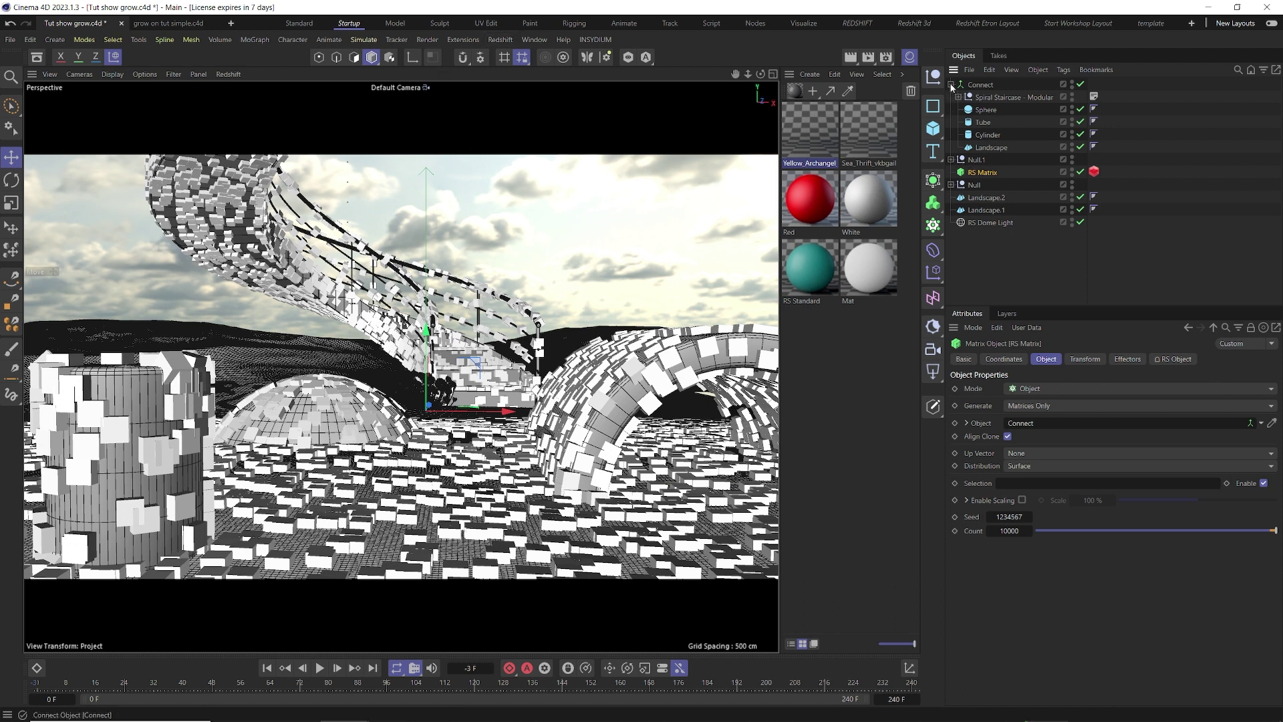
# - Open the Redshift RenderView and place it over the viewport to preview the plants scattered across the connected objects
pyautogui.click(499, 39)
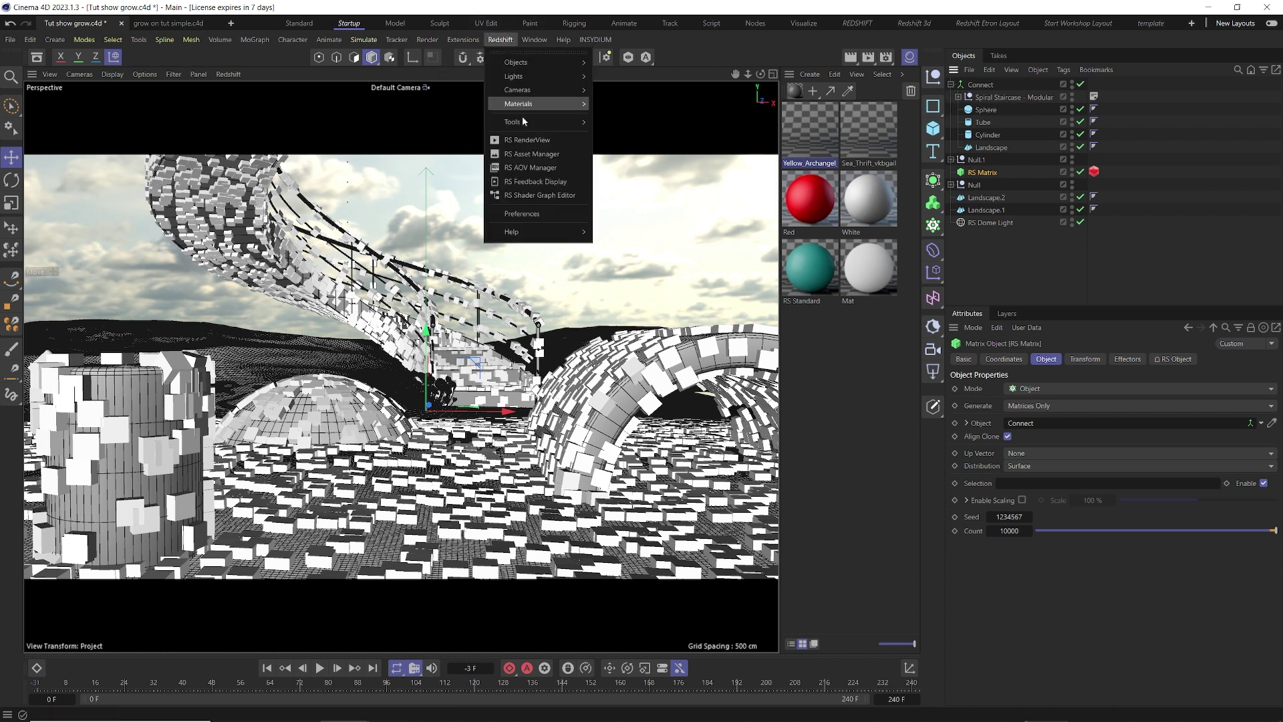
pyautogui.click(525, 139)
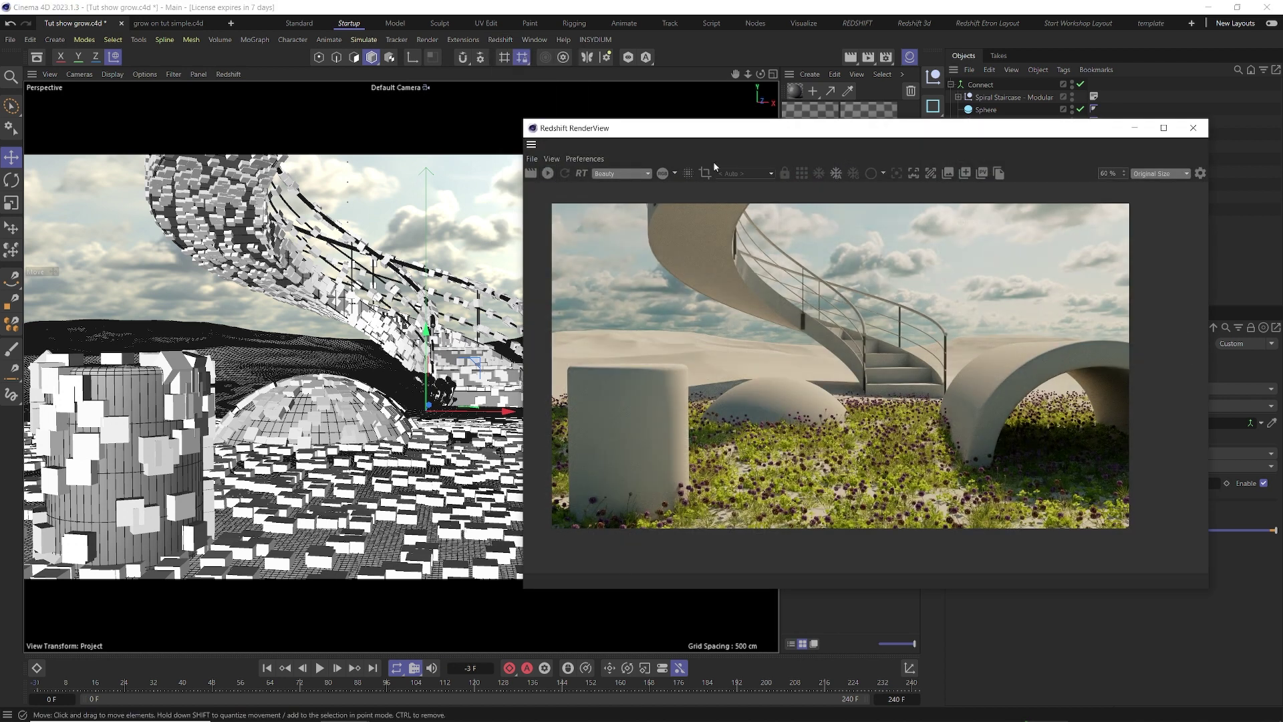
pyautogui.moveTo(779, 129); pyautogui.dragTo(449, 119)
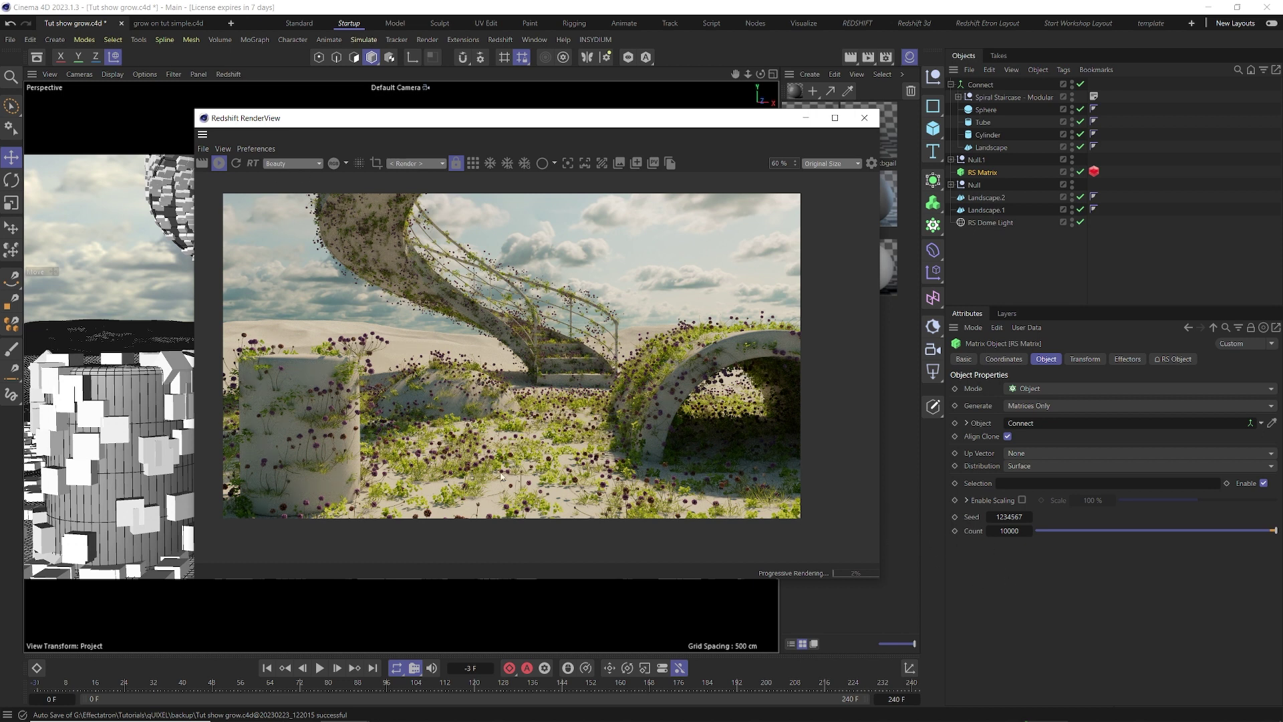
pyautogui.moveTo(526, 122); pyautogui.dragTo(435, 131)
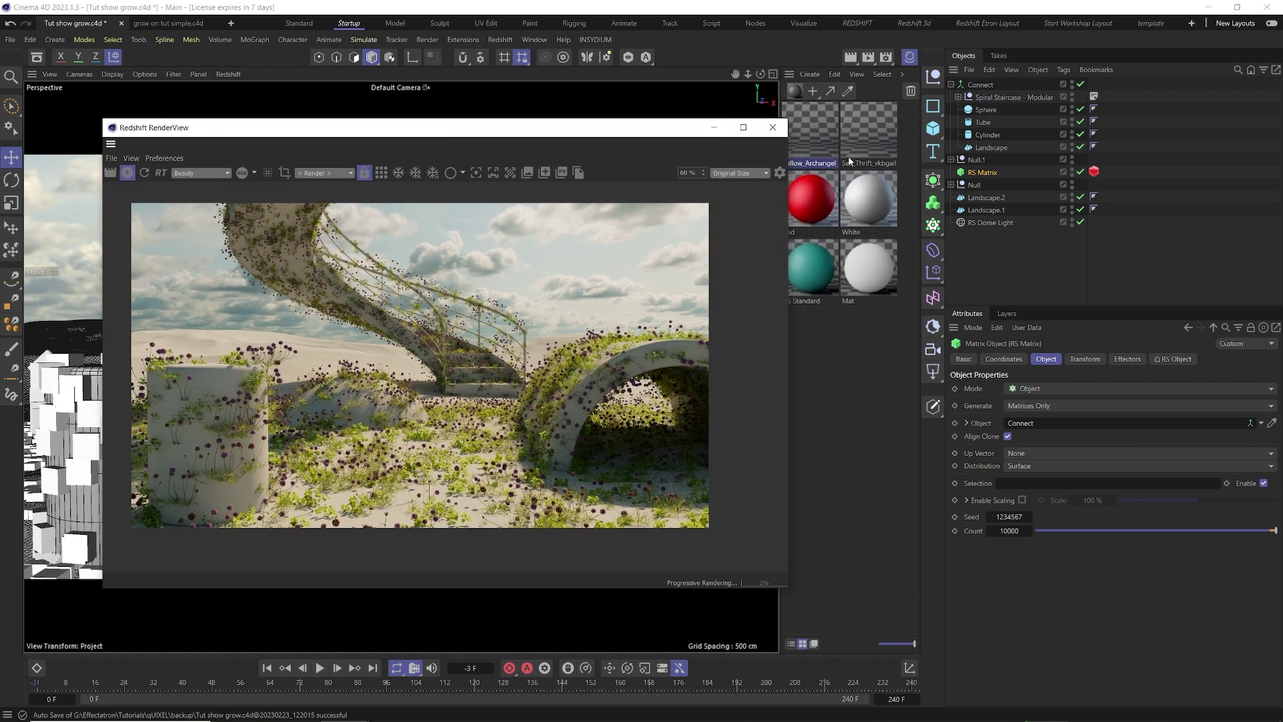
# - Set the RS Matrix's transform pitch rotation (R.P) to -90° to reorient the scattered plants
pyautogui.click(984, 173)
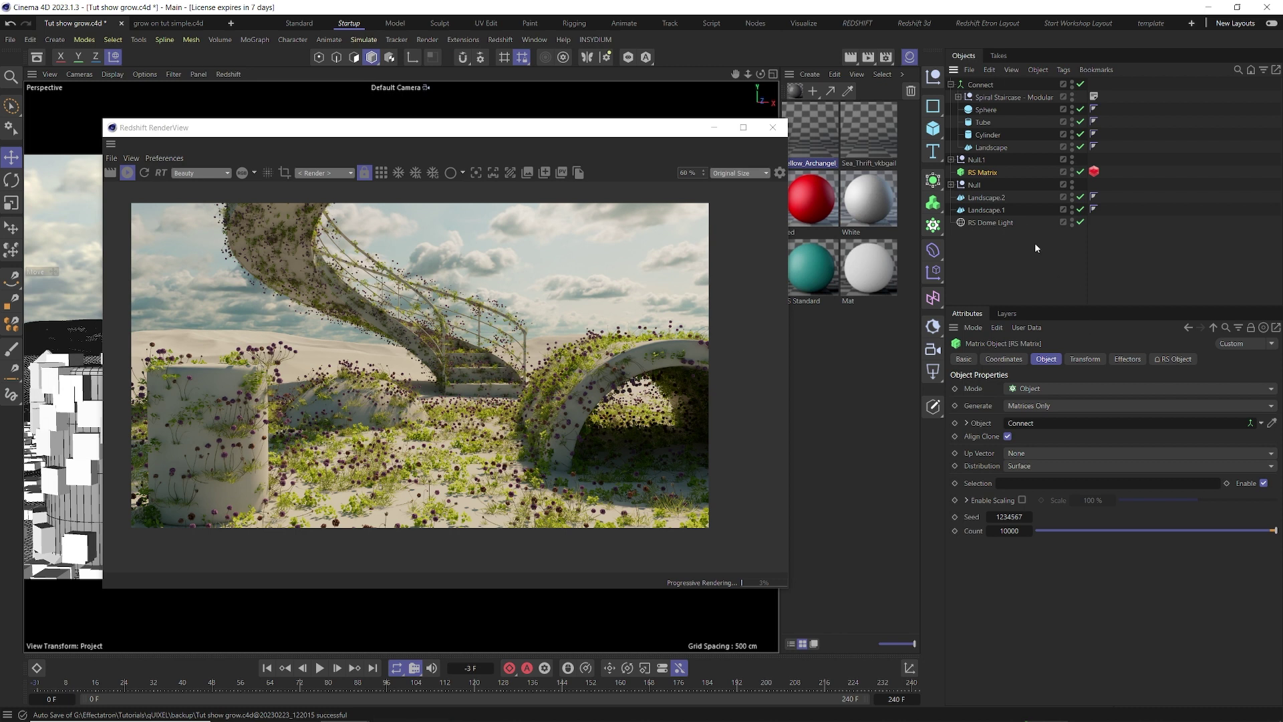
pyautogui.click(1084, 359)
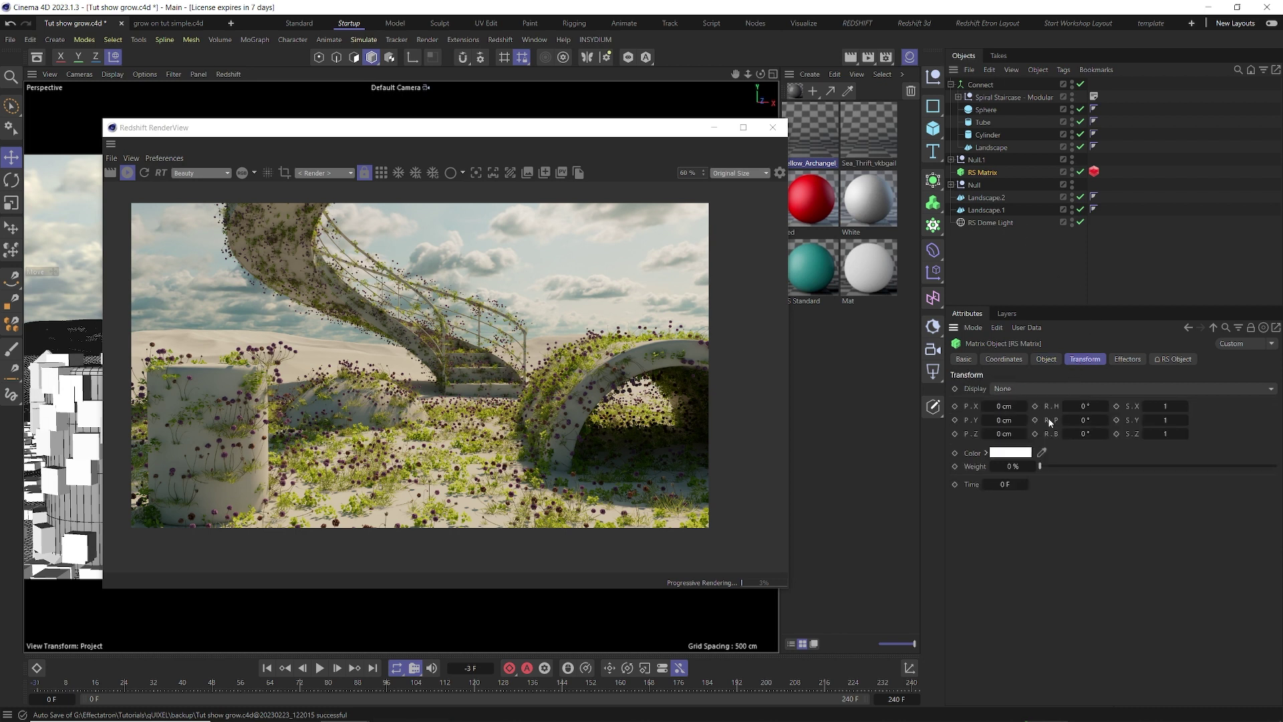
pyautogui.click(1085, 420)
pyautogui.write('-90')
pyautogui.press('Return')
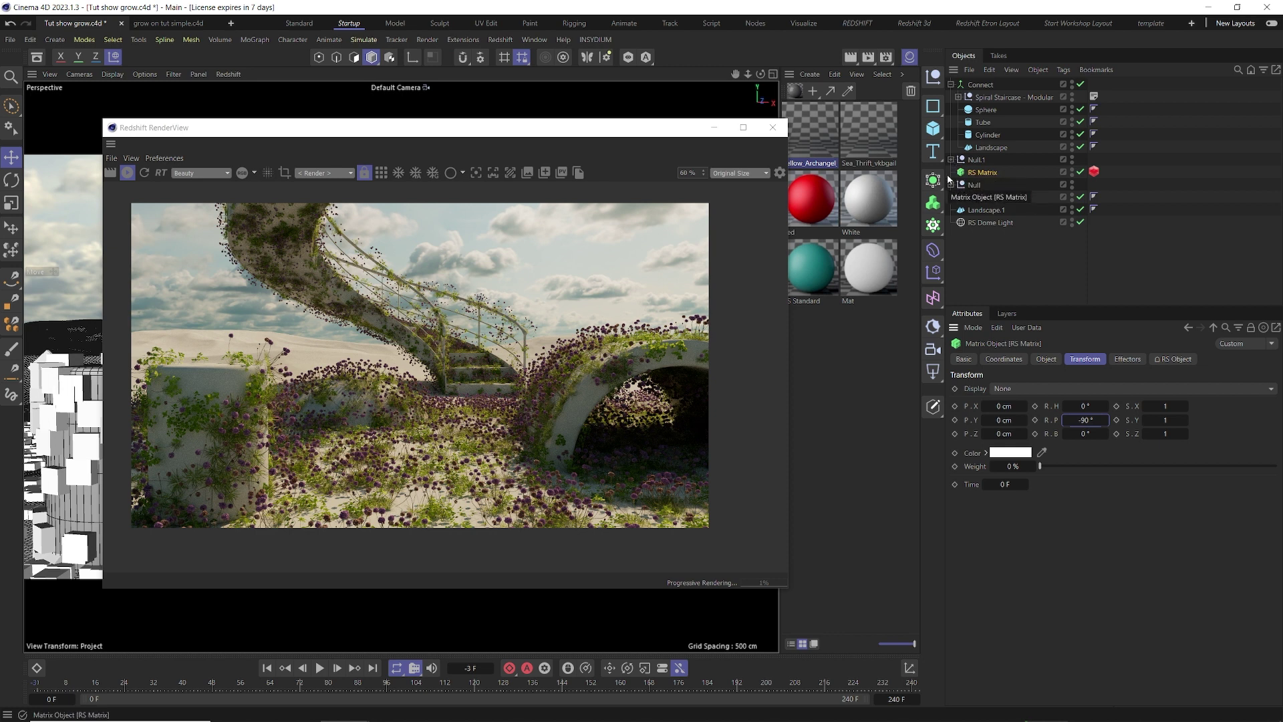
# - Collapse the Connect group, expand Null and hide its source plant variants in the viewport and render
pyautogui.click(959, 97)
pyautogui.click(959, 96)
pyautogui.click(951, 84)
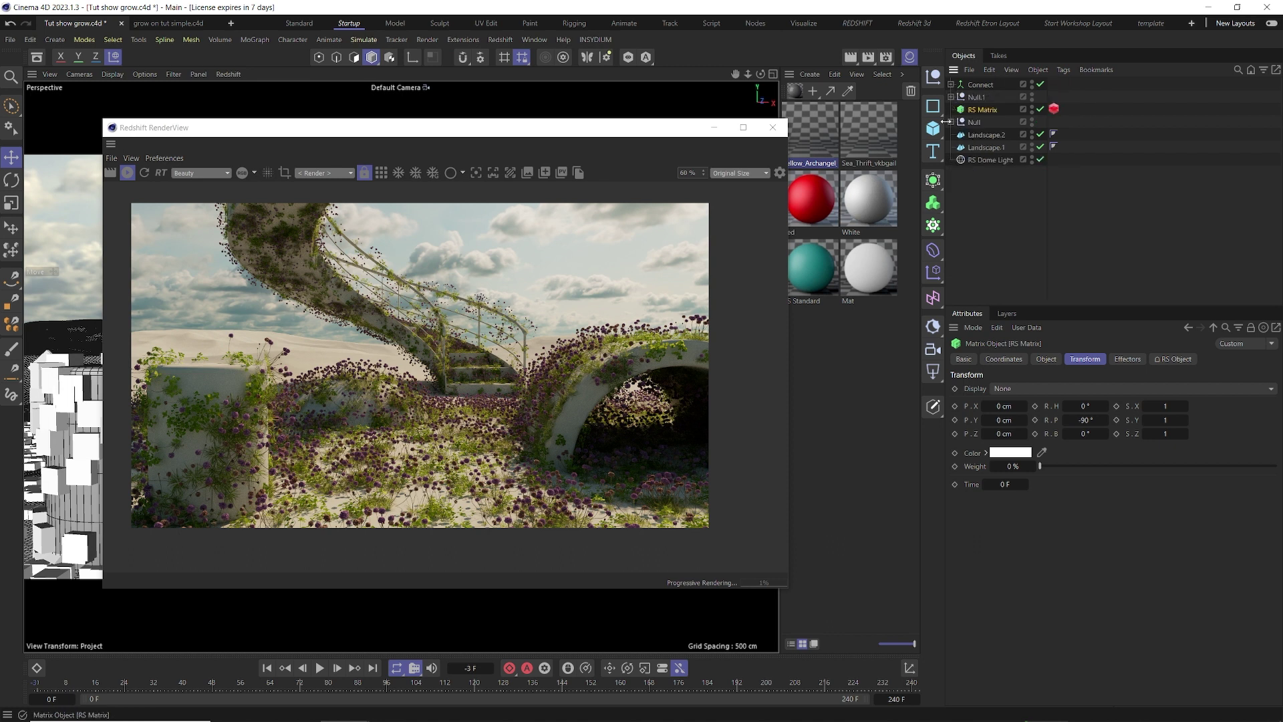
pyautogui.click(951, 122)
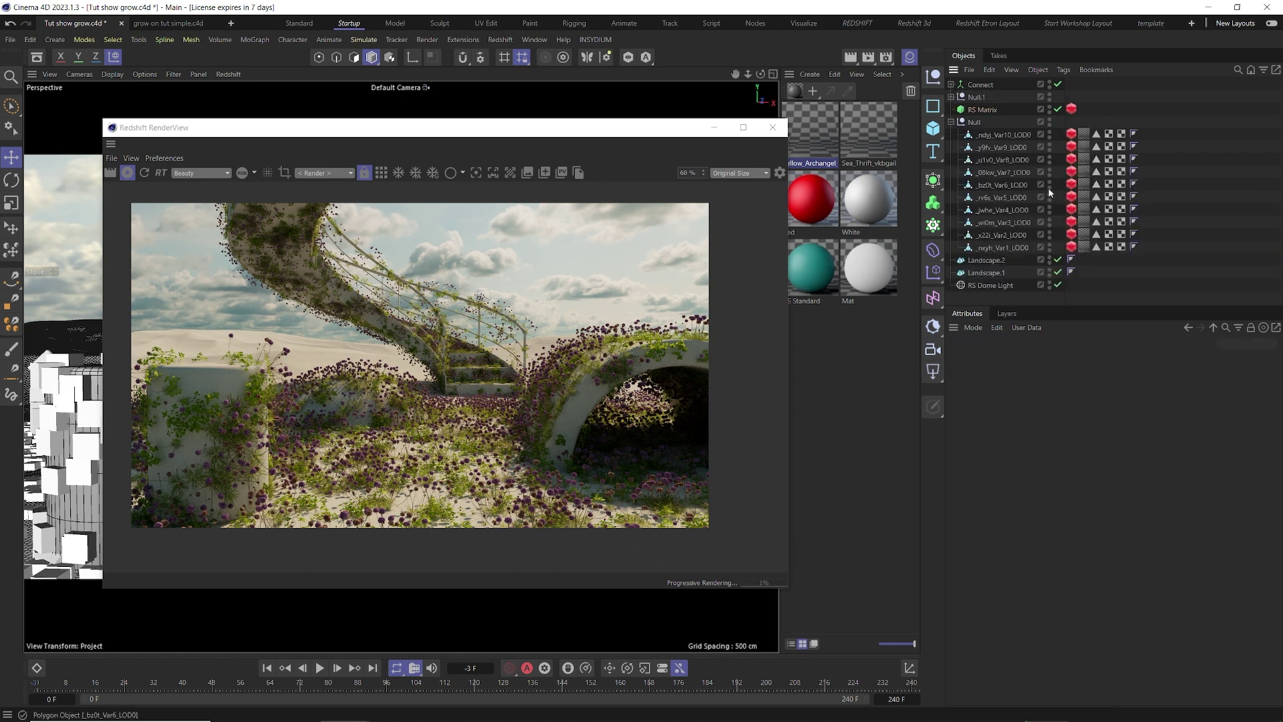
pyautogui.click(1049, 186)
pyautogui.click(1050, 187)
pyautogui.moveTo(1049, 173); pyautogui.dragTo(1049, 147)
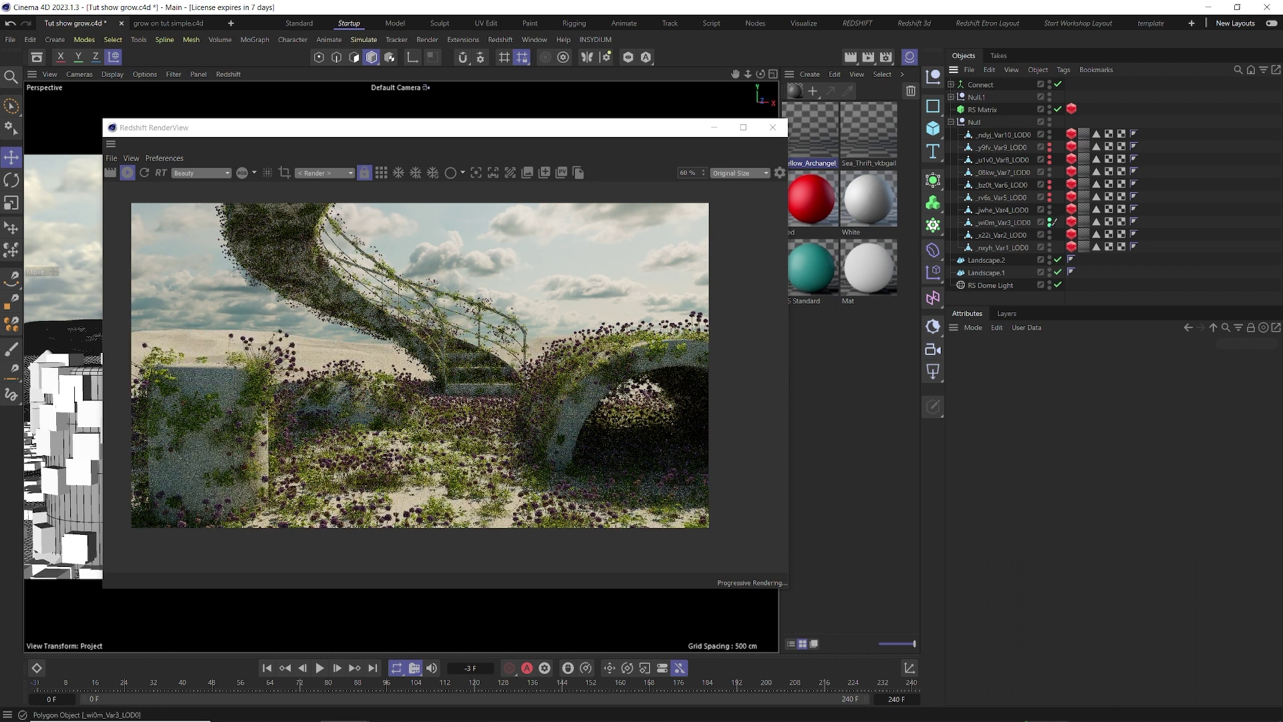
pyautogui.click(1049, 222)
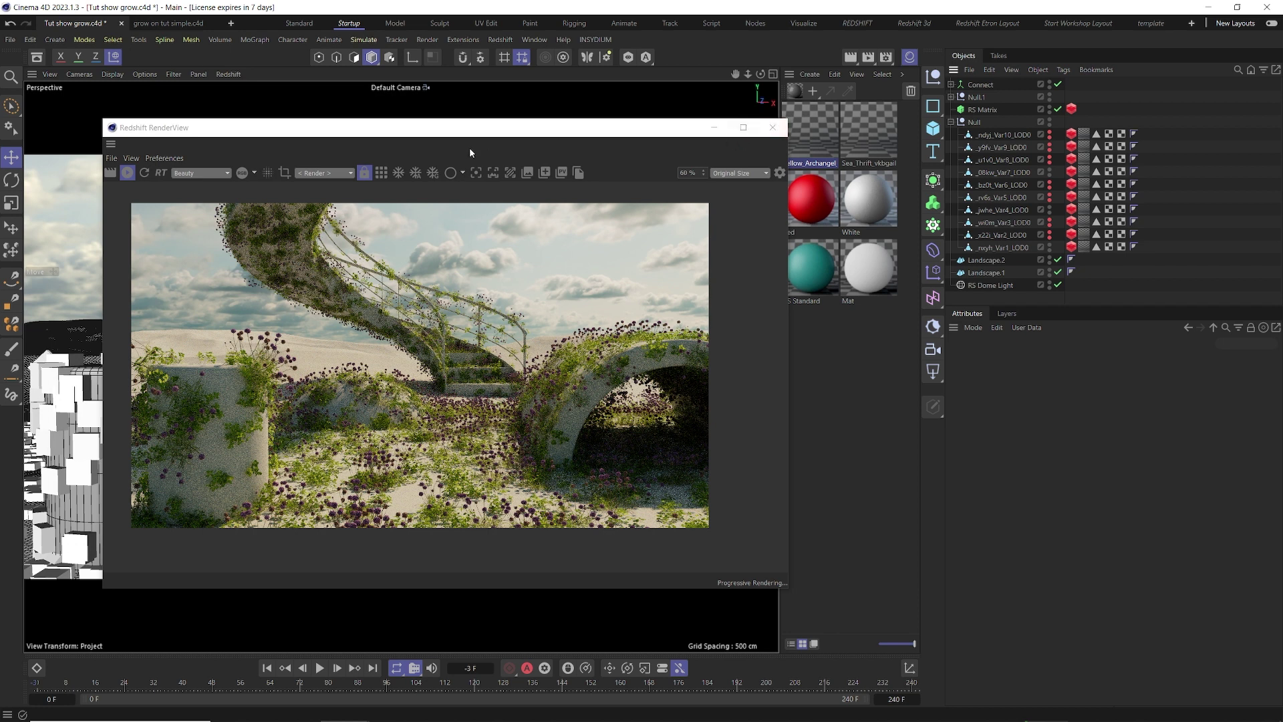
# - Set the RS Matrix's object count to 200000 to make the plant scatter denser
pyautogui.click(980, 109)
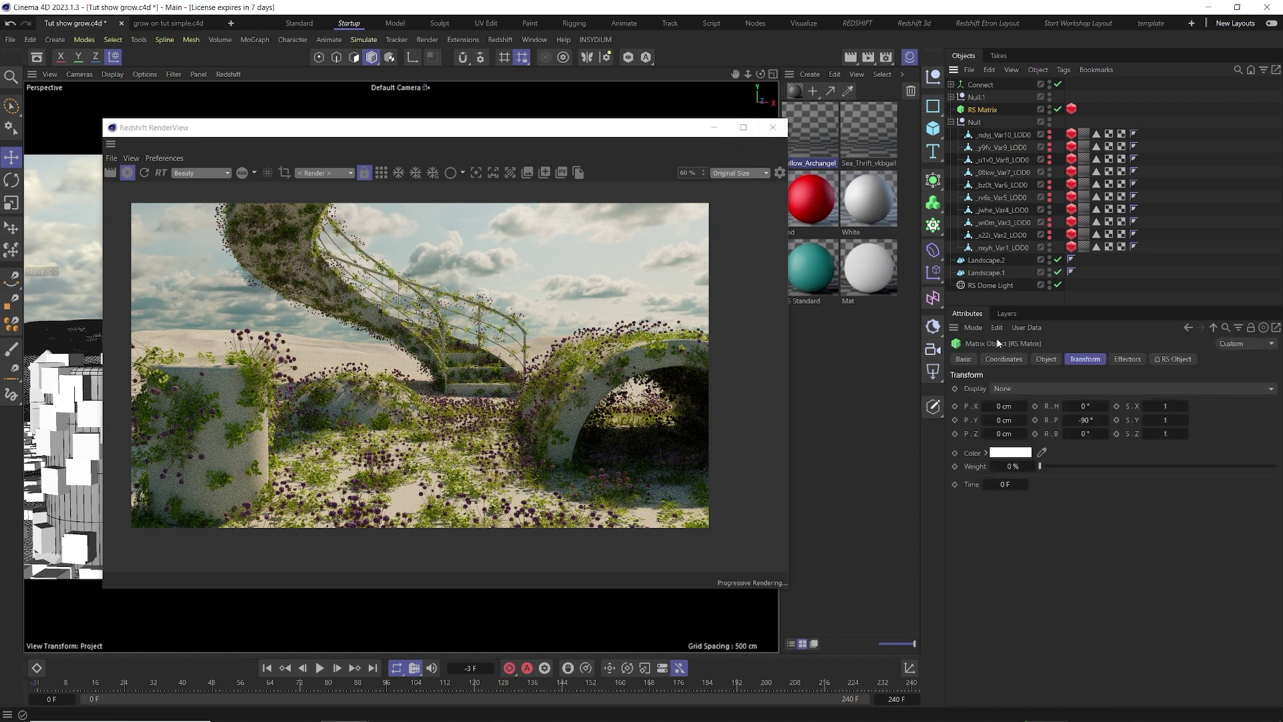
pyautogui.click(1046, 359)
pyautogui.doubleClick(1011, 531)
pyautogui.press('Home')
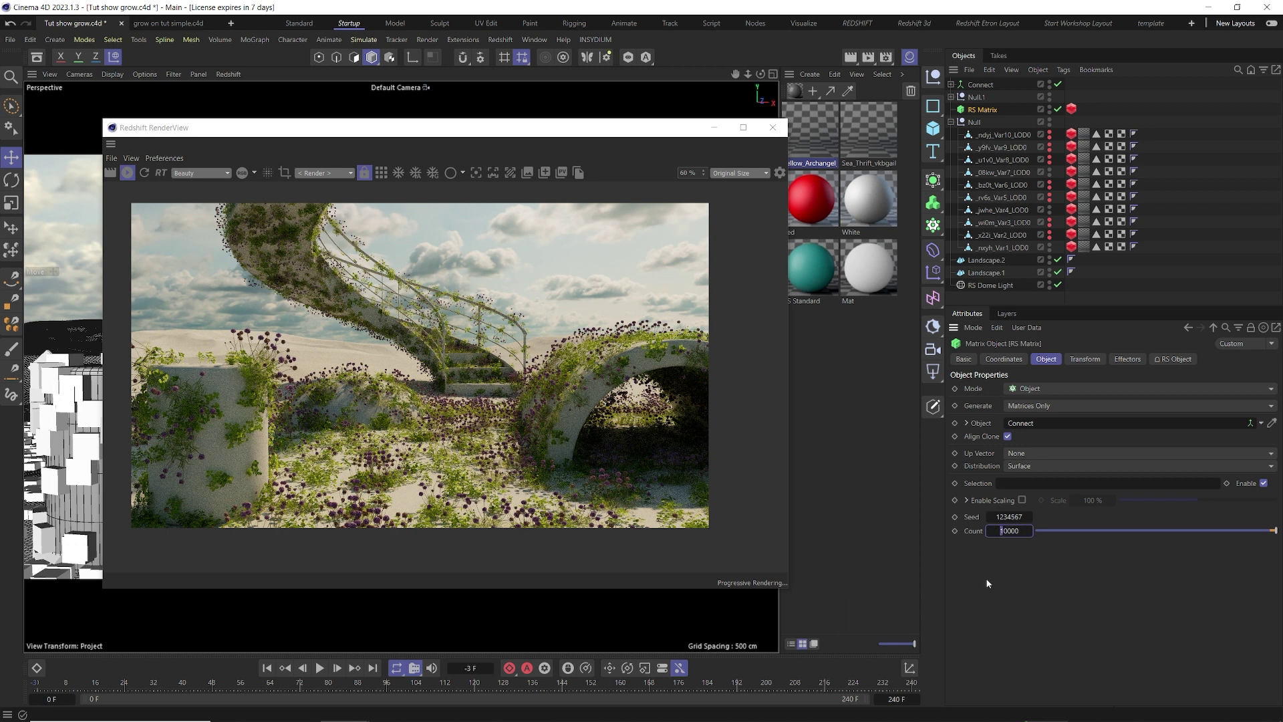
pyautogui.press('Delete')
pyautogui.write('5')
pyautogui.press('BackSpace')
pyautogui.write('20')
pyautogui.press('Return')
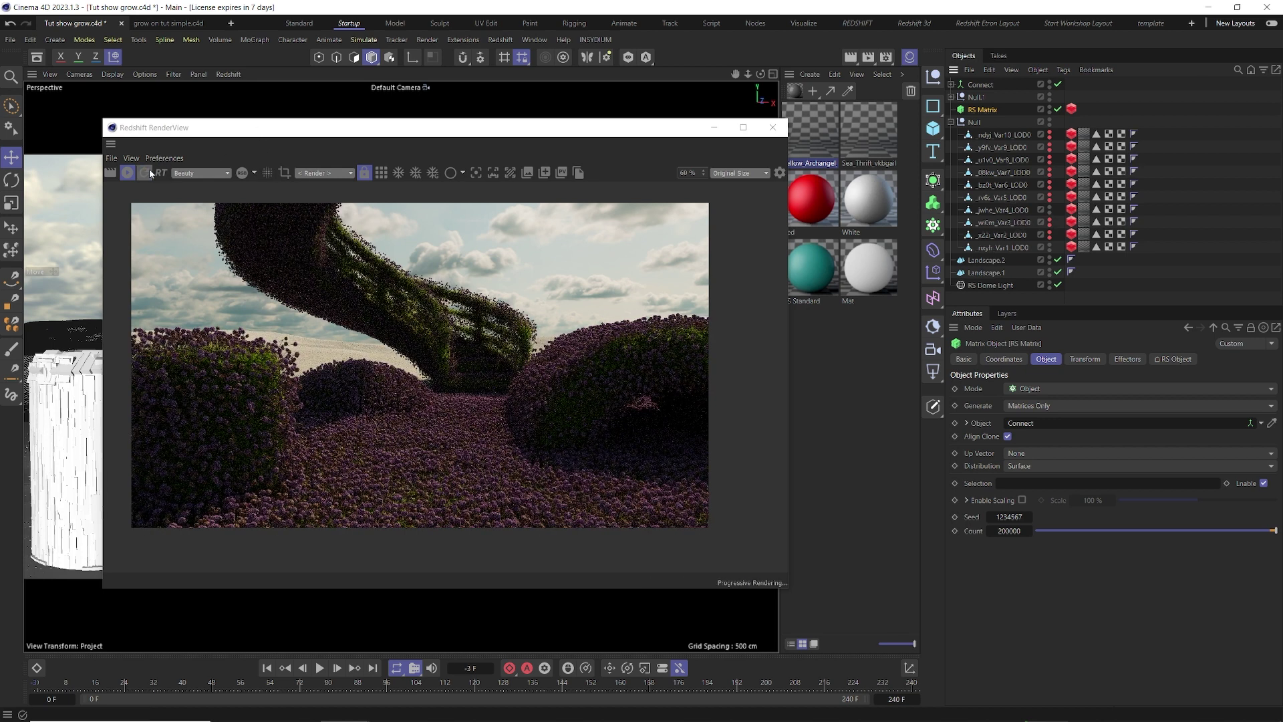
# - Toggle the visibility of the Var4 and Var1 source plants under Null, leaving both hidden, and reselect the RS Matrix
pyautogui.click(1049, 211)
pyautogui.click(951, 97)
pyautogui.click(951, 97)
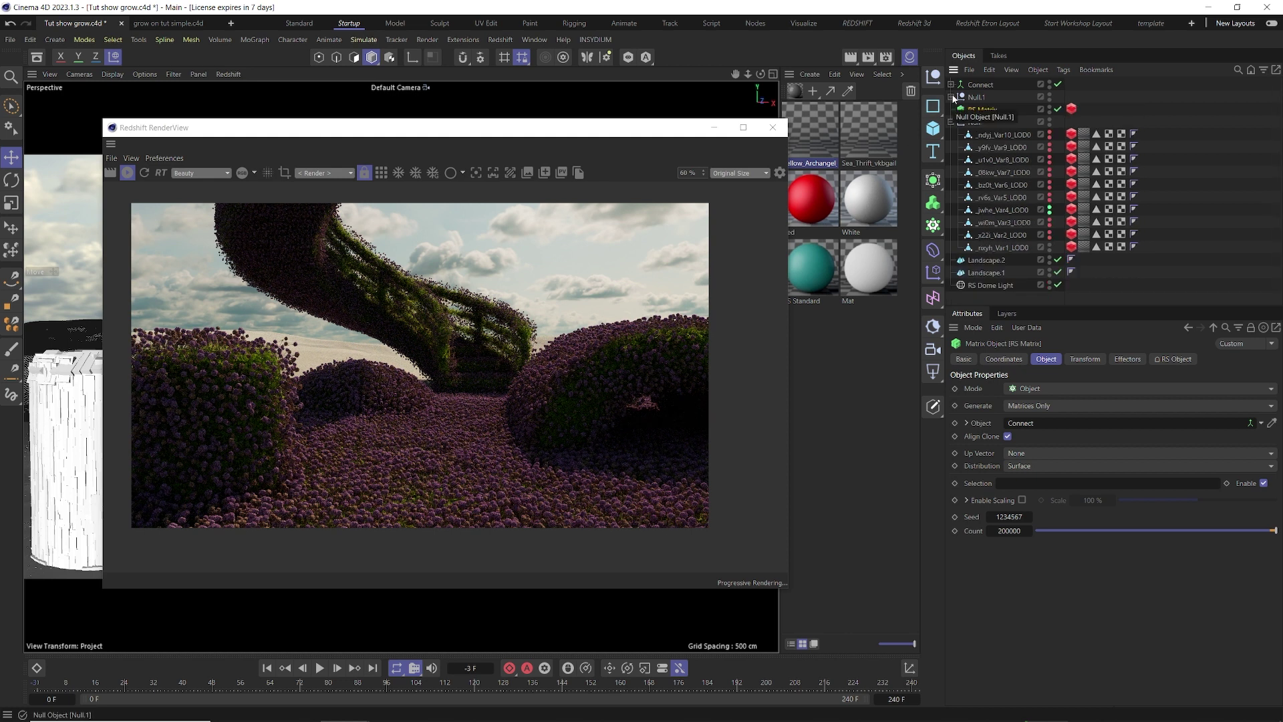
pyautogui.click(1050, 208)
pyautogui.click(1050, 209)
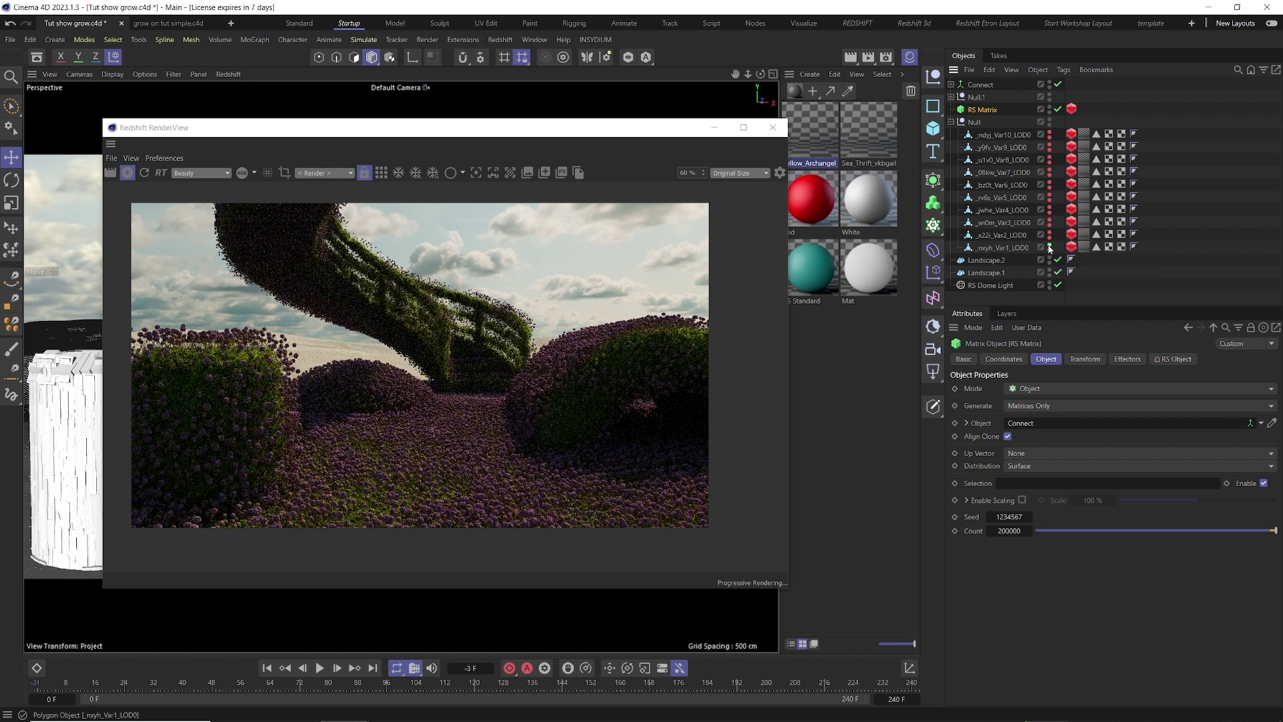
pyautogui.click(1049, 247)
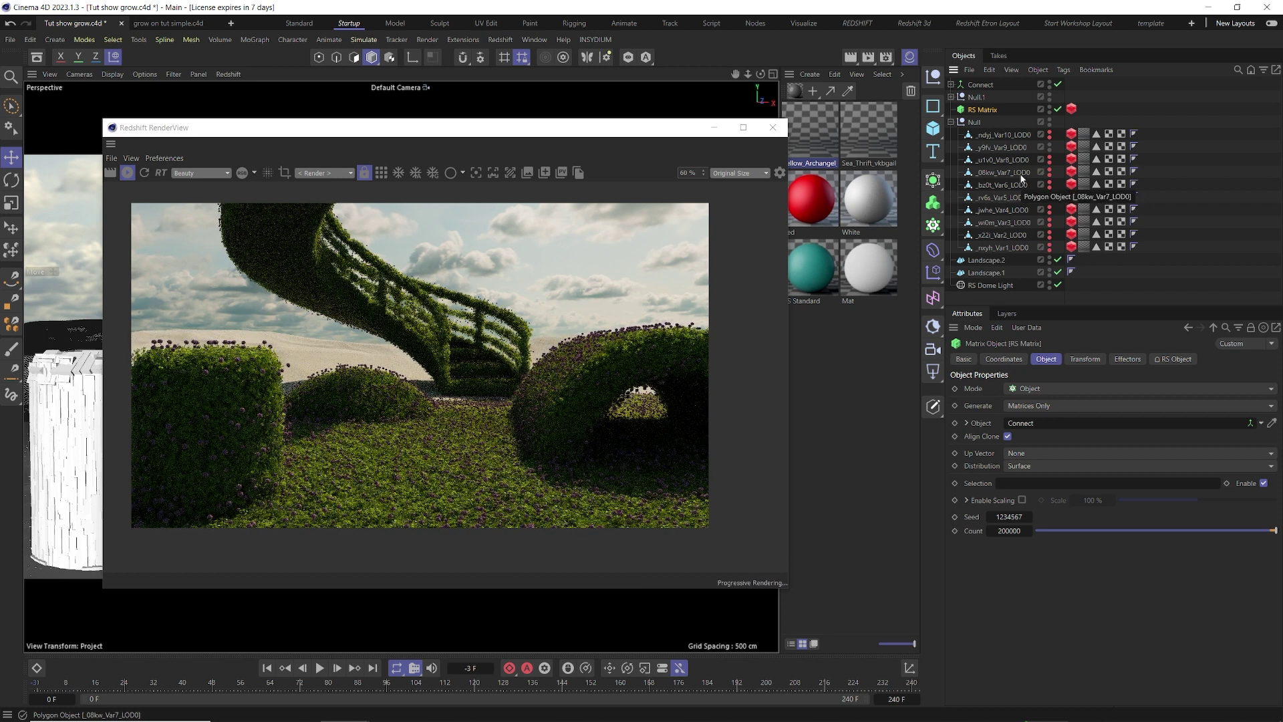
pyautogui.click(1022, 149)
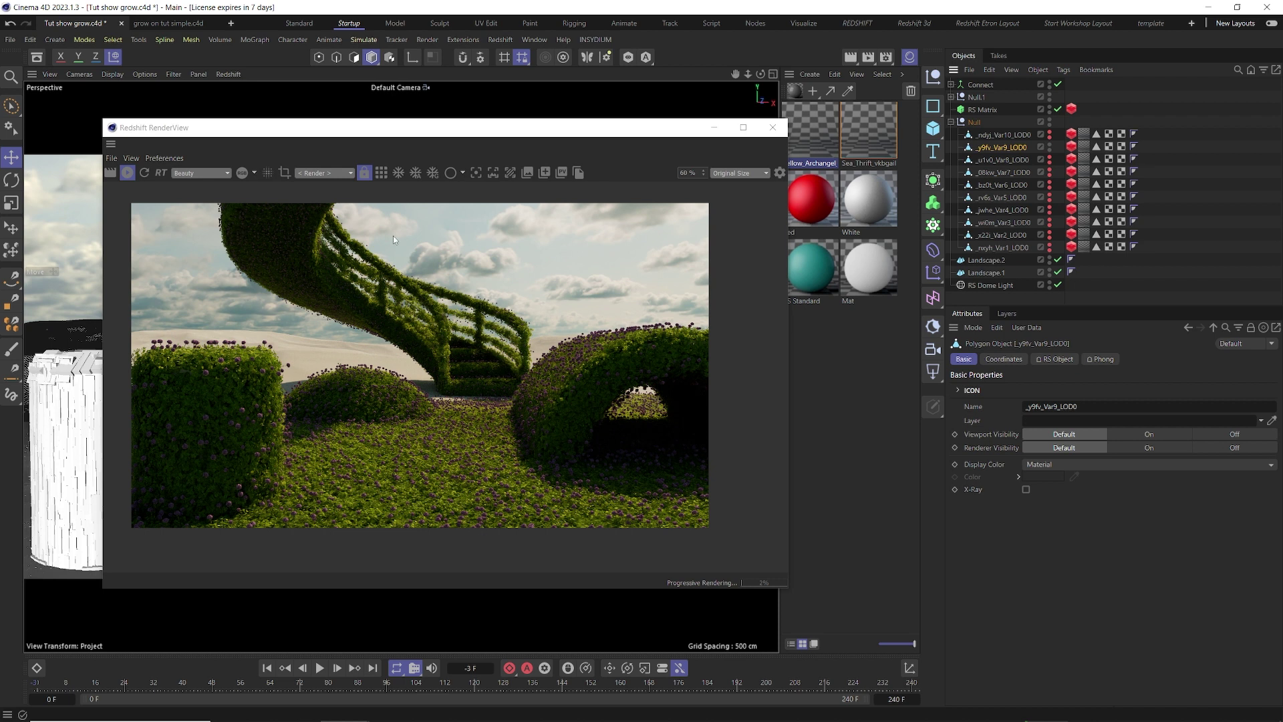
pyautogui.click(981, 111)
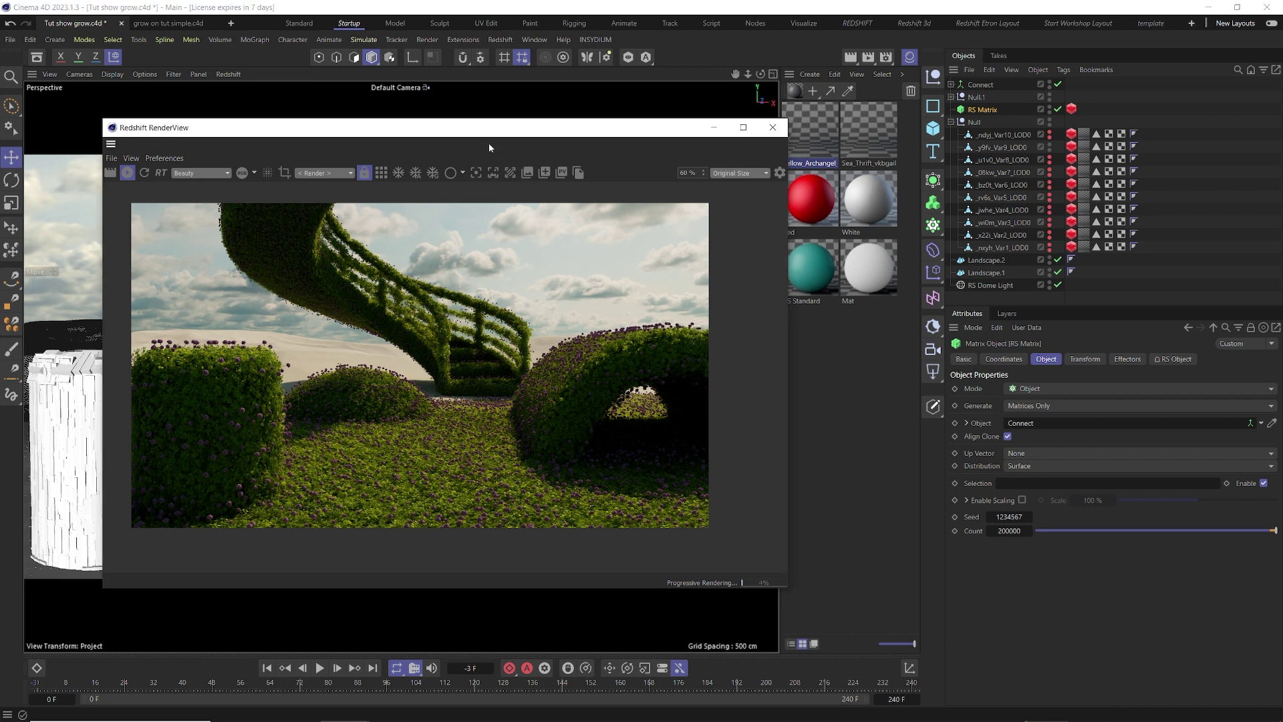
# - Move the RenderView aside, show all four views and shift Landscape.1 and Landscape.2 farther along the Z axis in the Top view
pyautogui.moveTo(488, 143); pyautogui.dragTo(917, 154)
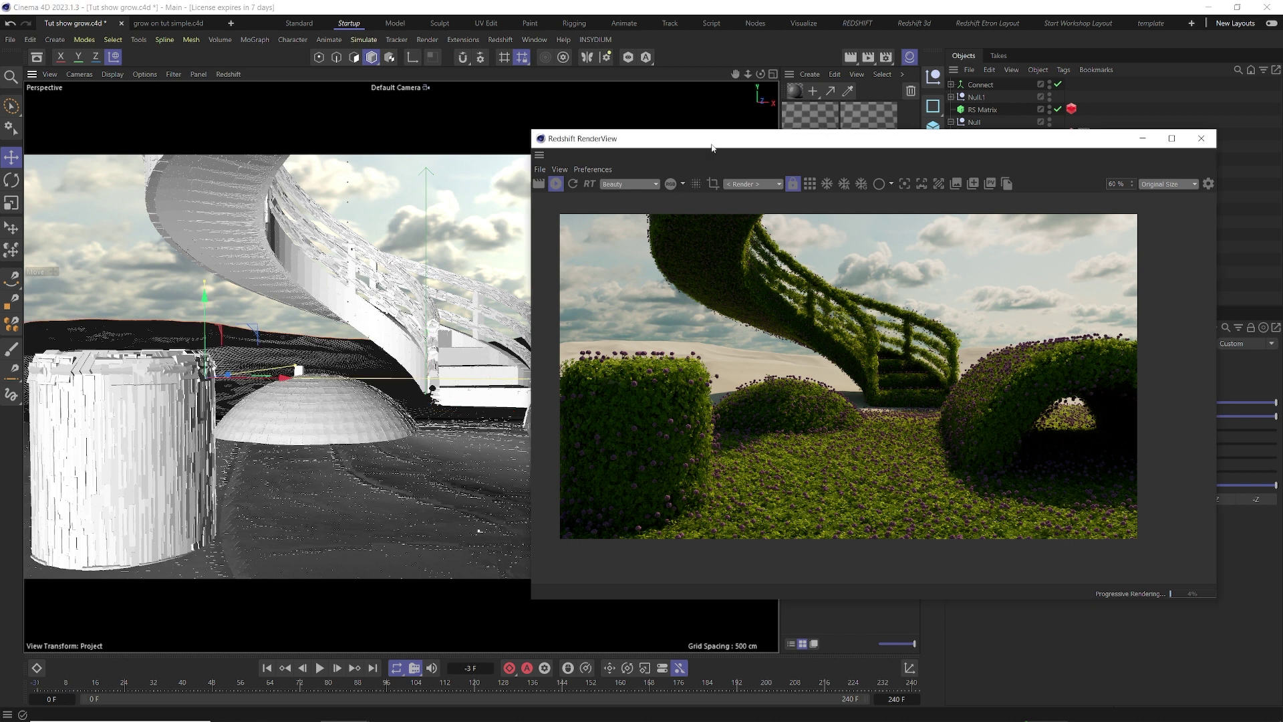
pyautogui.moveTo(712, 148); pyautogui.dragTo(939, 293)
pyautogui.click(444, 377)
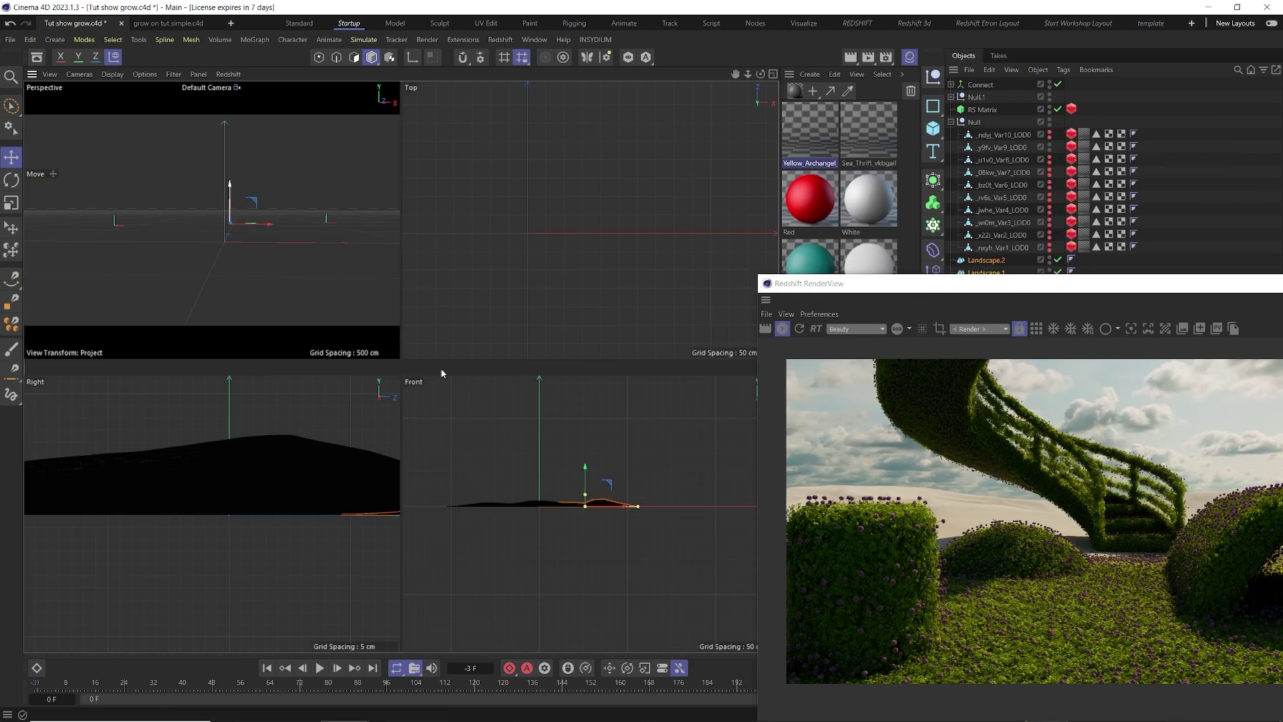
pyautogui.middleClick(447, 378)
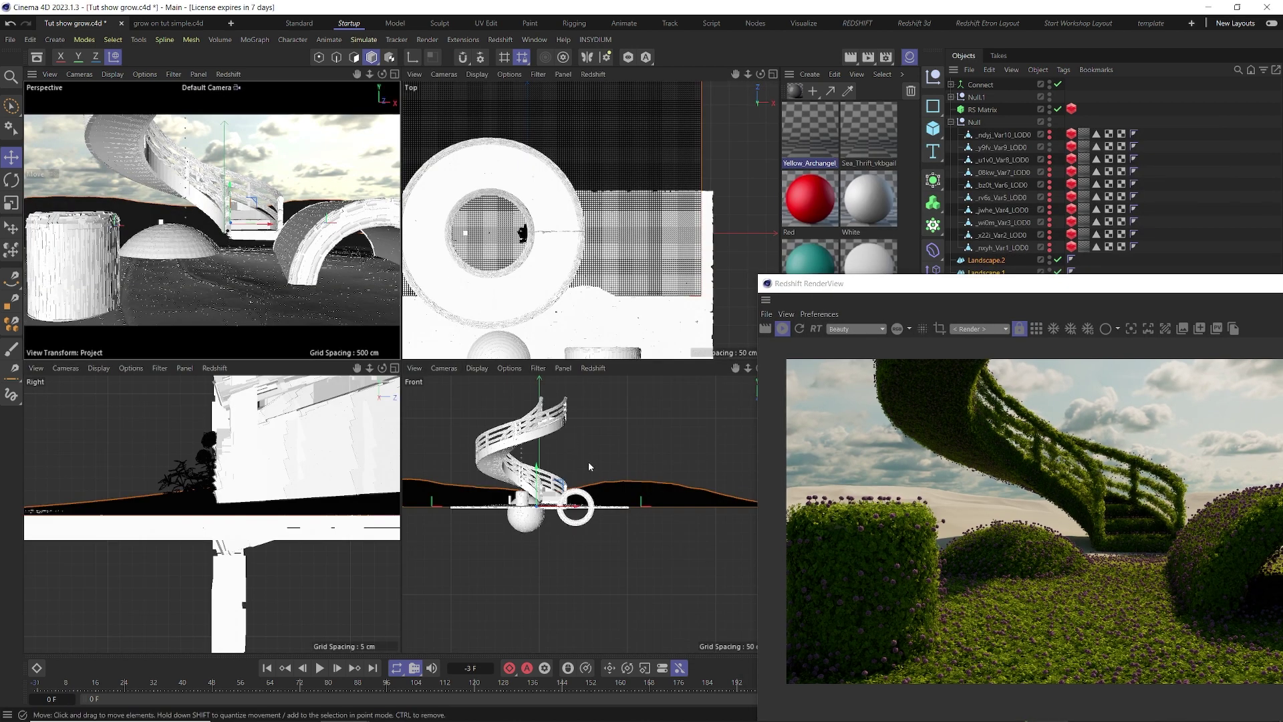
pyautogui.scroll(-3, 591, 219)
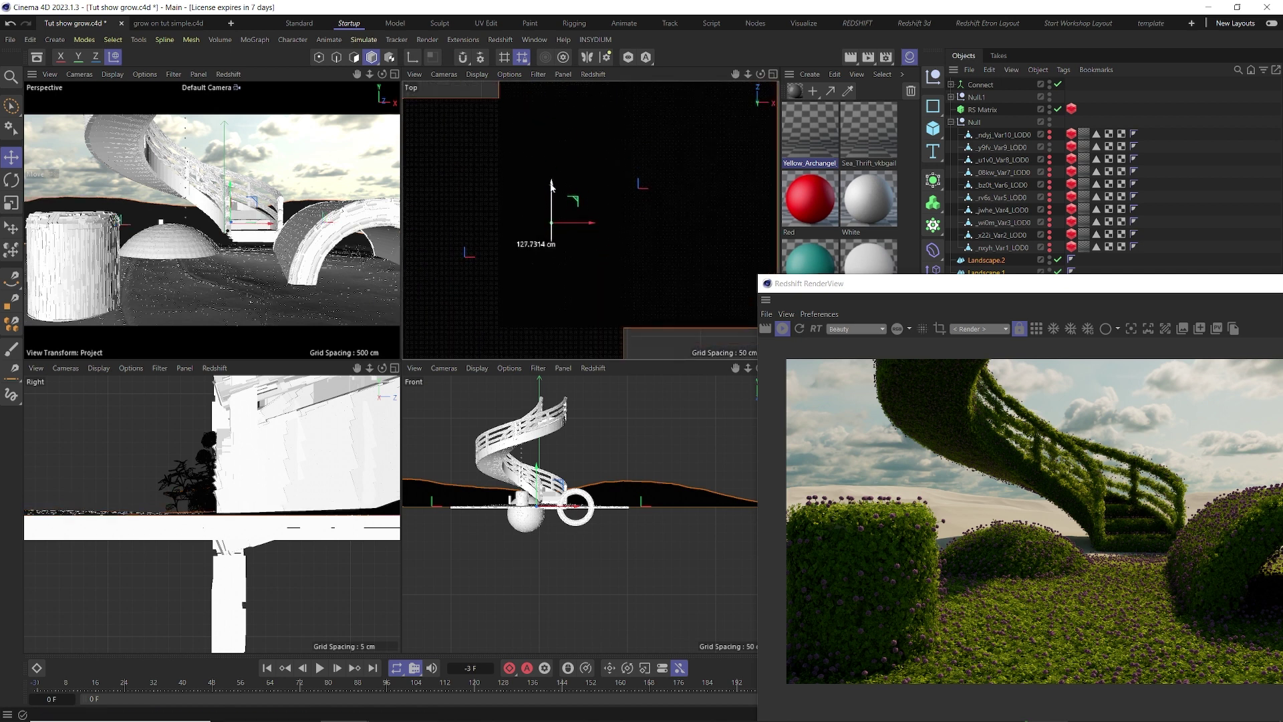
pyautogui.moveTo(551, 186); pyautogui.dragTo(552, 171)
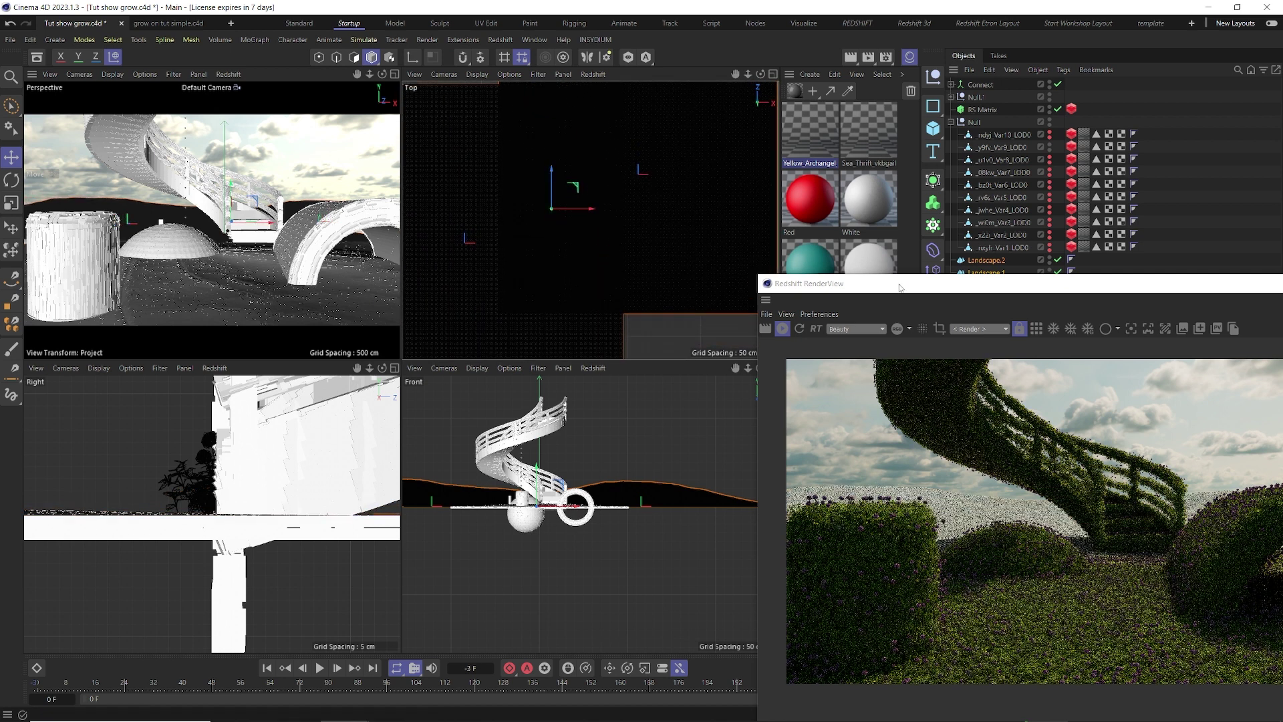
# - Bring the Redshift RenderView back over the viewports to check the repositioned landscapes, and close it
pyautogui.moveTo(900, 287); pyautogui.dragTo(207, 102)
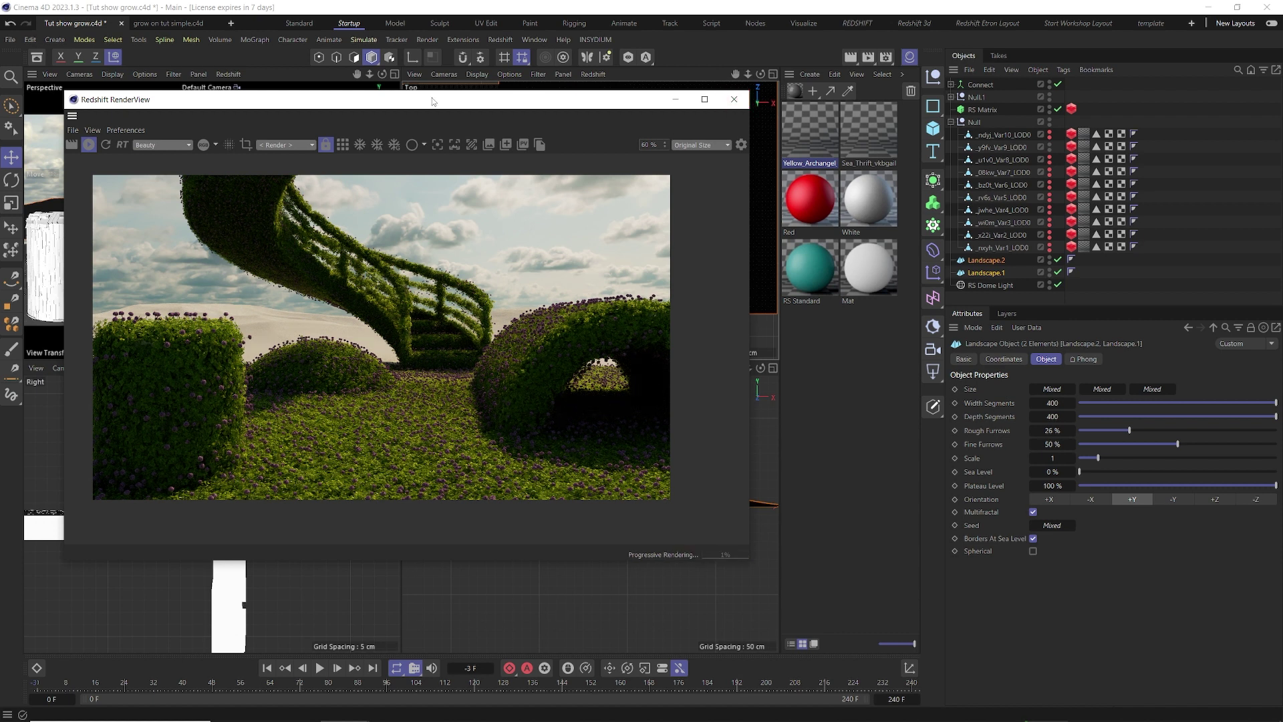
pyautogui.moveTo(431, 97); pyautogui.dragTo(444, 148)
pyautogui.click(746, 149)
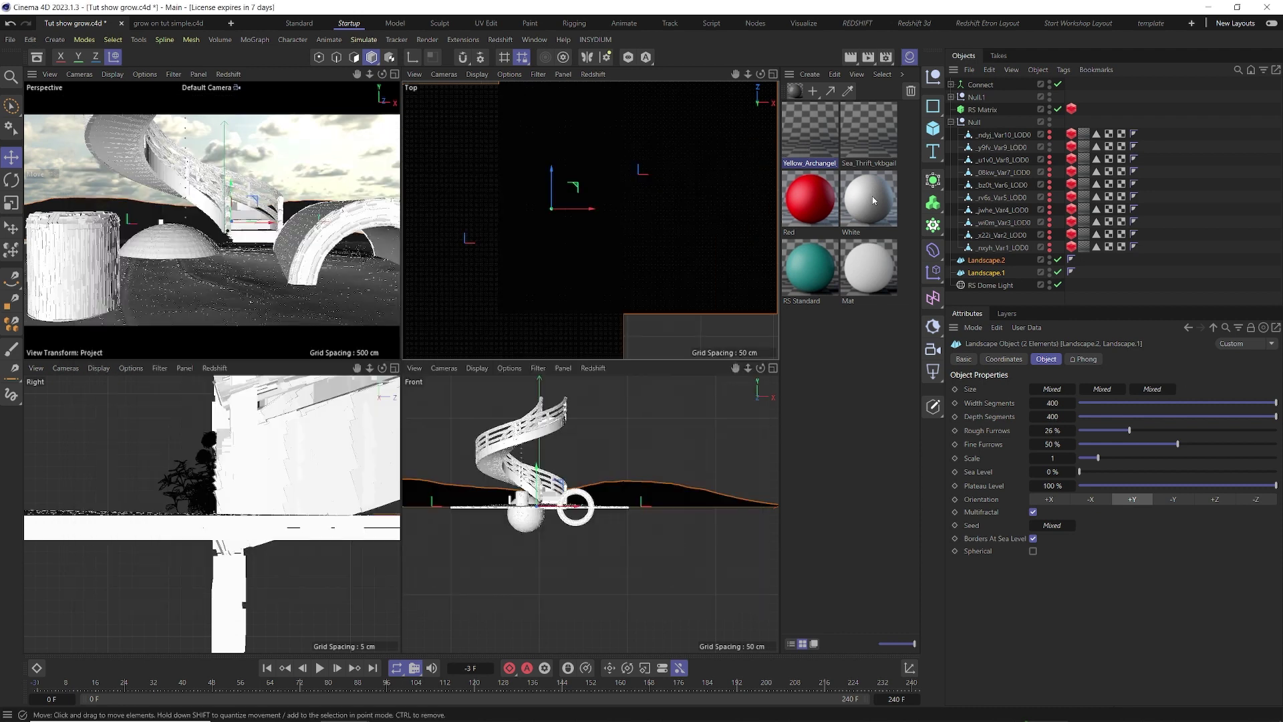
# - Add a Random effector to the RS Matrix and check the matrix's effector list
pyautogui.click(980, 109)
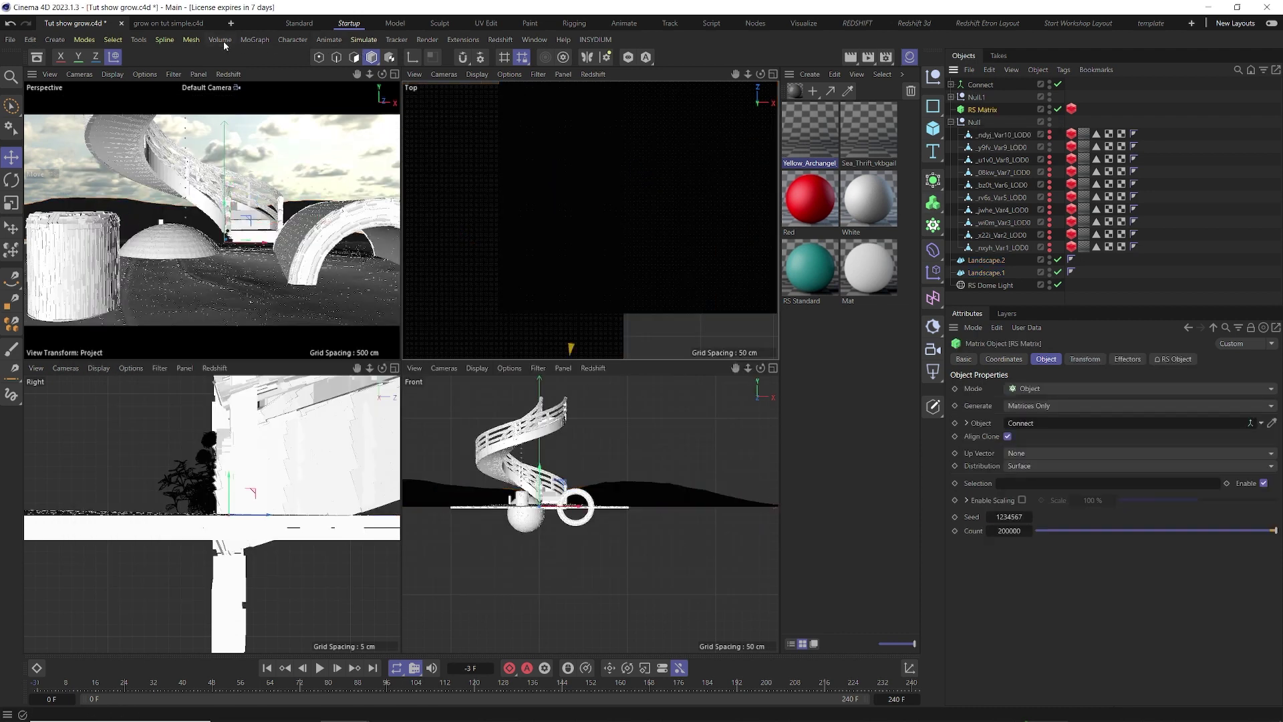
pyautogui.click(255, 40)
pyautogui.moveTo(321, 62)
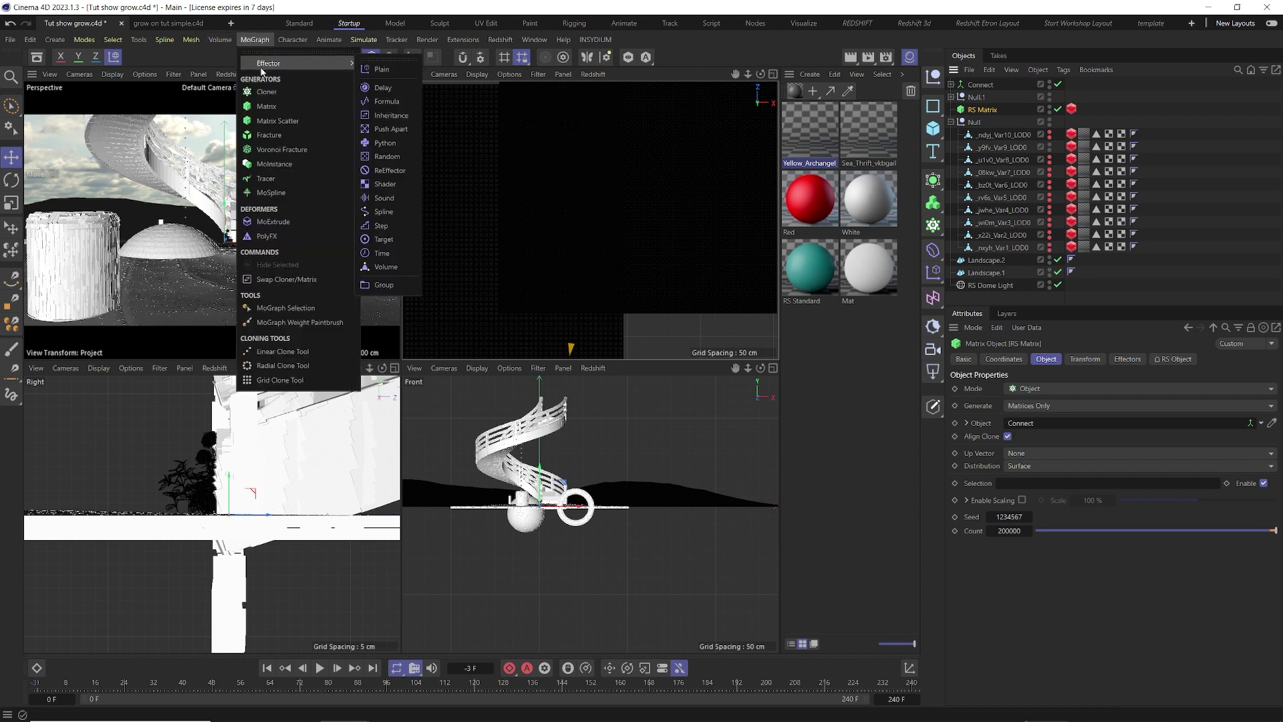
pyautogui.click(386, 156)
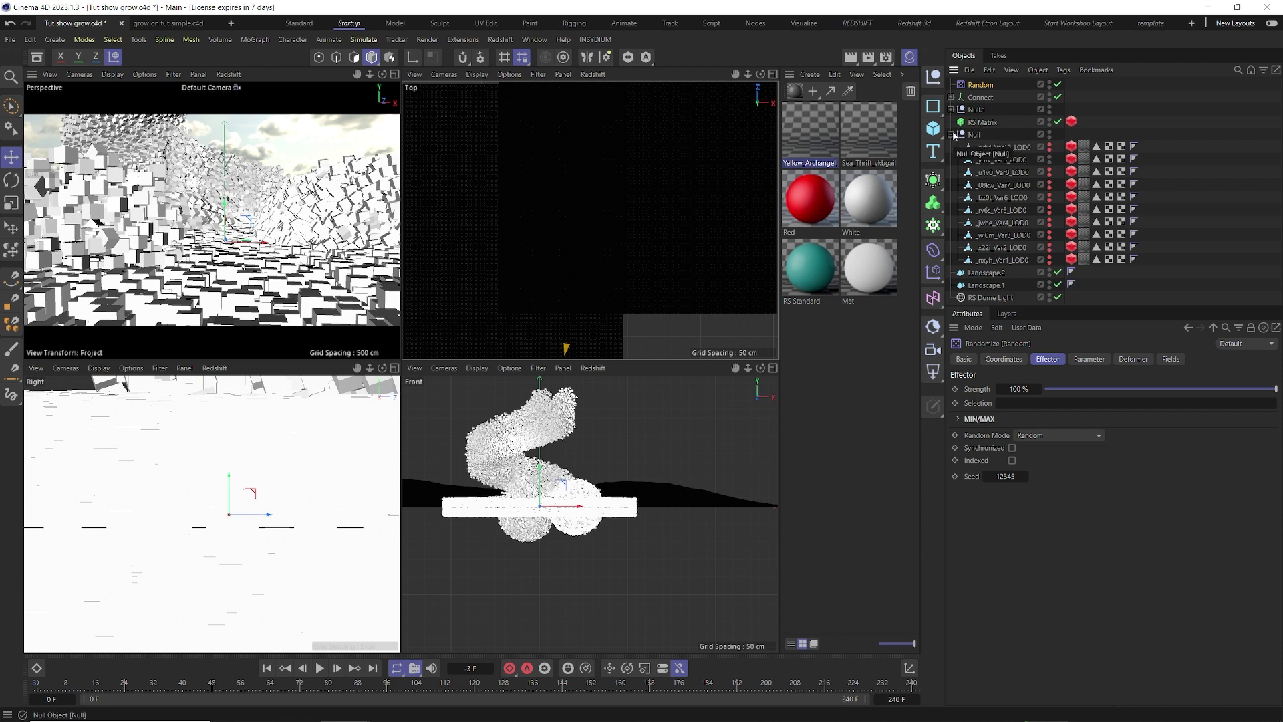
pyautogui.click(983, 123)
pyautogui.click(1127, 359)
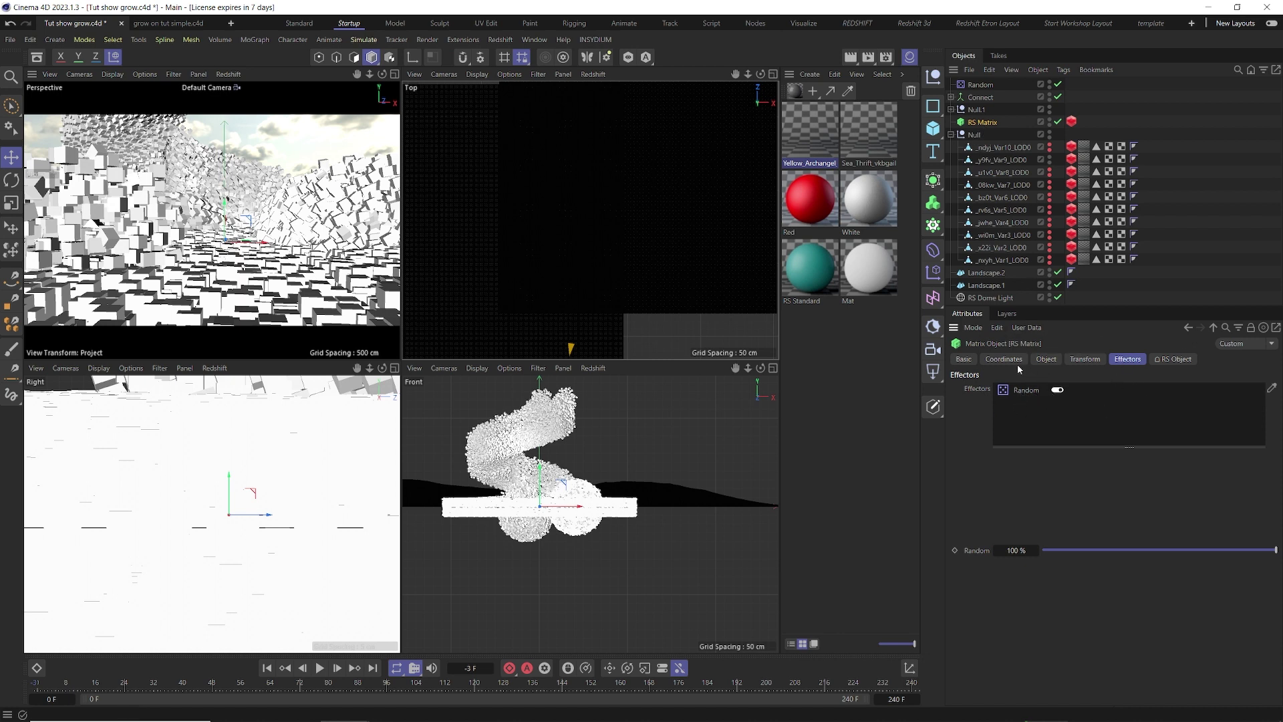
# - Set the Random effector's position variation to 15 cm in X, 2 cm in Y and 15 cm in Z
pyautogui.click(980, 87)
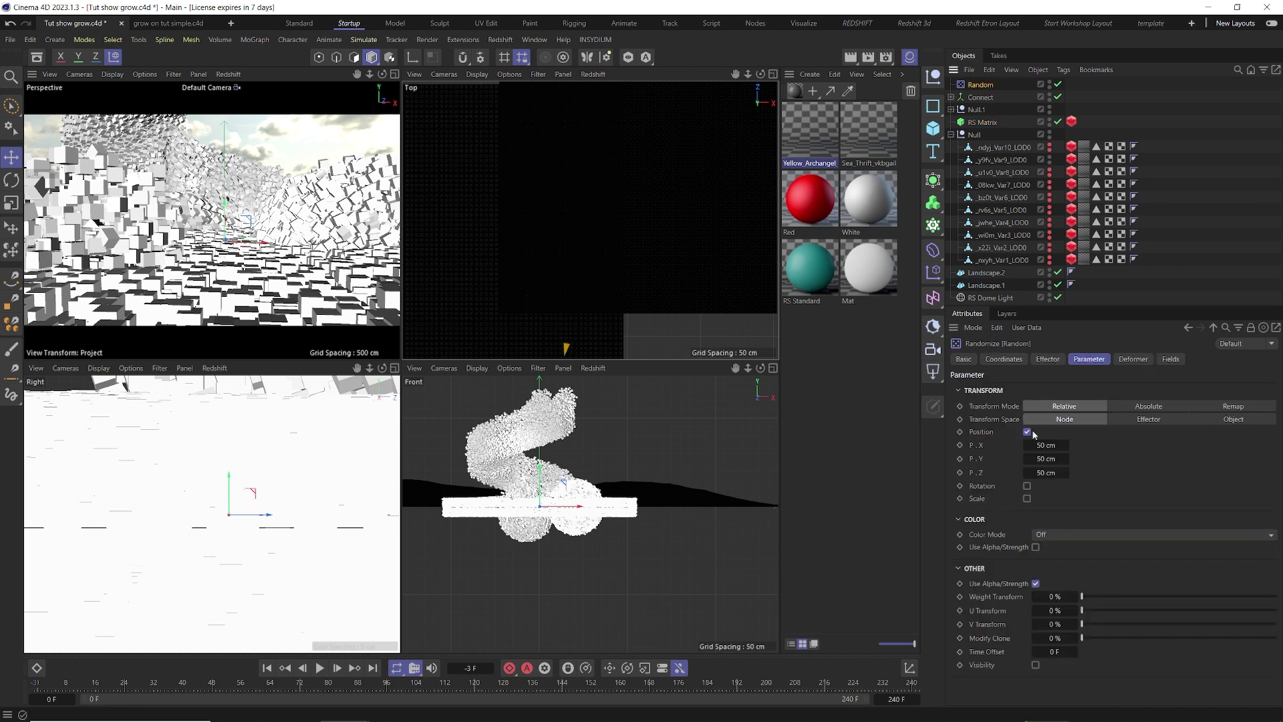
pyautogui.click(1045, 459)
pyautogui.write('2')
pyautogui.press('Return')
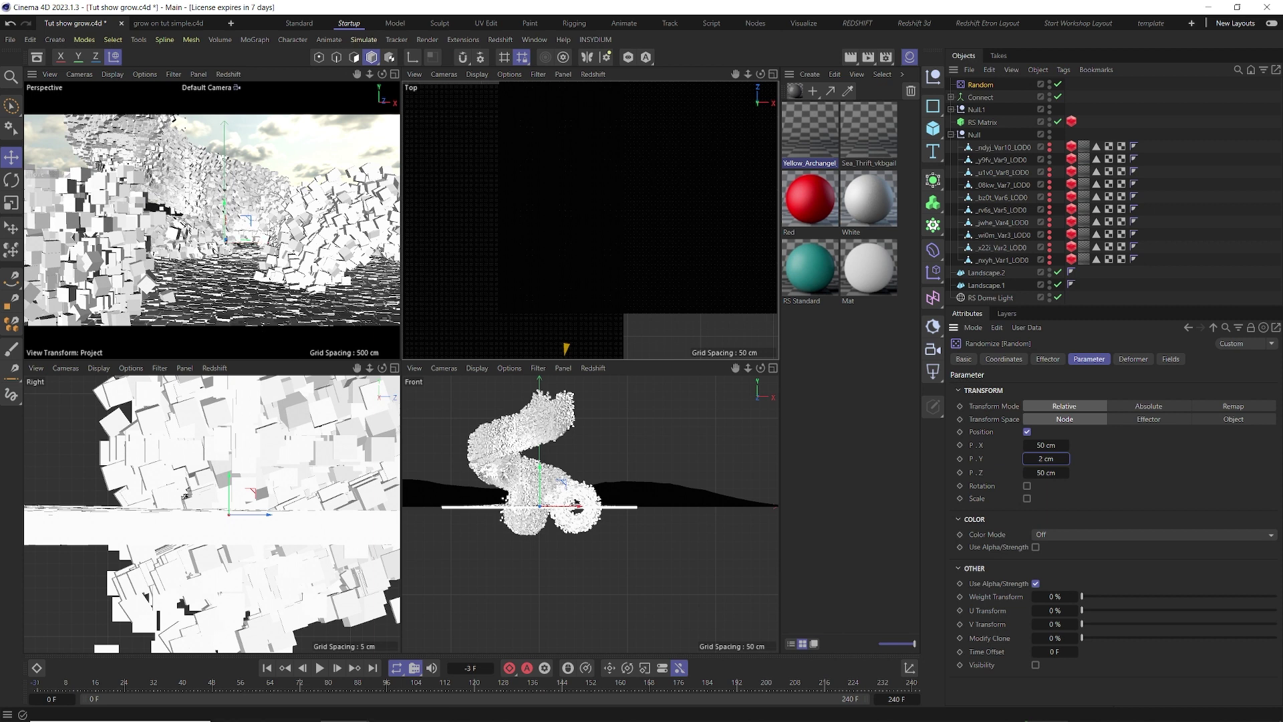
pyautogui.click(1041, 446)
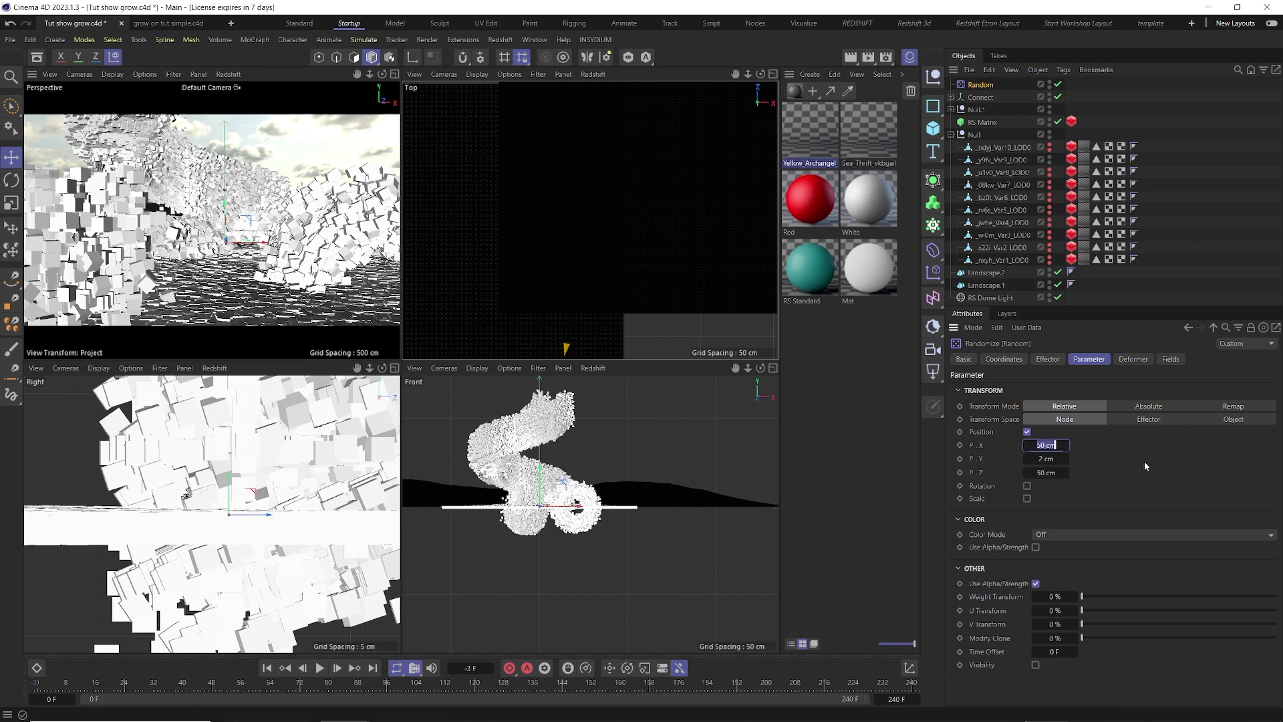
pyautogui.write('15')
pyautogui.click(1046, 473)
pyautogui.write('15')
pyautogui.press('Return')
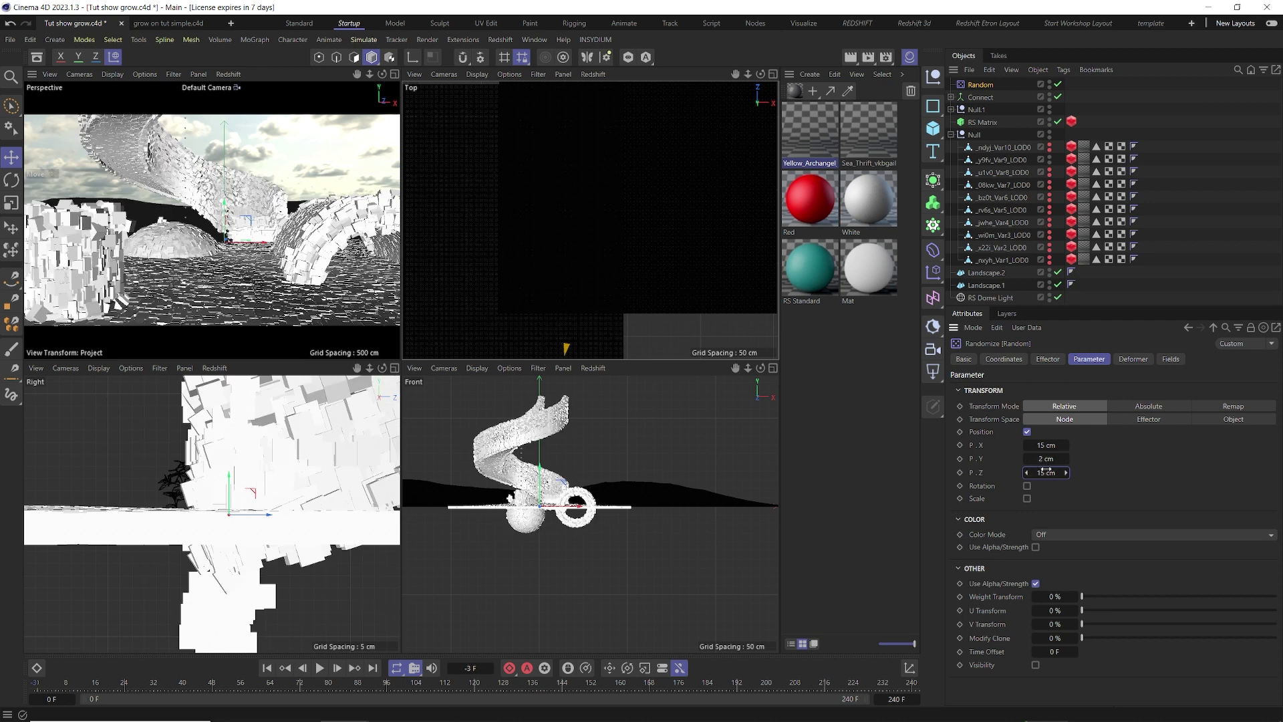
# - Enable rotation on the Random effector and raise its heading rotation (R.H) to 928°
pyautogui.click(1027, 486)
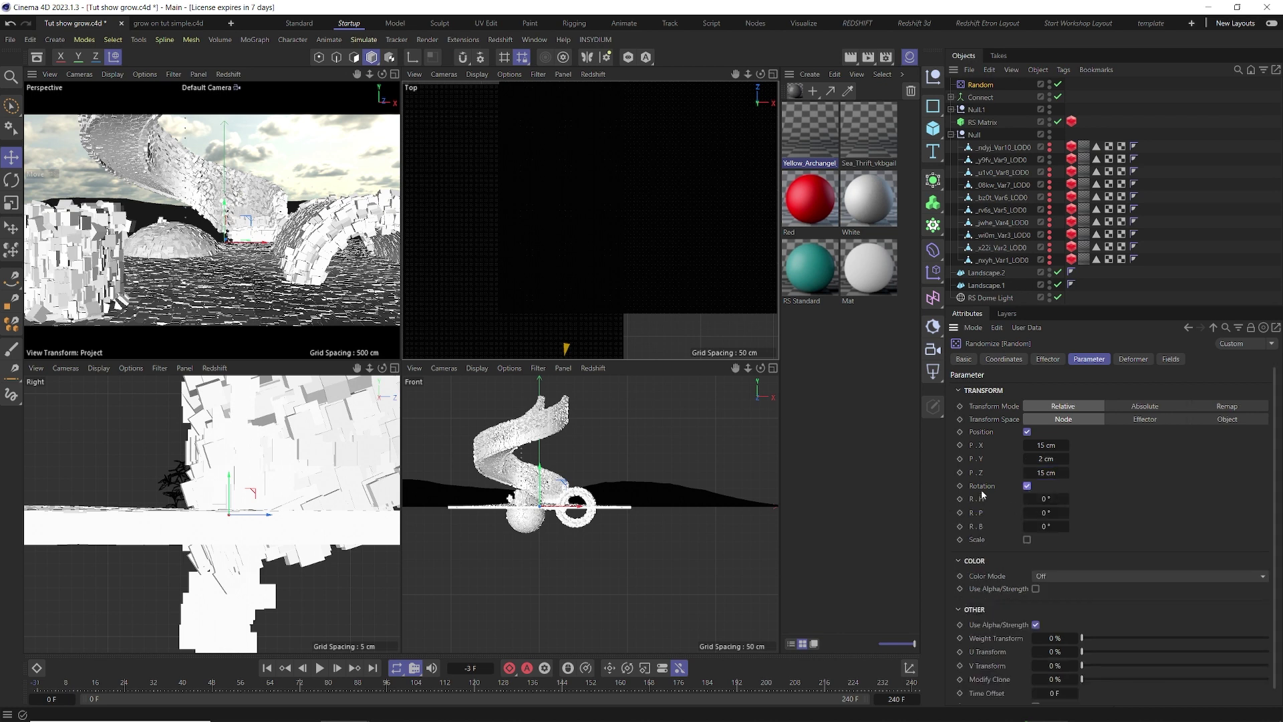
pyautogui.doubleClick(1046, 498)
pyautogui.write('320')
pyautogui.press('Return')
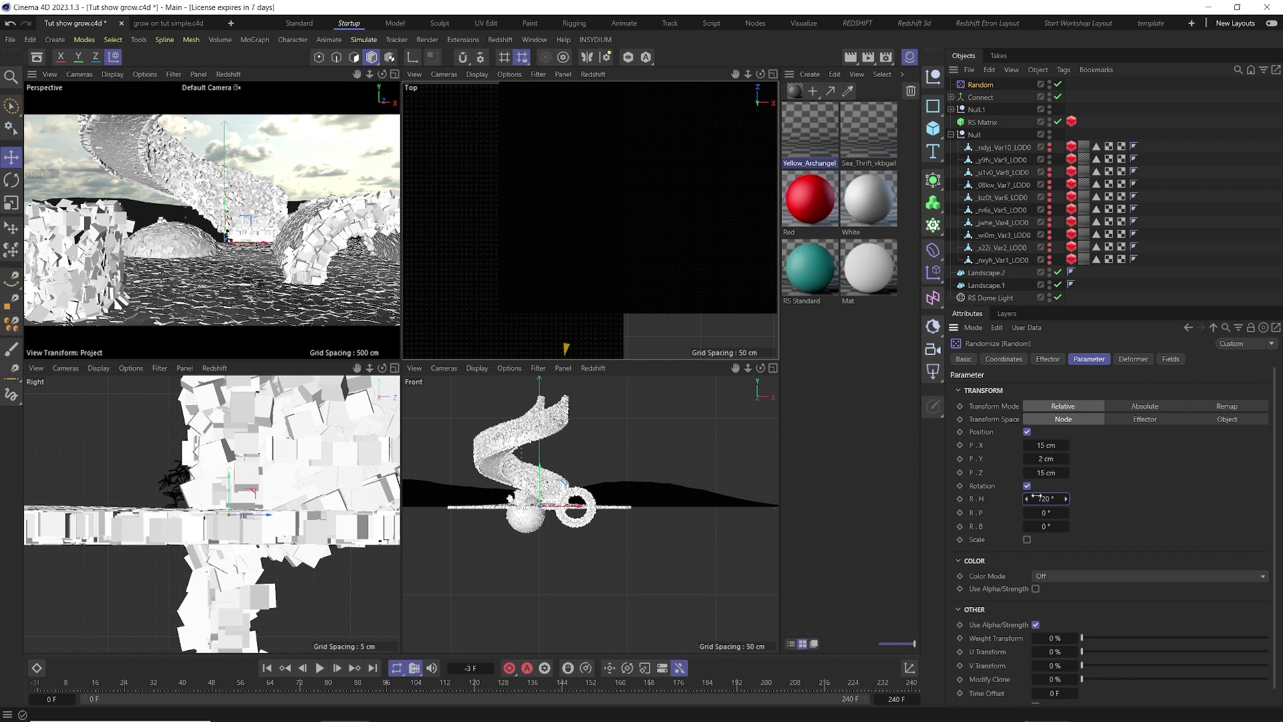
pyautogui.middleClick(248, 231)
pyautogui.moveTo(1066, 498); pyautogui.dragTo(1112, 498)
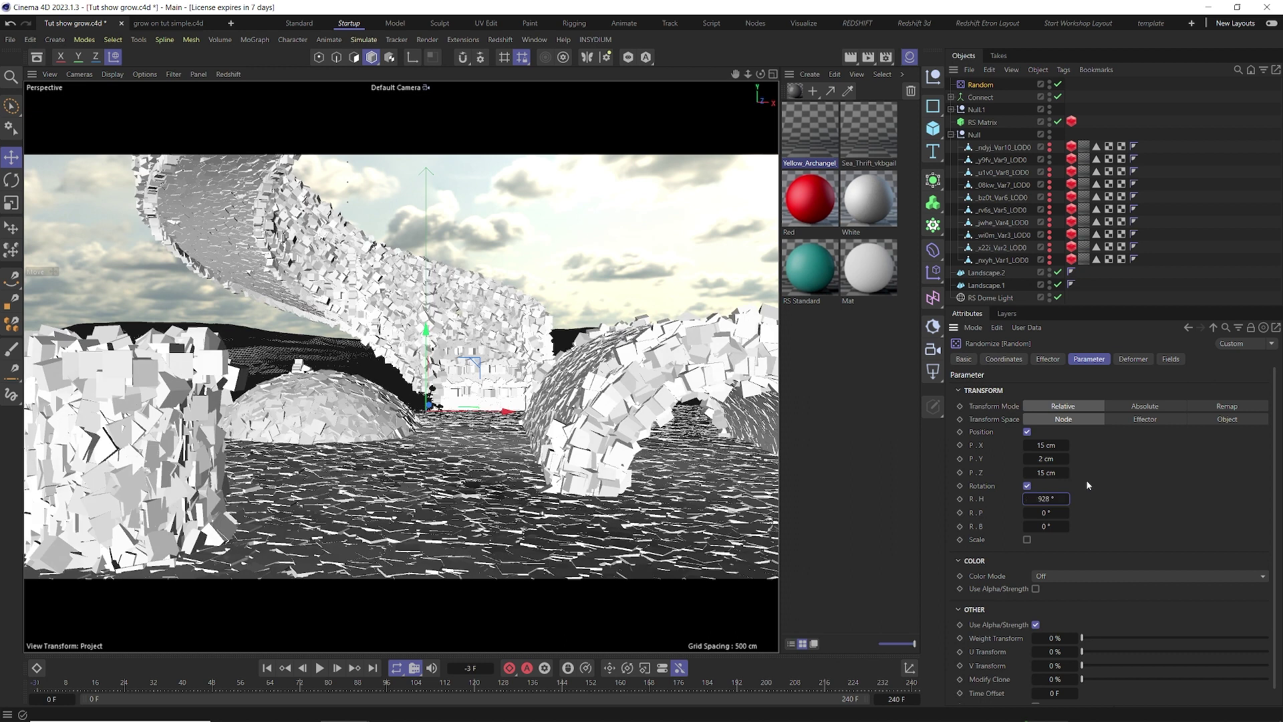
# - Enable uniform scale on the Random effector and set the scale variation to 0.2
pyautogui.click(1027, 539)
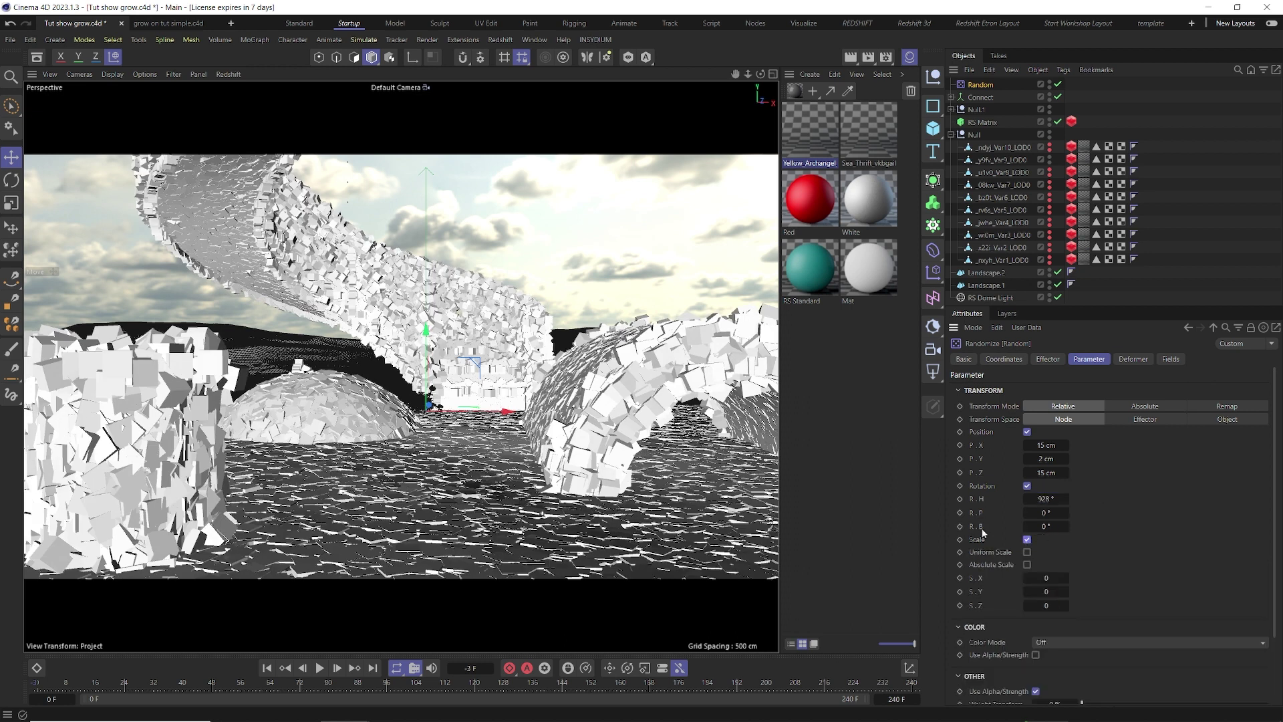
pyautogui.click(1027, 552)
pyautogui.click(1046, 577)
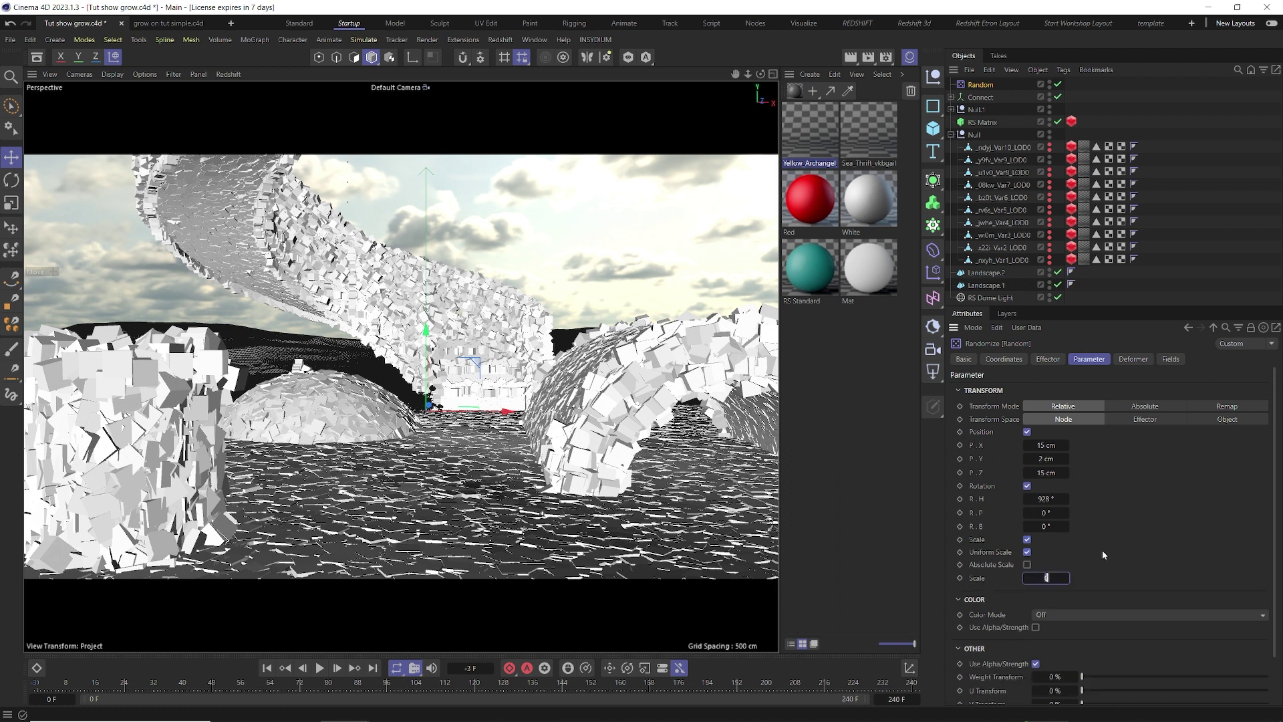
pyautogui.write('0.2')
pyautogui.press('Return')
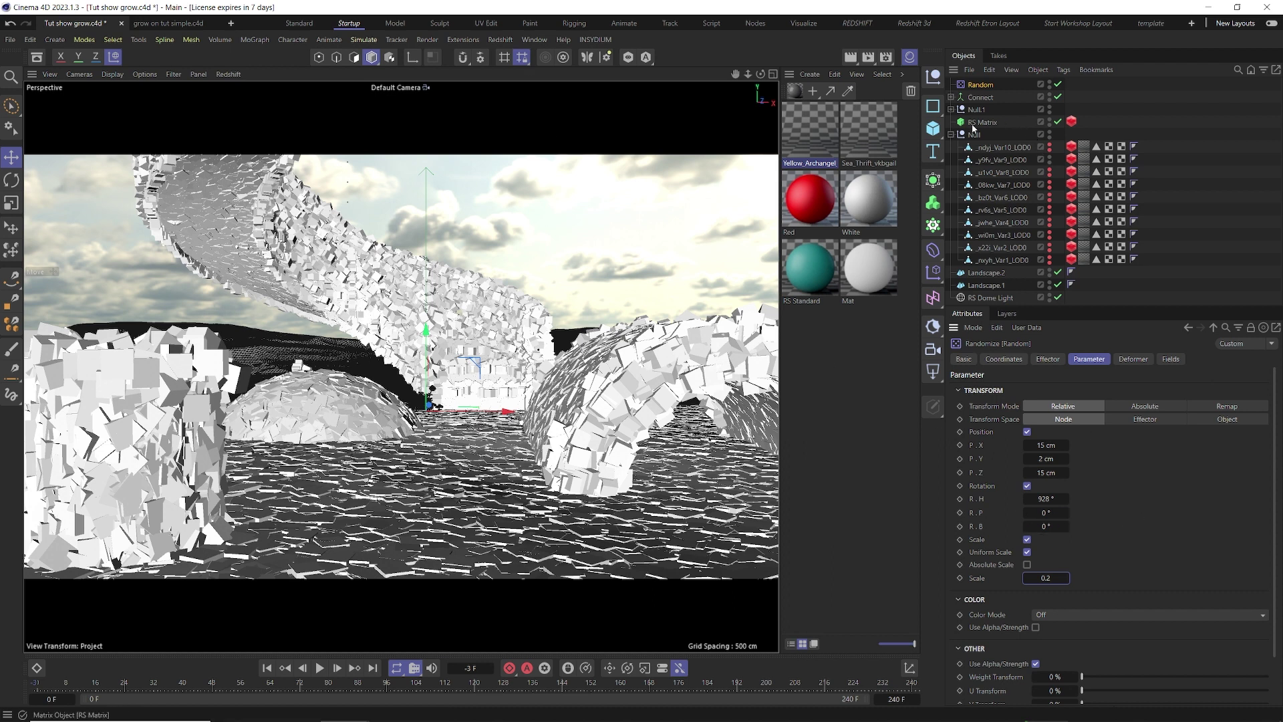
# - Collapse the Null group and preview the randomized foliage in the Redshift RenderView
pyautogui.click(950, 134)
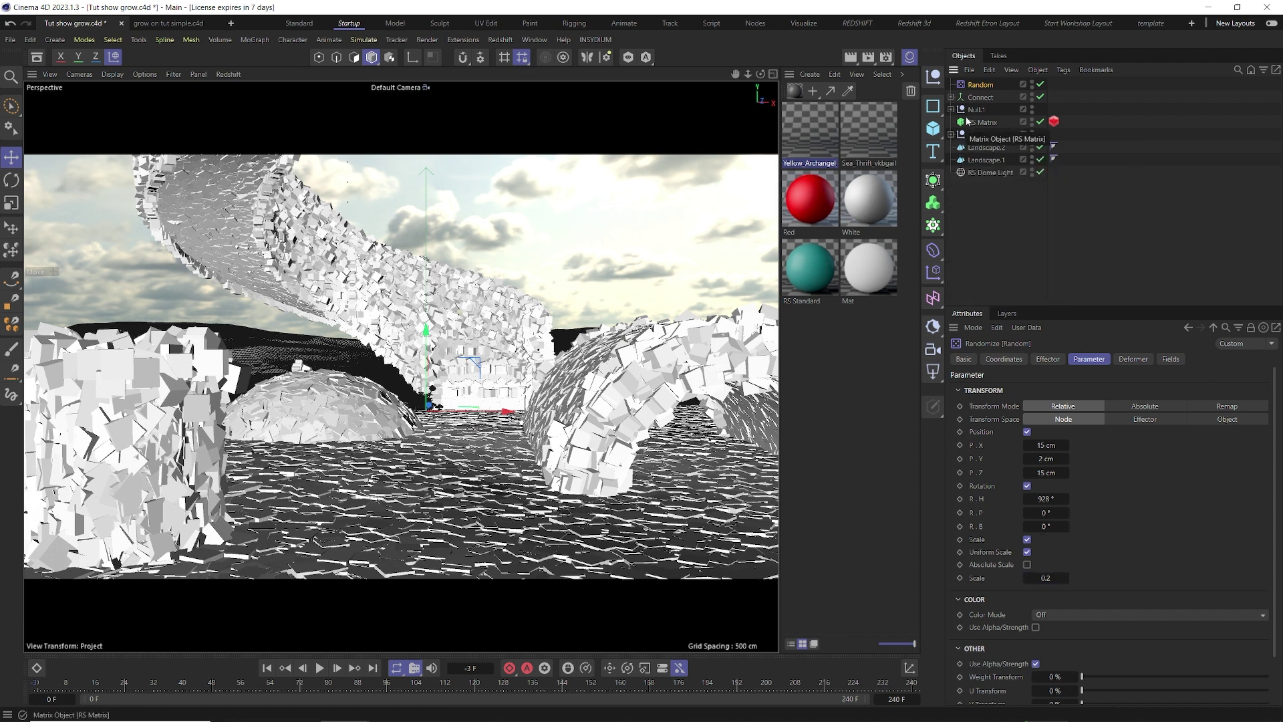
pyautogui.click(500, 40)
pyautogui.click(505, 148)
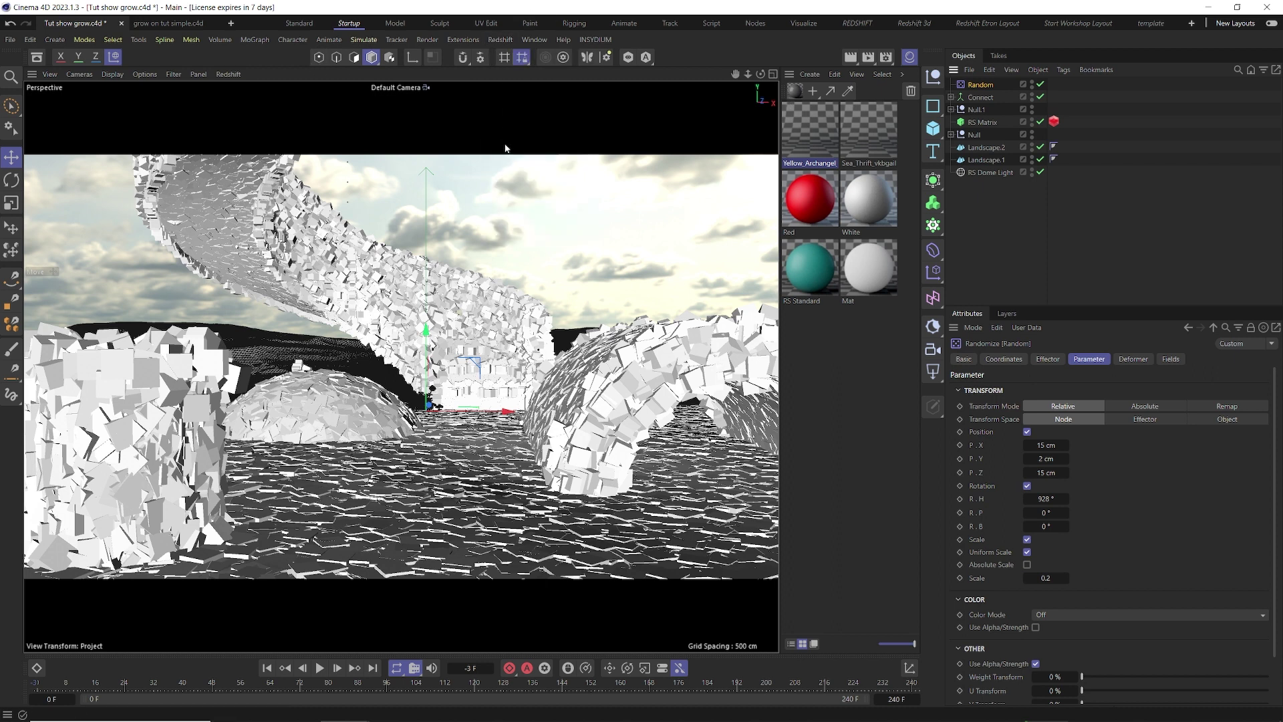
pyautogui.click(525, 179)
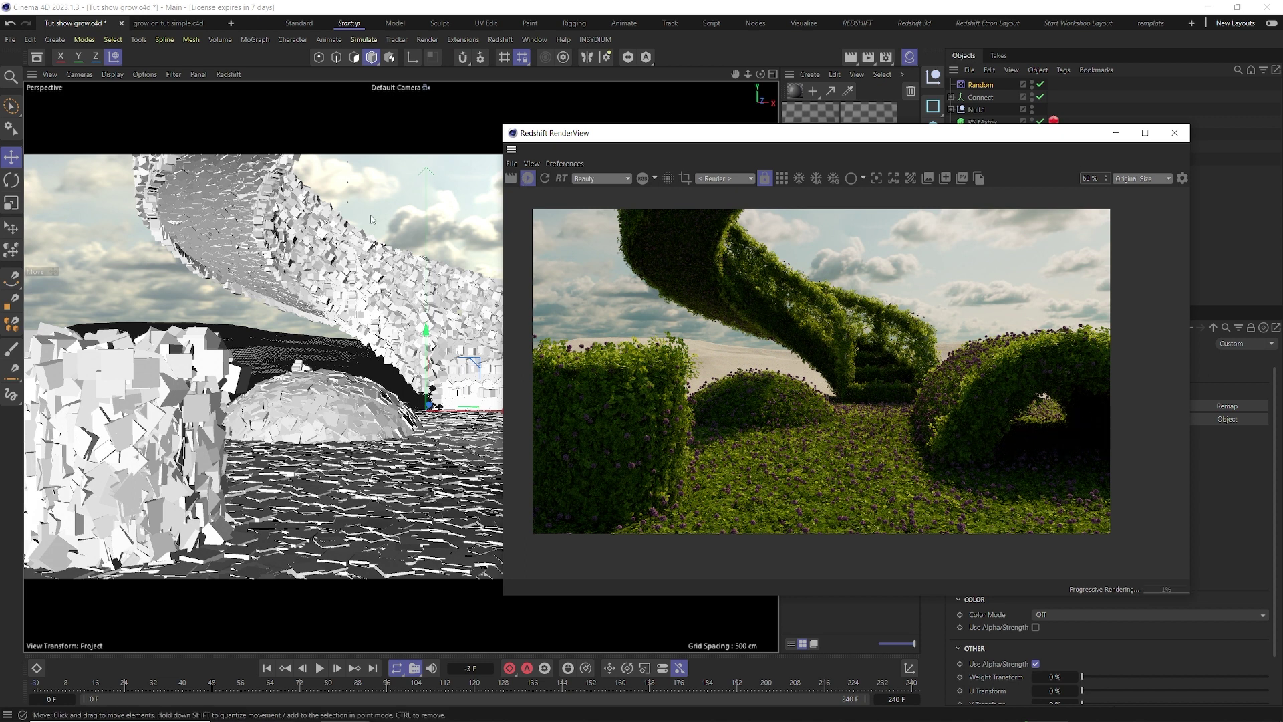
# - Close the RenderView, clear the object selection and save the project
pyautogui.click(1174, 133)
pyautogui.click(977, 225)
pyautogui.hotkey('ctrl', 's')
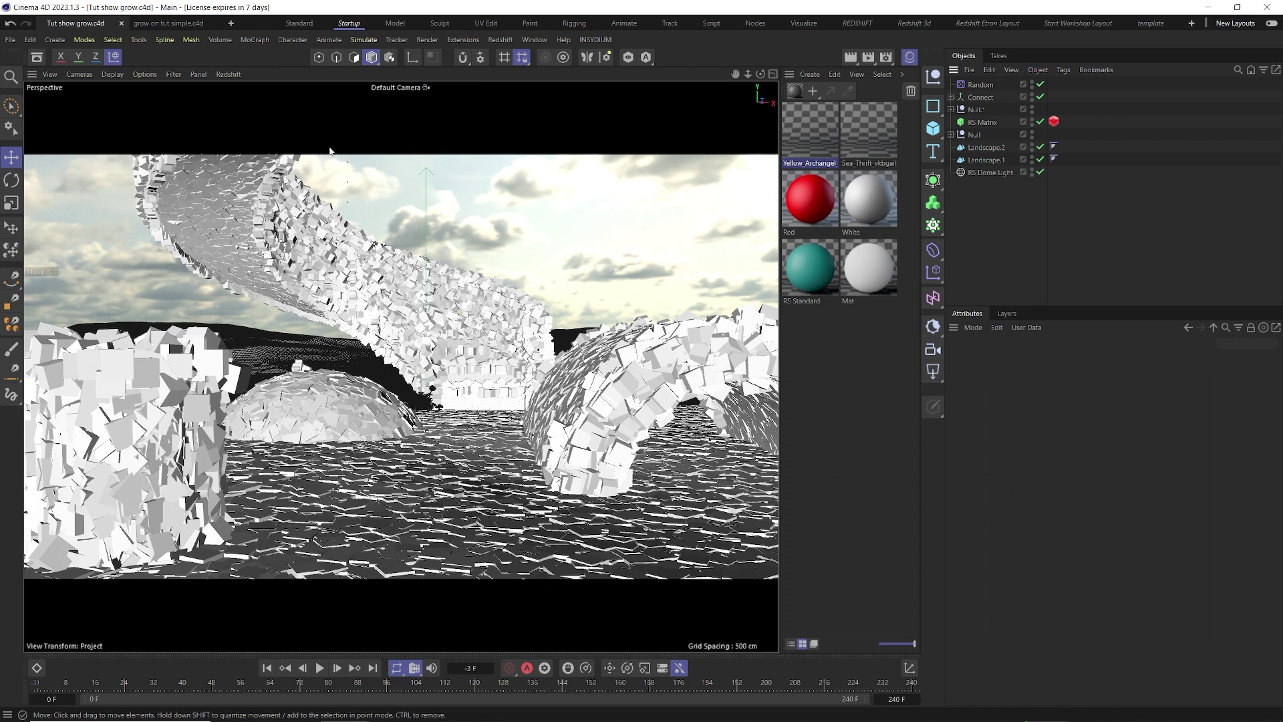
# - Create a Plain effector with position turned off and uniform scale set to -1
pyautogui.click(255, 39)
pyautogui.moveTo(294, 63)
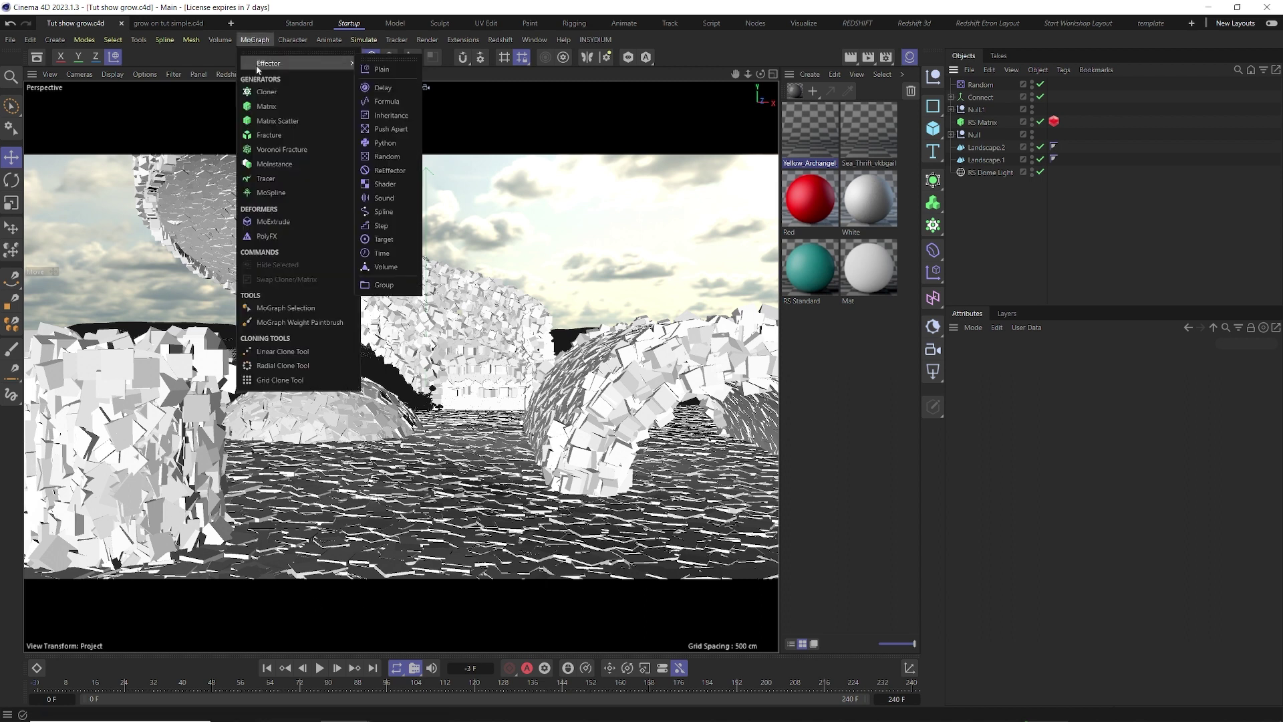
pyautogui.click(382, 69)
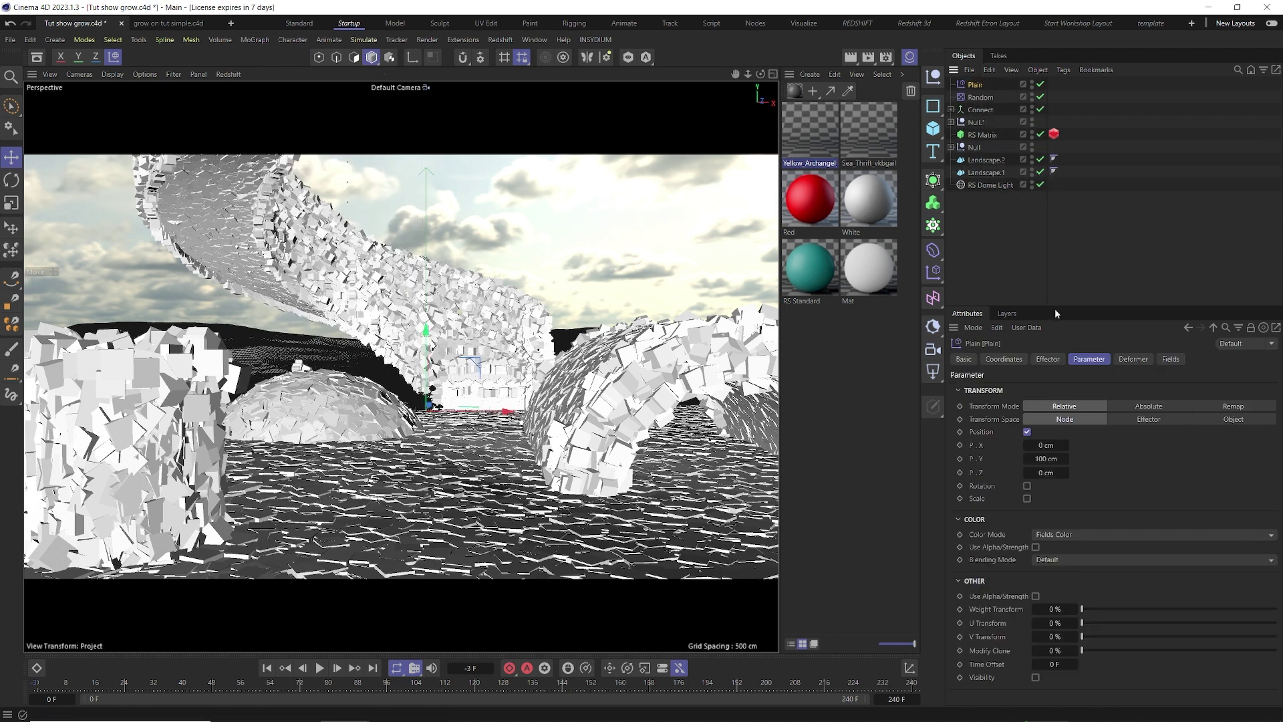
pyautogui.click(1027, 432)
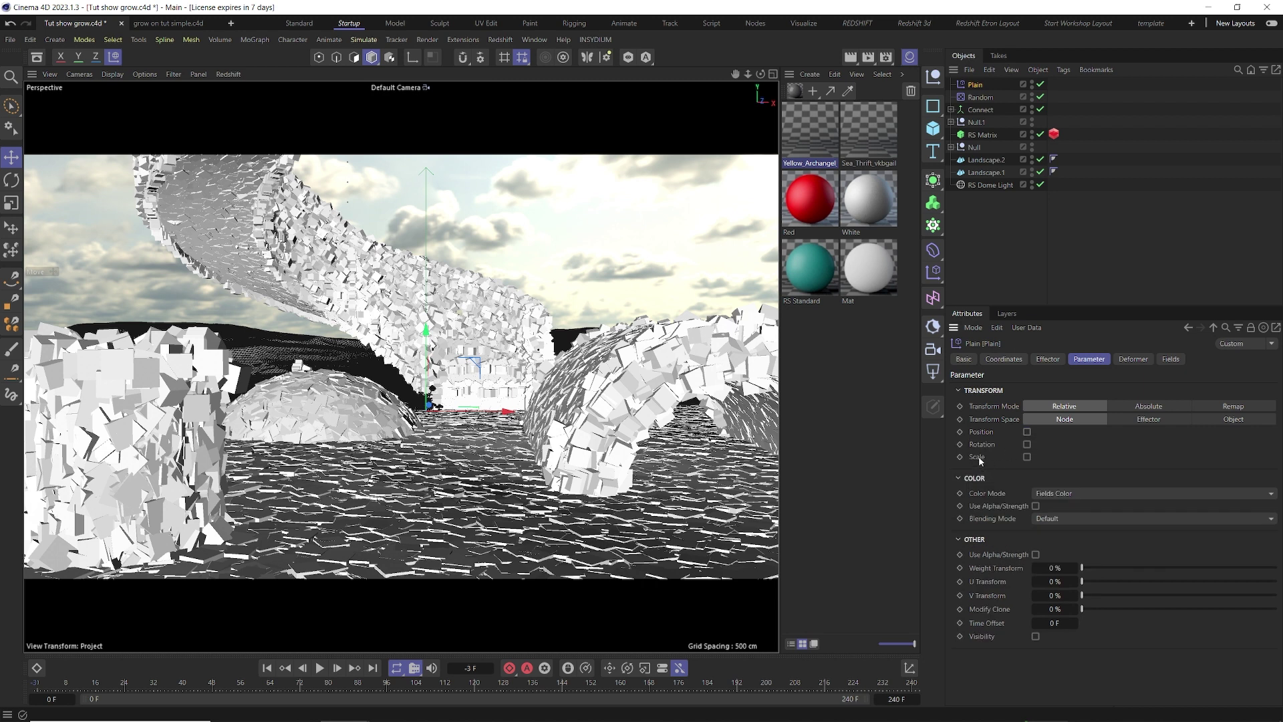
pyautogui.click(1027, 457)
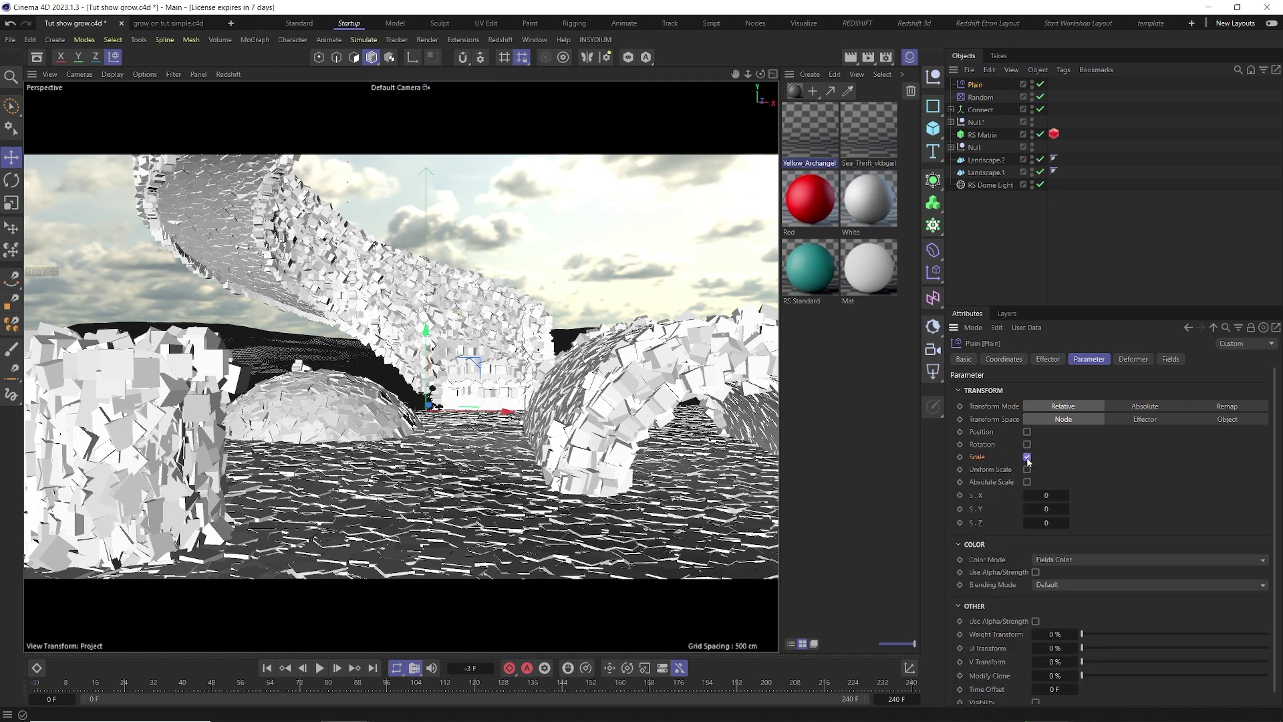
pyautogui.click(1027, 469)
pyautogui.click(1047, 495)
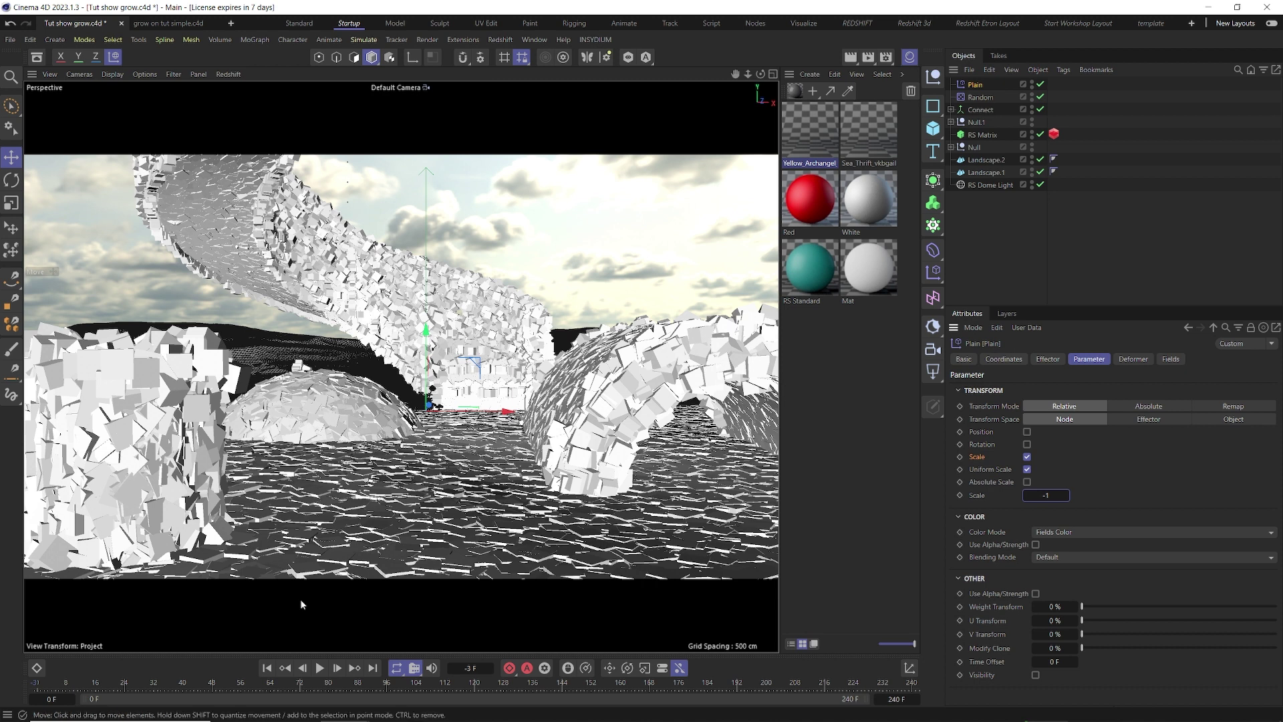
# - Add the Plain effector to the RS Matrix object's effector list, above Random
pyautogui.click(990, 135)
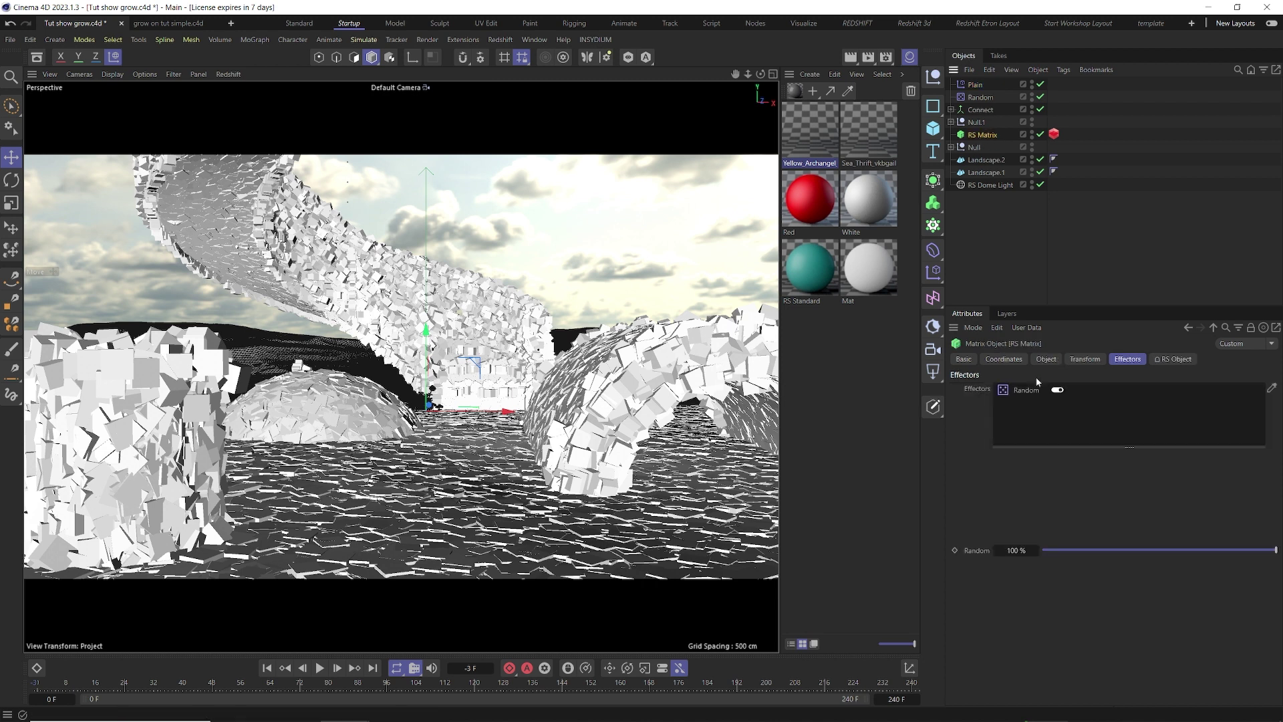
pyautogui.moveTo(974, 84); pyautogui.dragTo(1027, 389)
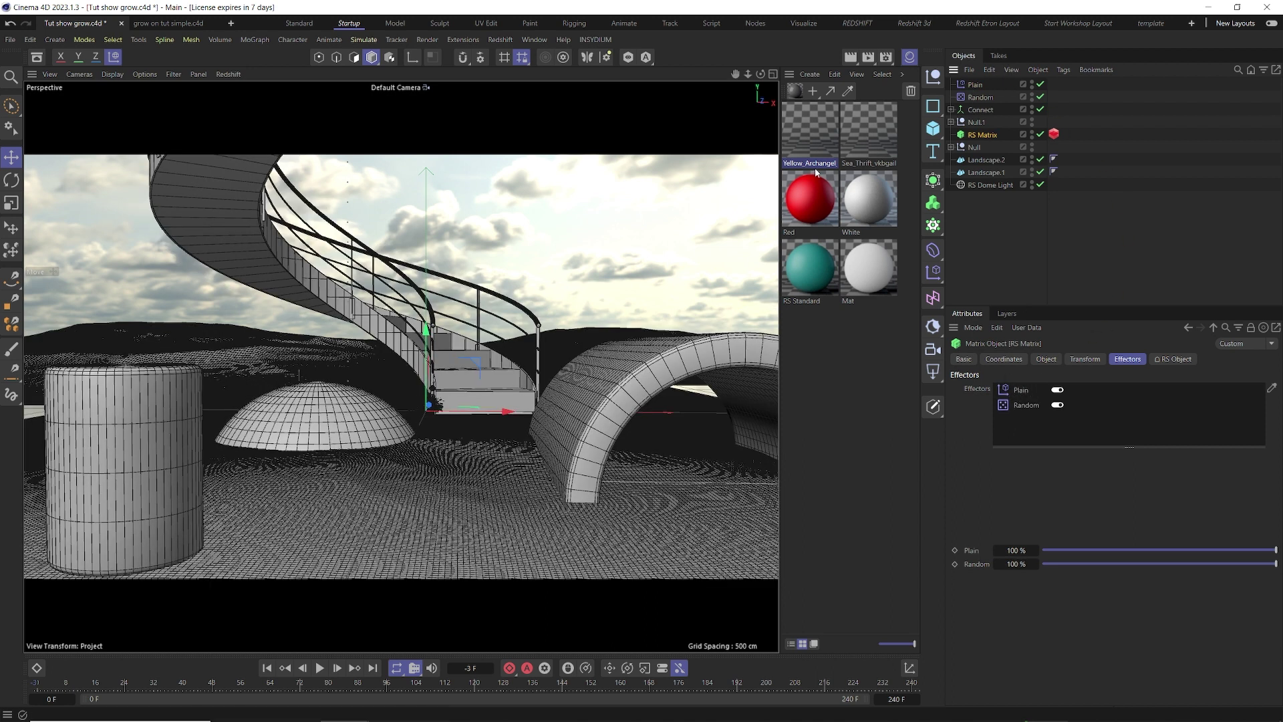
# - Move Null and Null.1 along negative X to hide the plants behind the cylinder, and shift Landscape.2 in the same direction
pyautogui.click(977, 125)
pyautogui.keyDown('ctrl'); pyautogui.click(975, 148); pyautogui.keyUp('ctrl')
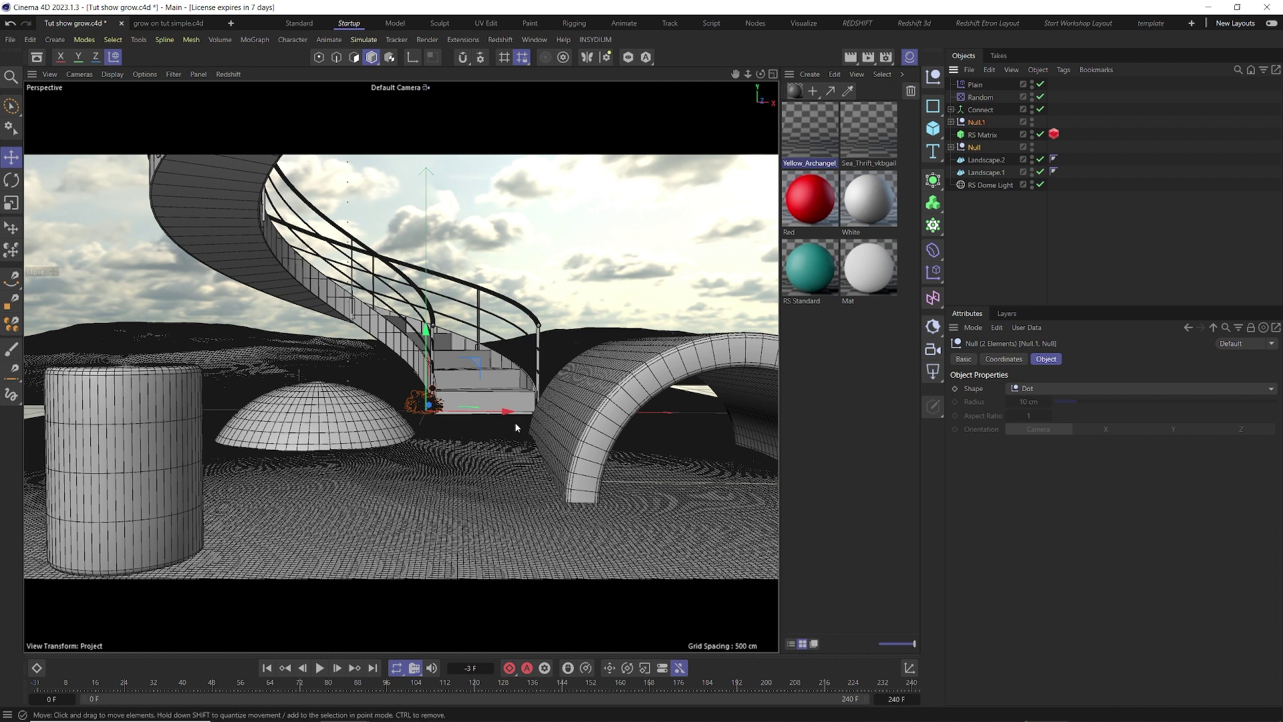
pyautogui.moveTo(516, 427); pyautogui.dragTo(134, 425)
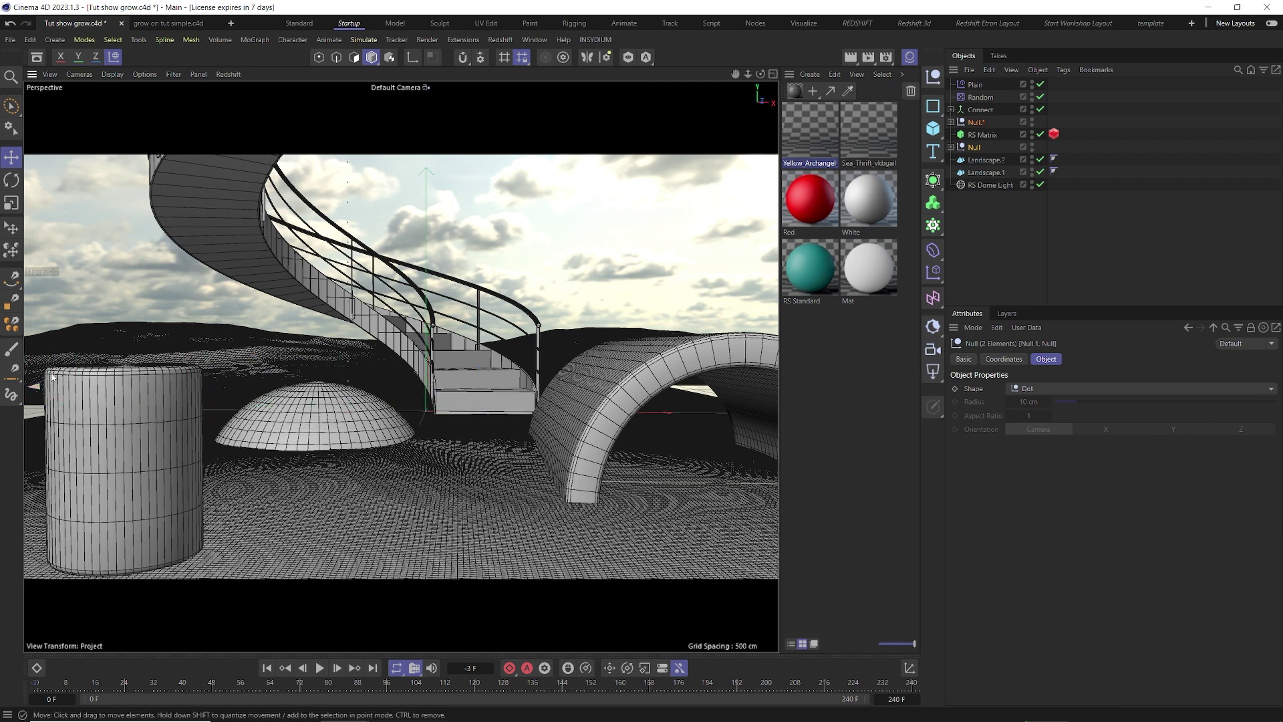
pyautogui.click(122, 340)
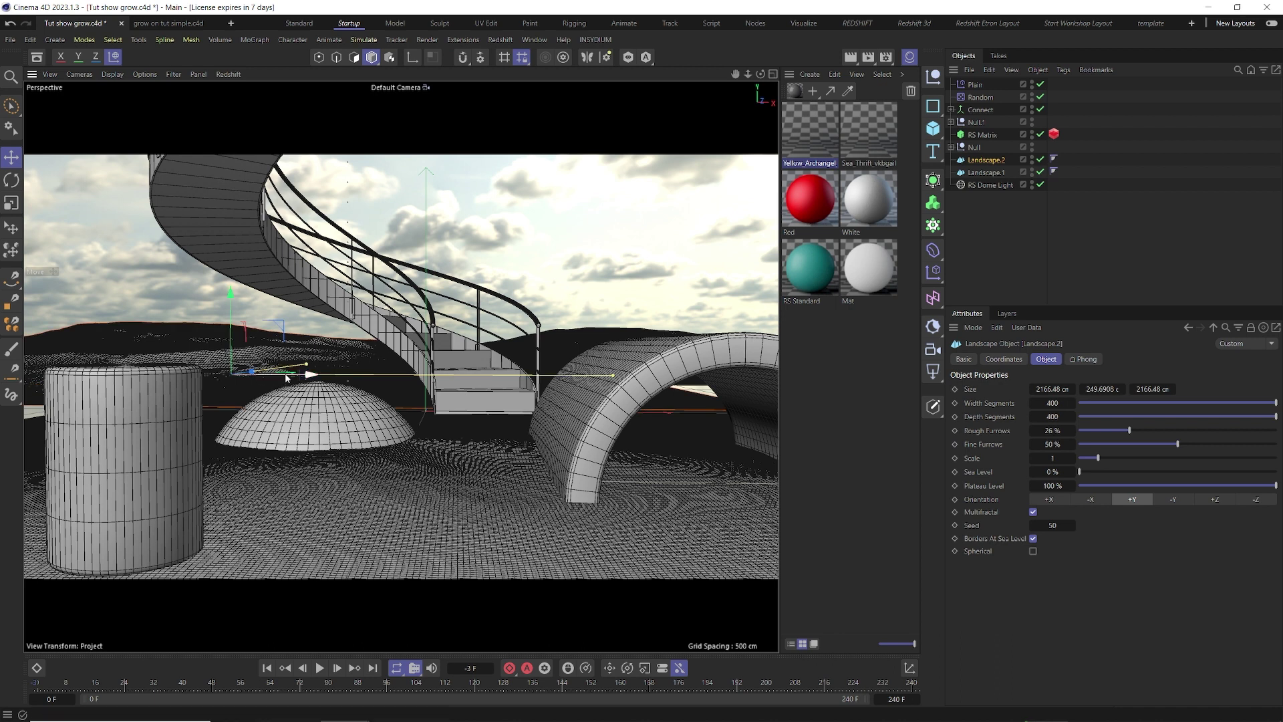
pyautogui.moveTo(286, 378); pyautogui.dragTo(147, 390)
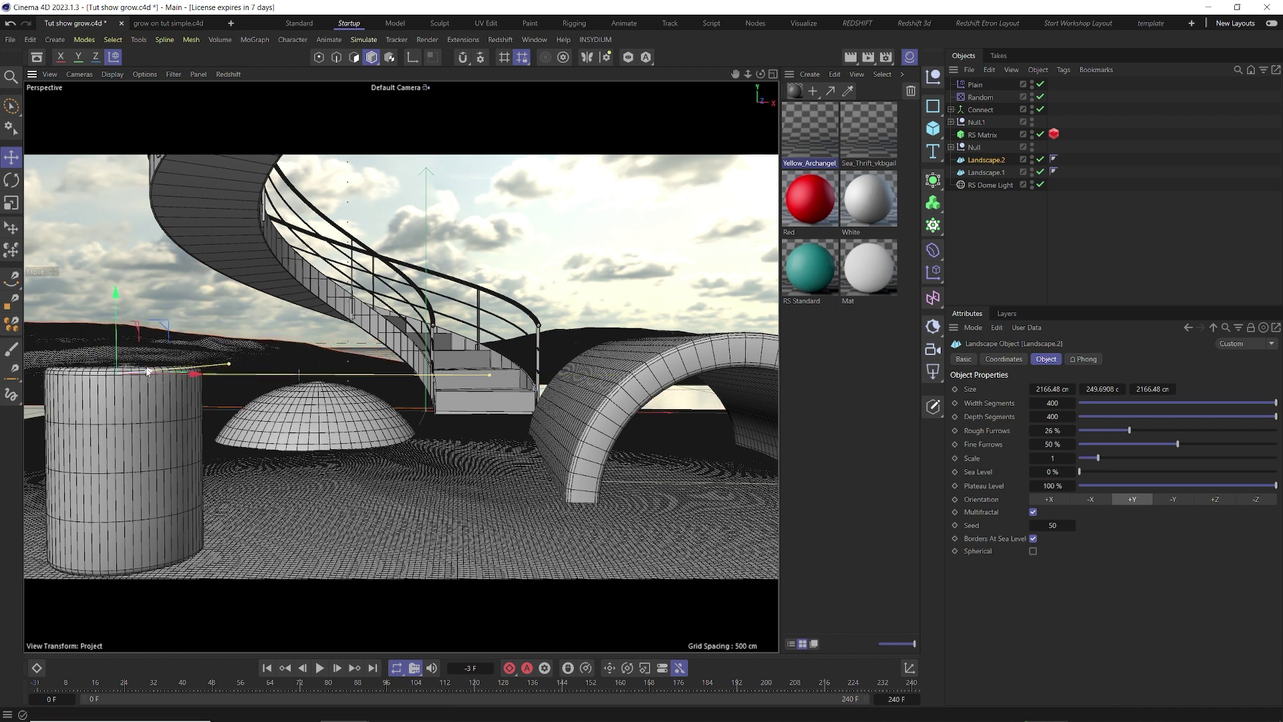
# - Add a Spherical Field to the Plain effector and scale it up to about 312 cm
pyautogui.press('t')
pyautogui.click(975, 84)
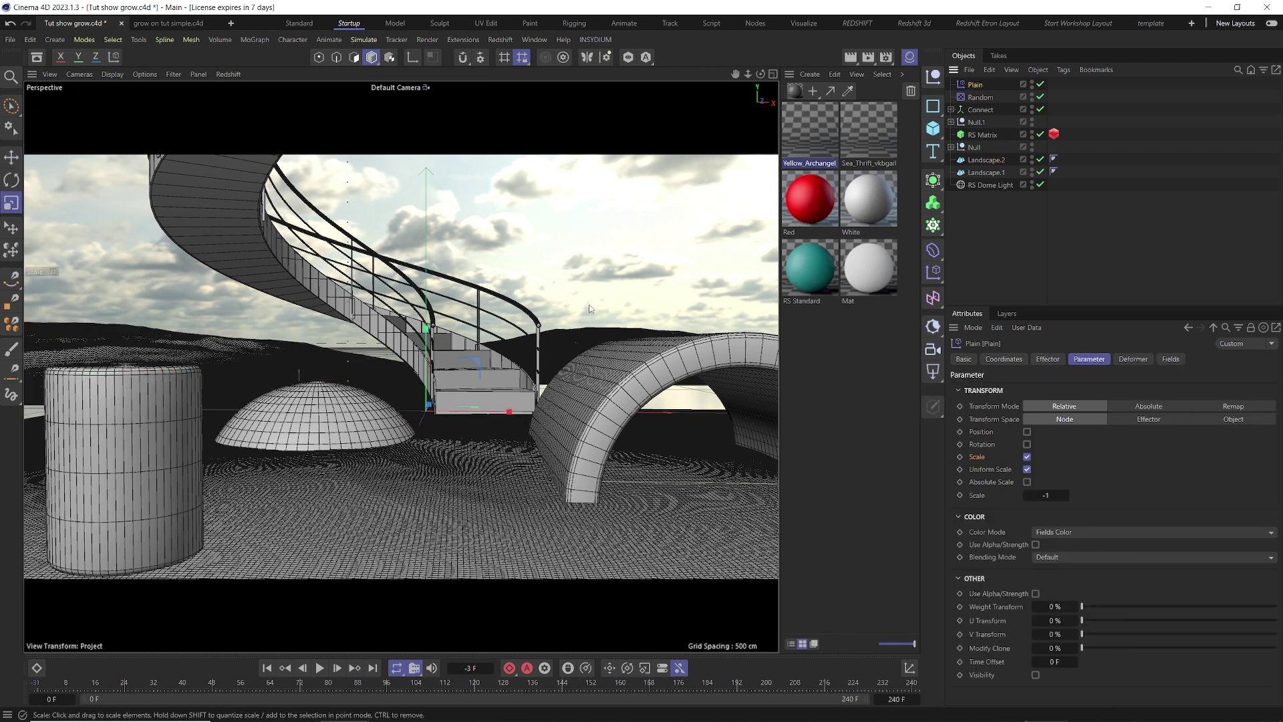
pyautogui.click(1175, 360)
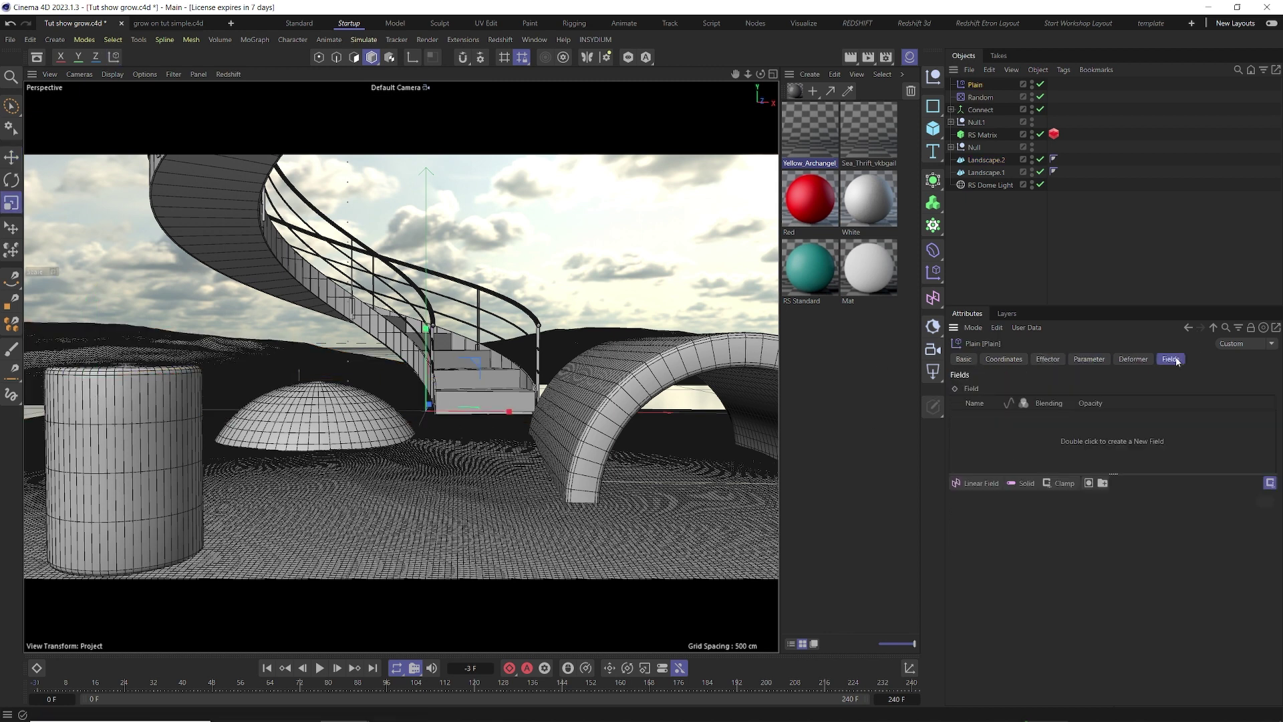
pyautogui.click(981, 483)
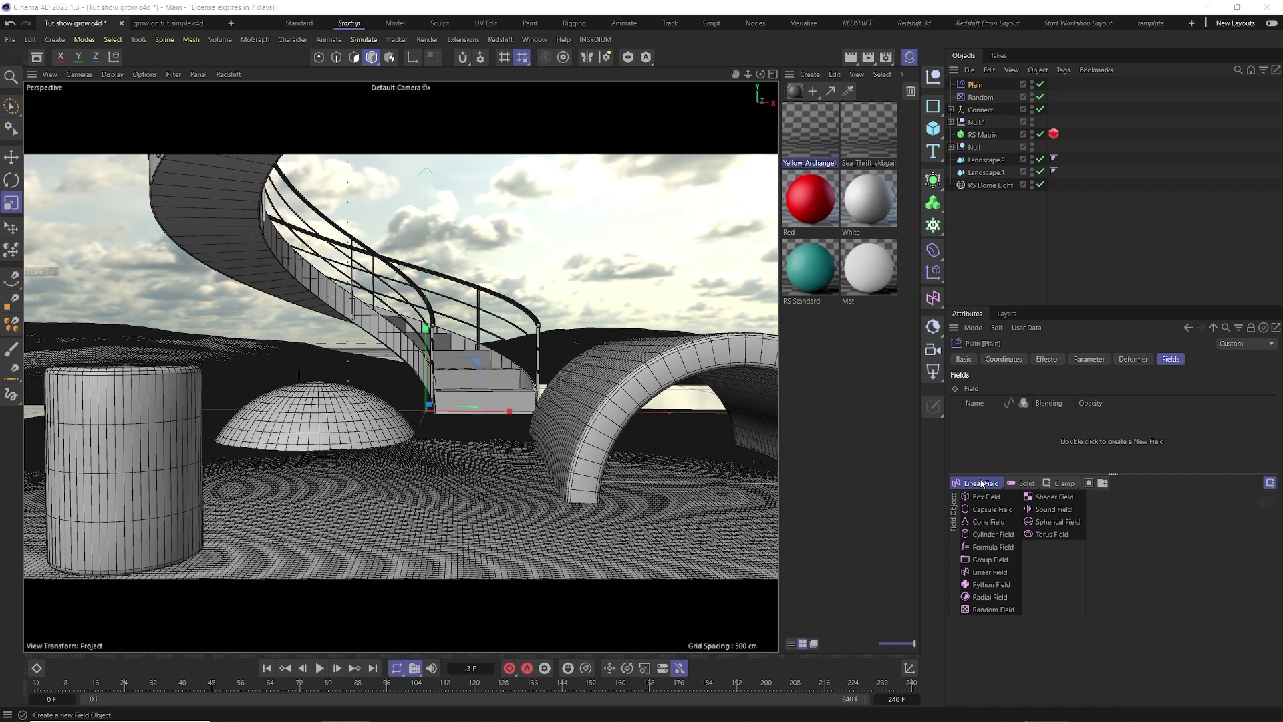
pyautogui.click(1037, 523)
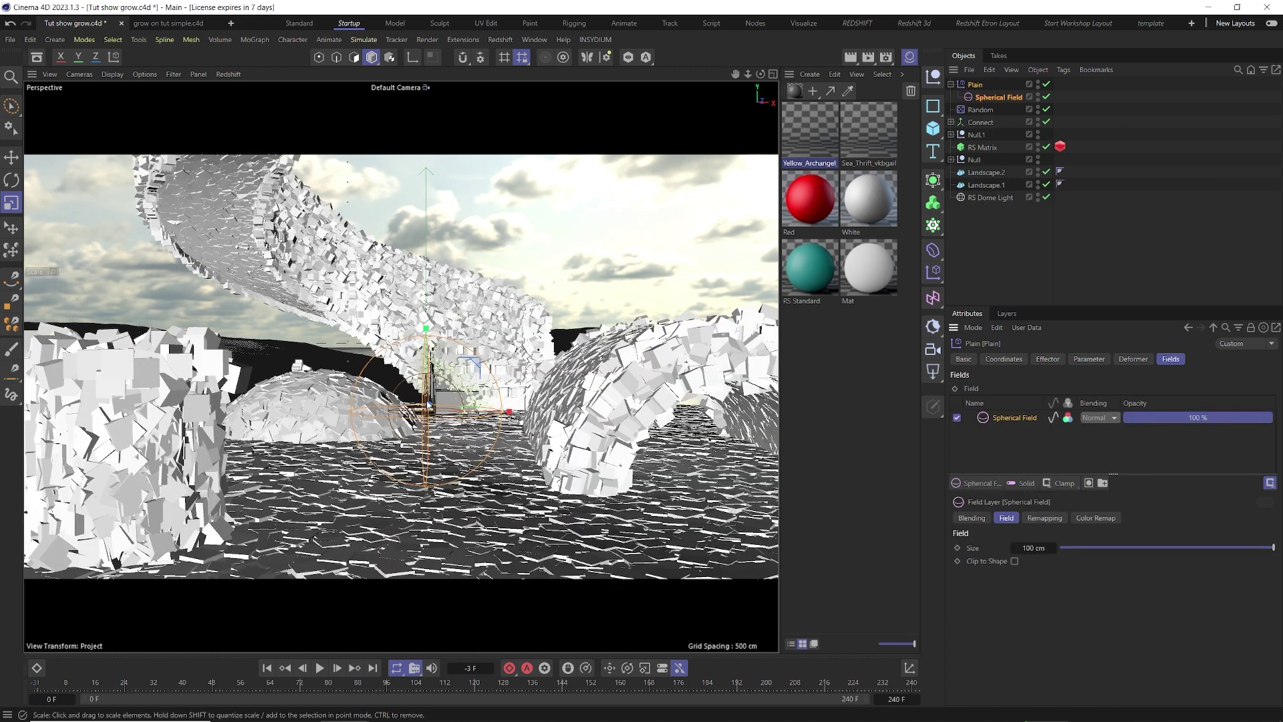
pyautogui.moveTo(441, 404); pyautogui.dragTo(695, 399)
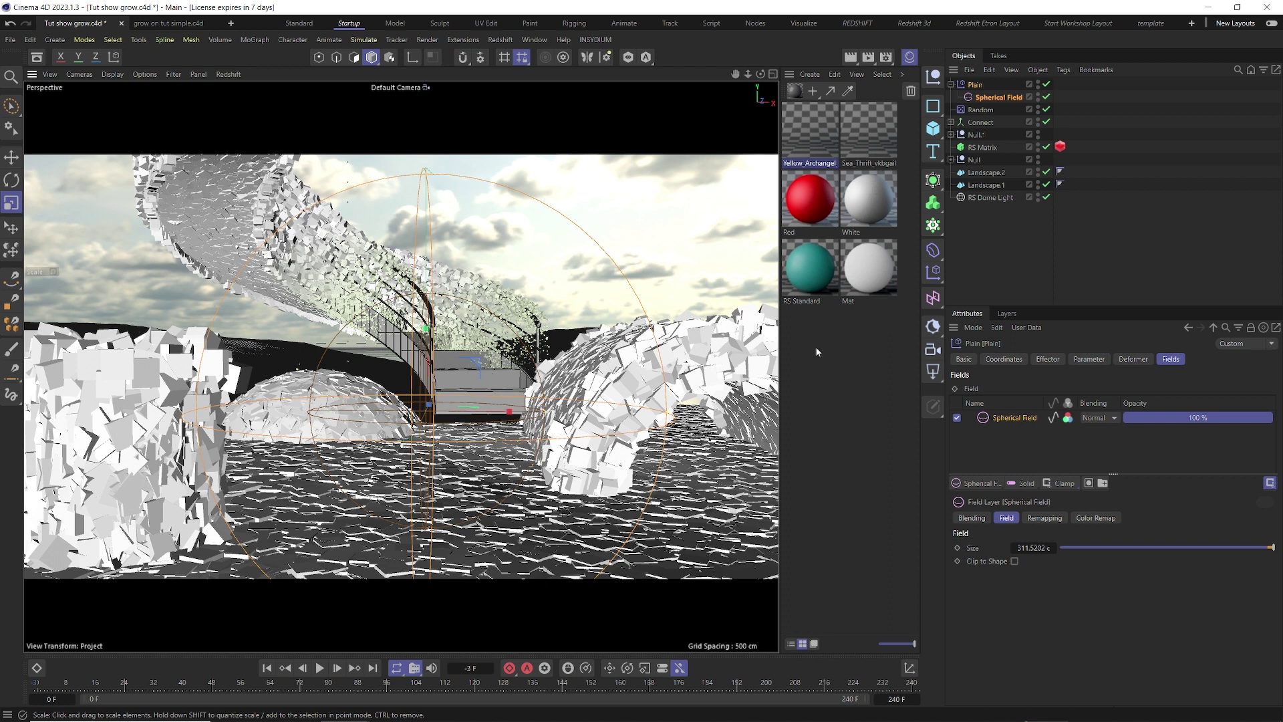
# - Add an Invert modifier layer above the Spherical Field and collapse the Plain effector's hierarchy
pyautogui.click(1052, 483)
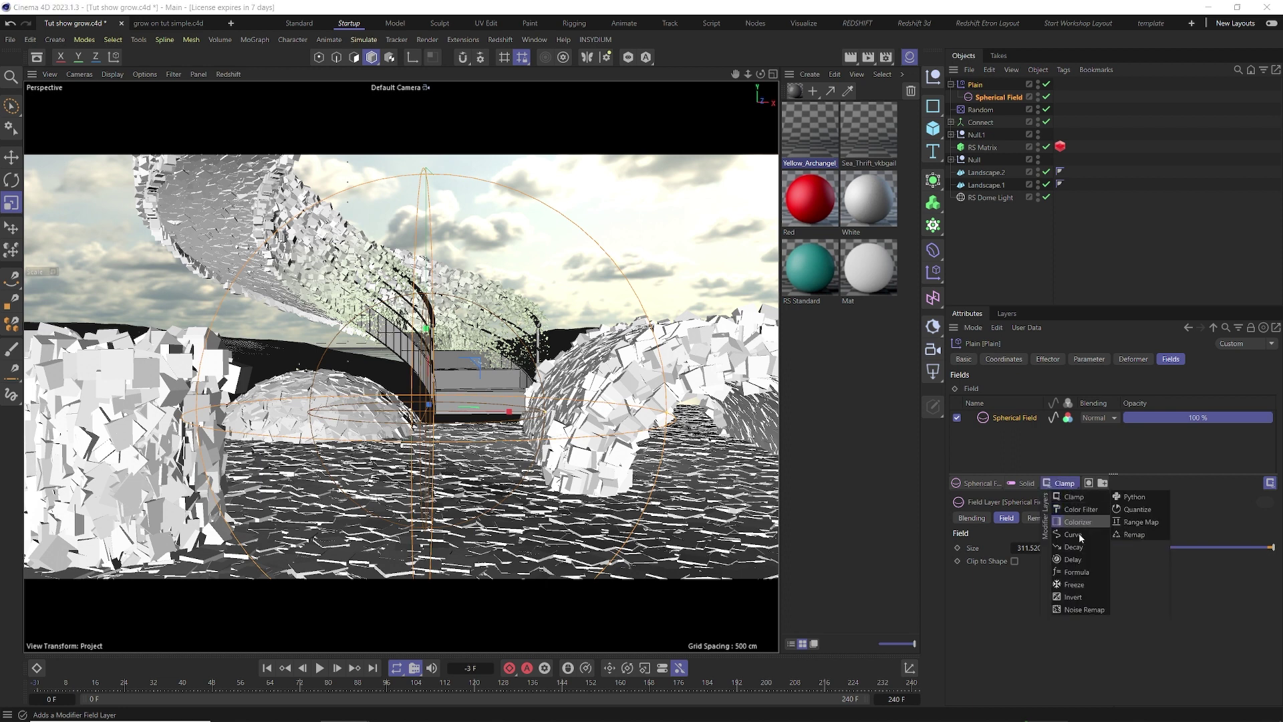
pyautogui.click(1072, 597)
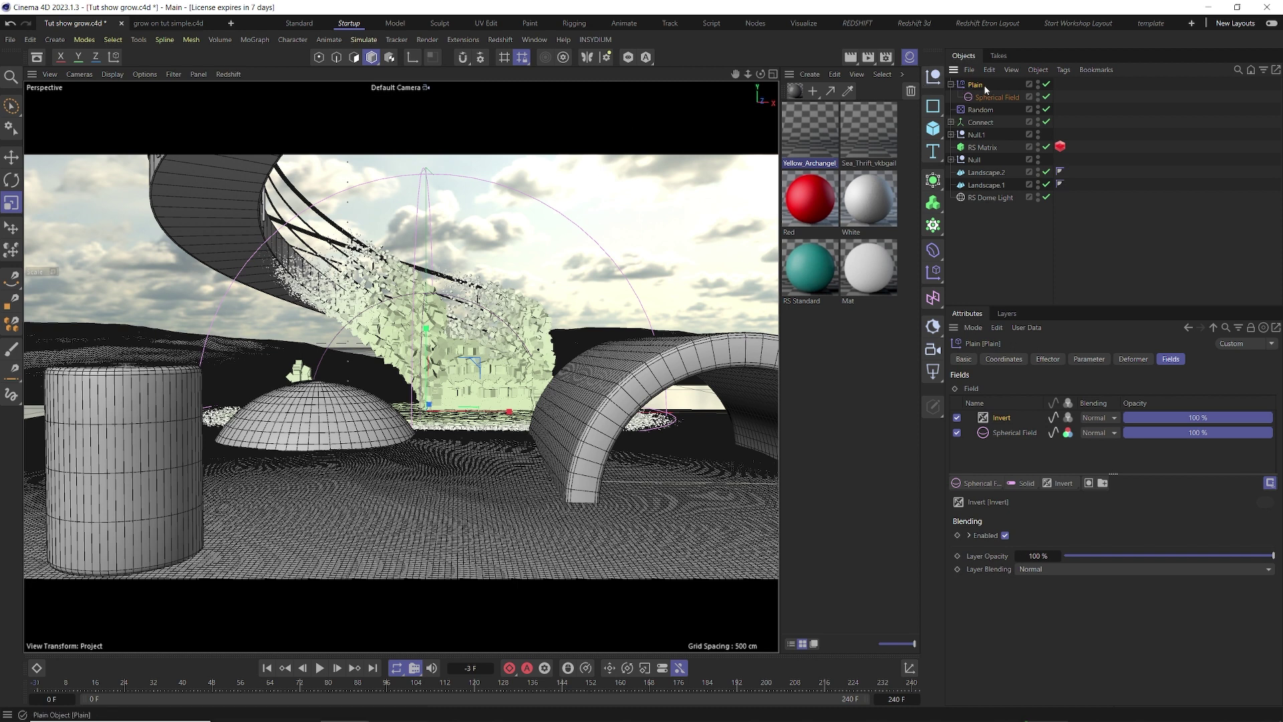
pyautogui.click(951, 85)
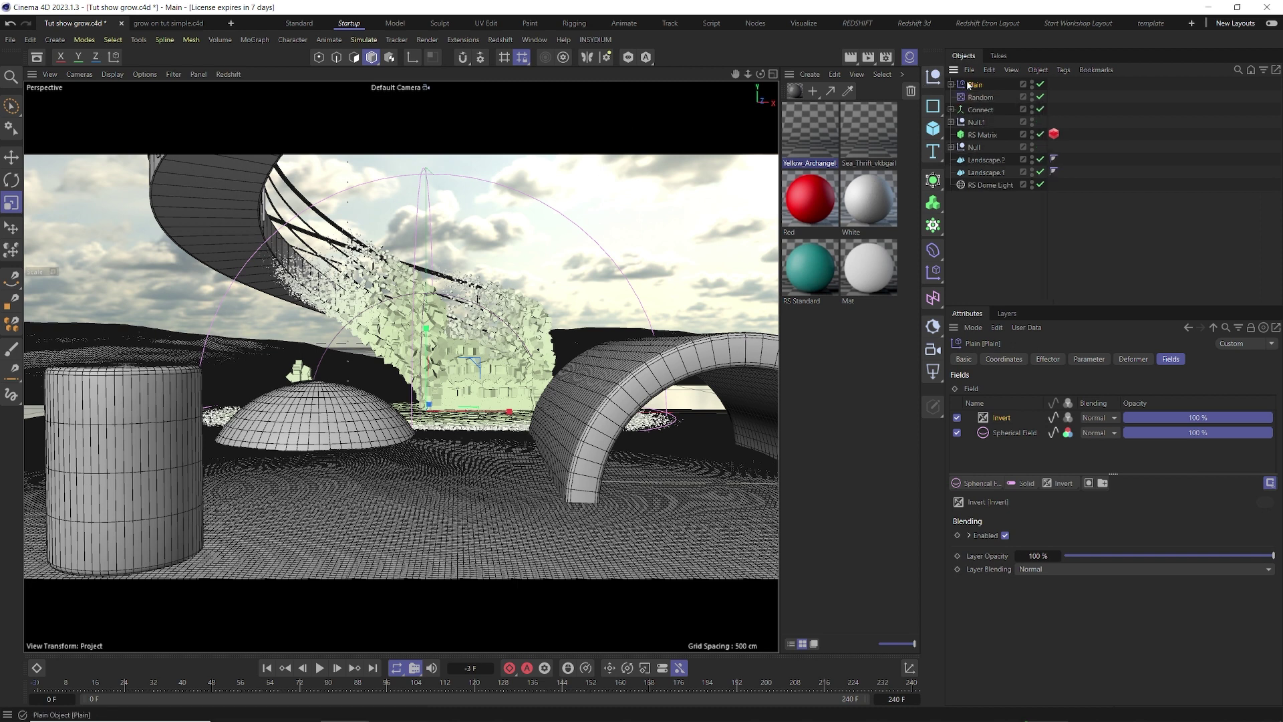
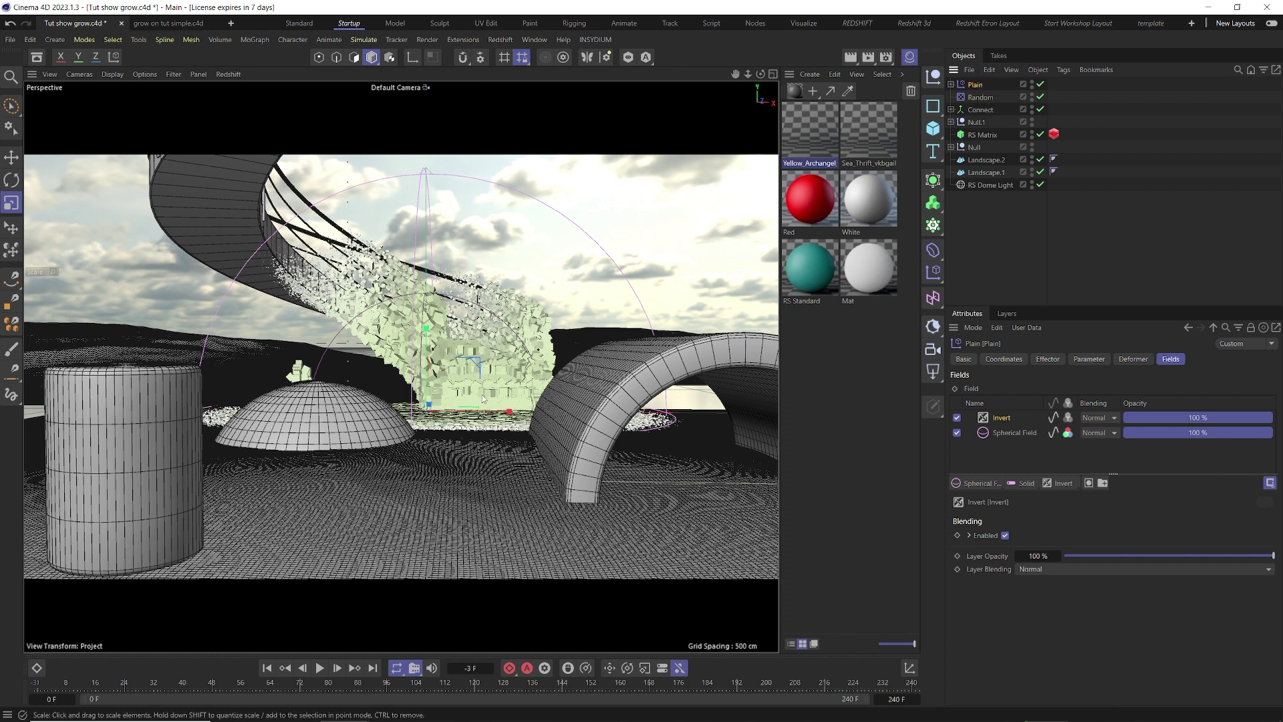
# - Move the Plain effector with its field toward the camera, over the dome and arch, and expand its hierarchy
pyautogui.press('e')
pyautogui.middleClick(612, 321)
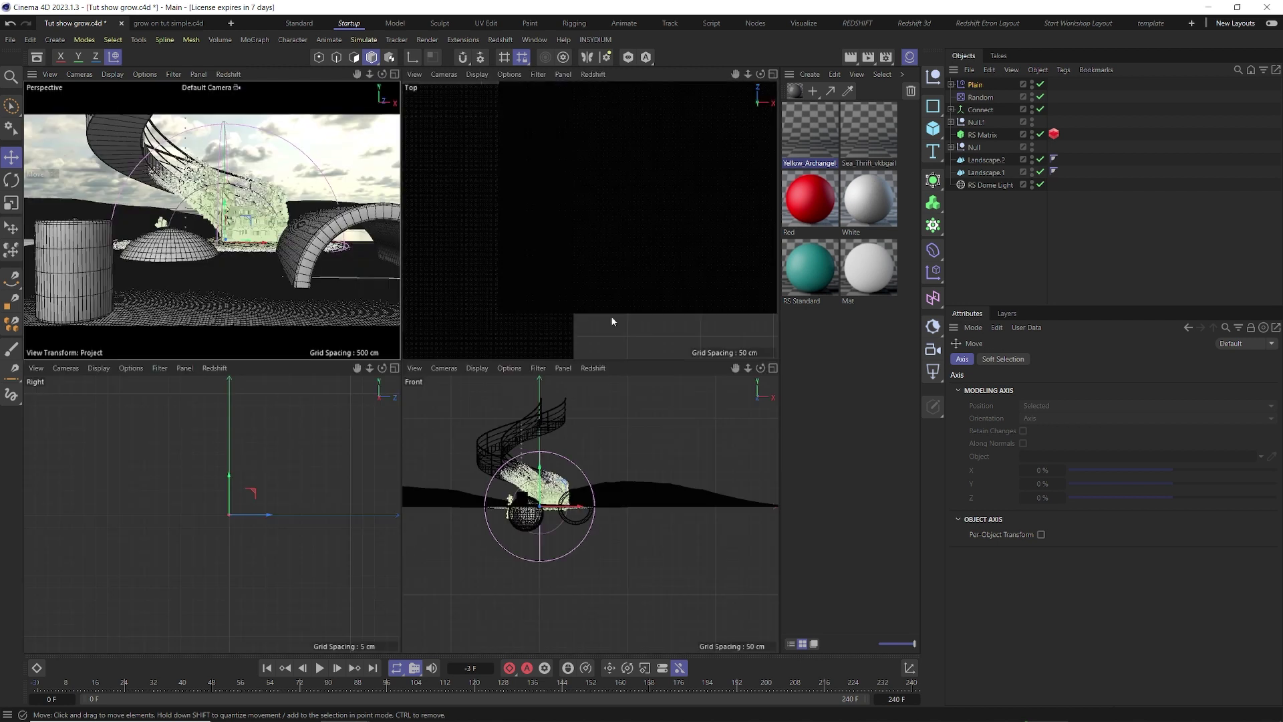
pyautogui.scroll(-5, 595, 194)
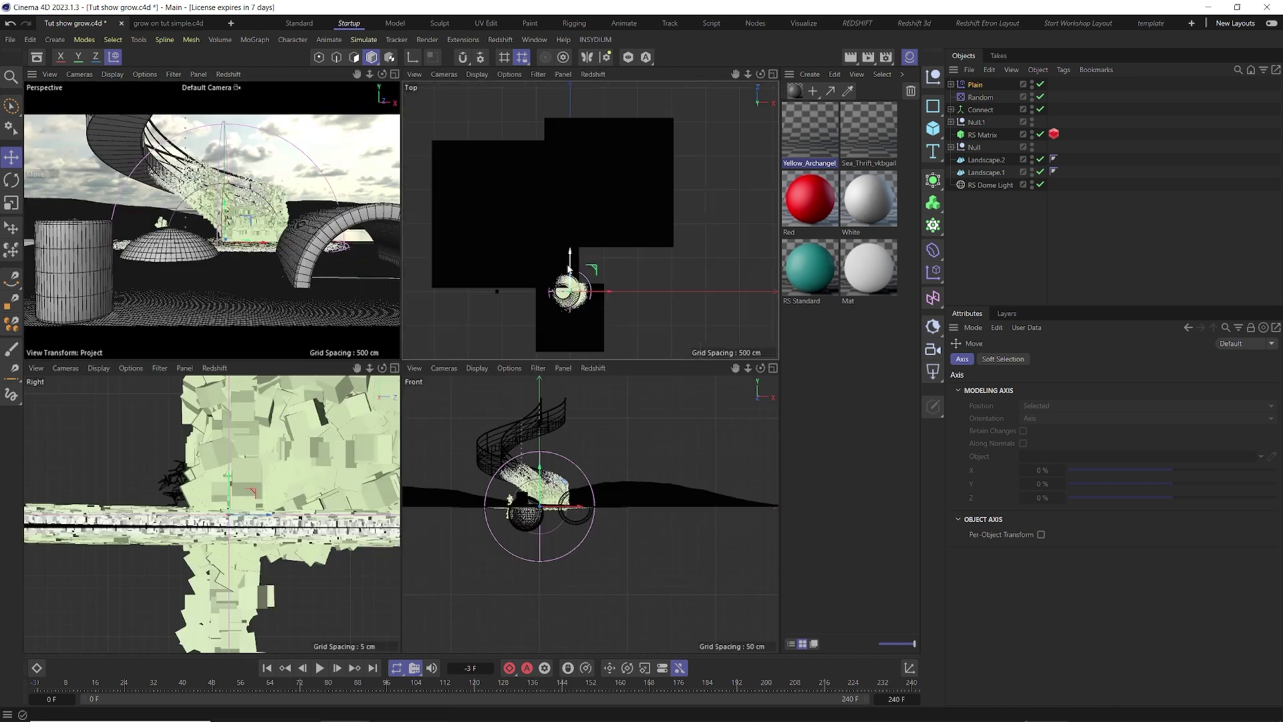
pyautogui.scroll(5, 575, 331)
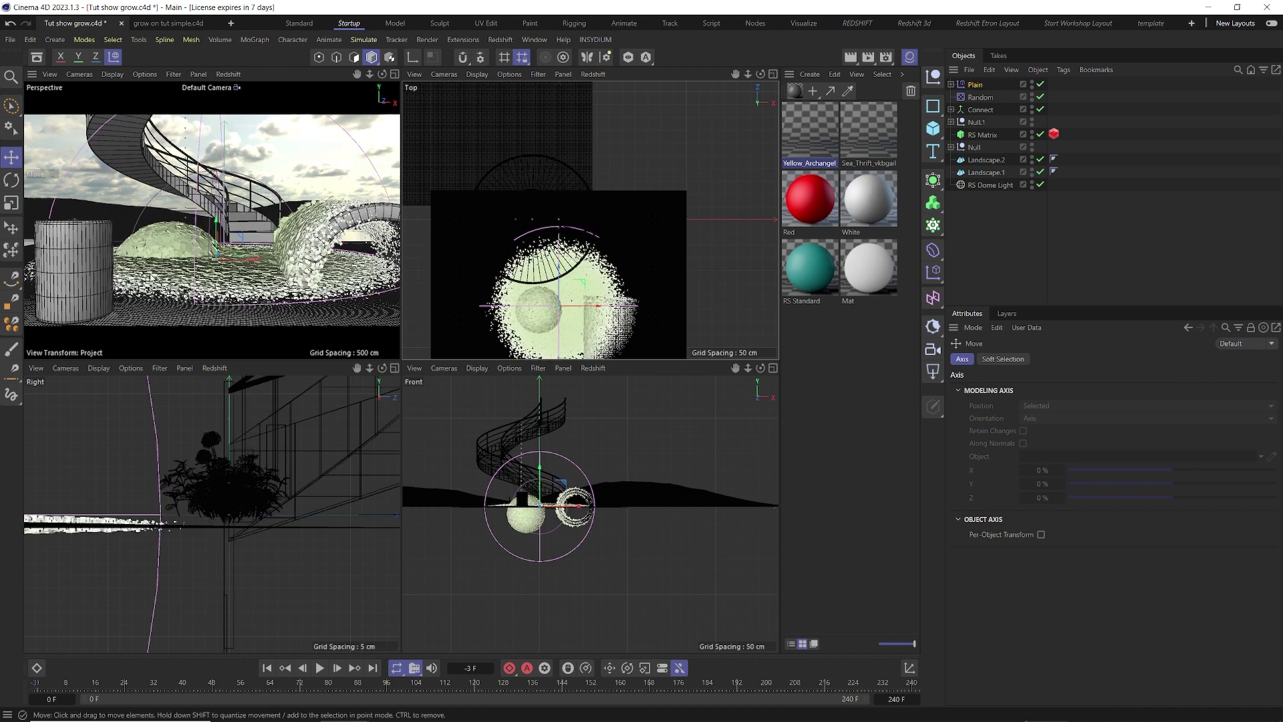
pyautogui.middleClick(138, 296)
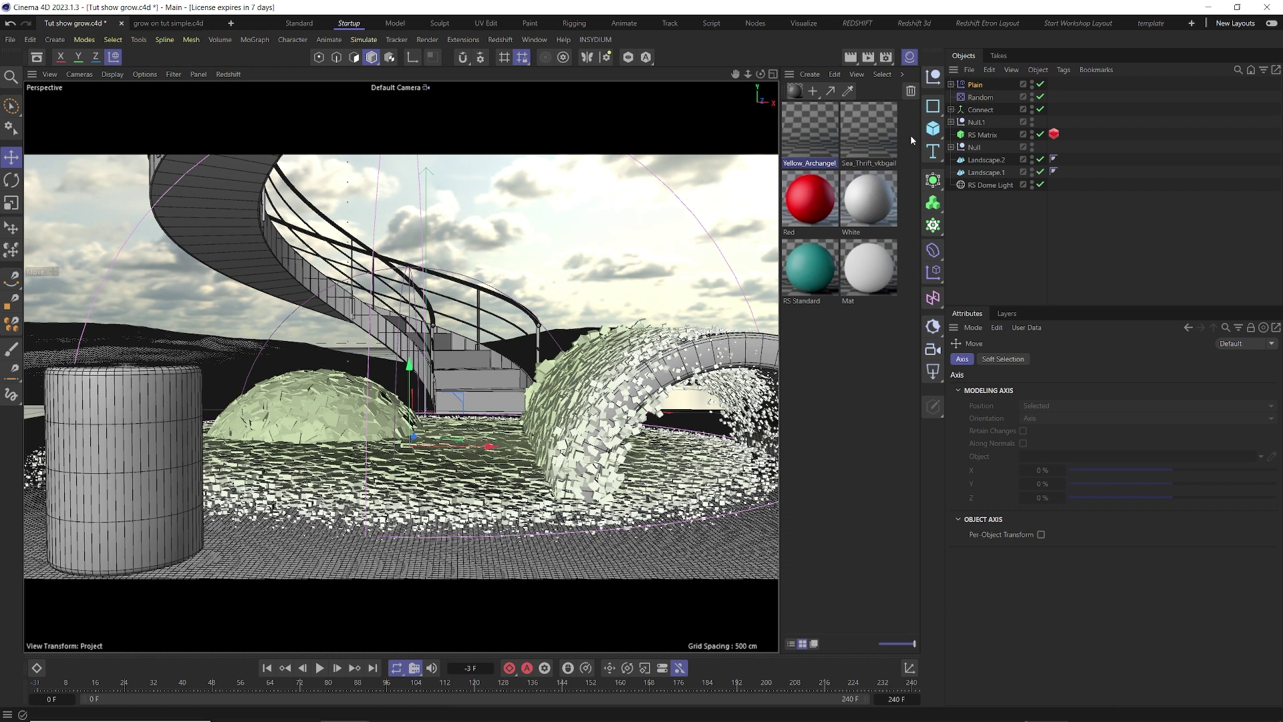
pyautogui.click(950, 85)
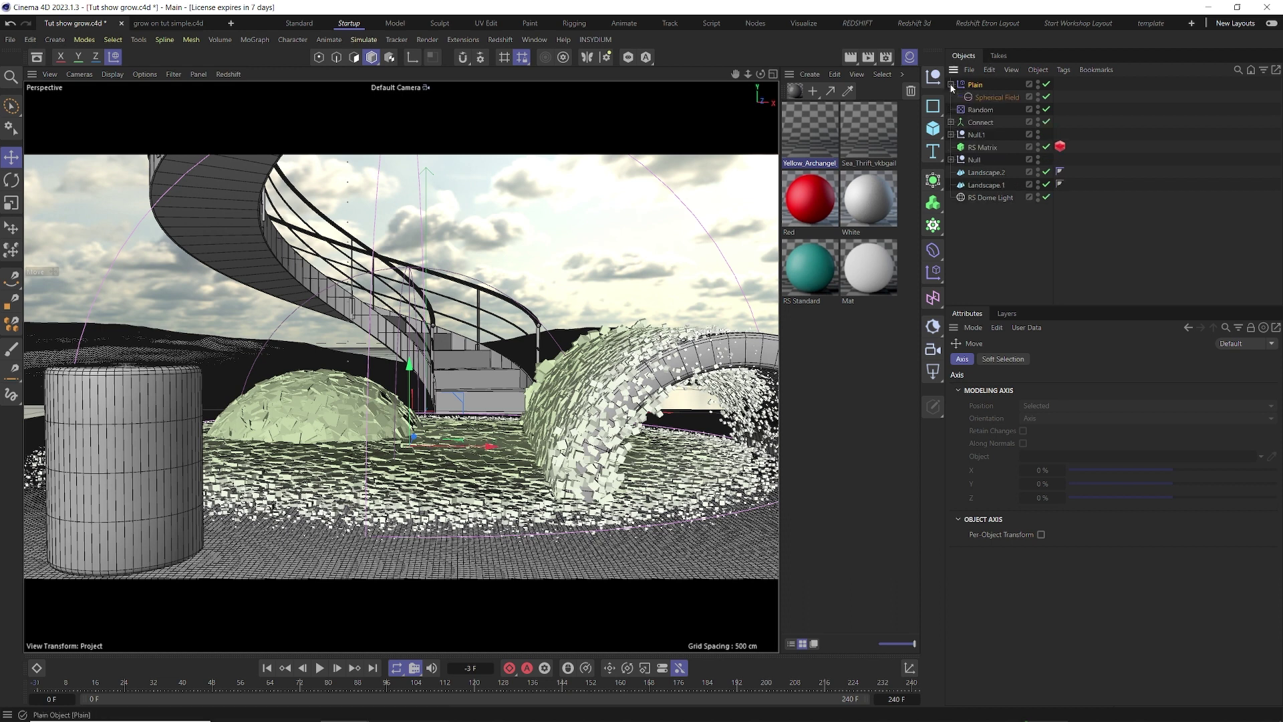
# - Try the Spherical Field's remapping Inner Offset at 100% and reduce it to 42%
pyautogui.click(983, 98)
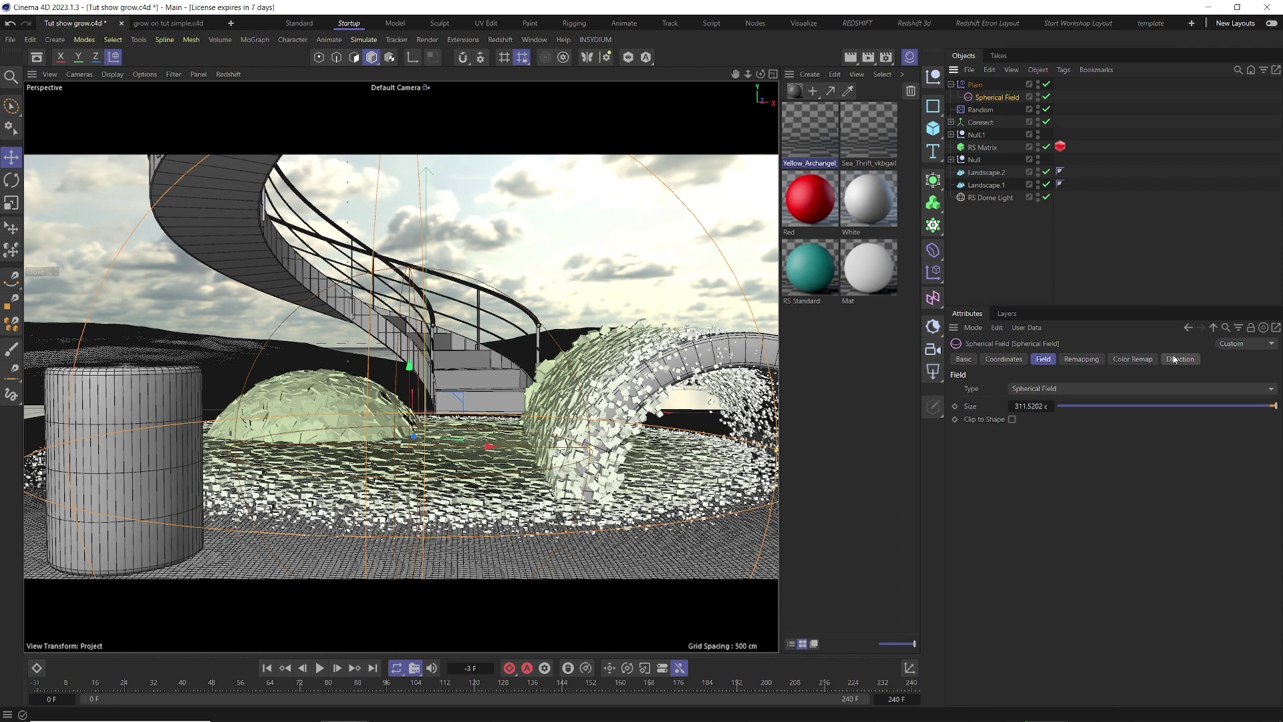
pyautogui.click(1100, 361)
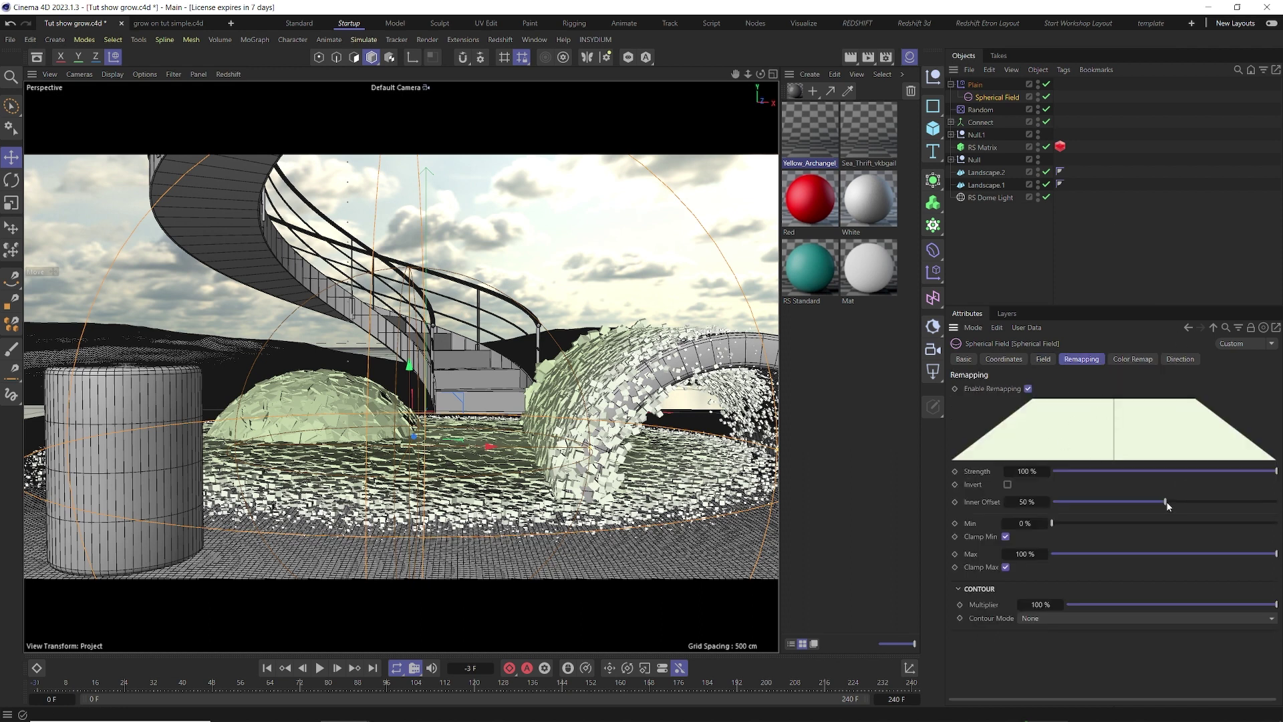
pyautogui.moveTo(1167, 506); pyautogui.dragTo(1281, 477)
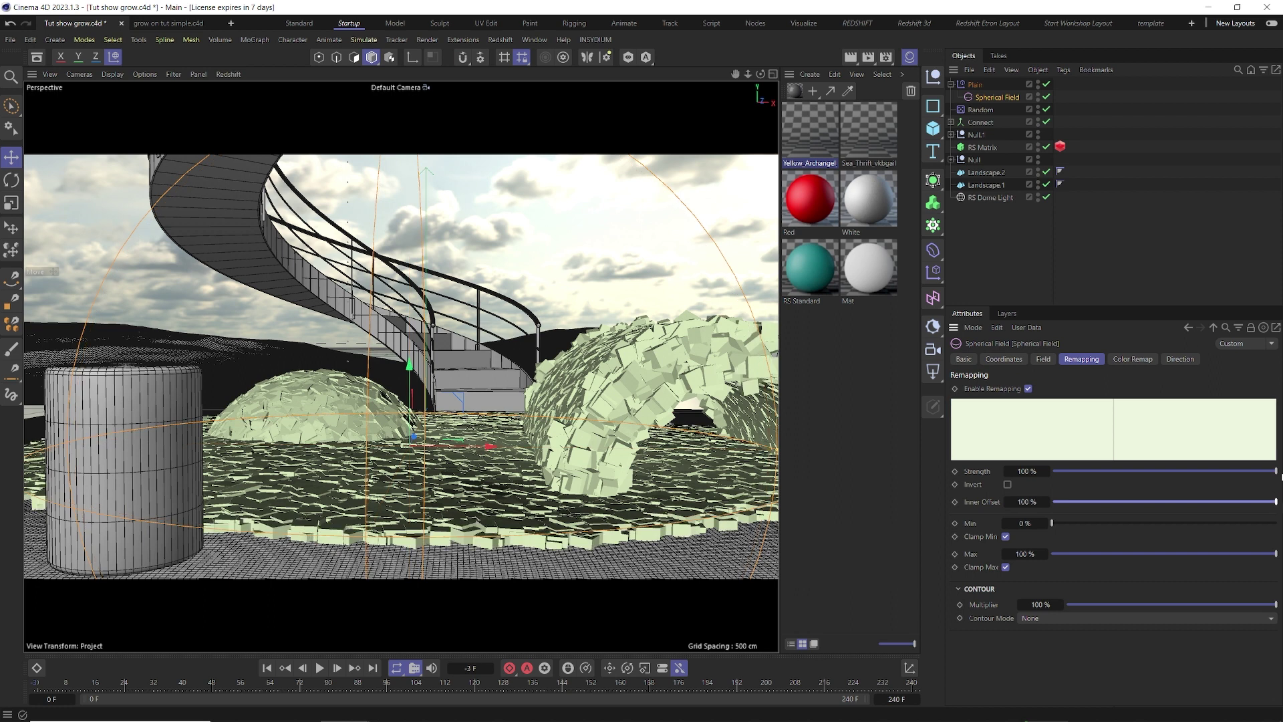
pyautogui.moveTo(1280, 477); pyautogui.dragTo(1148, 488)
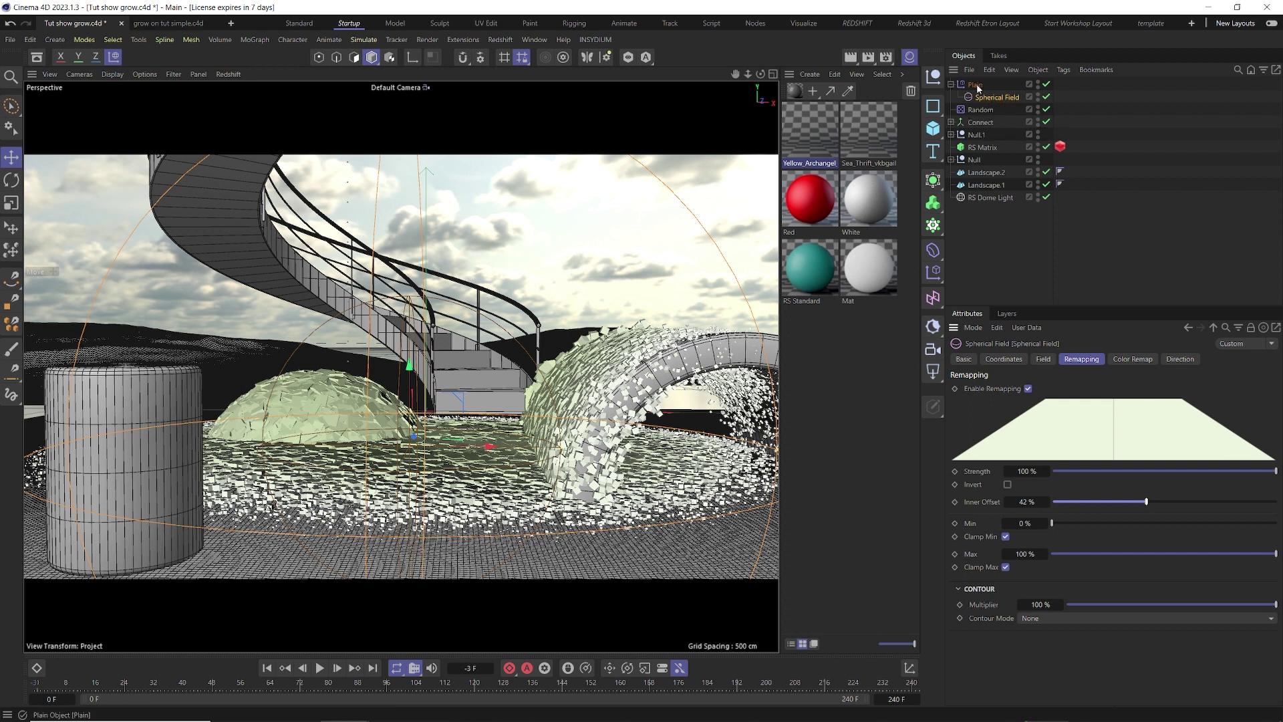
# - Reset the Spherical Field's size to 100 cm and set its Inner Offset to 56%
pyautogui.click(1050, 360)
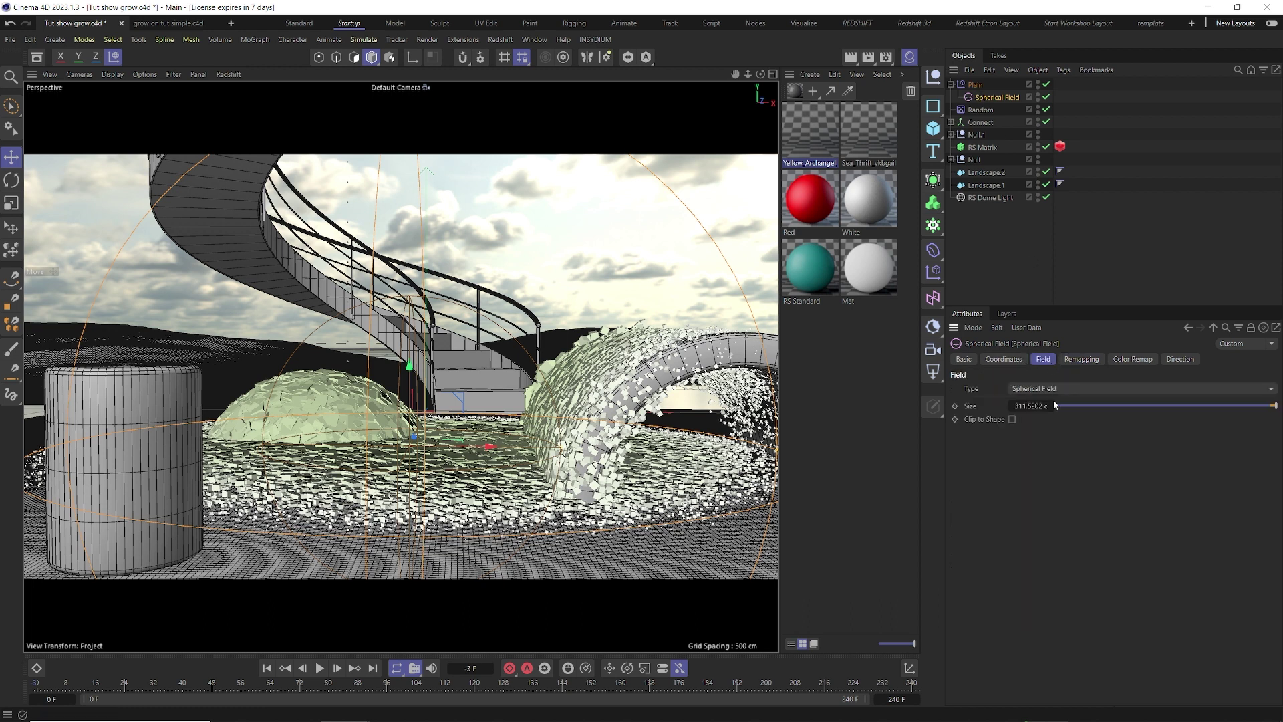
pyautogui.click(1271, 406)
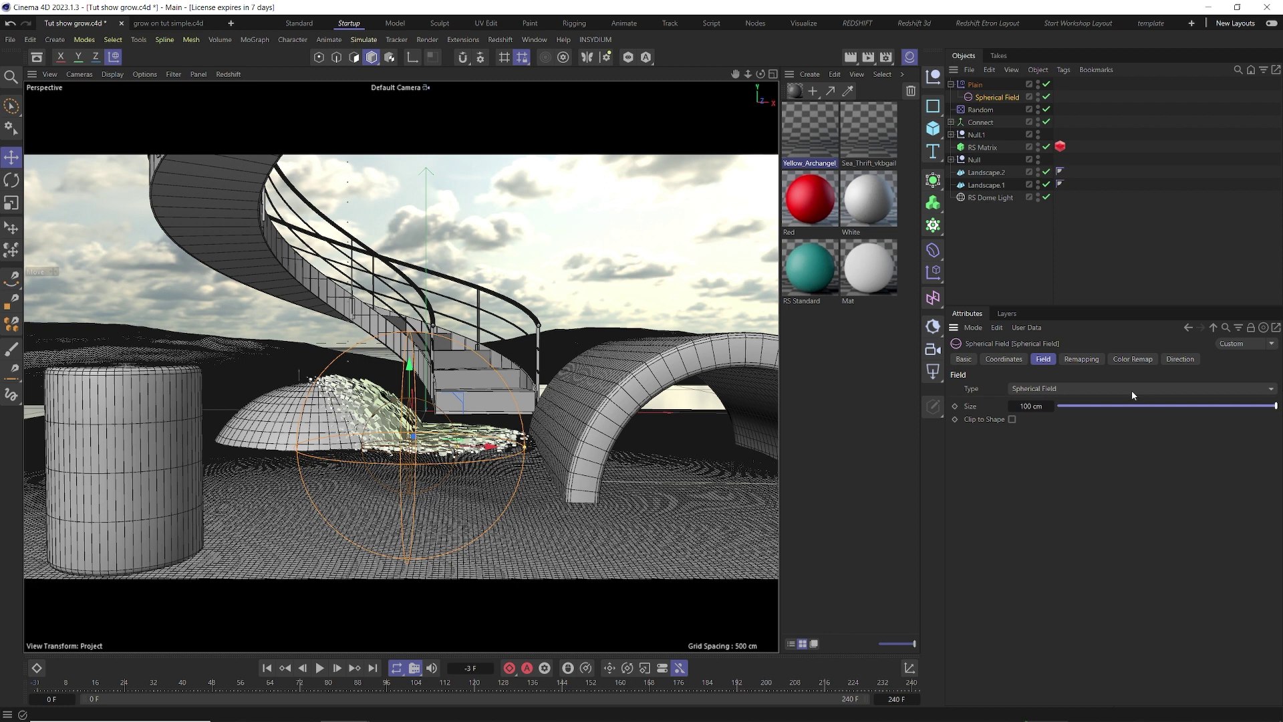
pyautogui.click(1081, 360)
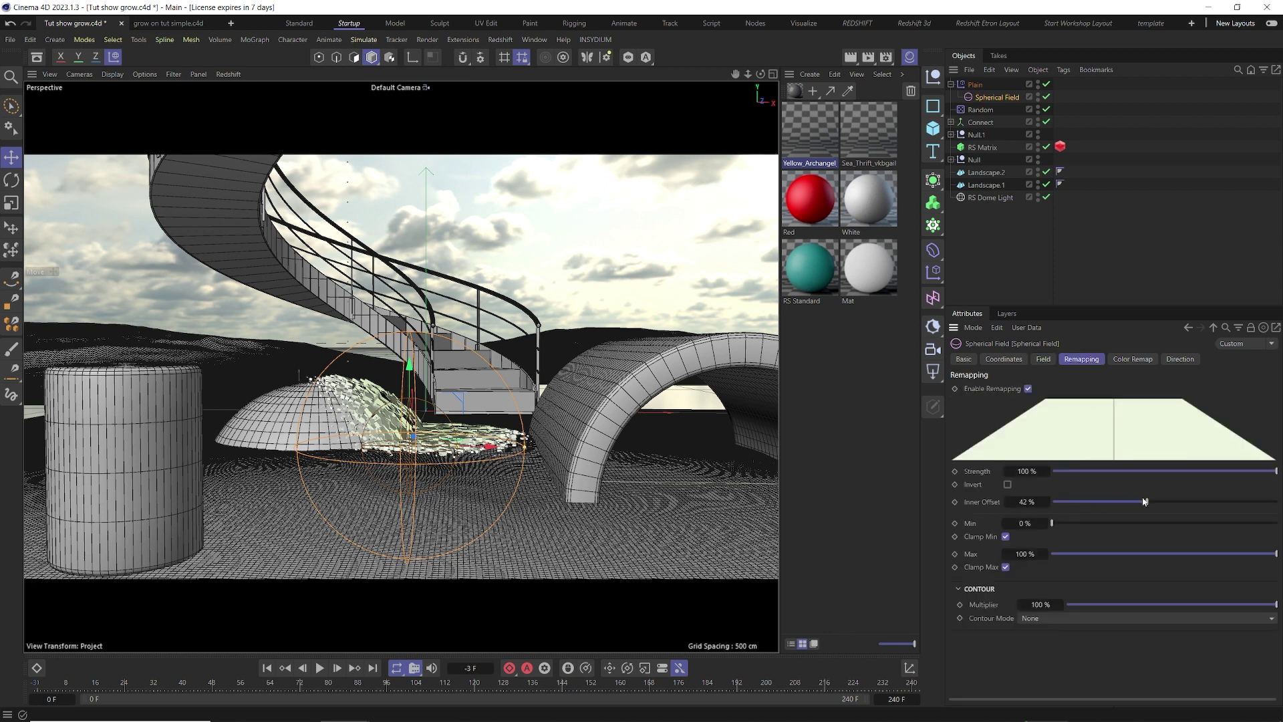
pyautogui.moveTo(1145, 502); pyautogui.dragTo(1179, 500)
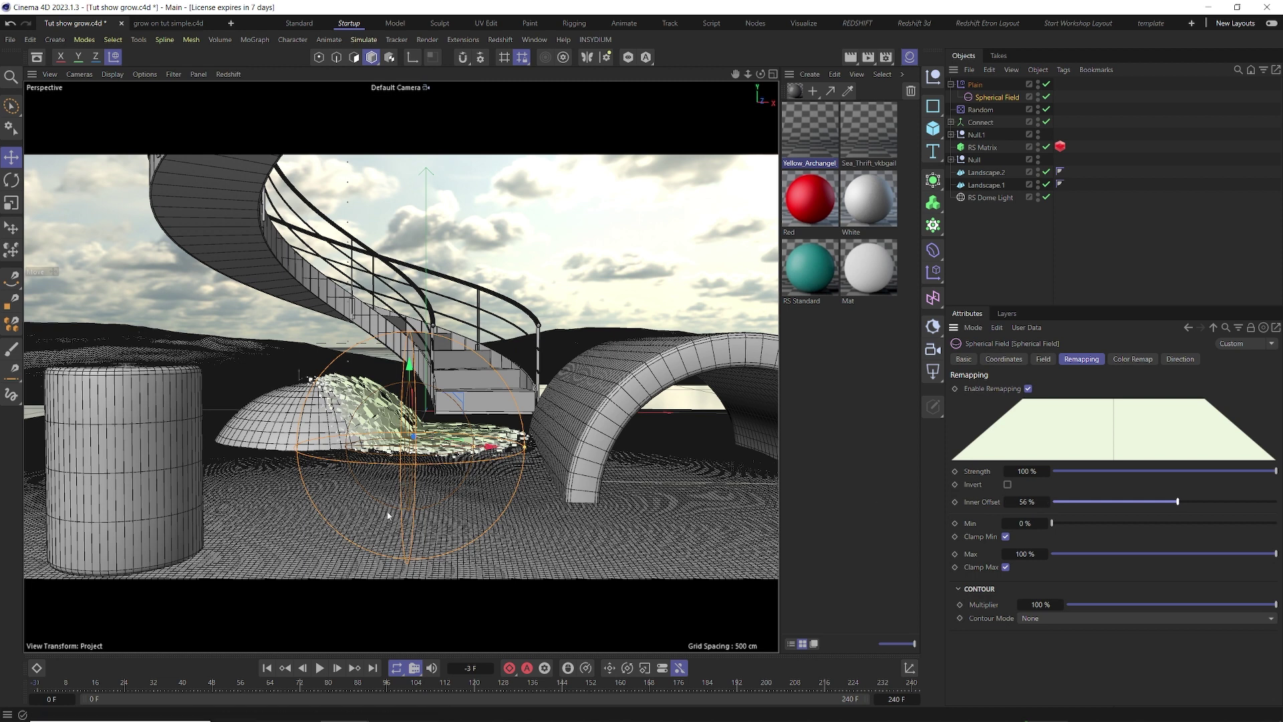
# - Switch the Top view to solid shading and move the Plain effector with its field up onto the spiral staircase
pyautogui.click(980, 84)
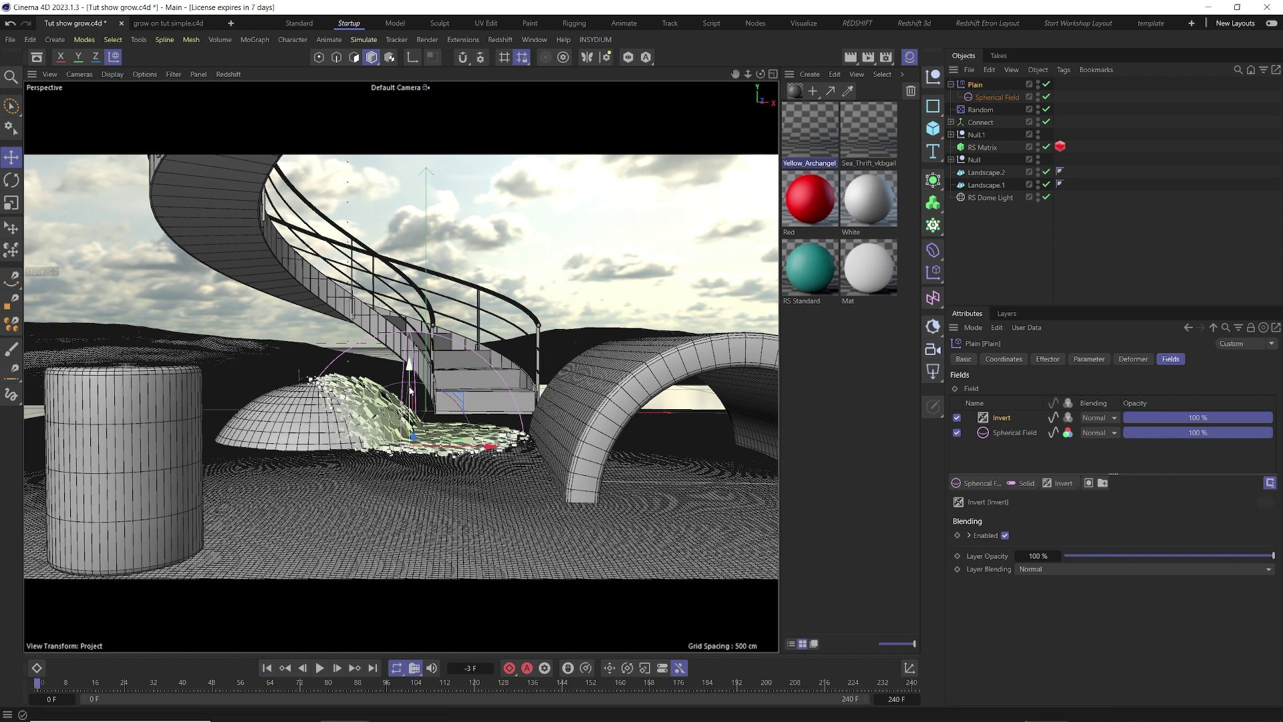
pyautogui.moveTo(409, 364); pyautogui.dragTo(409, 214)
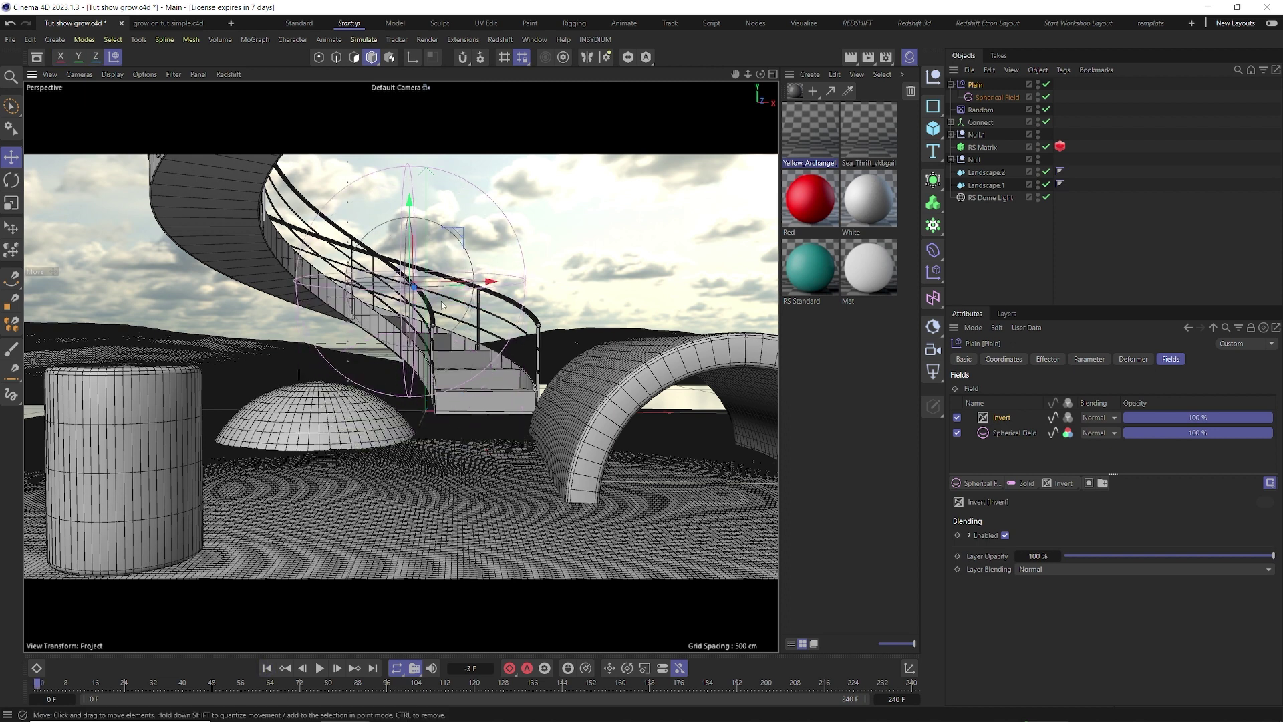
pyautogui.middleClick(597, 185)
pyautogui.moveTo(582, 282); pyautogui.dragTo(555, 197)
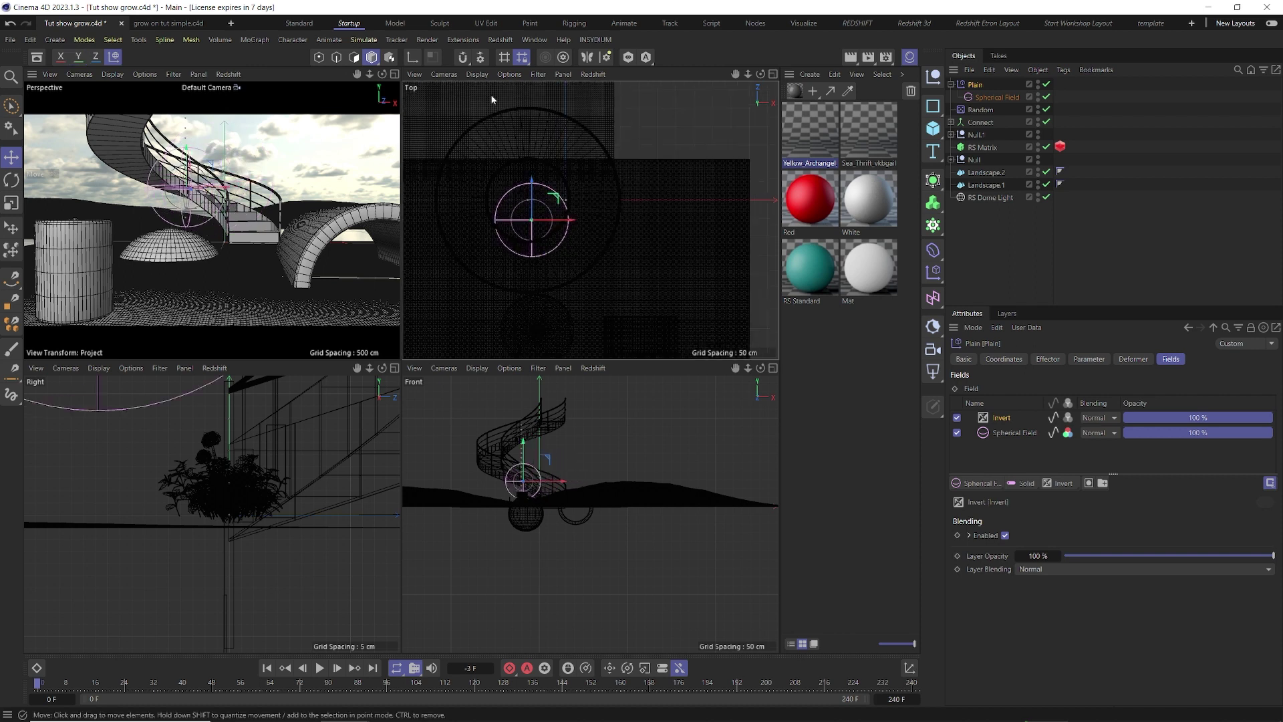
pyautogui.click(478, 75)
pyautogui.click(515, 139)
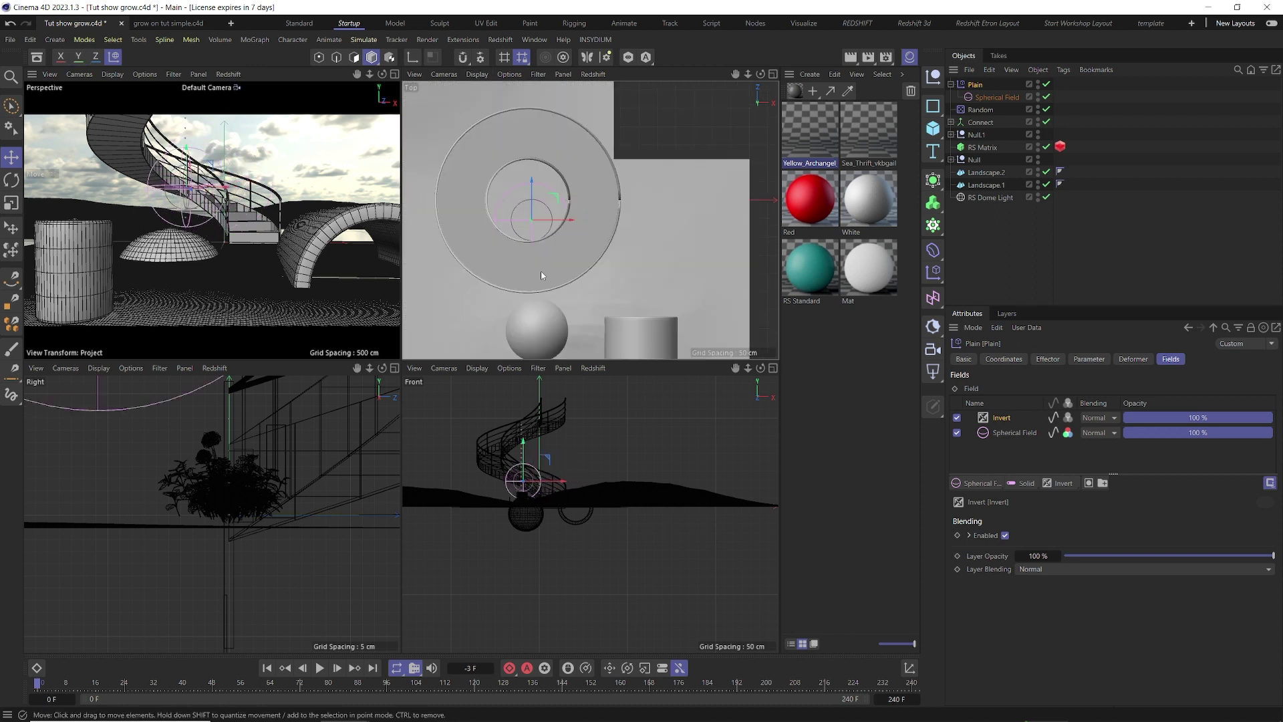
pyautogui.moveTo(544, 203); pyautogui.dragTo(513, 129)
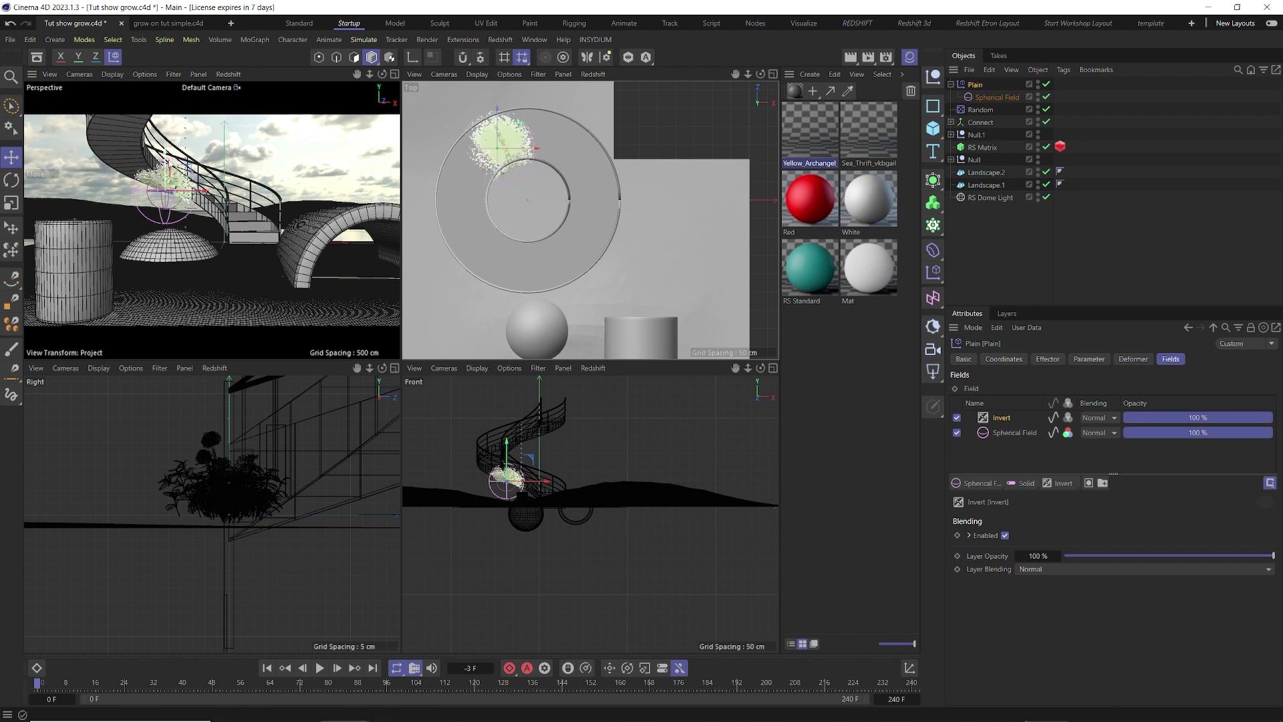
pyautogui.moveTo(171, 167); pyautogui.dragTo(174, 157)
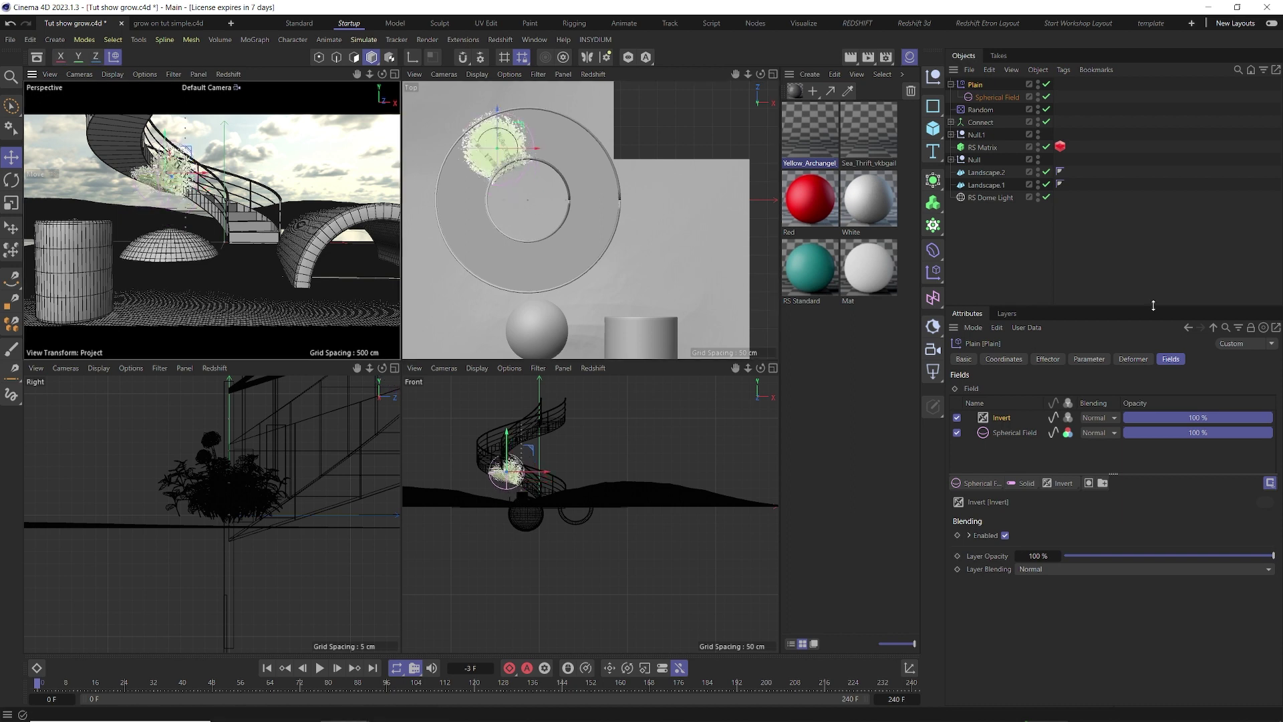
# - Set the Spherical Field's size to 150 cm
pyautogui.click(1050, 359)
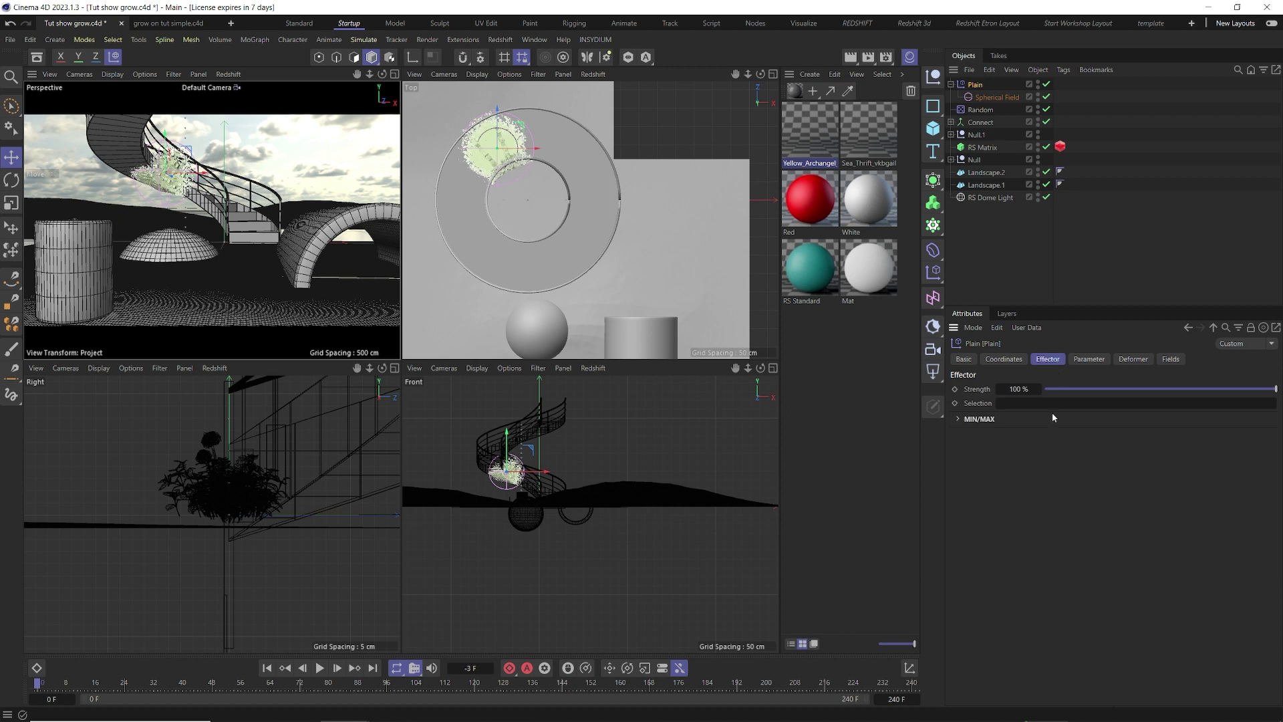
pyautogui.click(997, 97)
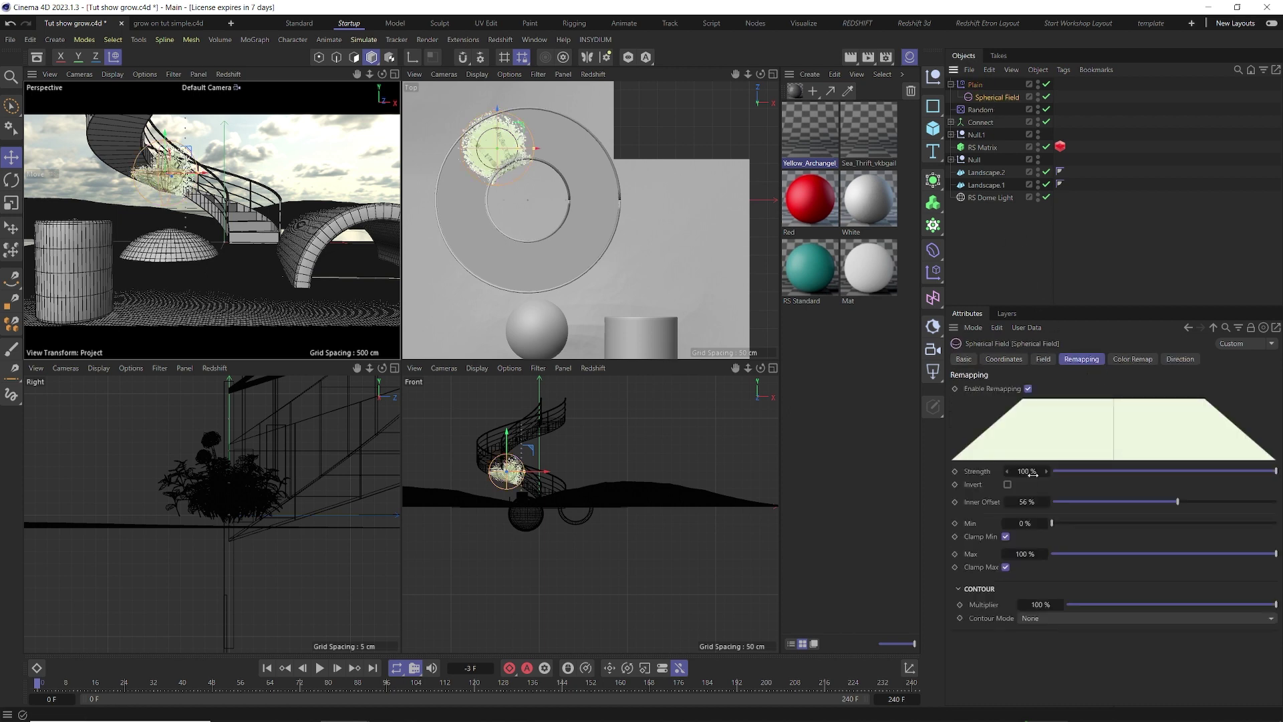
pyautogui.click(1039, 361)
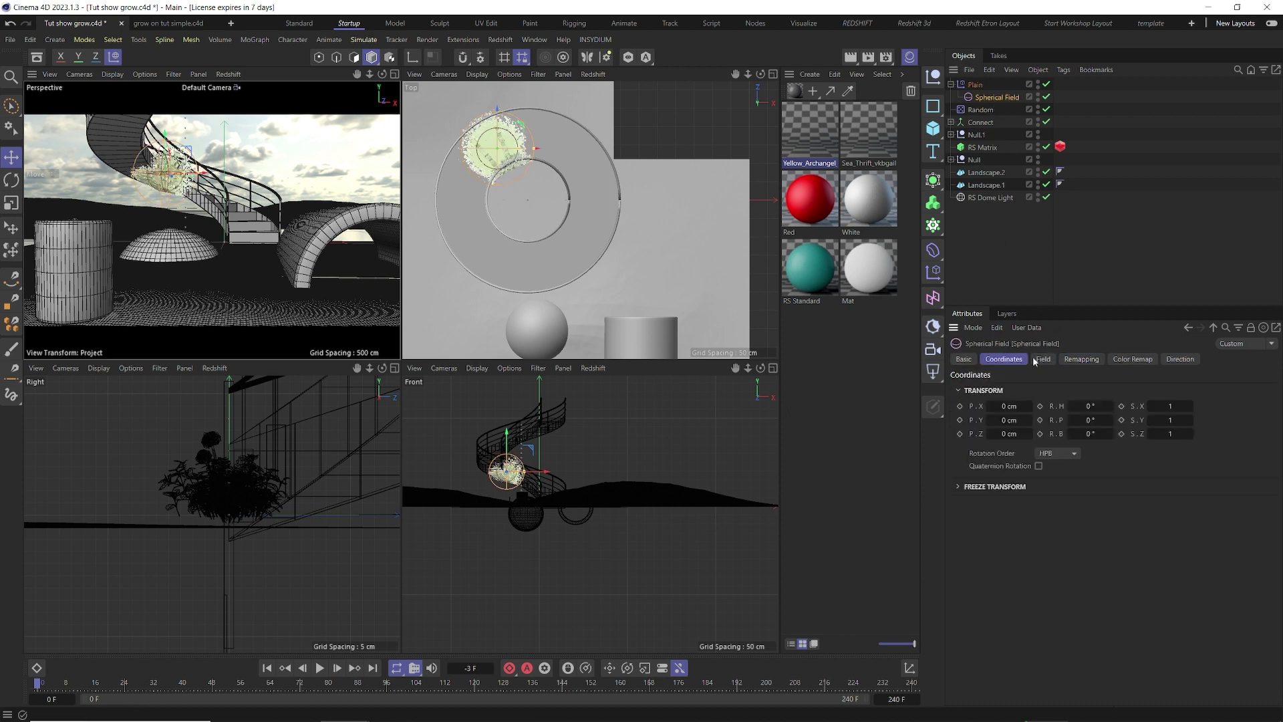
pyautogui.moveTo(1051, 405); pyautogui.dragTo(1077, 405)
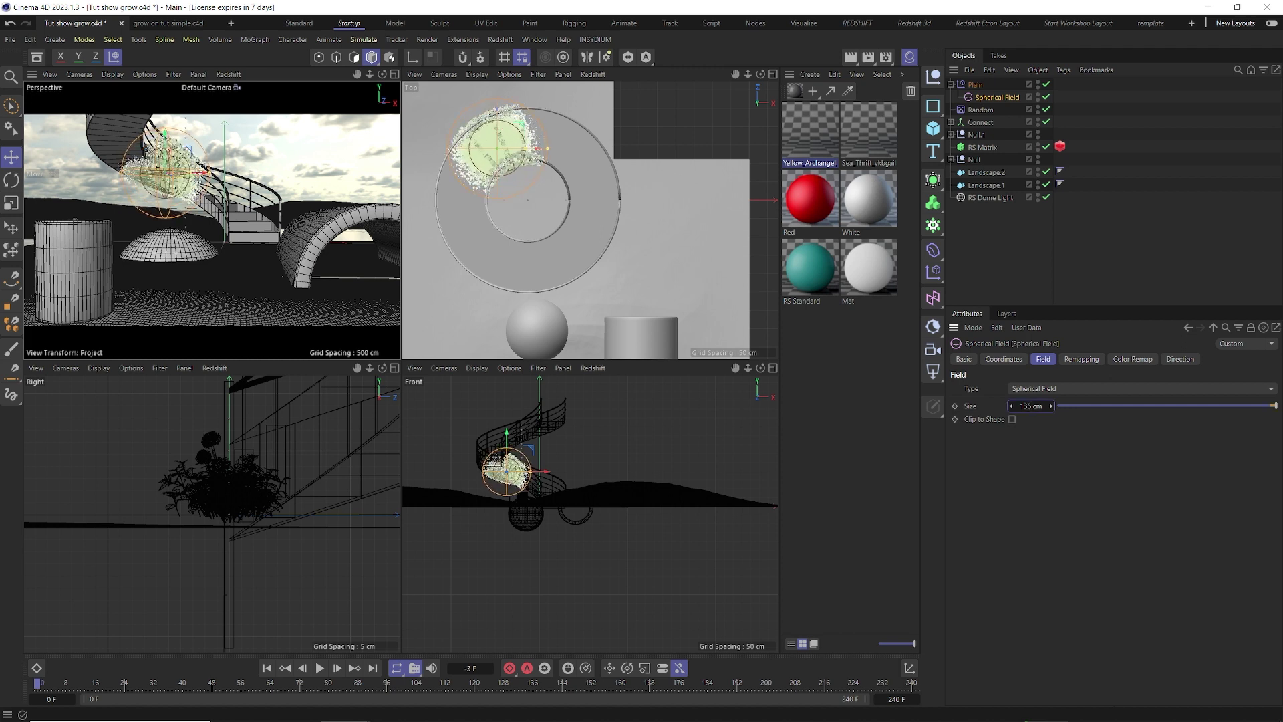
pyautogui.doubleClick(1031, 406)
pyautogui.write('150')
pyautogui.press('Return')
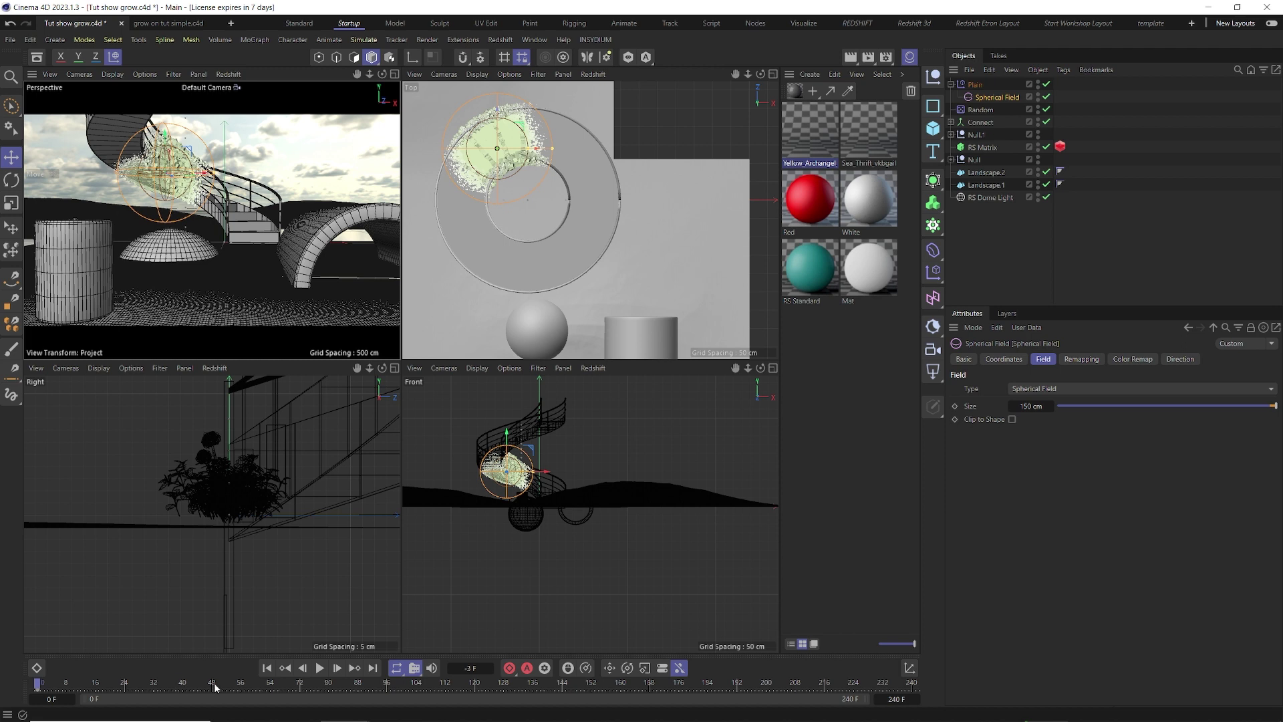
# - Keyframe the Spherical Field at the timeline start and, at frame 47, move it down to the foot of the stairs and record it
pyautogui.moveTo(180, 683); pyautogui.dragTo(208, 683)
pyautogui.moveTo(559, 160); pyautogui.dragTo(646, 232)
pyautogui.moveTo(250, 139); pyautogui.dragTo(253, 192)
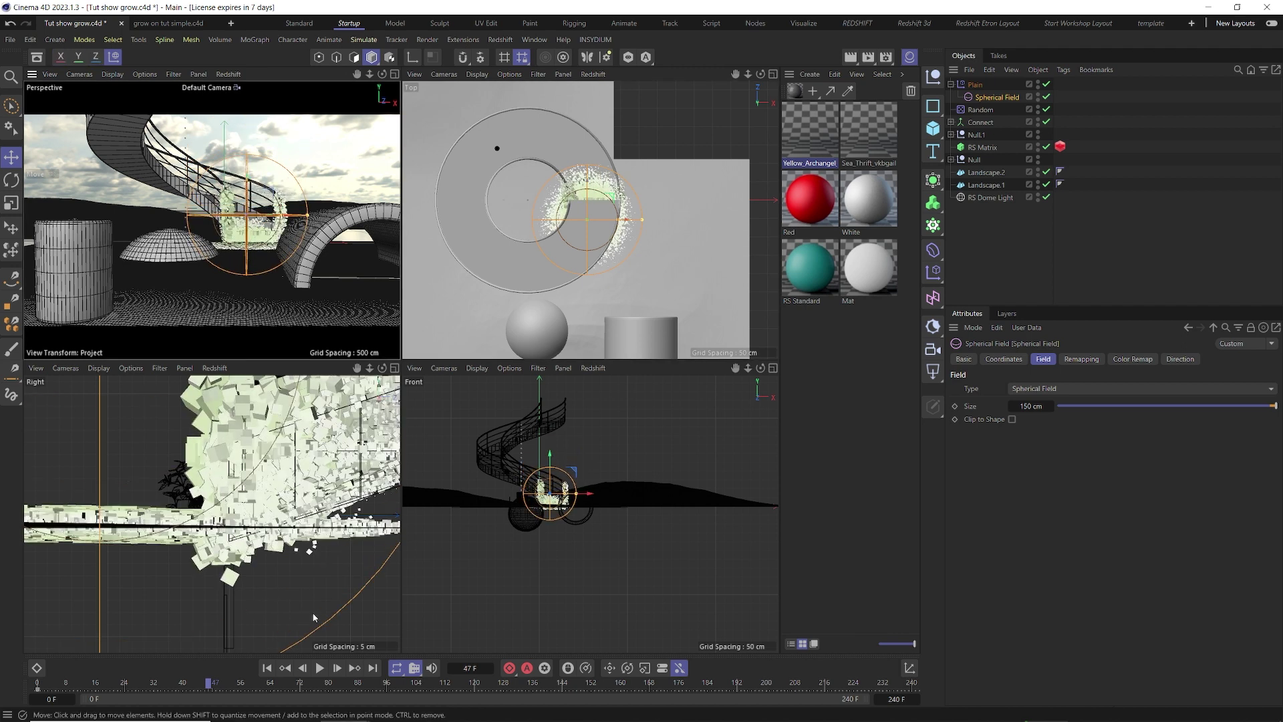
# - At frame 23, move the Spherical Field outward along the staircase's curve and record a position keyframe
pyautogui.click(98, 683)
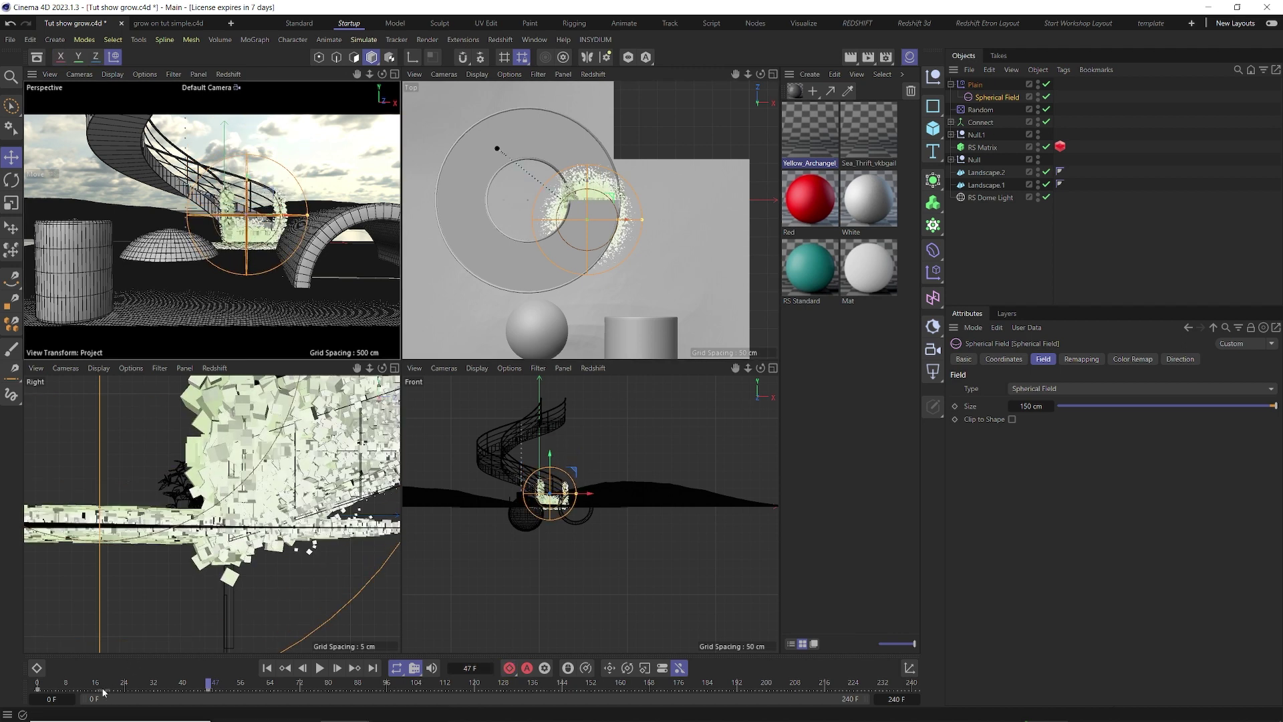
pyautogui.moveTo(73, 687); pyautogui.dragTo(125, 681)
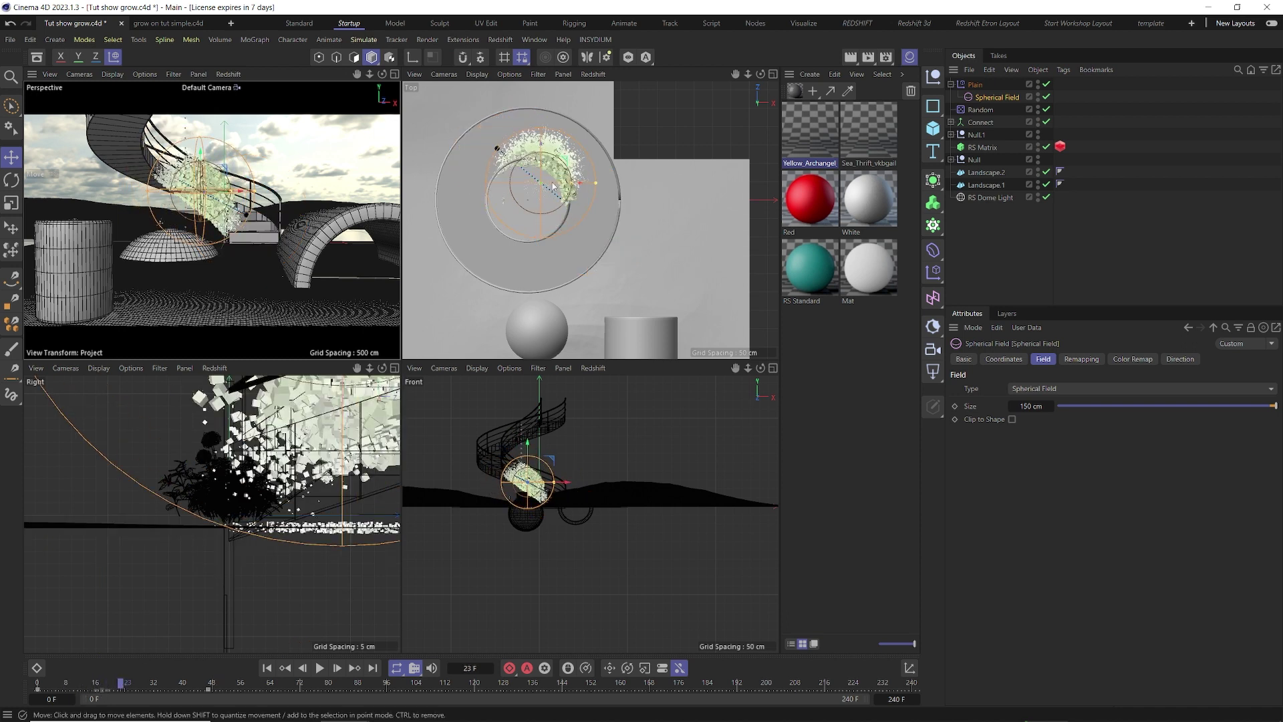
pyautogui.moveTo(572, 166); pyautogui.dragTo(579, 142)
pyautogui.moveTo(591, 131); pyautogui.dragTo(587, 132)
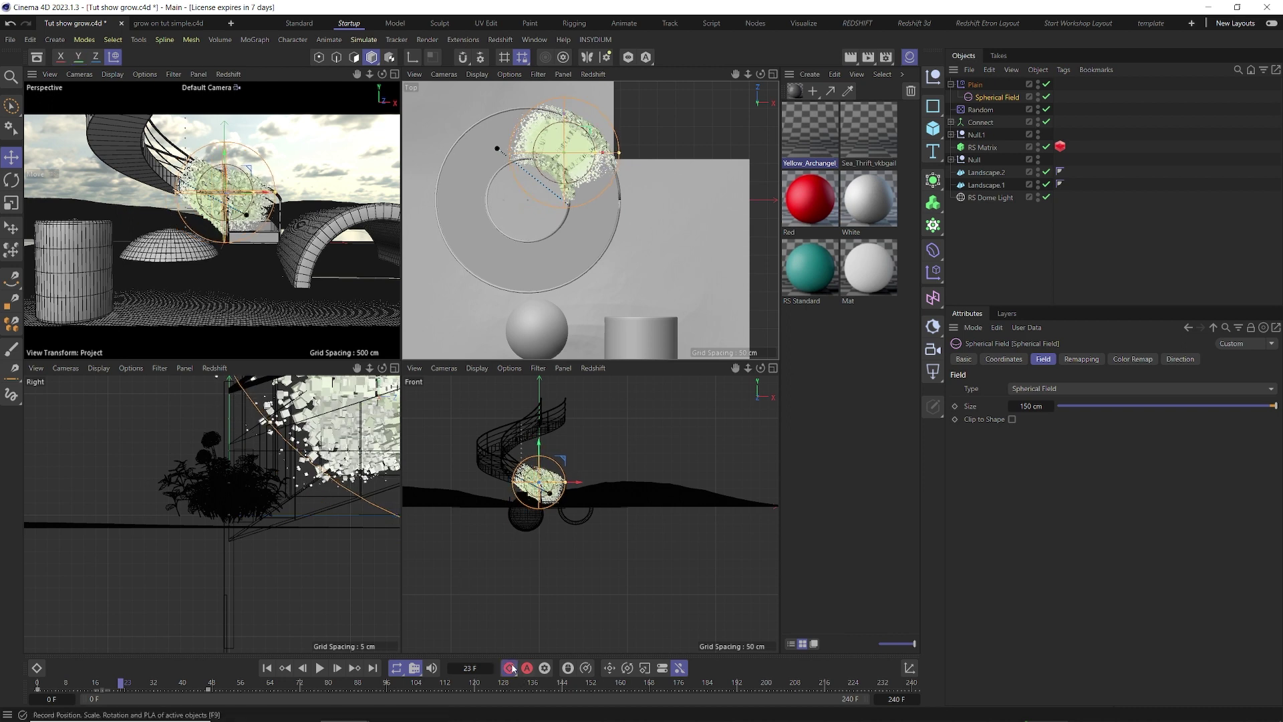
pyautogui.click(510, 669)
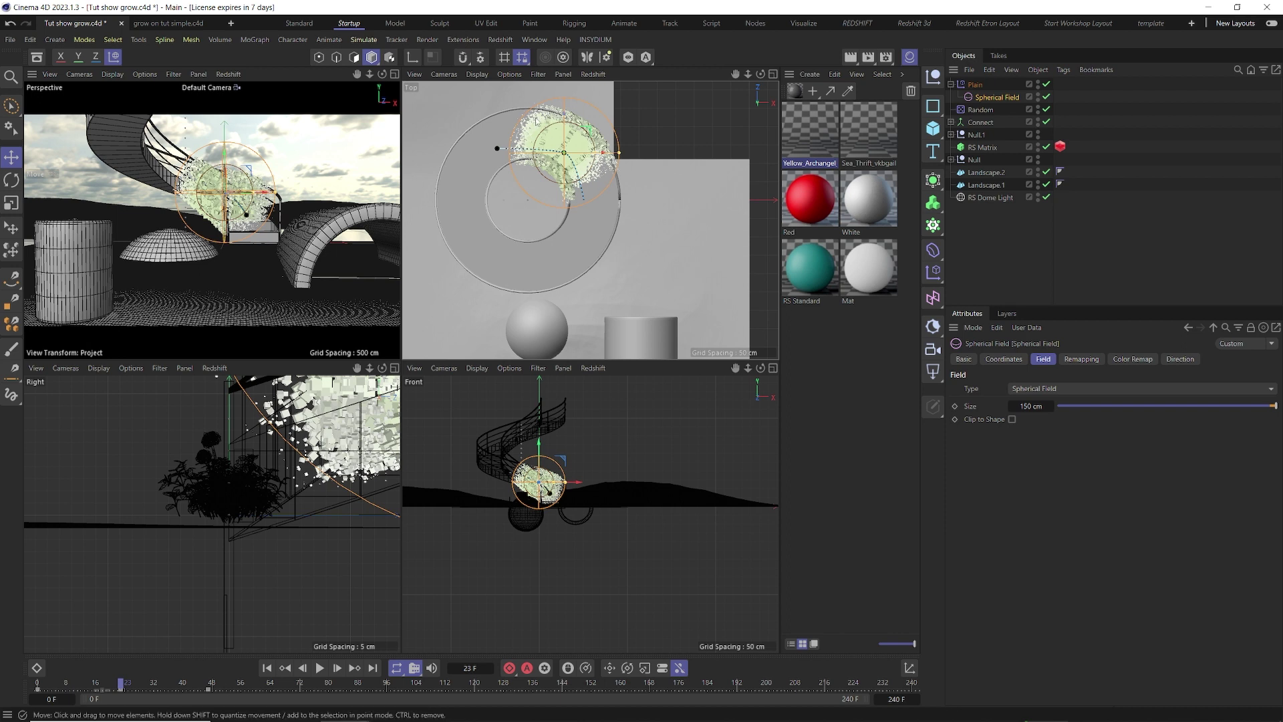
# - Keyframe the Spherical Field beside the dome at frame 73 and in front of the arch at frame 112
pyautogui.moveTo(226, 685); pyautogui.dragTo(325, 685)
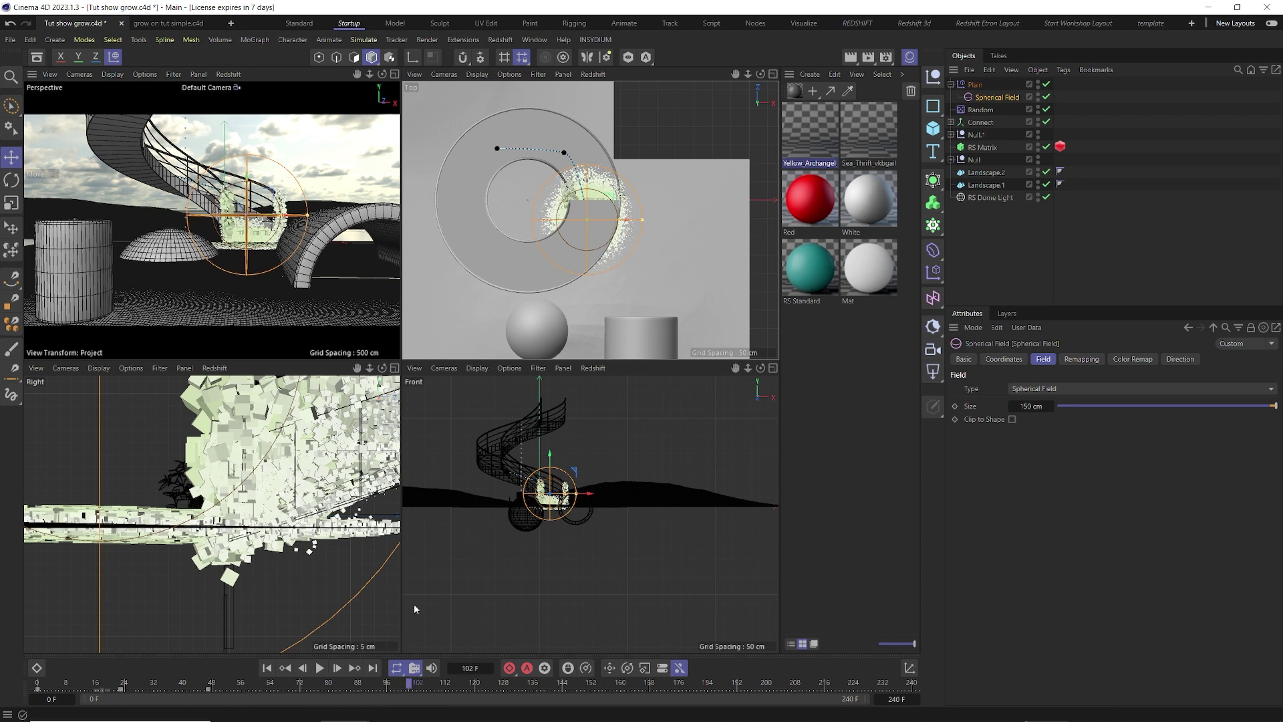
pyautogui.moveTo(612, 200); pyautogui.dragTo(591, 301)
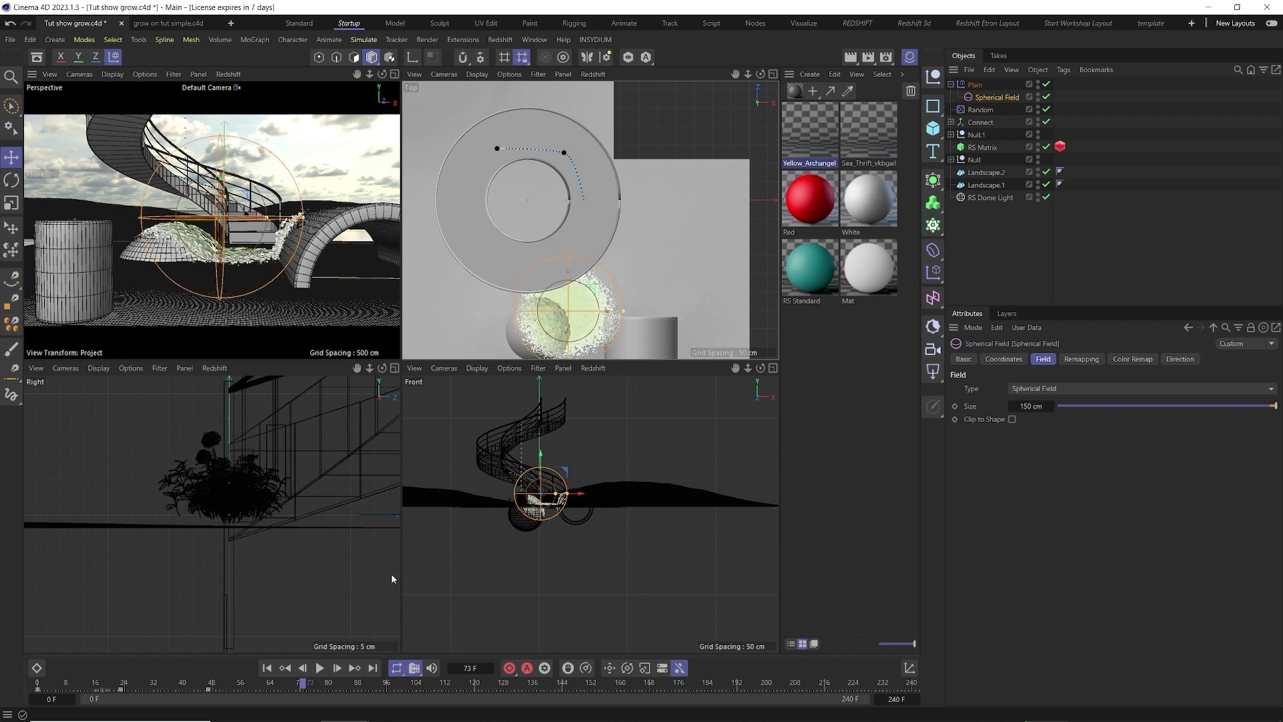
pyautogui.click(445, 685)
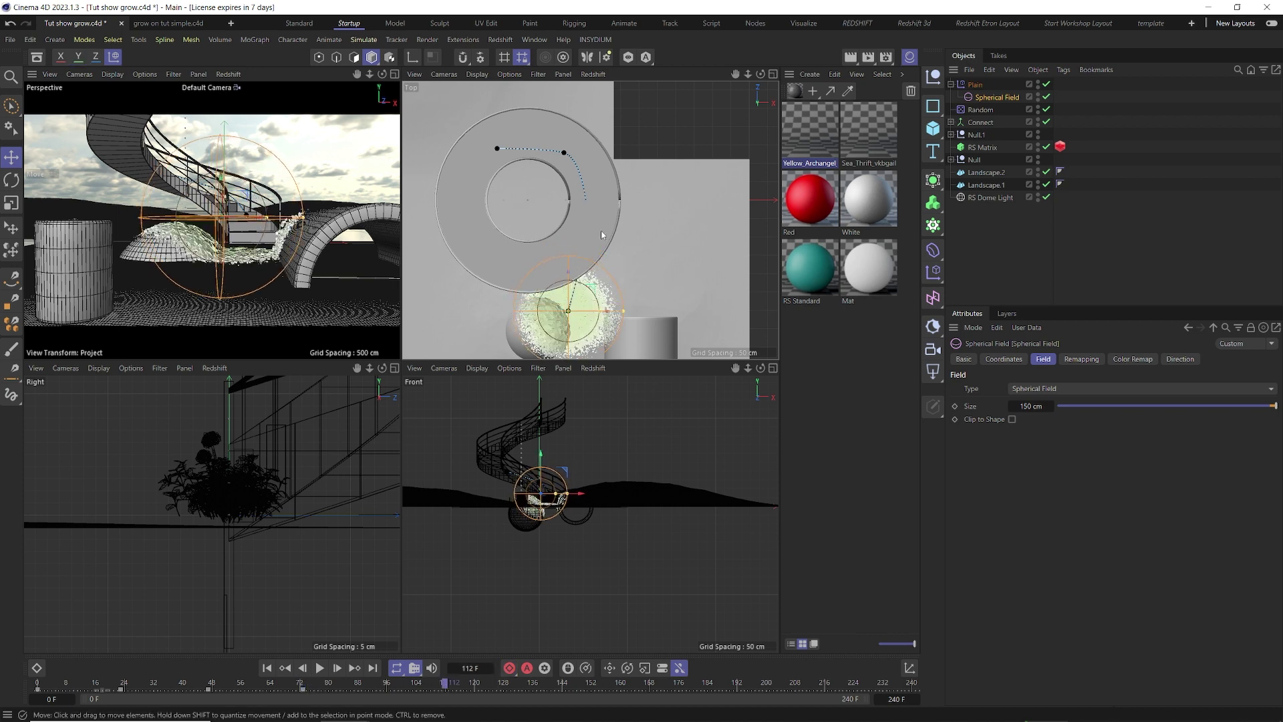
pyautogui.scroll(-2, 602, 235)
pyautogui.keyDown('alt'); pyautogui.moveTo(601, 235); pyautogui.dragTo(578, 142, button='middle'); pyautogui.keyUp('alt')
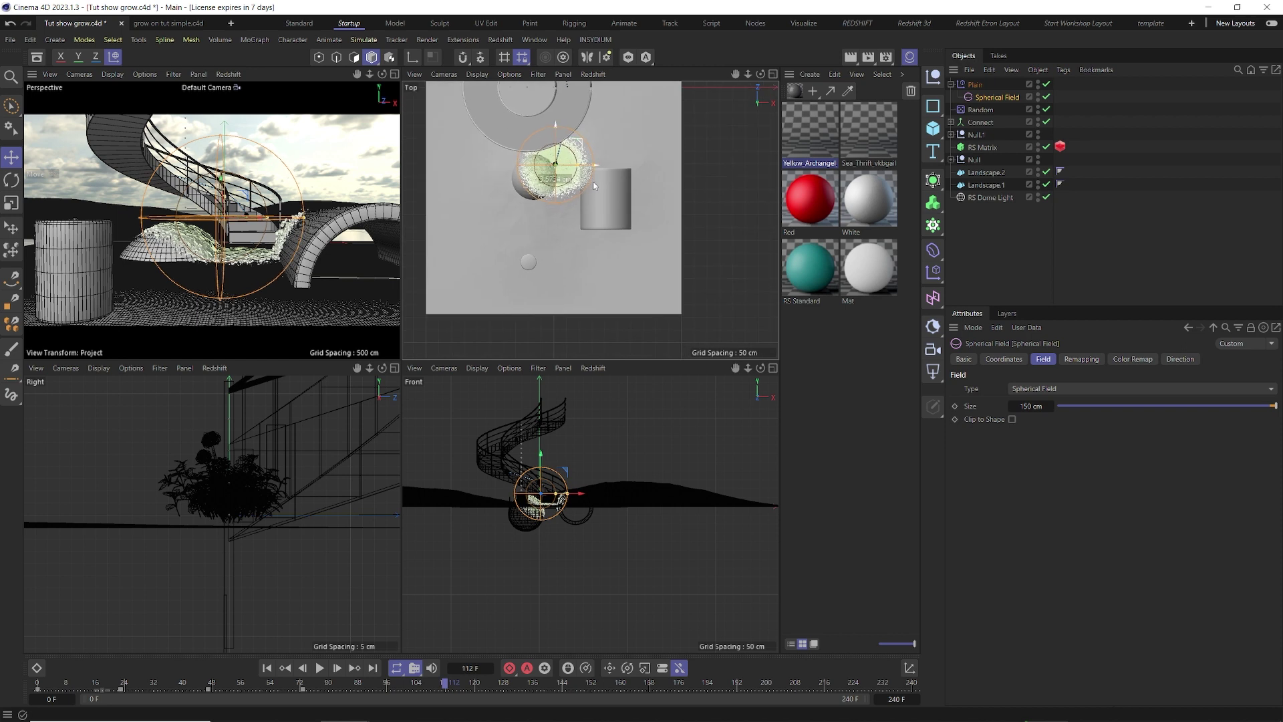
pyautogui.moveTo(594, 186); pyautogui.dragTo(616, 263)
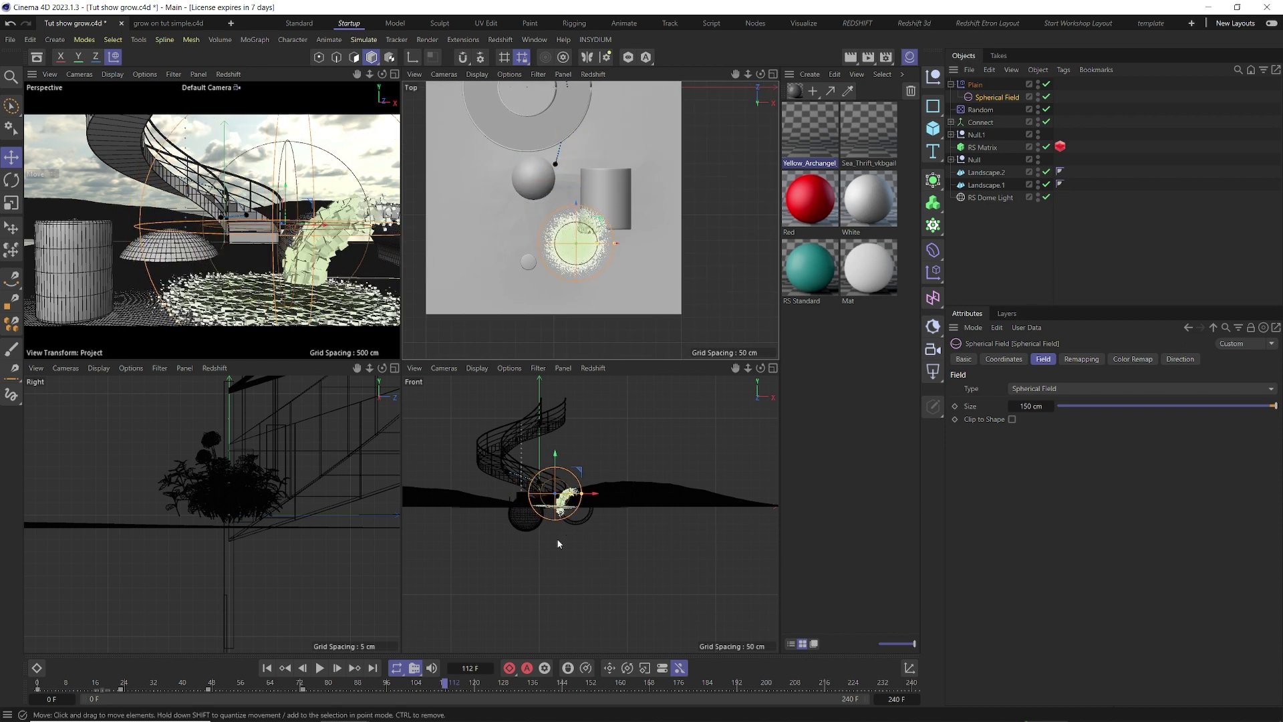
# - At frame 178, move the Spherical Field past the cylinder to the landscape's near edge and record a position keyframe
pyautogui.click(686, 682)
pyautogui.moveTo(600, 224); pyautogui.dragTo(564, 276)
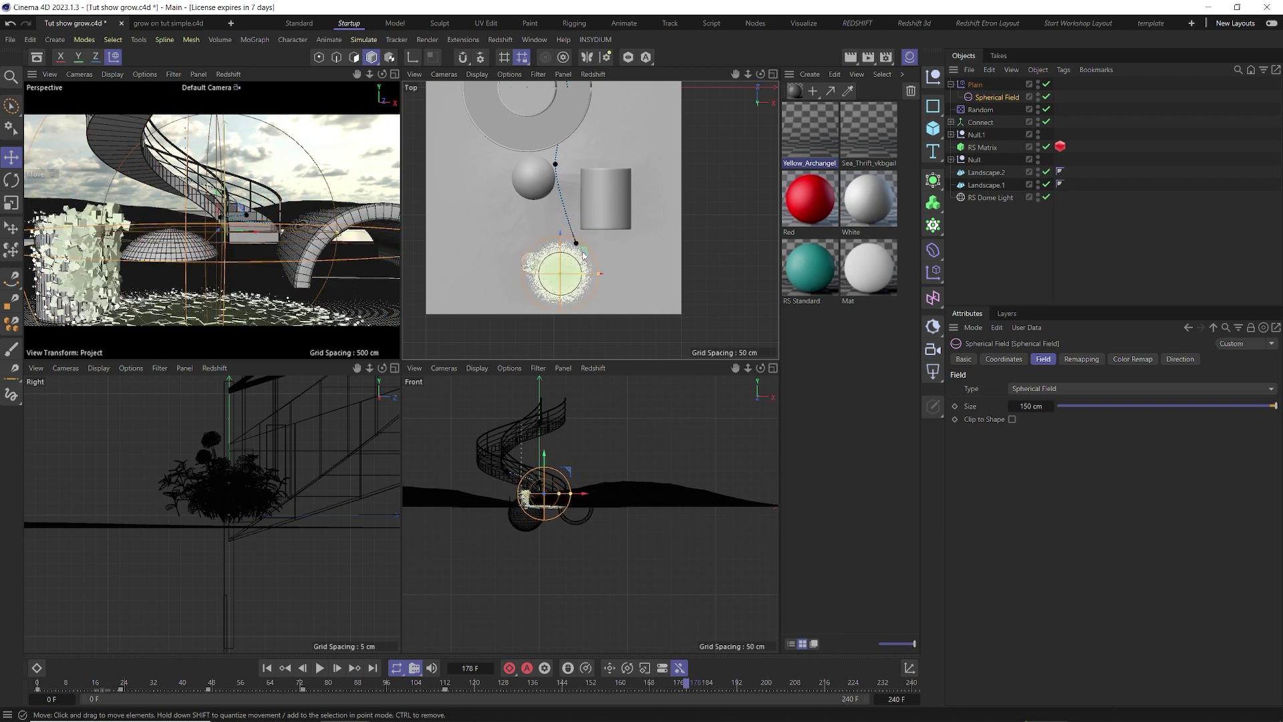
pyautogui.click(509, 667)
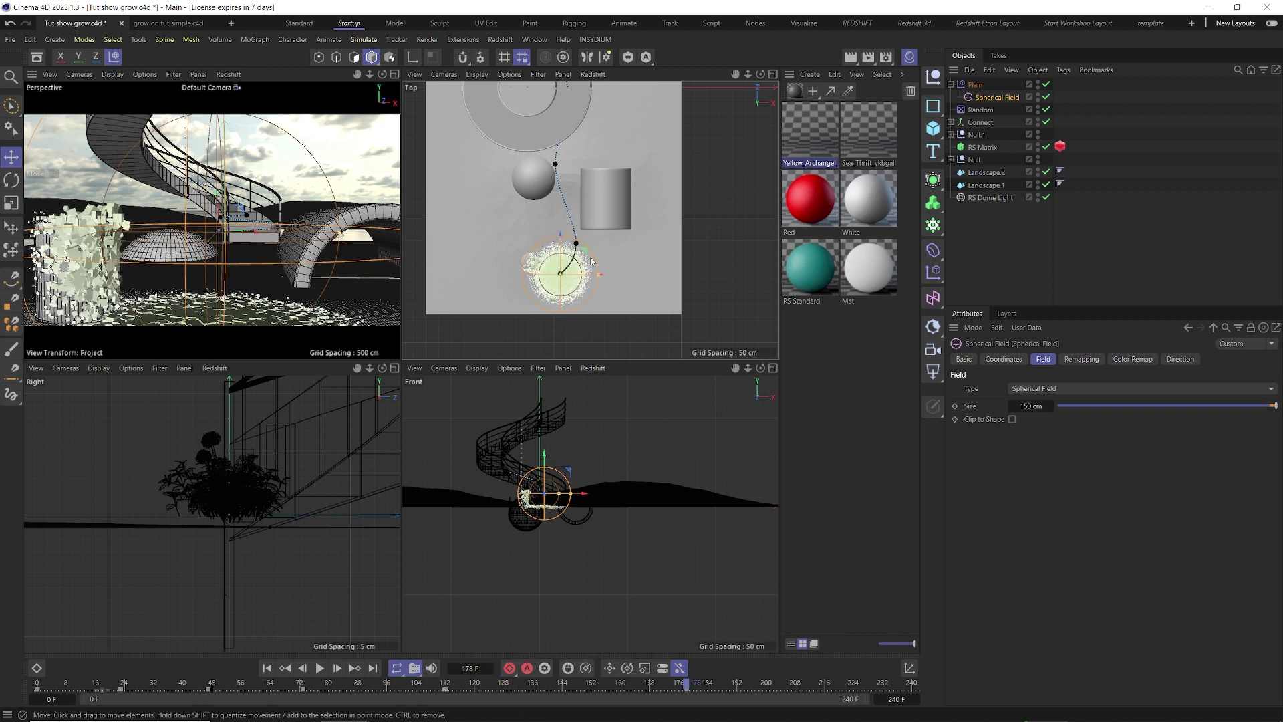
pyautogui.moveTo(587, 256); pyautogui.dragTo(613, 284)
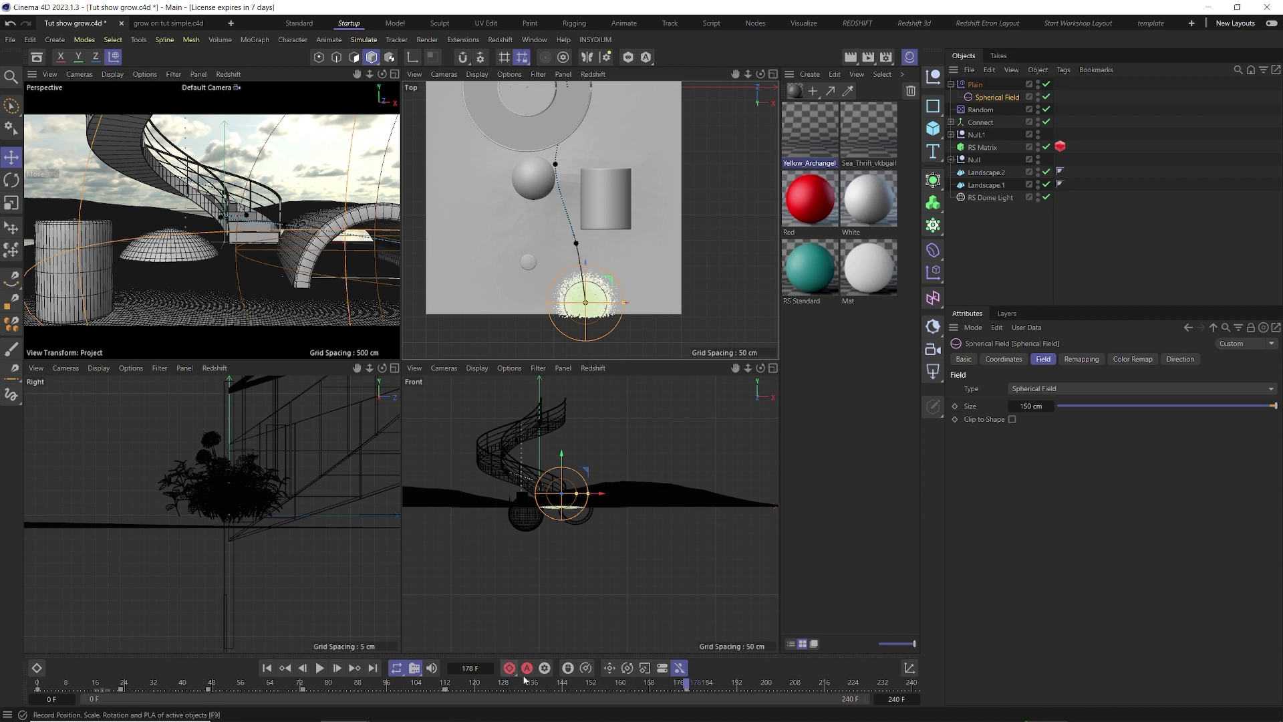
# - Play the animation from the start in the full perspective view, stop at frame 23 and preview it in Redshift RenderView
pyautogui.middleClick(260, 267)
pyautogui.click(264, 667)
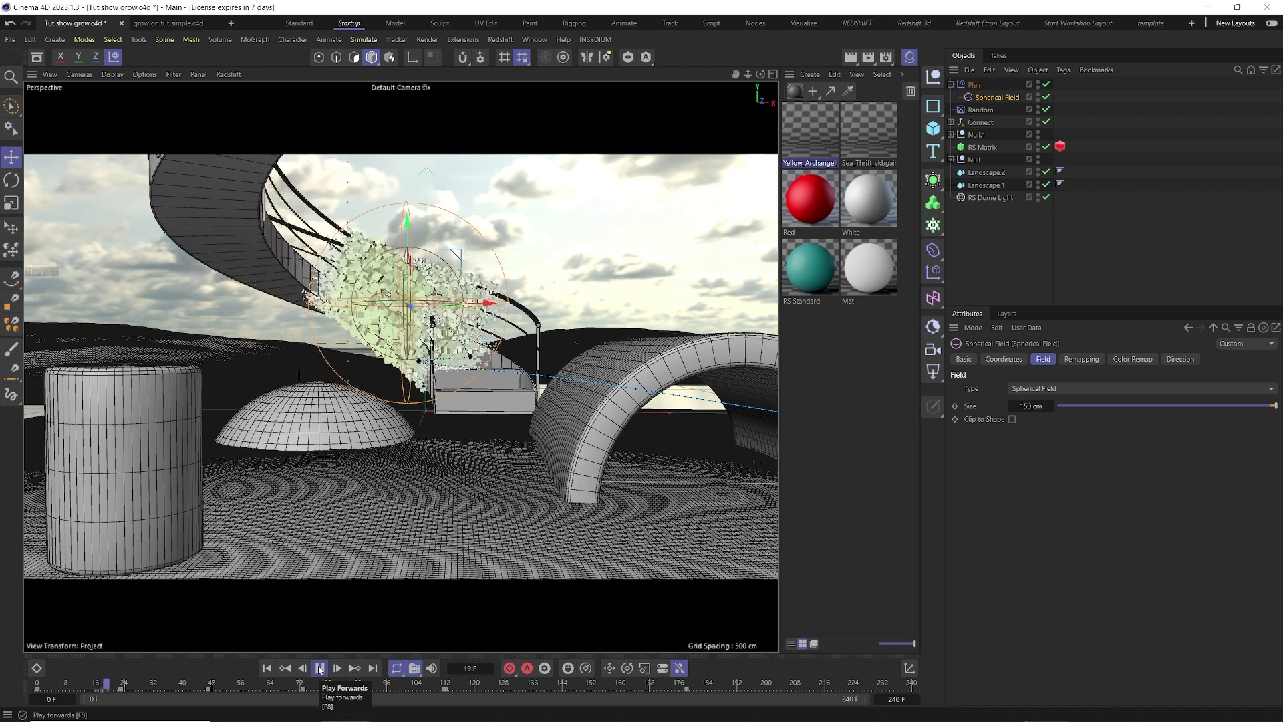
pyautogui.click(319, 668)
pyautogui.click(532, 40)
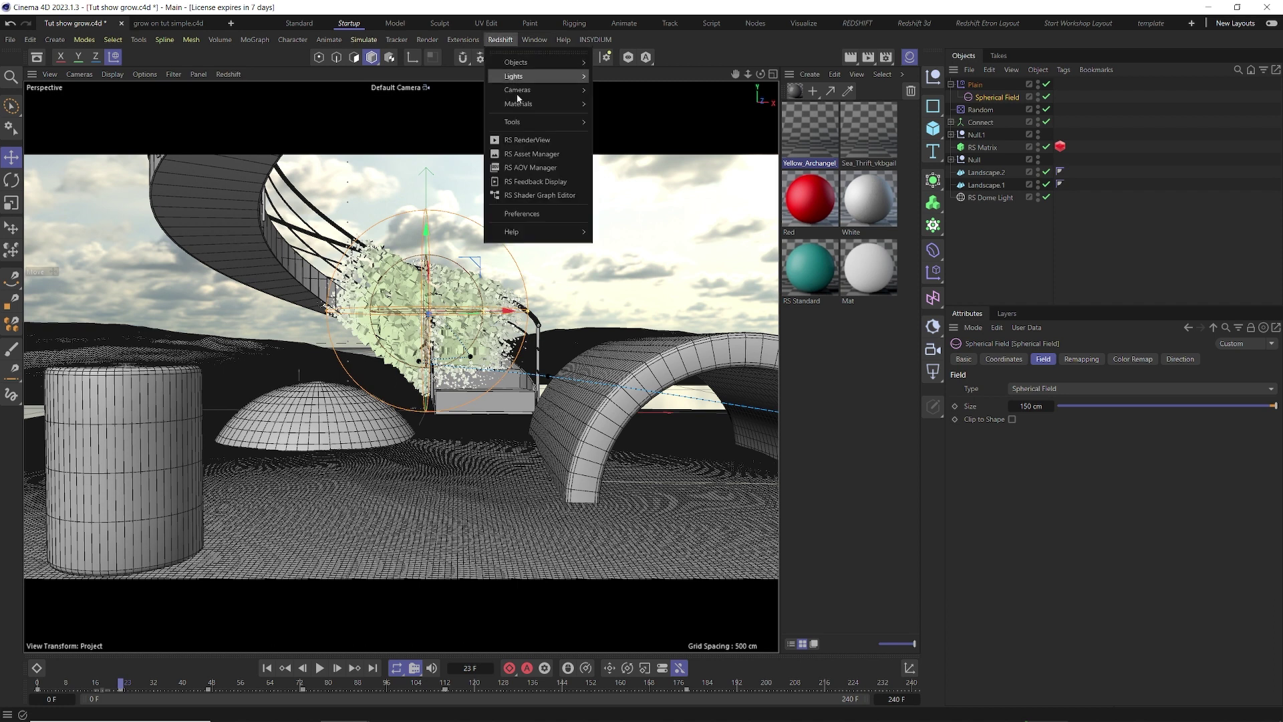
pyautogui.click(536, 146)
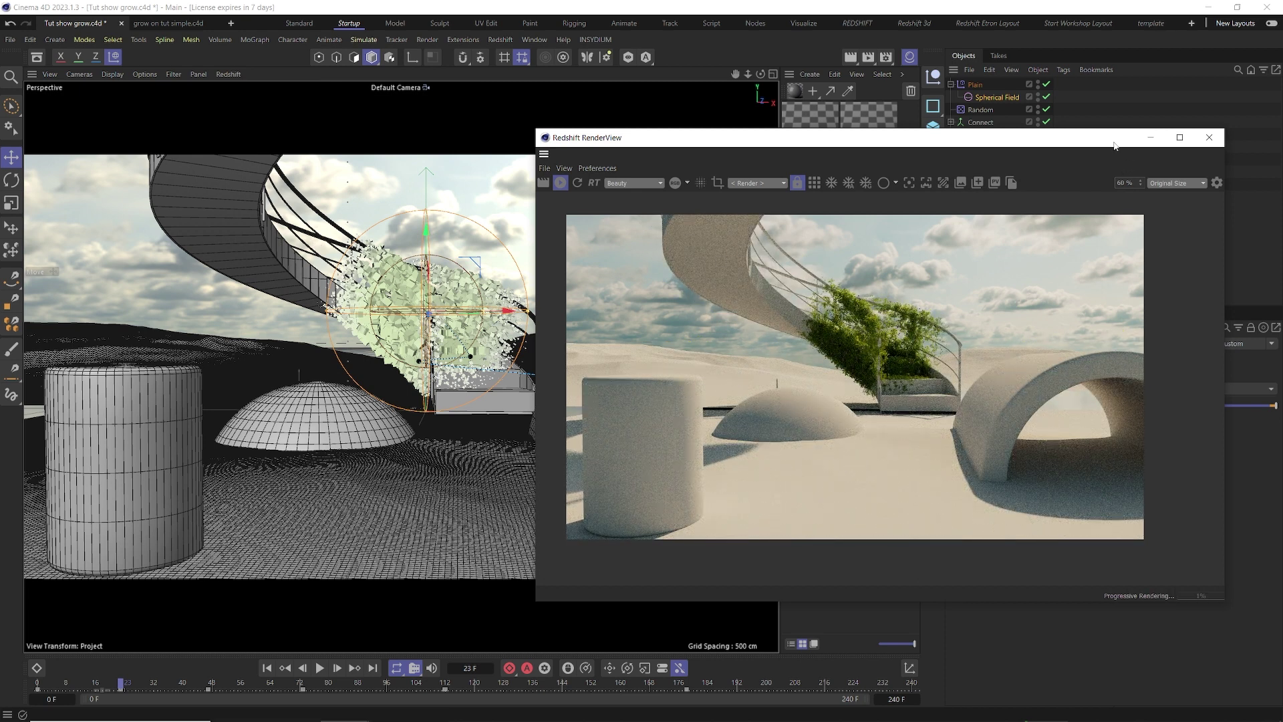
# - Add a Decay layer above Invert in the Plain effector's fields, using Minimum mode and 100% effect strength
pyautogui.moveTo(1089, 146); pyautogui.dragTo(608, 125)
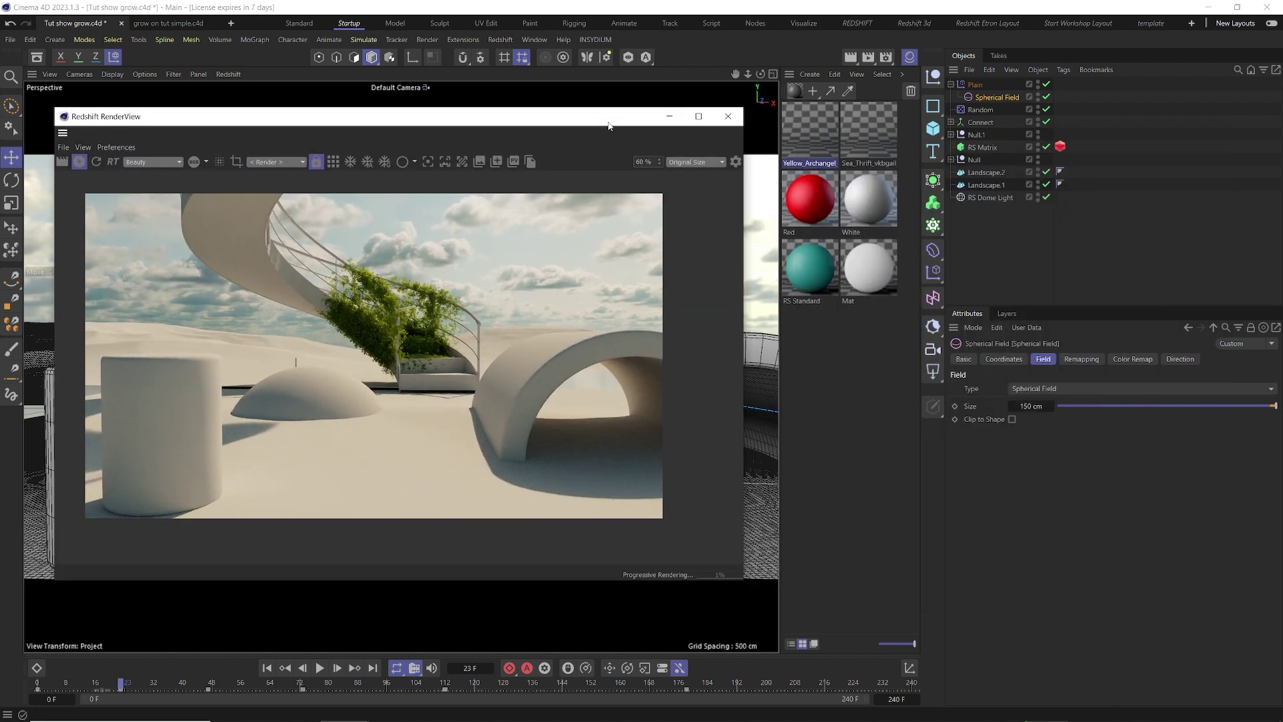
pyautogui.click(727, 116)
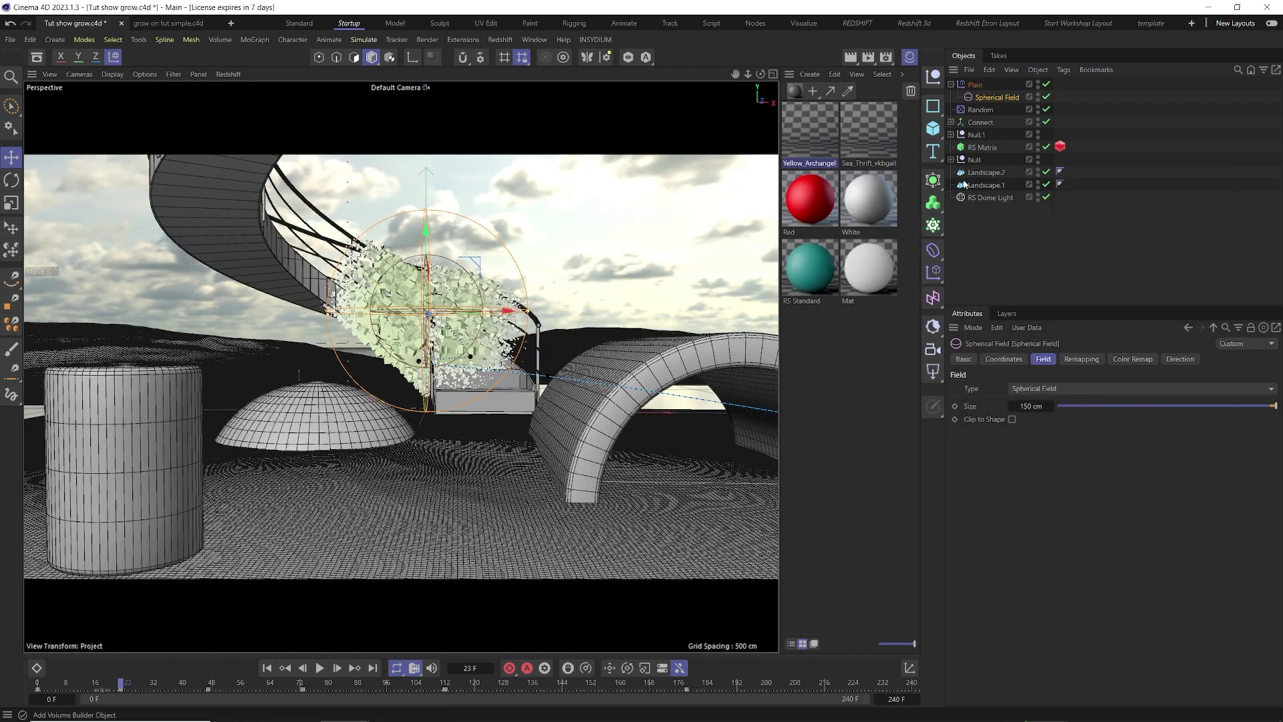
pyautogui.click(987, 86)
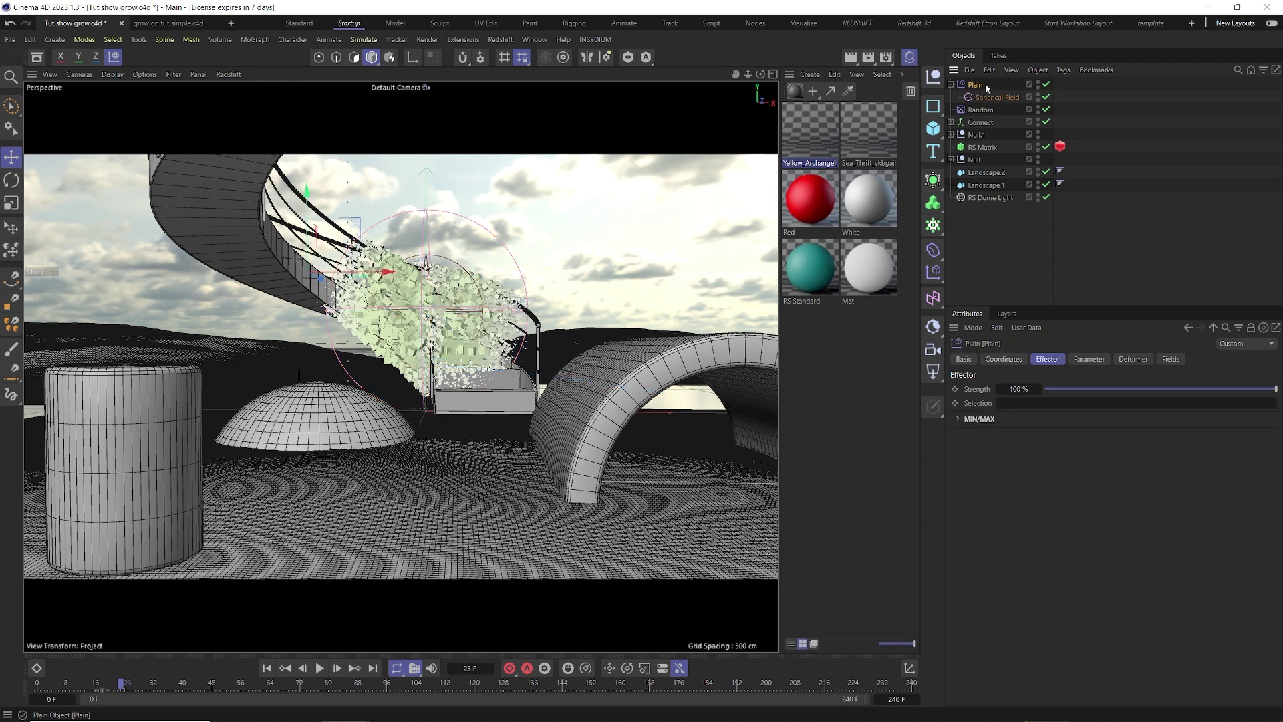
pyautogui.click(1171, 360)
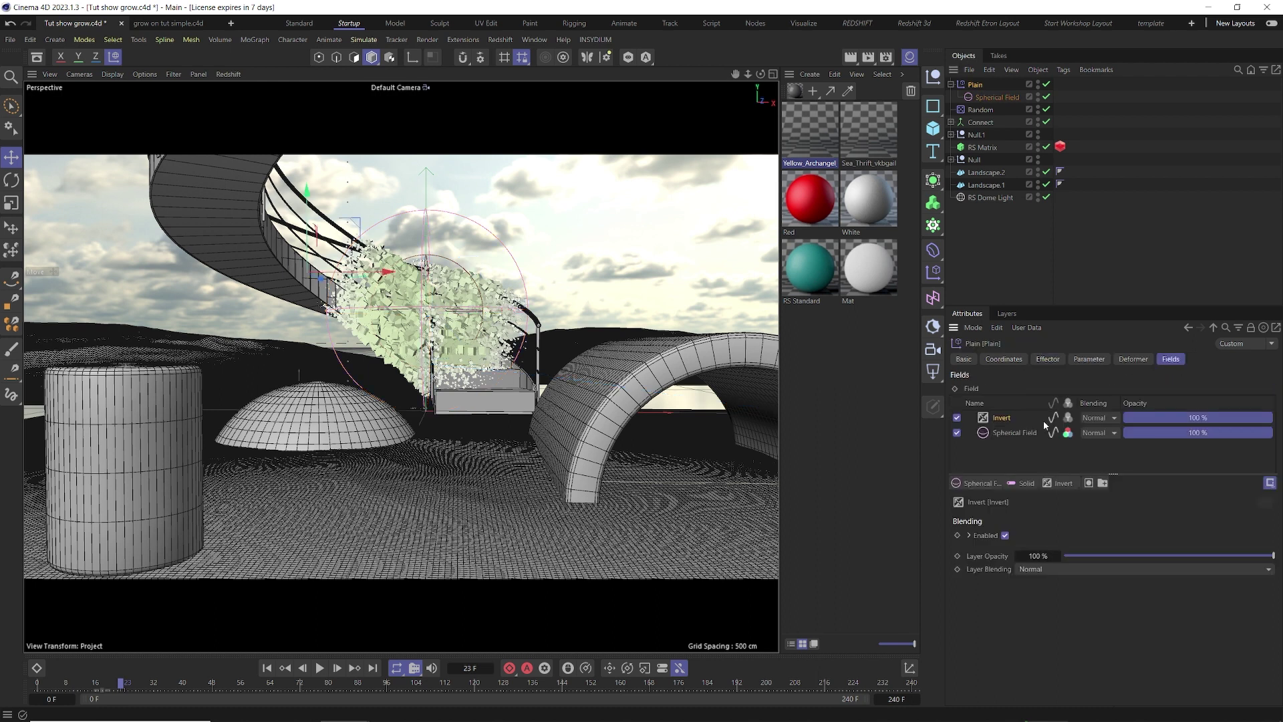
pyautogui.click(1061, 483)
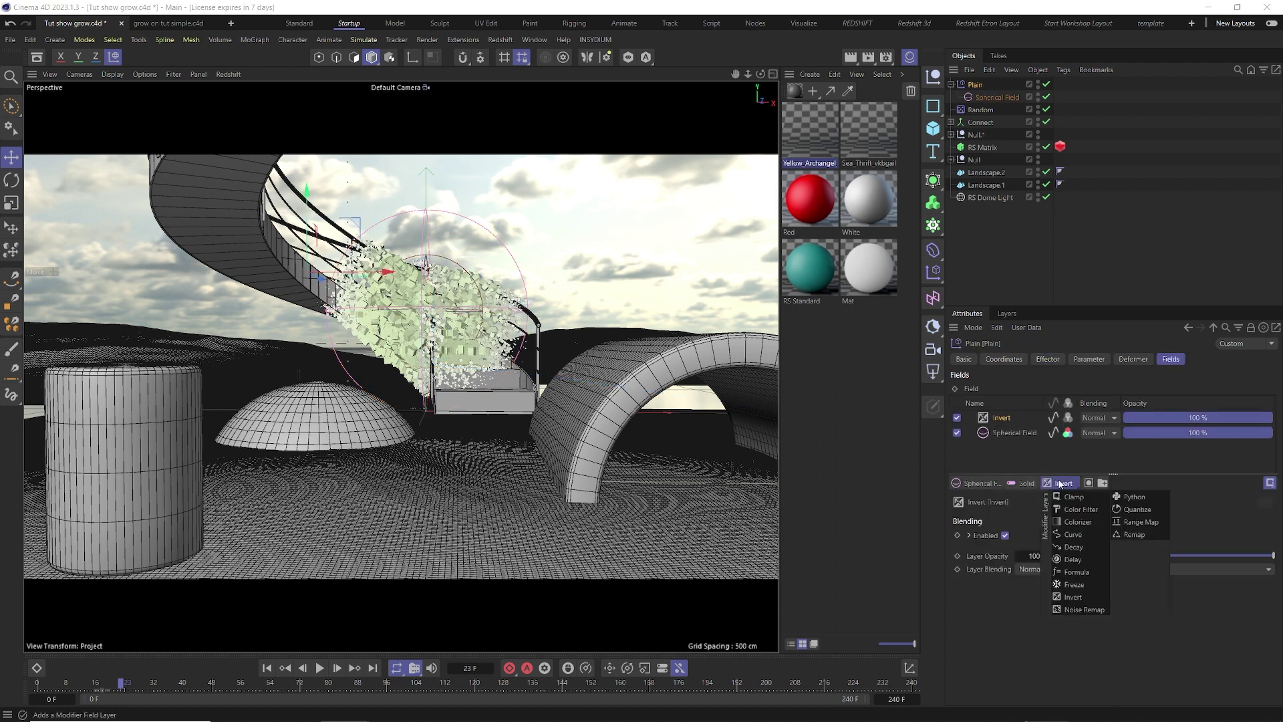
pyautogui.click(1071, 546)
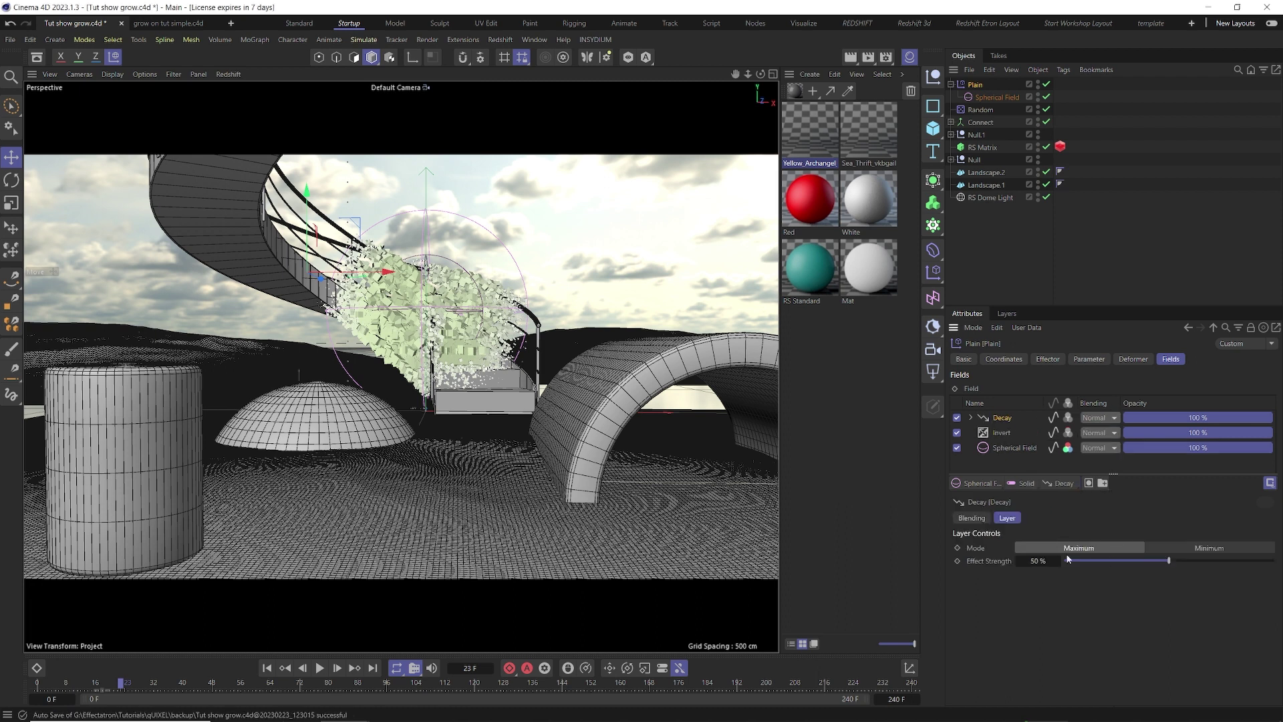
pyautogui.click(1177, 548)
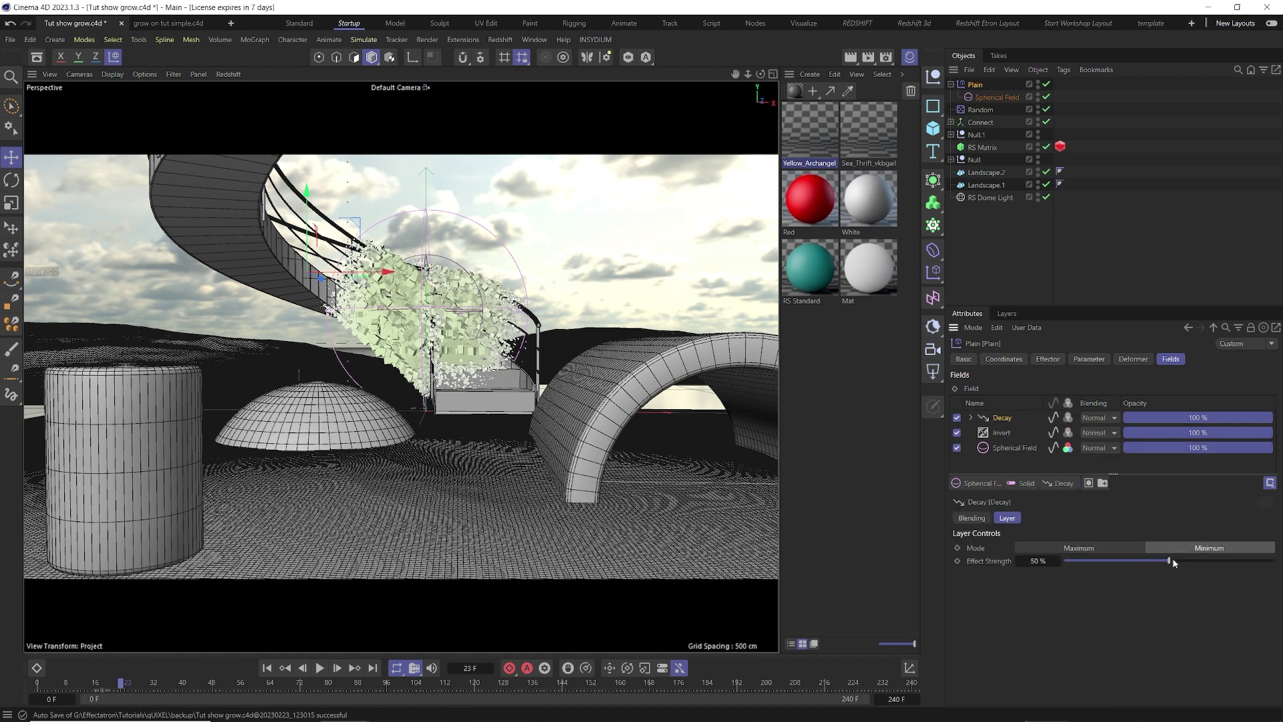
pyautogui.moveTo(1173, 561); pyautogui.dragTo(1274, 561)
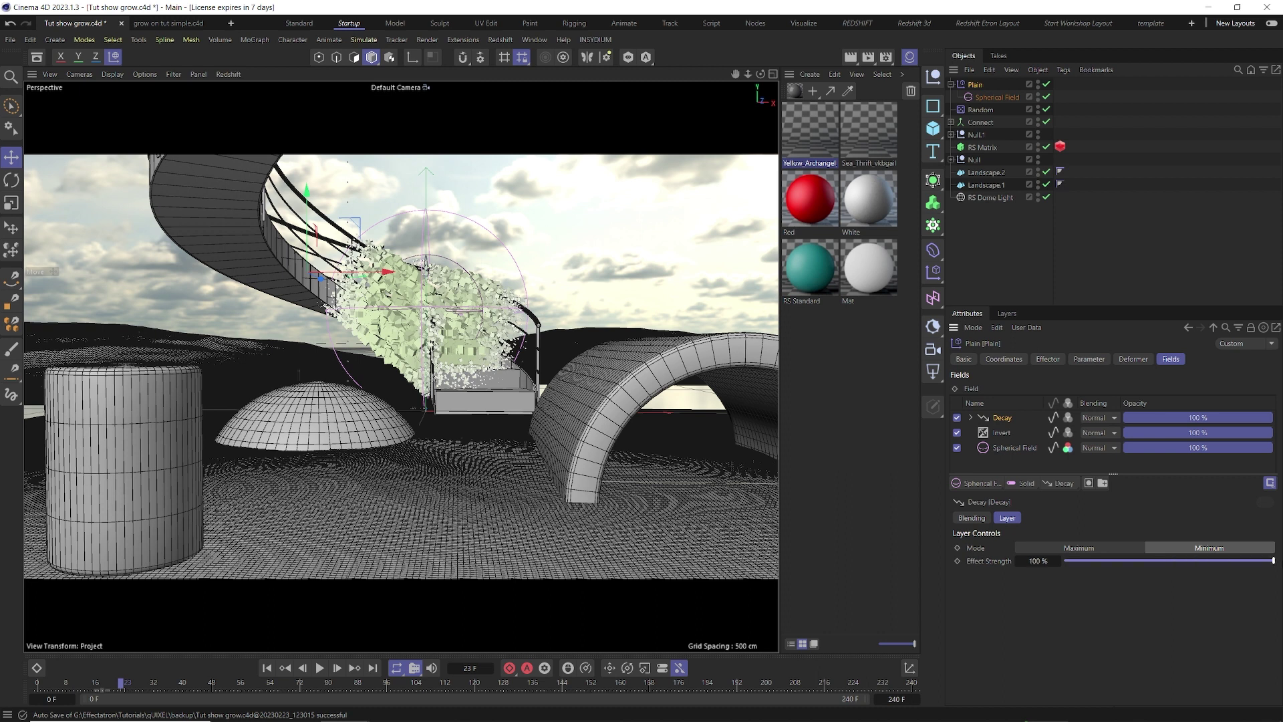
# - Play the growth from the start, stop at frame 42 and preview it in Redshift RenderView
pyautogui.click(267, 667)
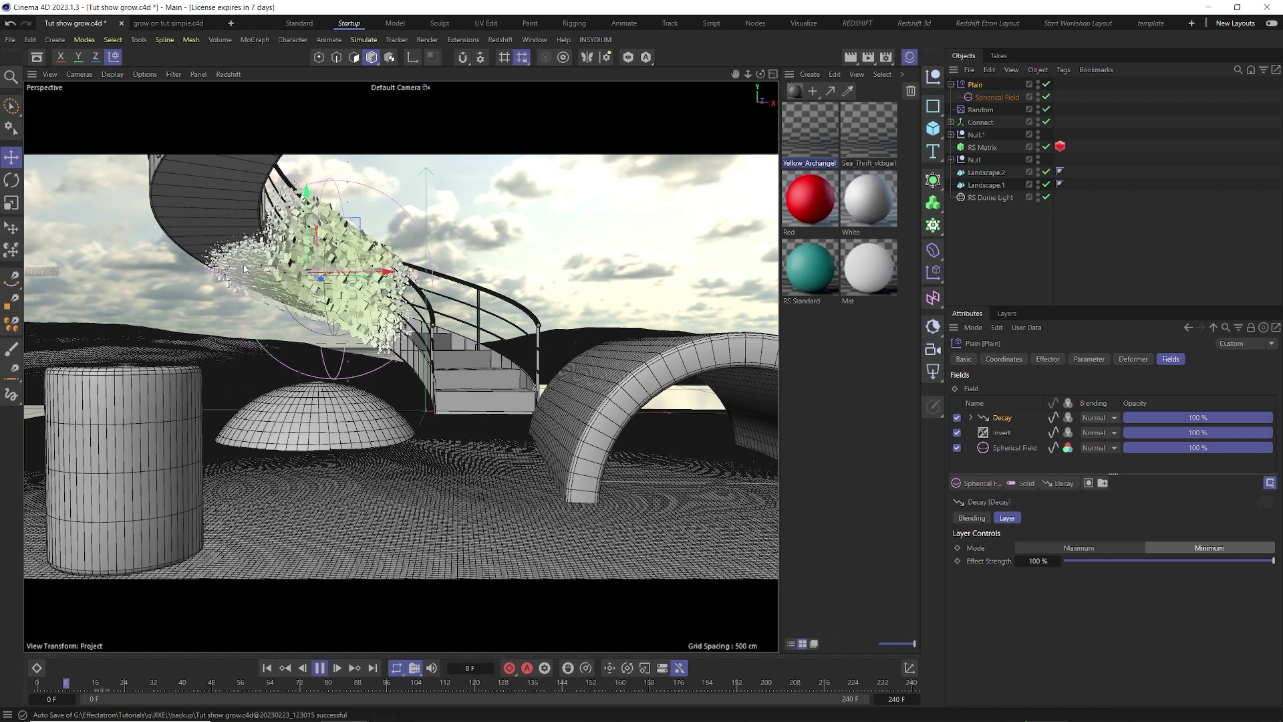
pyautogui.click(320, 667)
pyautogui.click(534, 40)
pyautogui.click(518, 141)
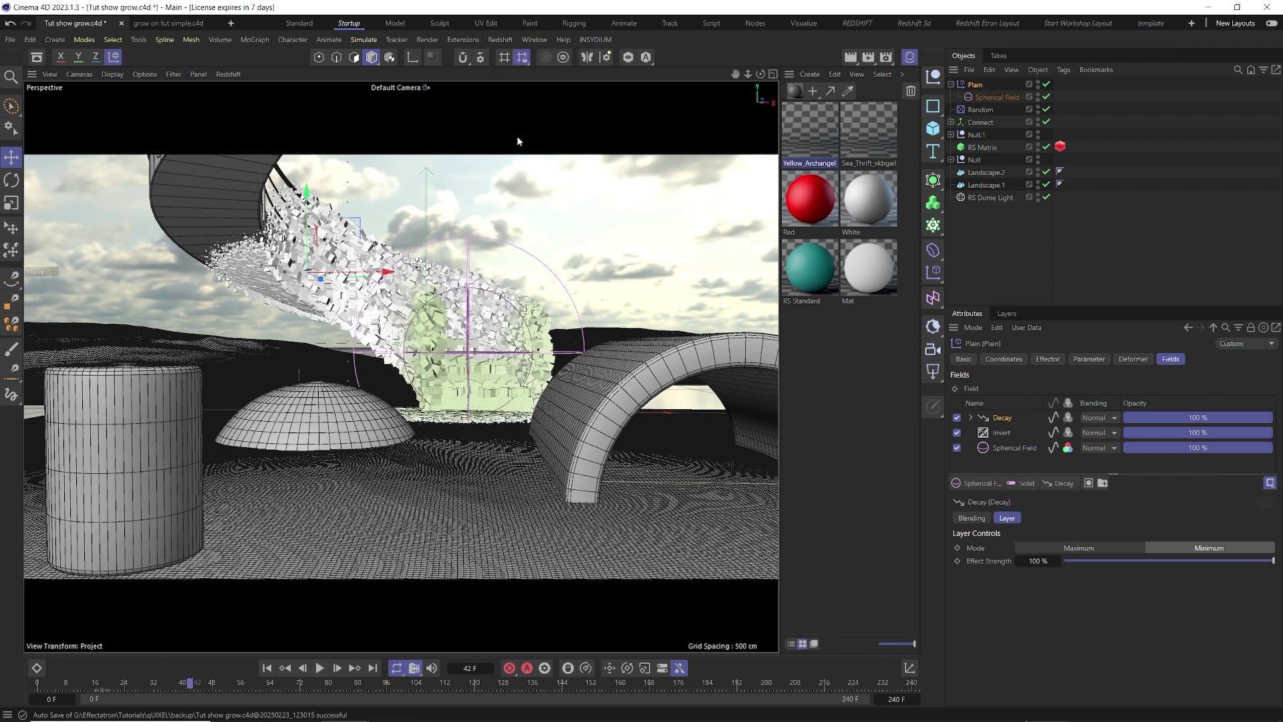
pyautogui.click(541, 171)
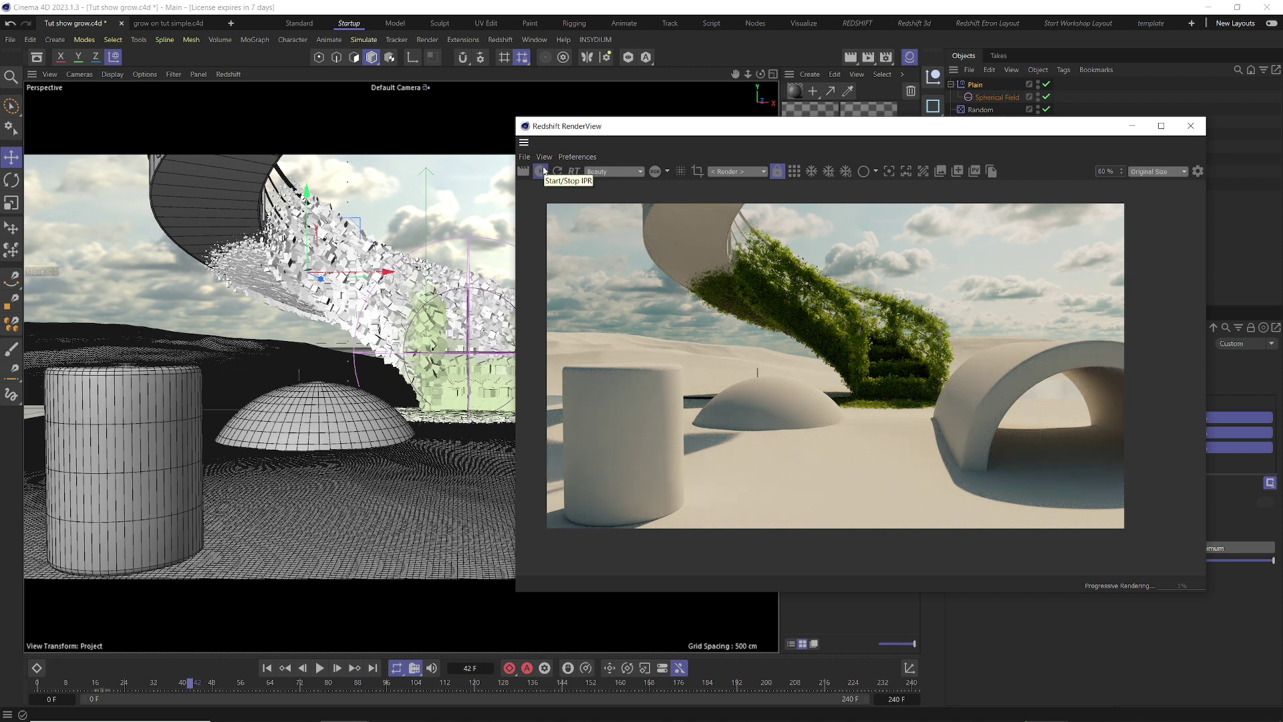
pyautogui.click(542, 171)
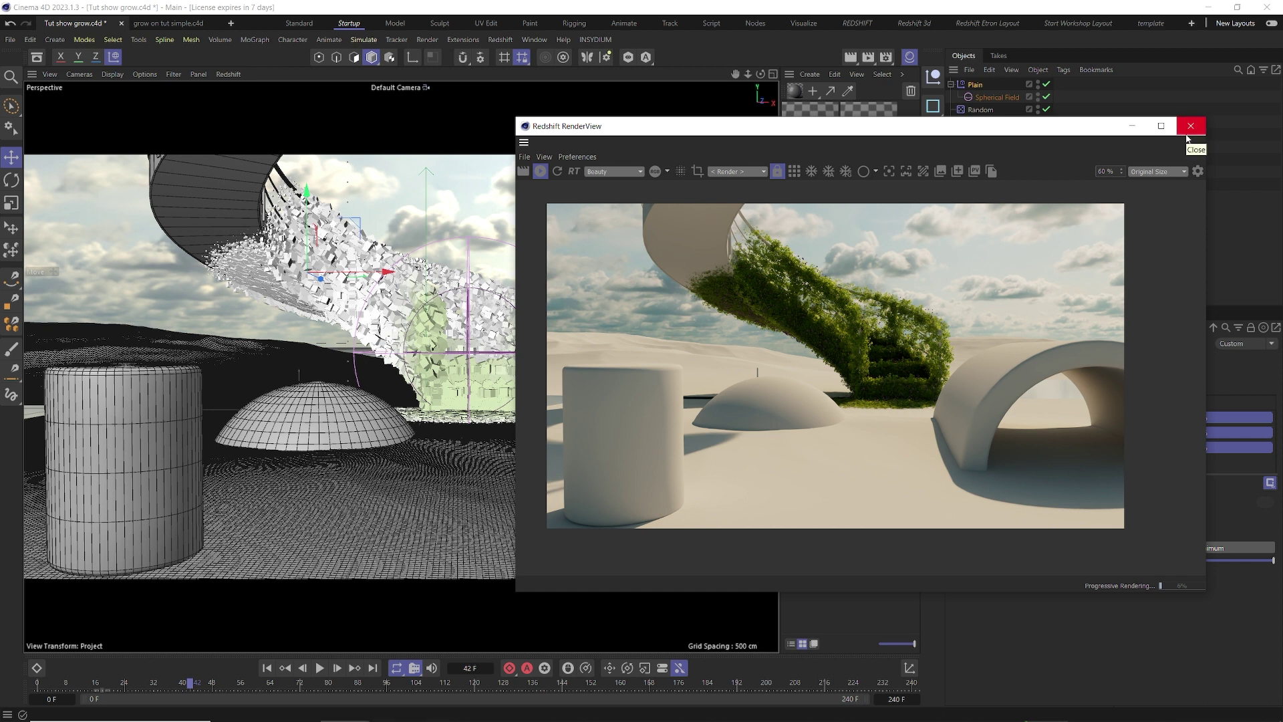
pyautogui.click(1190, 126)
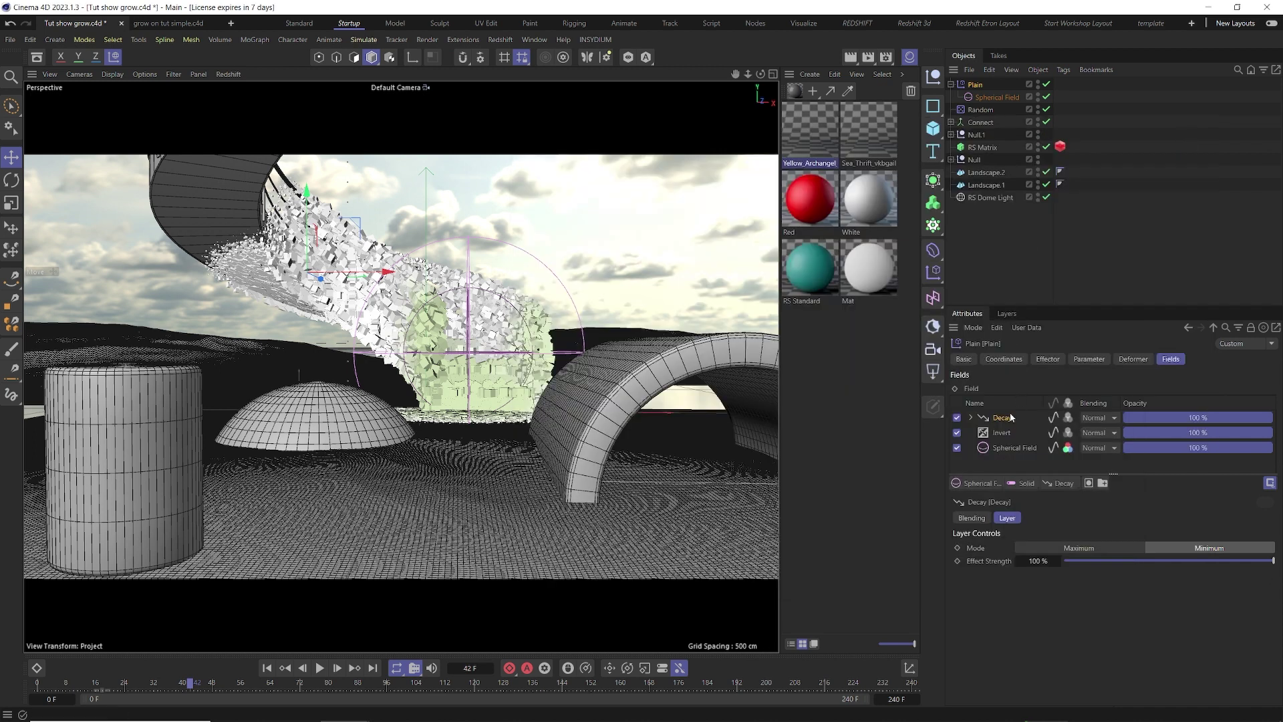
# - Try a Spring Delay layer at 68% effect strength beneath Decay and preview the growth at frame 40 in Redshift RenderView
pyautogui.click(1067, 483)
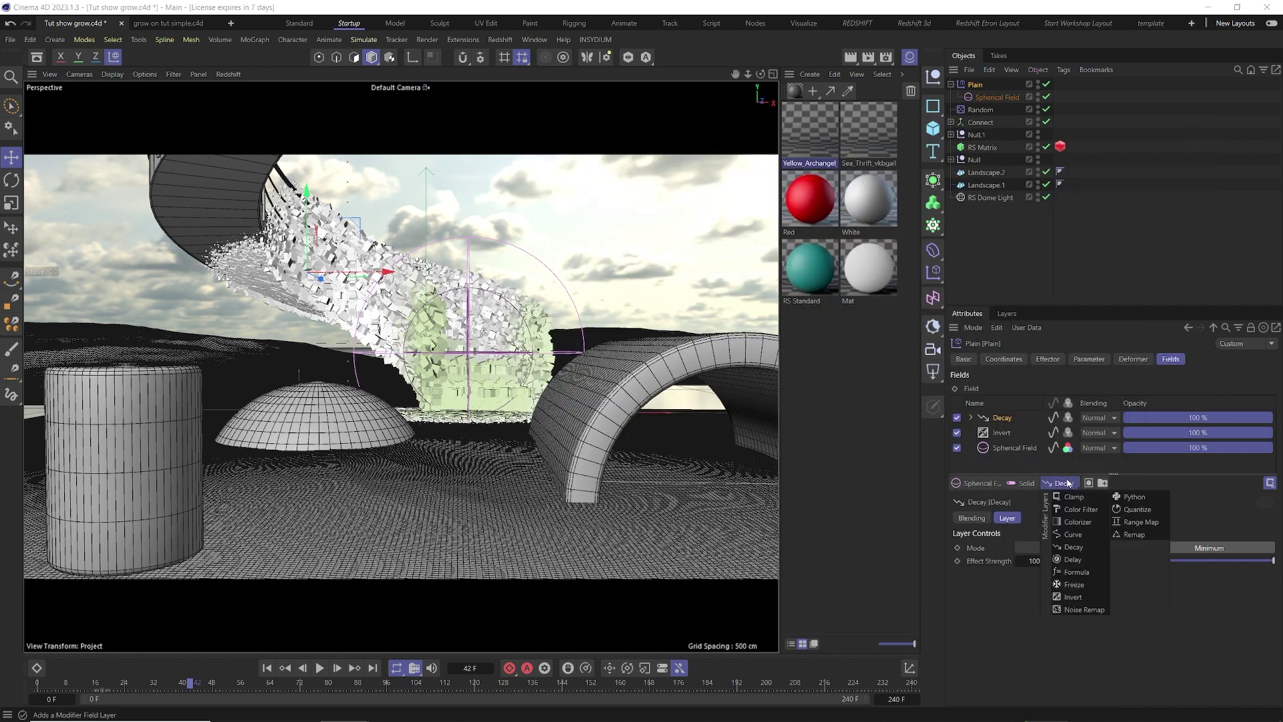
pyautogui.click(1073, 560)
pyautogui.click(1228, 548)
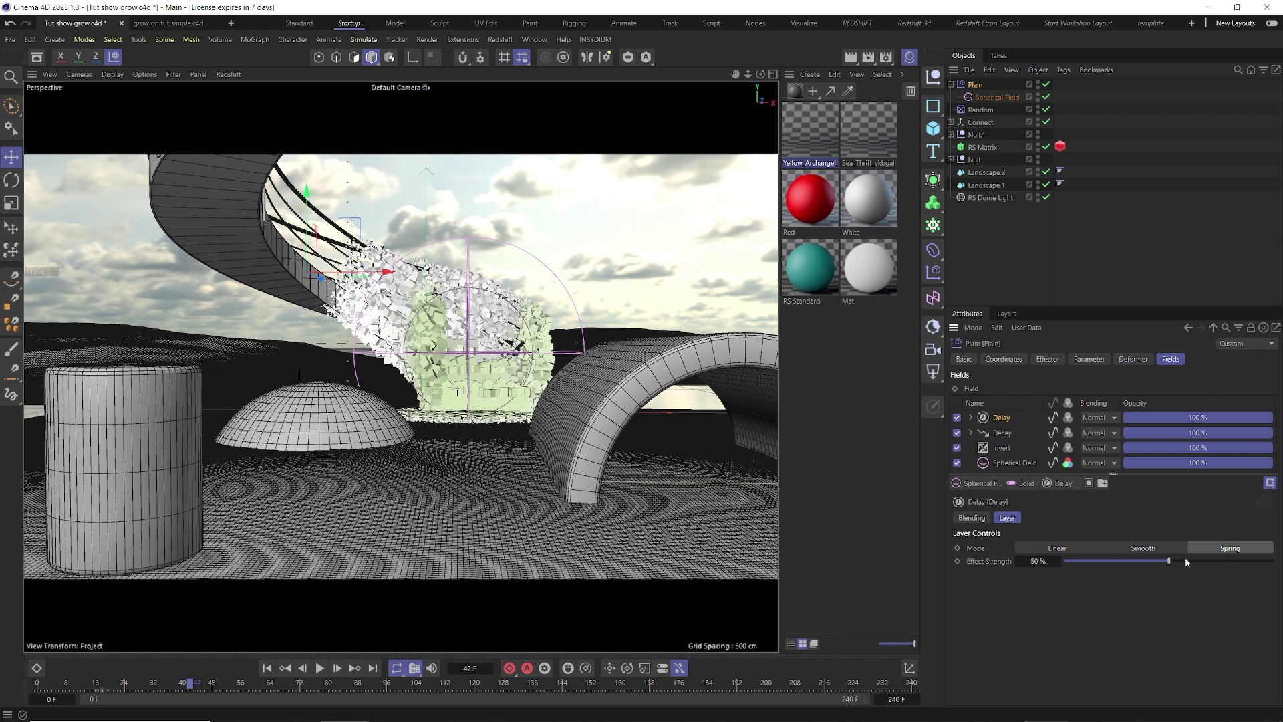
pyautogui.moveTo(1185, 560); pyautogui.dragTo(1206, 560)
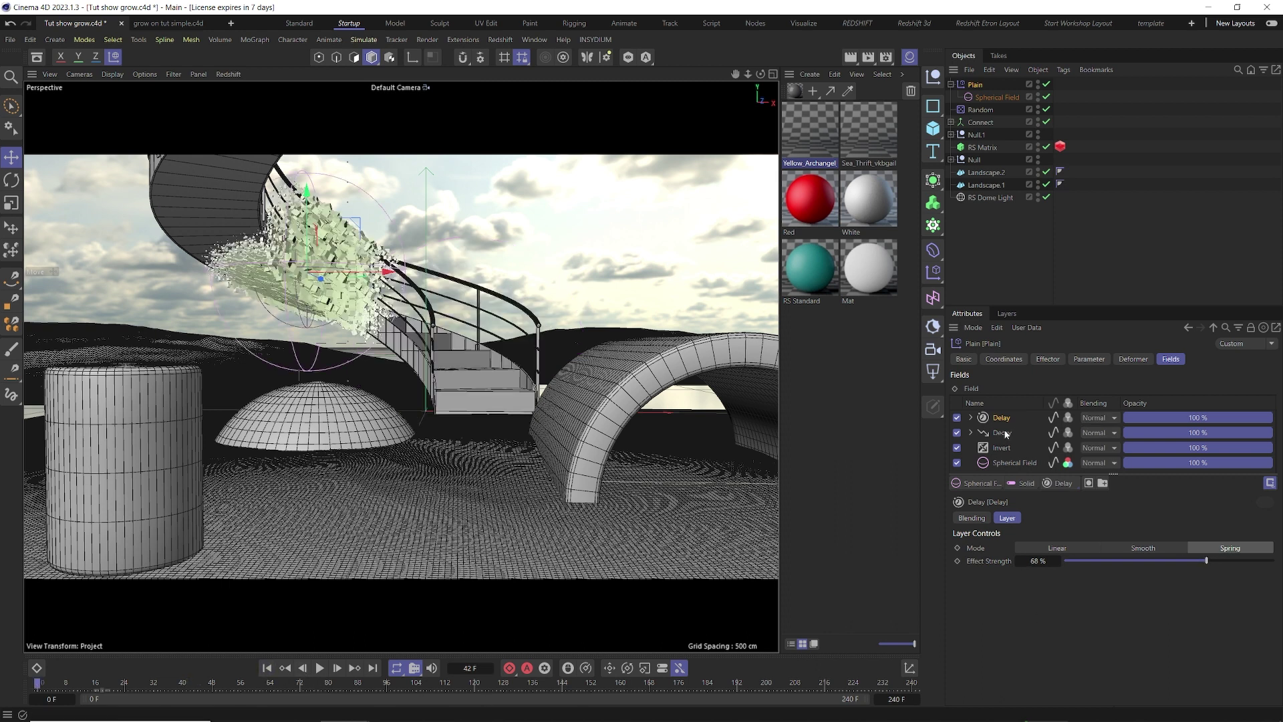
pyautogui.moveTo(1001, 432); pyautogui.dragTo(979, 415)
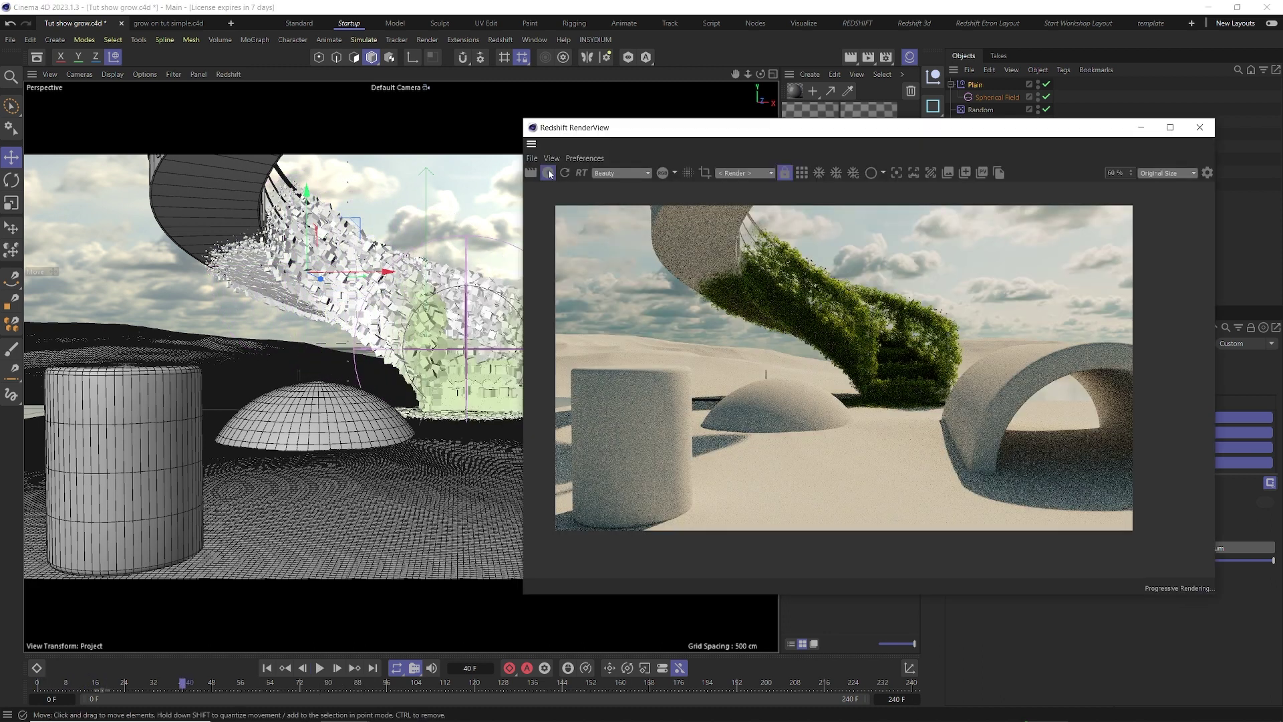
pyautogui.click(1200, 127)
# - Delete the Delay layer from the Plain effector's fields and return the animation to its start
pyautogui.click(1003, 433)
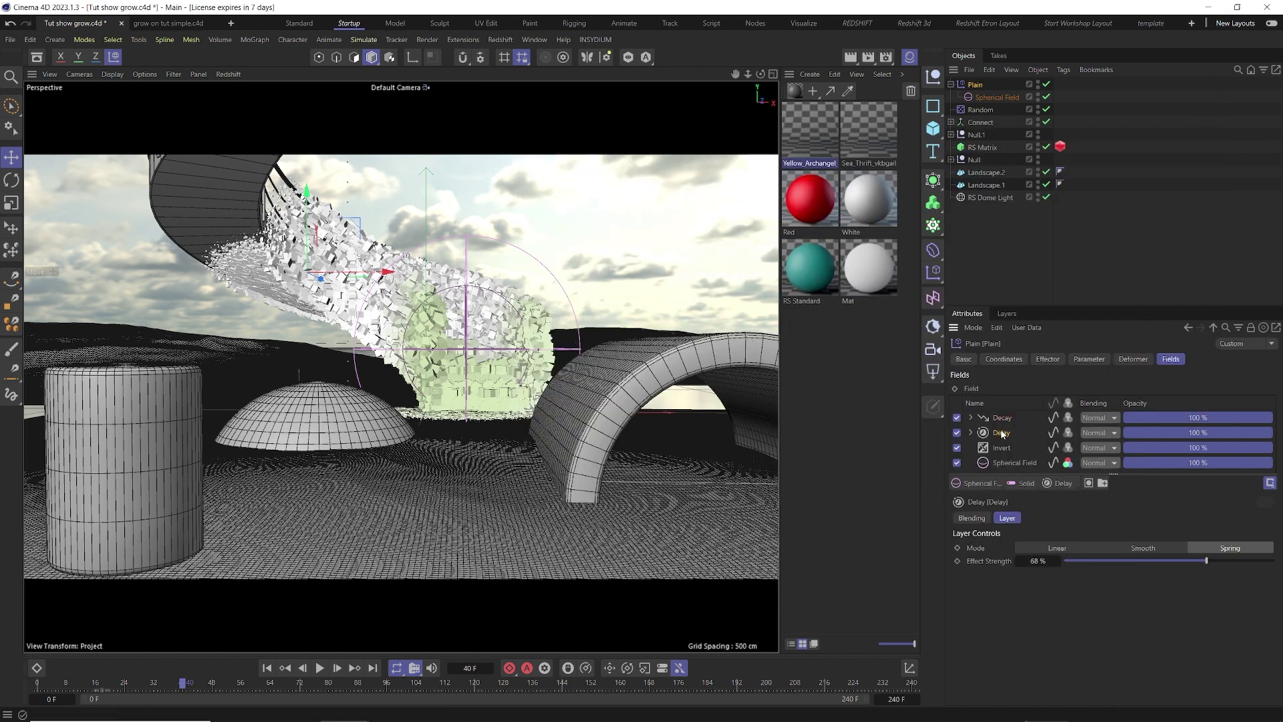
pyautogui.press('Delete')
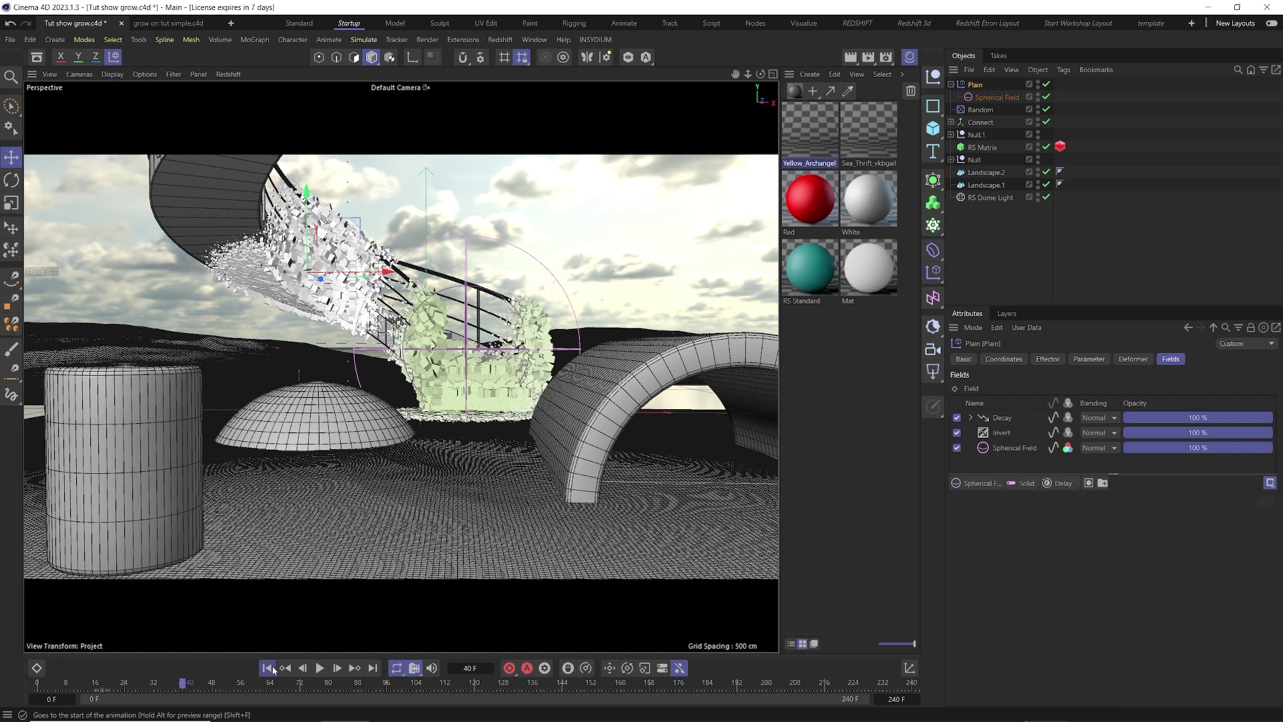
pyautogui.hotkey('shift', 'f')
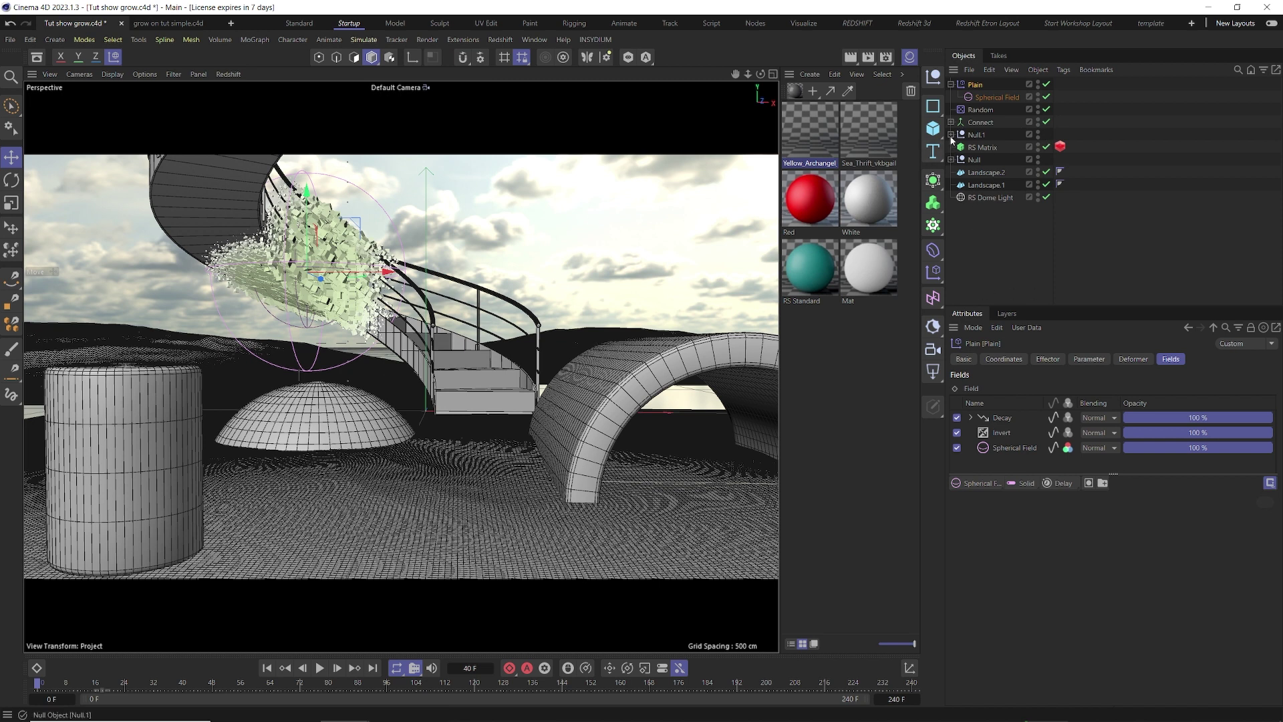
# - Select all plant variants from Var12 to Var1 inside Null.1
pyautogui.click(972, 159)
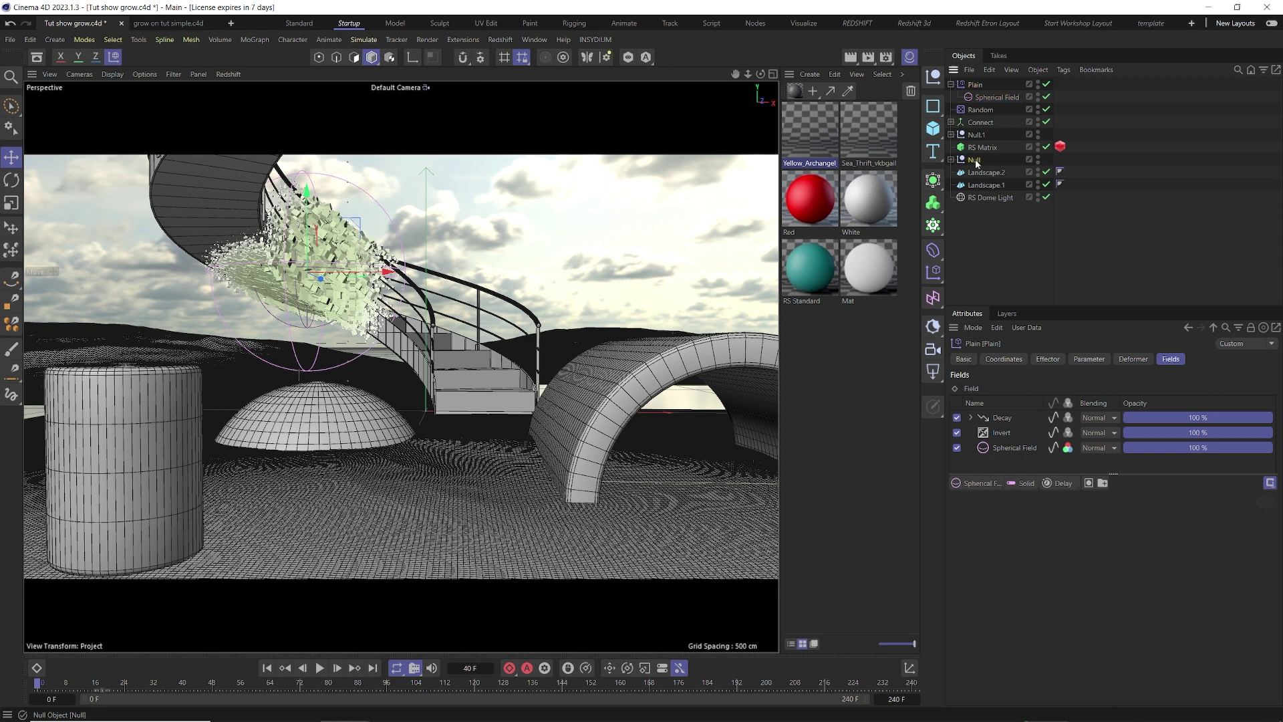
pyautogui.click(950, 134)
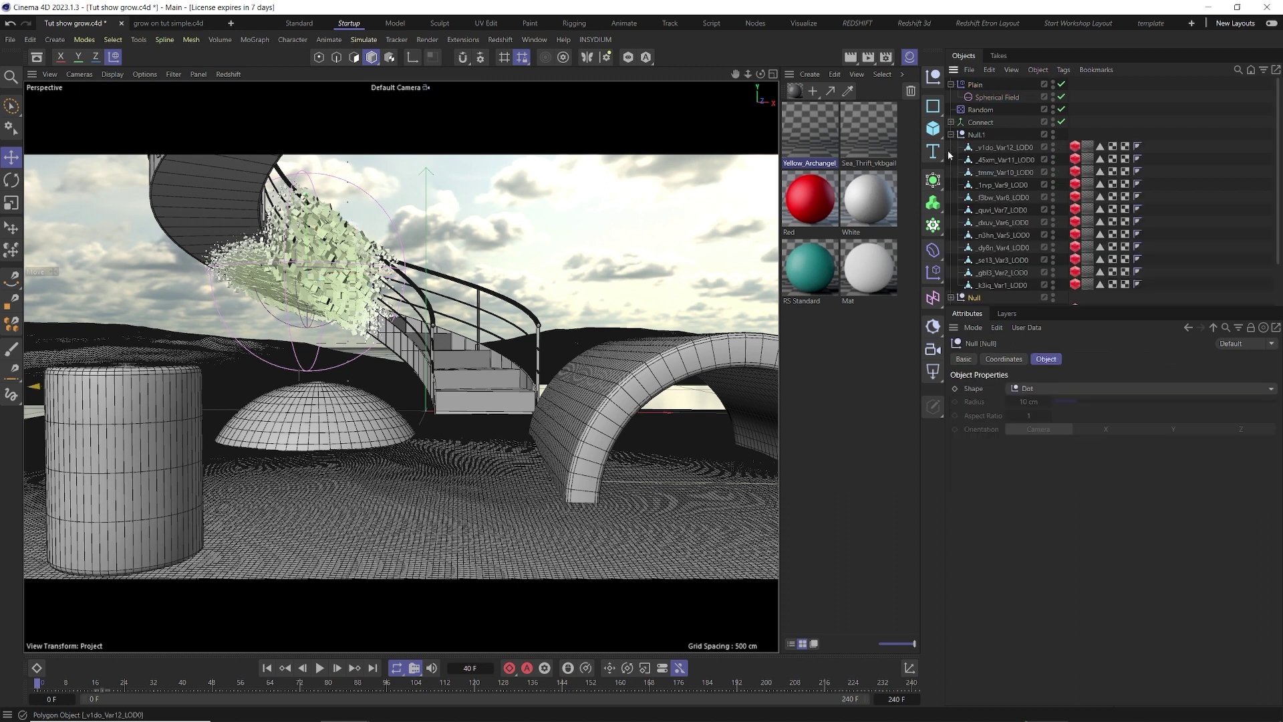
pyautogui.click(984, 148)
pyautogui.scroll(-2, 987, 159)
pyautogui.keyDown('shift'); pyautogui.click(987, 235); pyautogui.keyUp('shift')
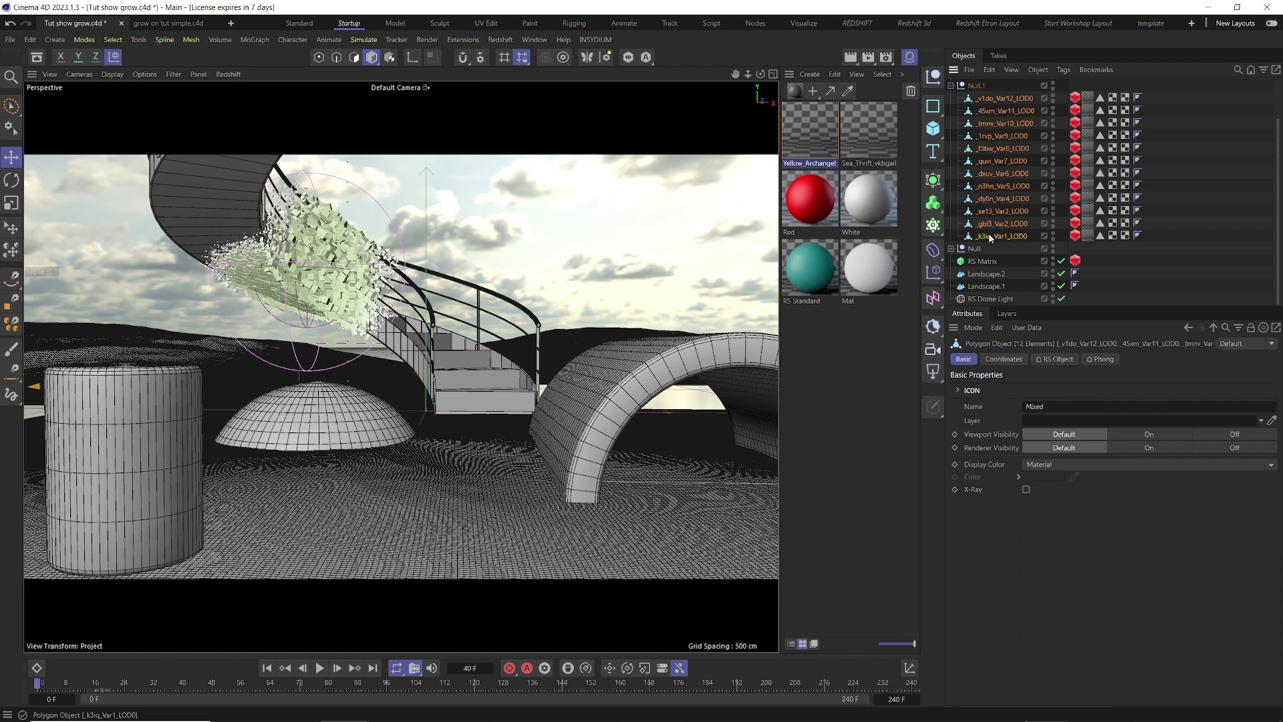
# - Try adding Wind deformers as parents of the selected plant variants, and undo the addition
pyautogui.click(932, 250)
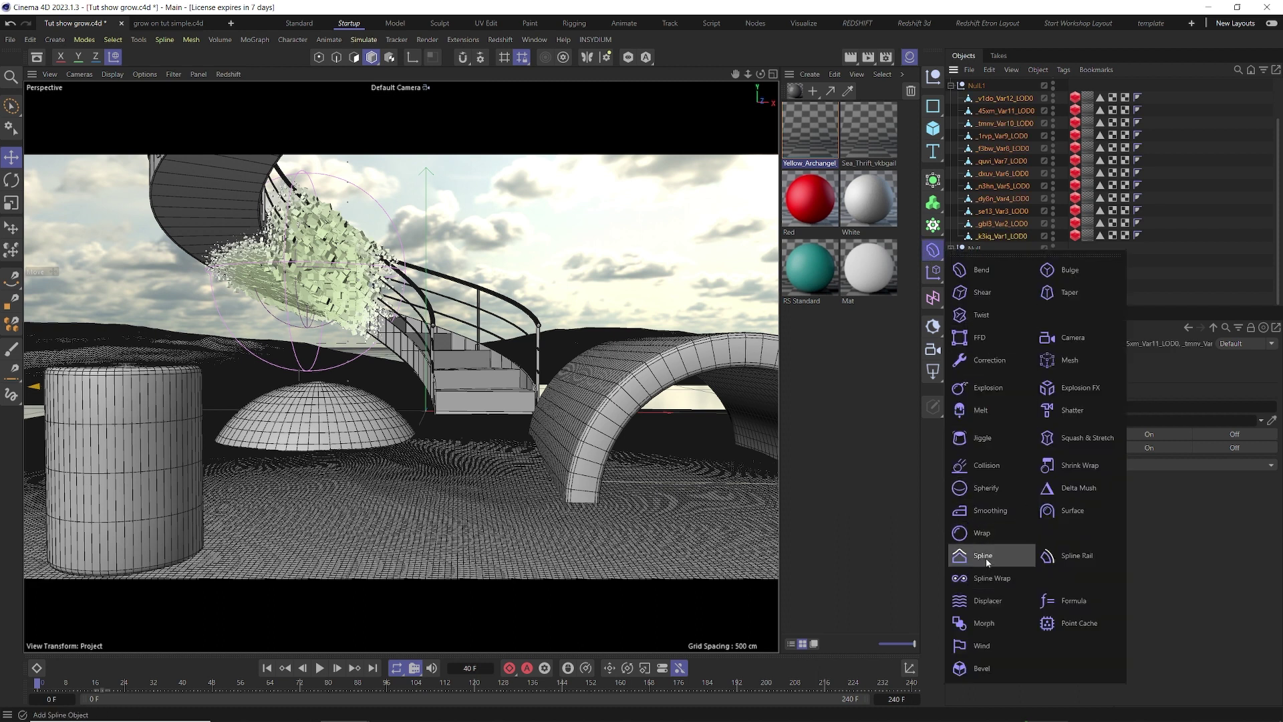
pyautogui.click(996, 647)
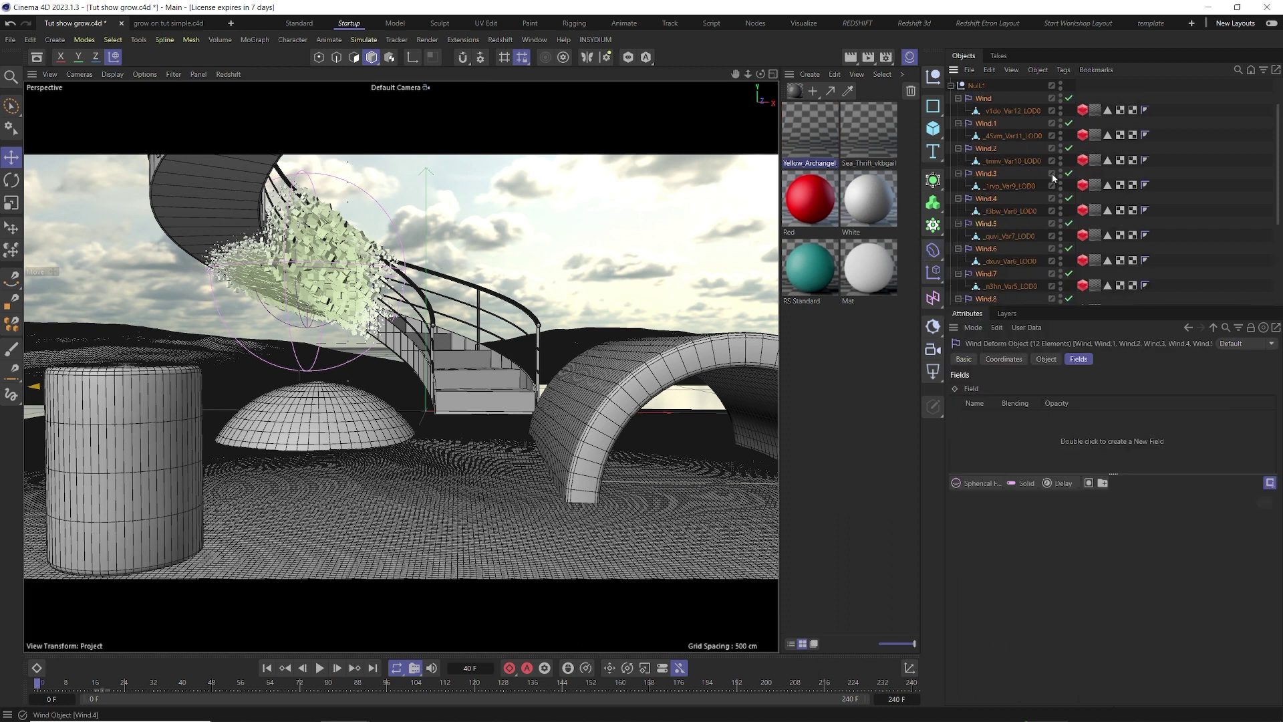
pyautogui.hotkey('ctrl', 'z')
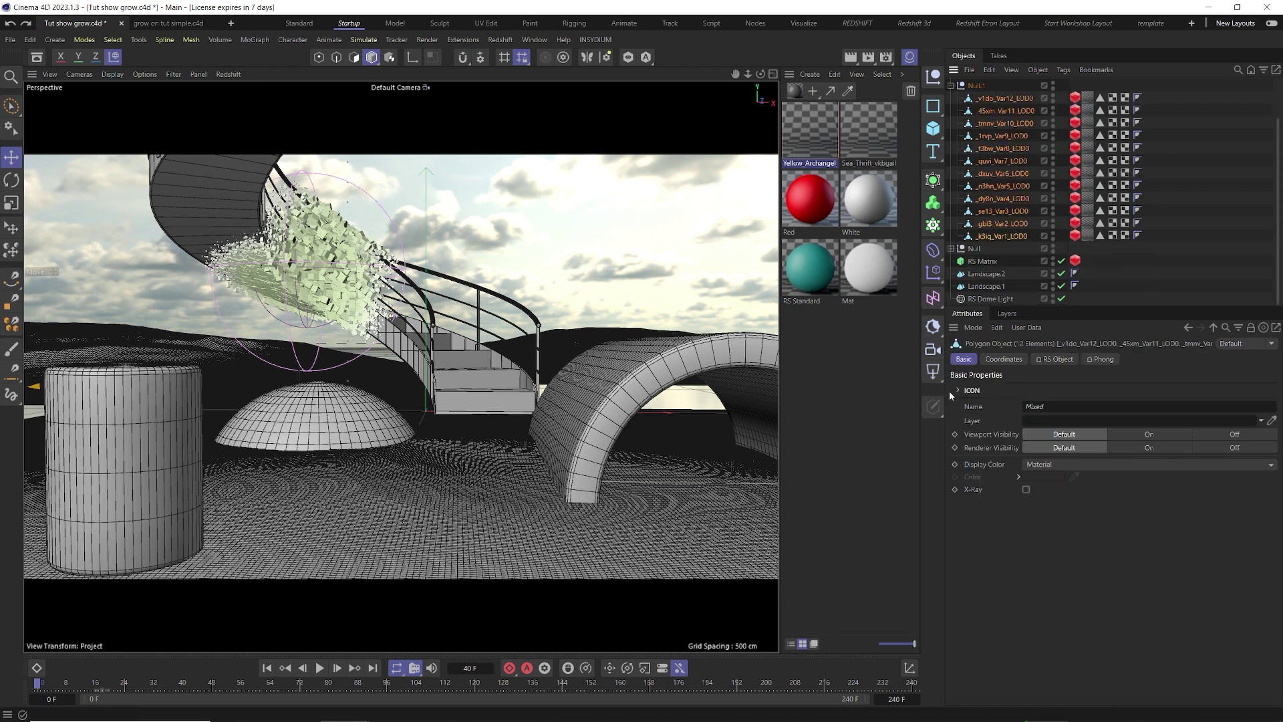
# - Add a Wind deformer as a child of each selected plant variant, with 5 cm amplitude, 5 cm size and 0.29 frequency
pyautogui.click(933, 297)
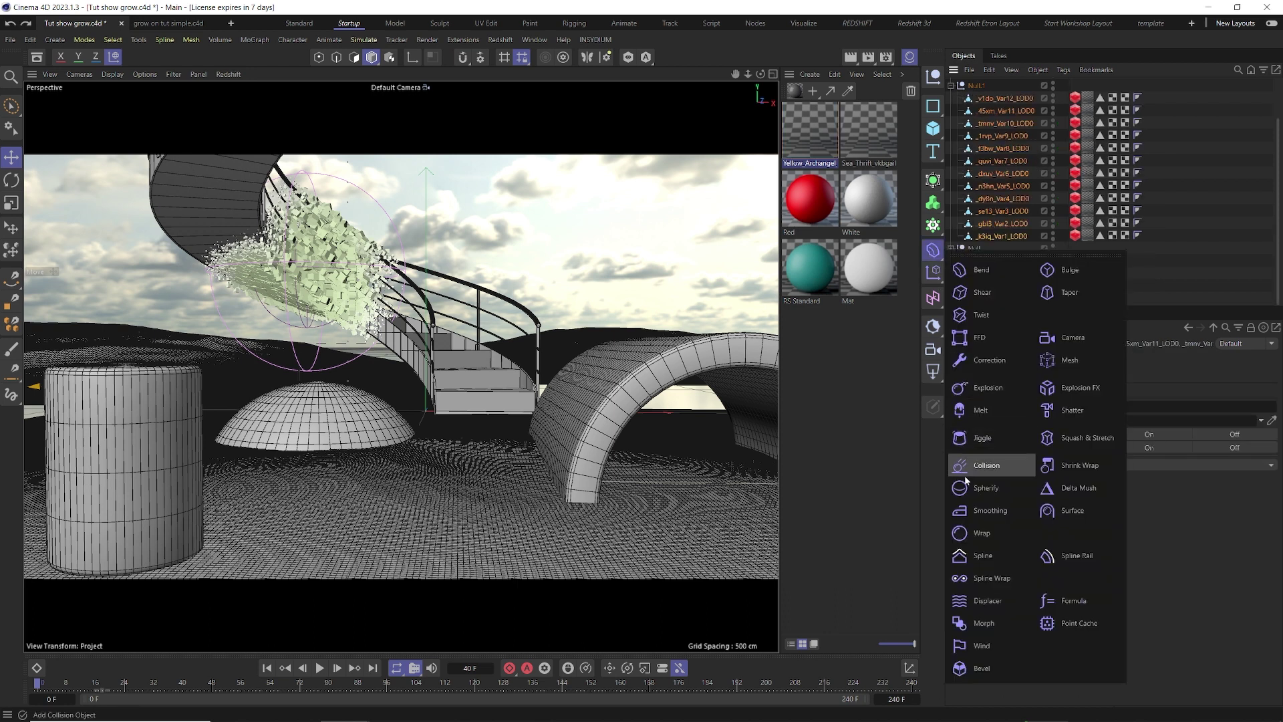
pyautogui.keyDown('shift'); pyautogui.click(977, 644); pyautogui.keyUp('shift')
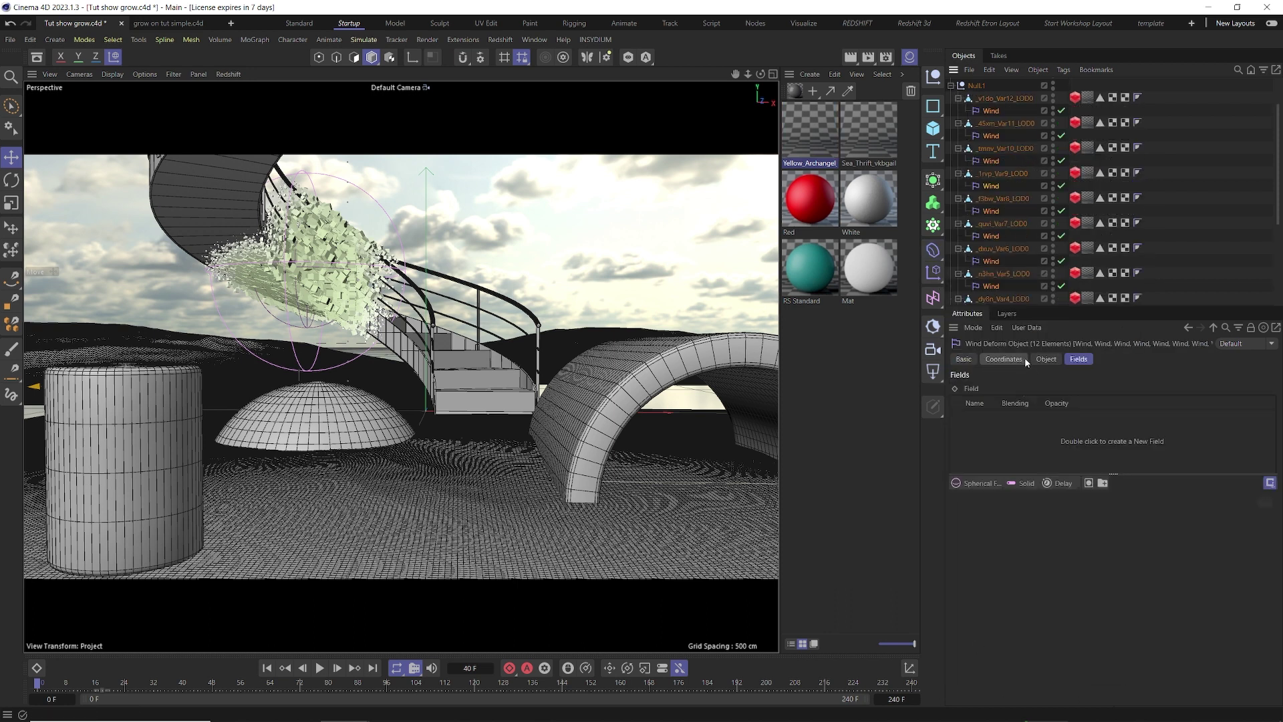
pyautogui.click(1045, 359)
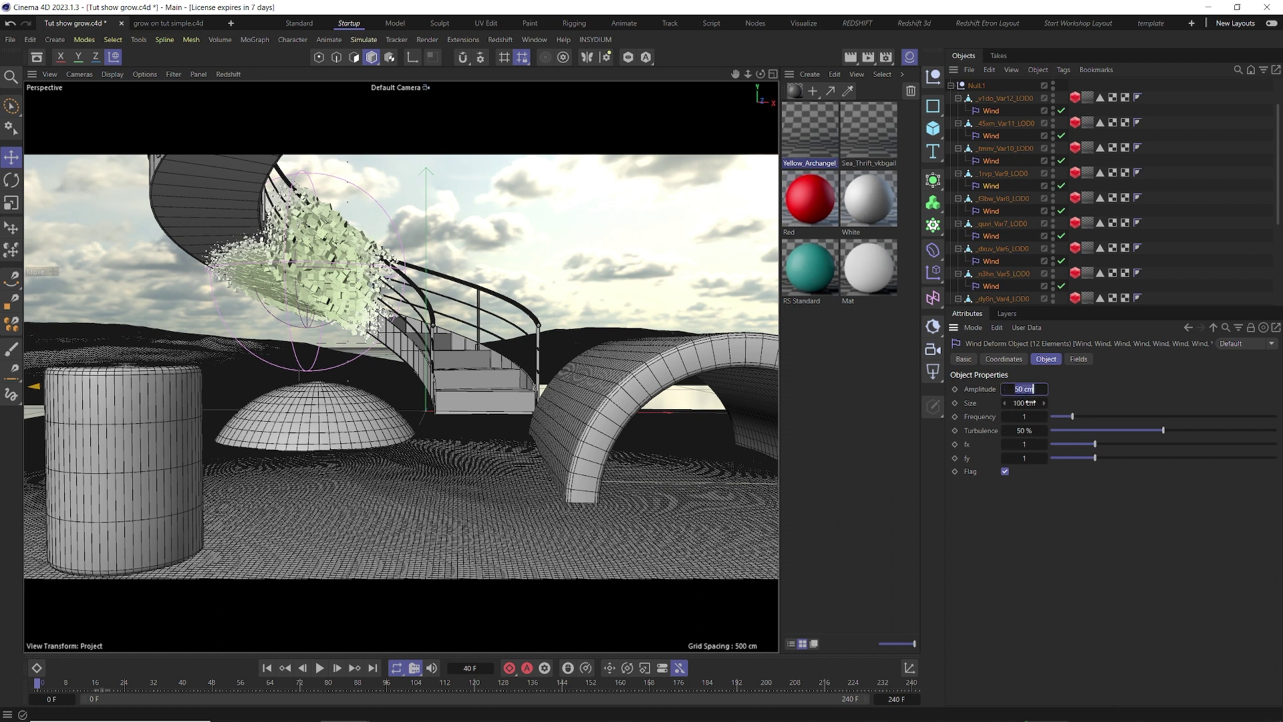
pyautogui.write('5')
pyautogui.press('Tab')
pyautogui.write('5')
pyautogui.moveTo(1072, 416); pyautogui.dragTo(1057, 420)
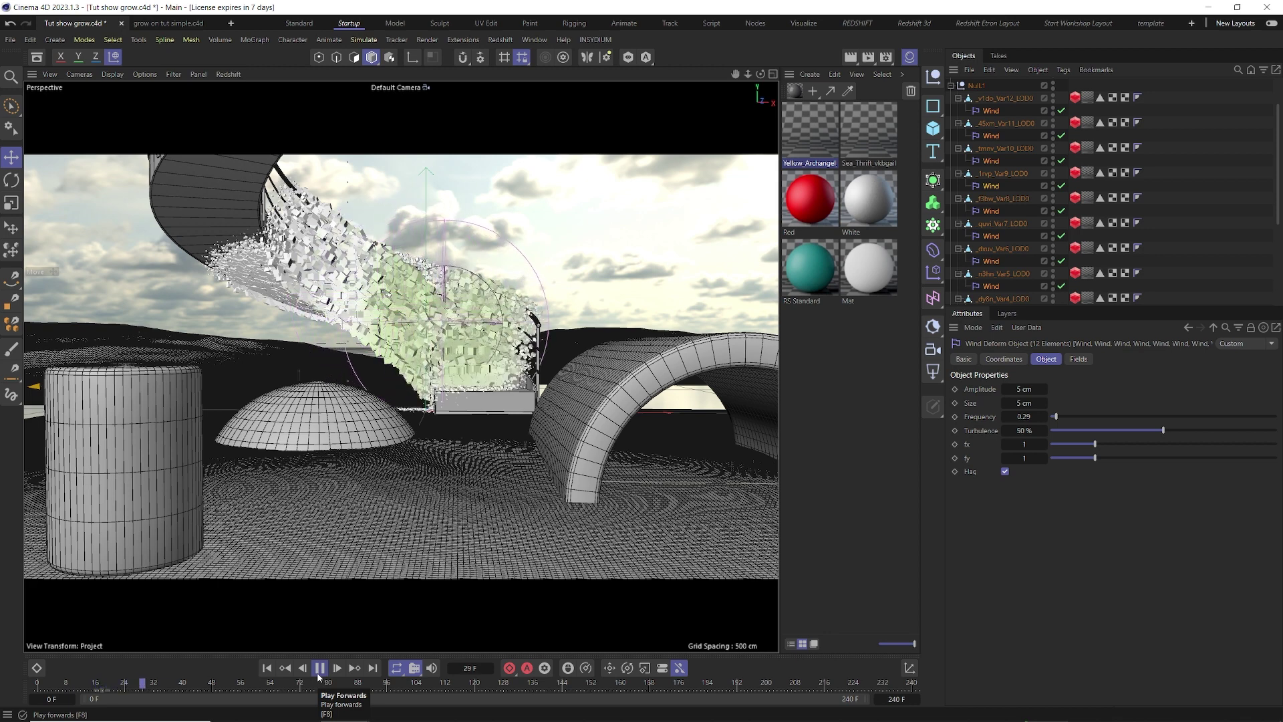
# - Play the animation from the start to inspect the wind motion on the source plants, stopping at frame 27
pyautogui.click(319, 668)
pyautogui.keyDown('alt'); pyautogui.moveTo(288, 459); pyautogui.dragTo(725, 324); pyautogui.keyUp('alt')
pyautogui.scroll(10, 601, 354)
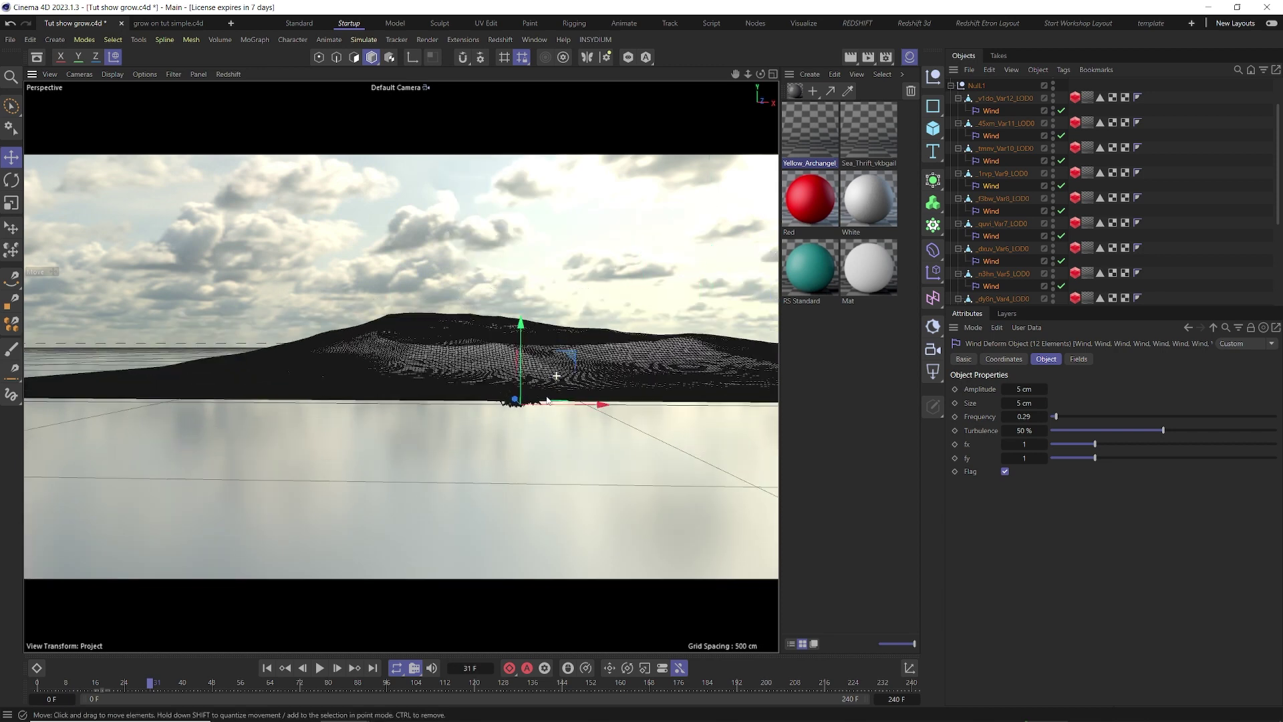
pyautogui.scroll(8, 526, 390)
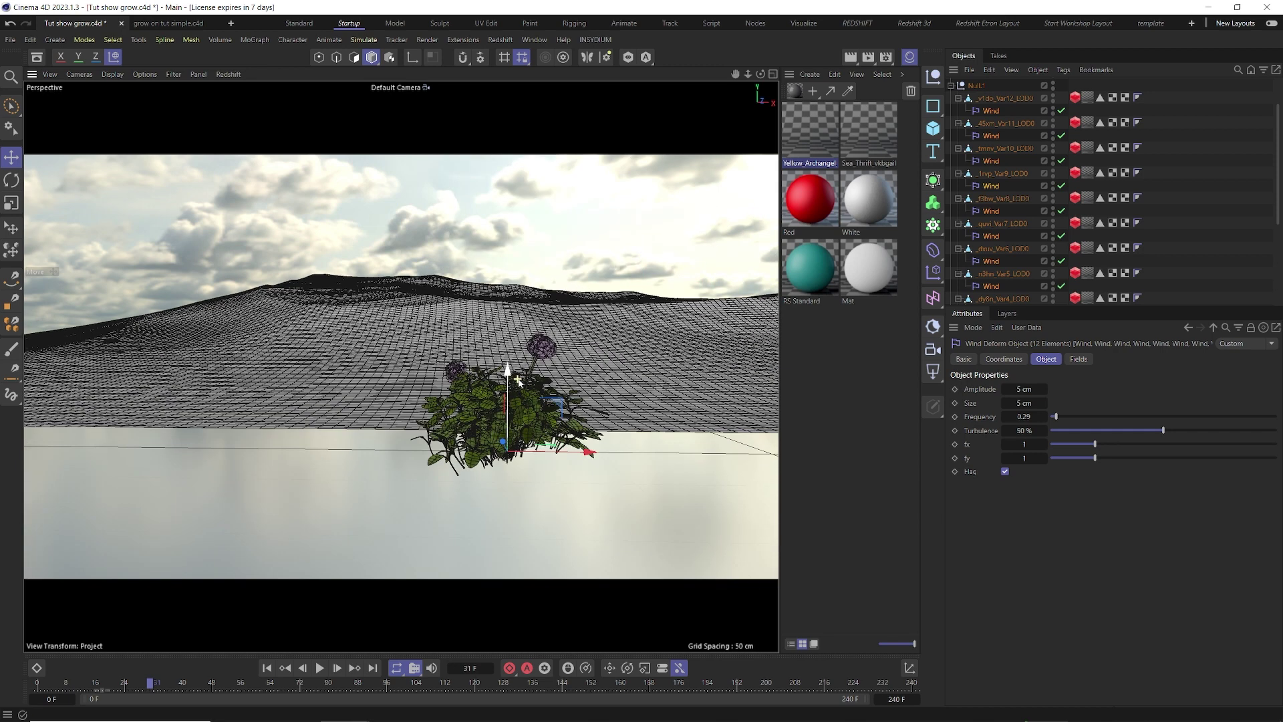
pyautogui.click(267, 667)
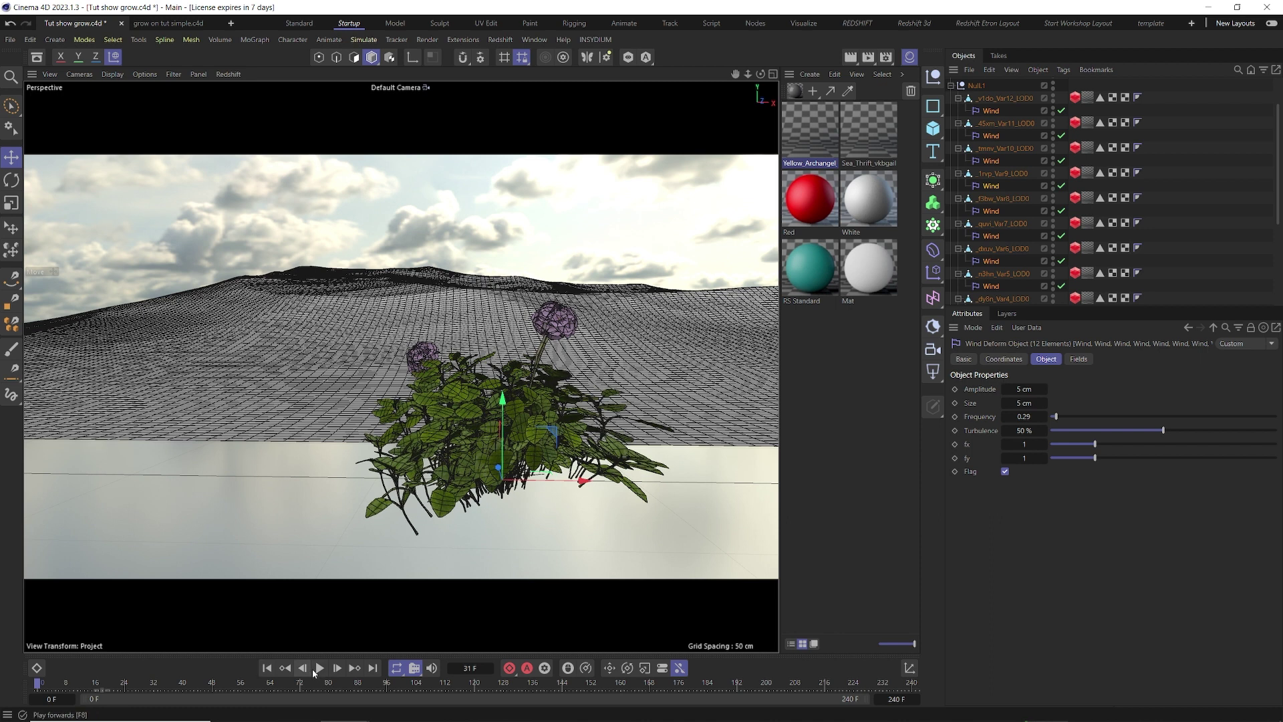
pyautogui.click(321, 672)
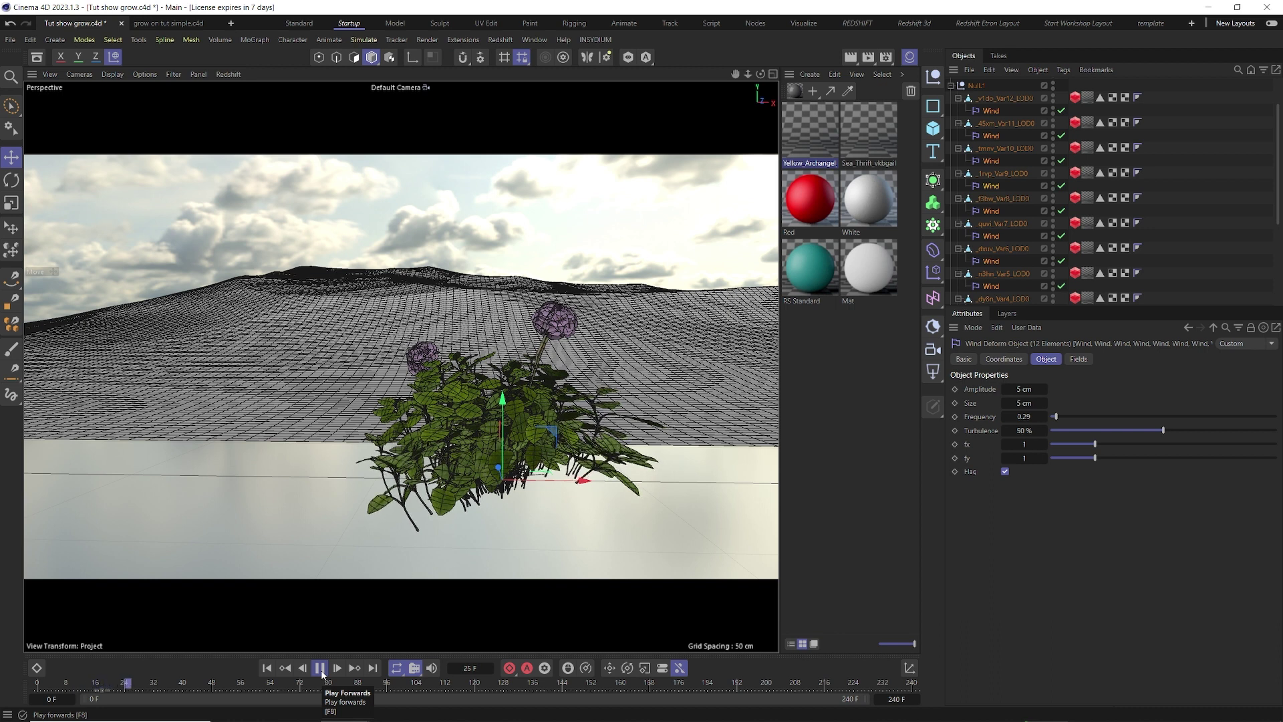
pyautogui.click(320, 668)
pyautogui.scroll(-6, 1000, 173)
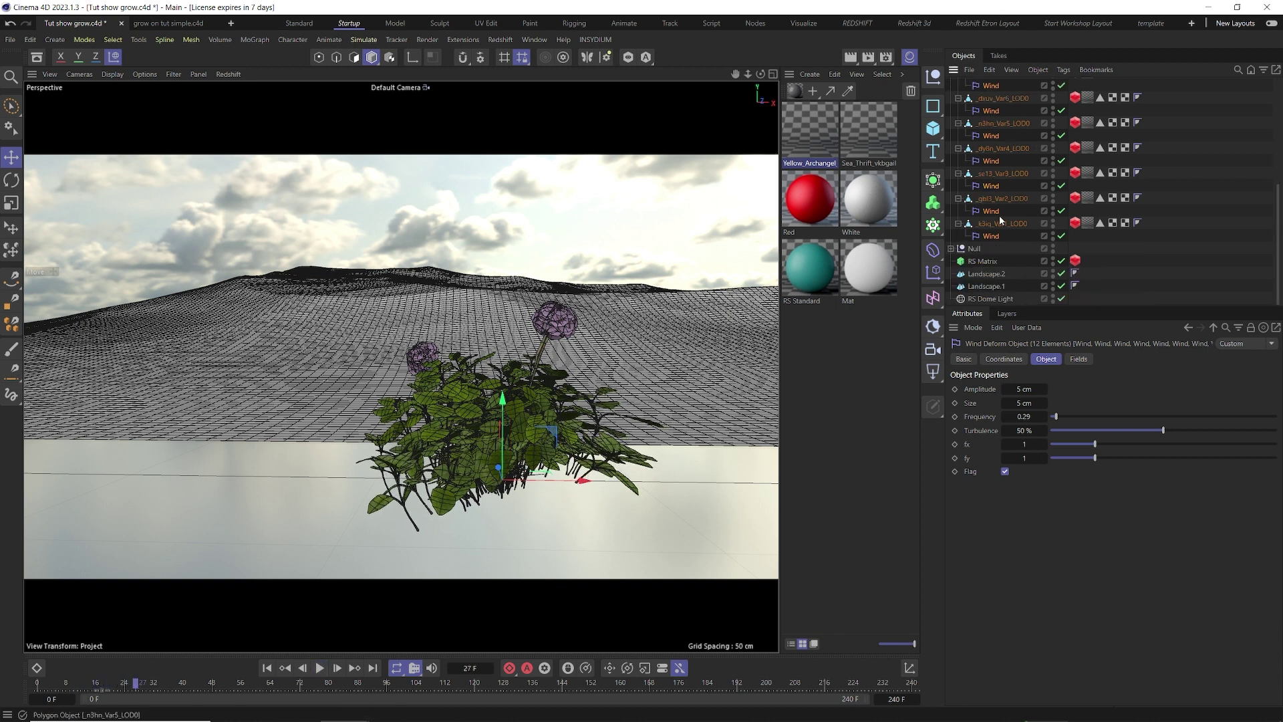
# - Add a Wind deformer with 10 cm amplitude and 12 cm size to the Var9 plant inside Null, and preview its motion
pyautogui.click(1003, 148)
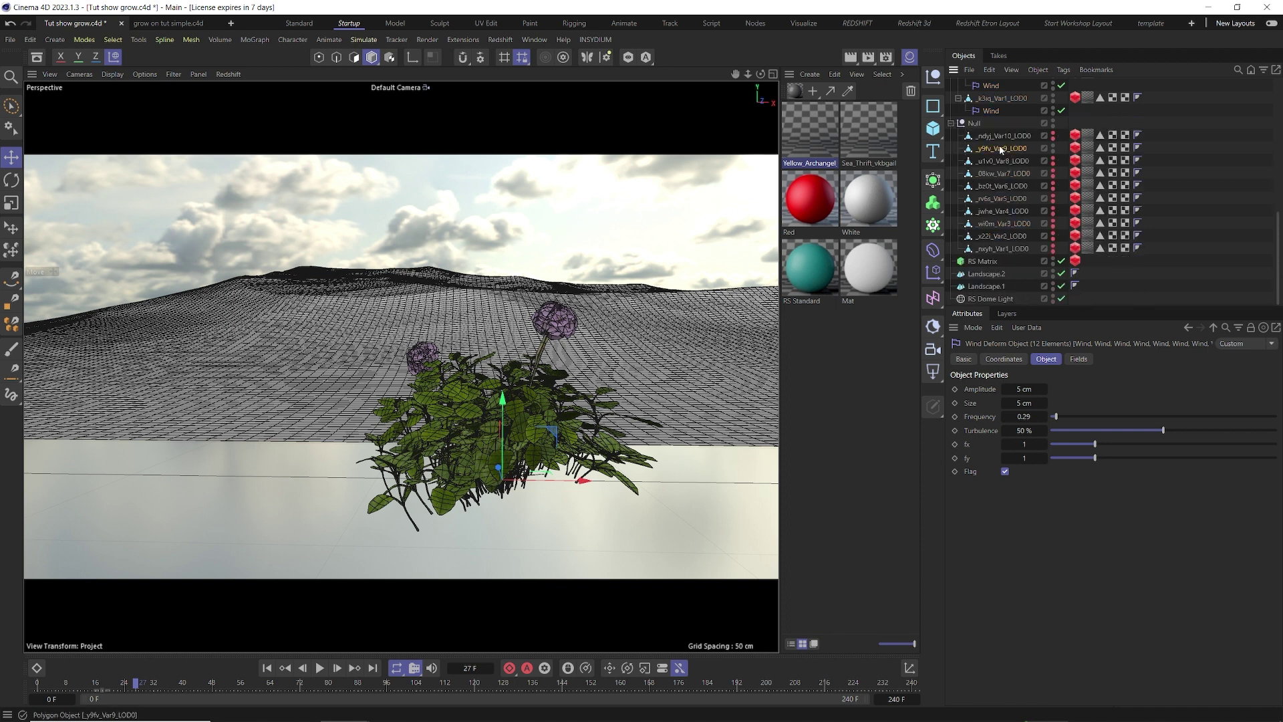
pyautogui.click(933, 250)
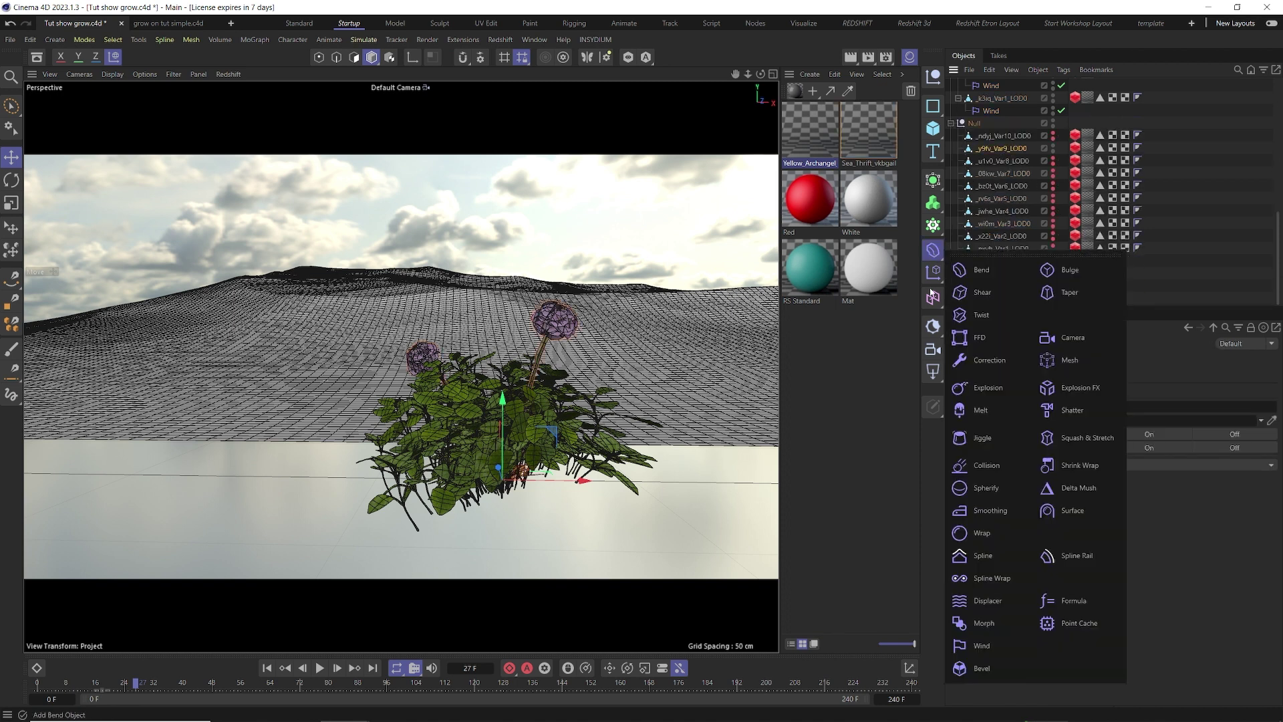
pyautogui.click(981, 644)
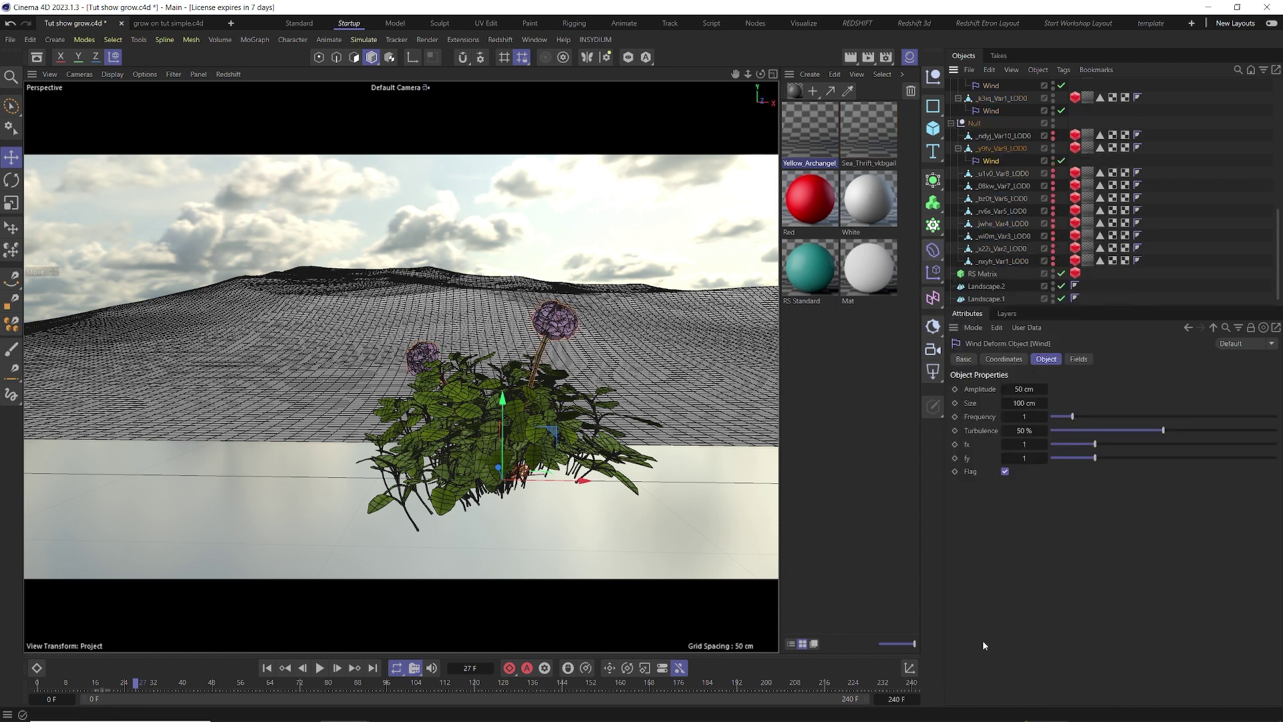
pyautogui.click(1033, 389)
pyautogui.write('10')
pyautogui.press('Tab')
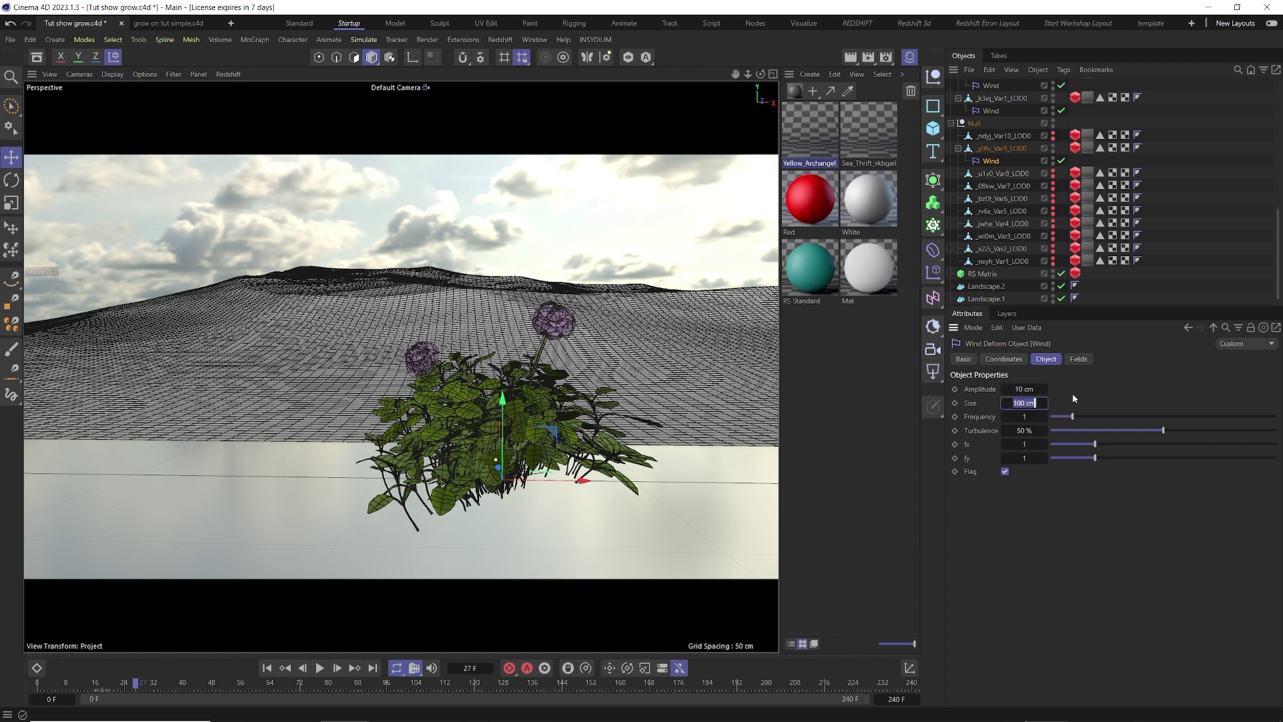
pyautogui.write('12')
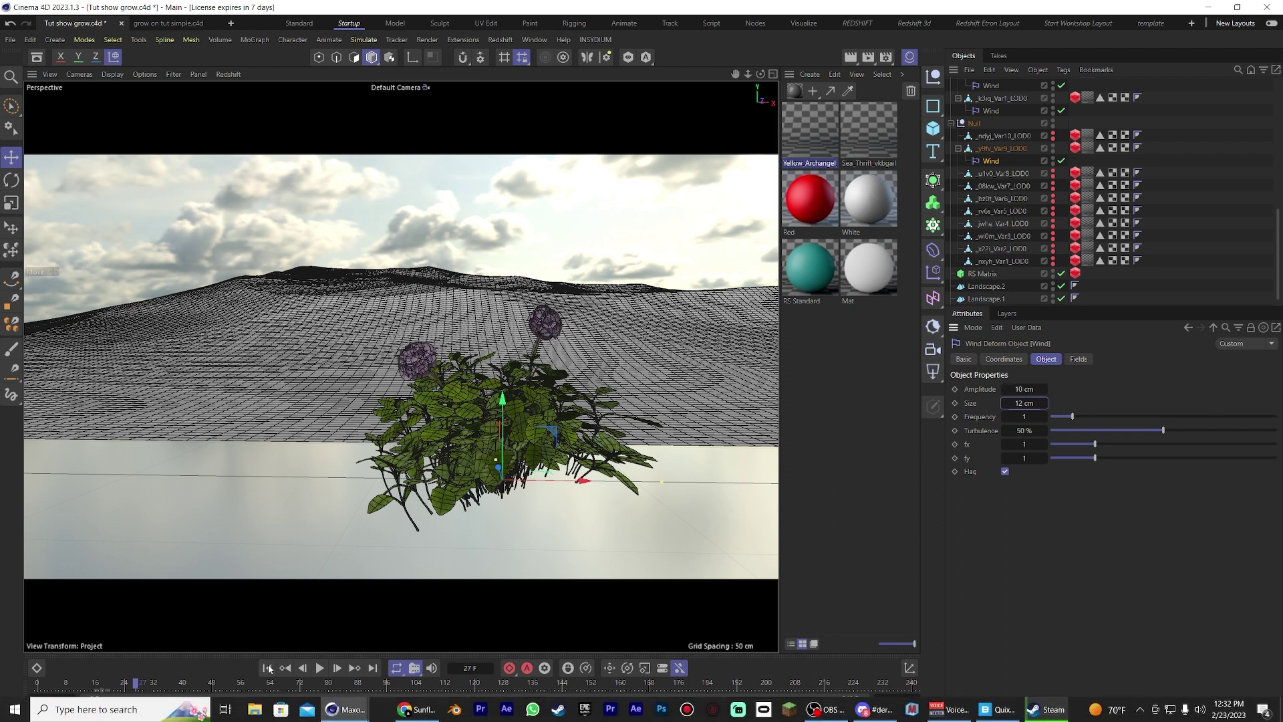
pyautogui.click(320, 667)
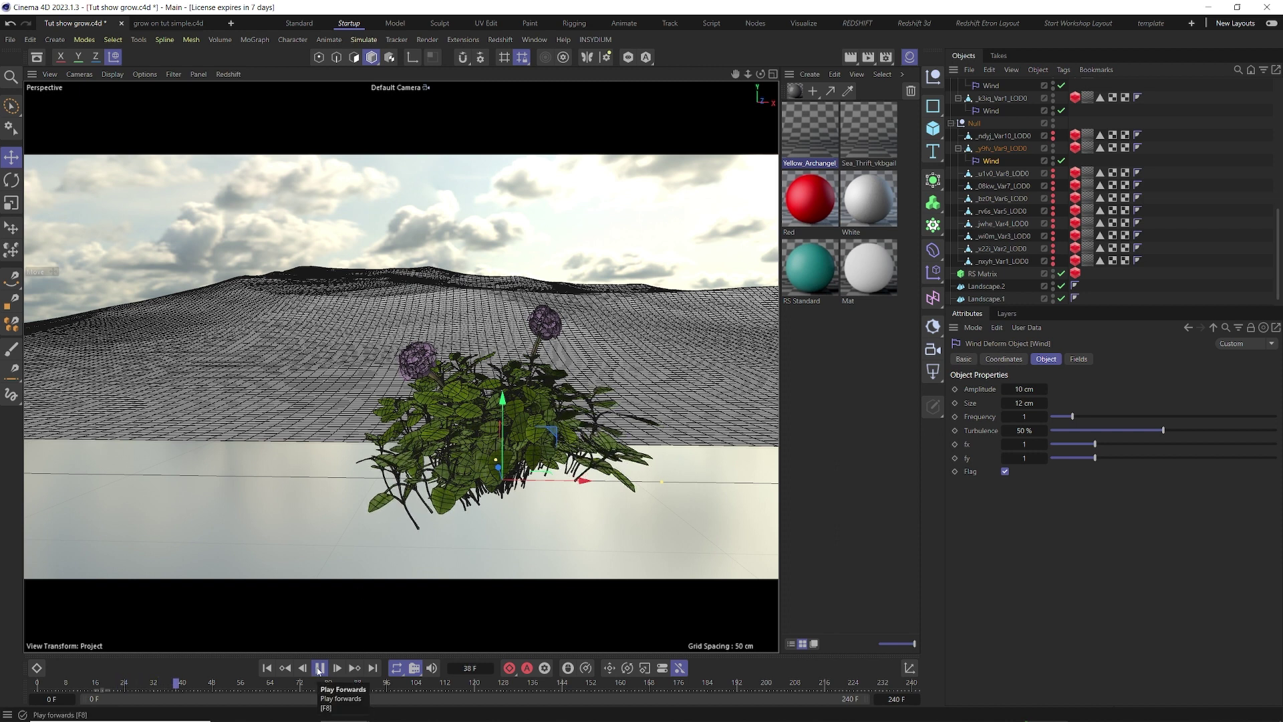
pyautogui.click(320, 669)
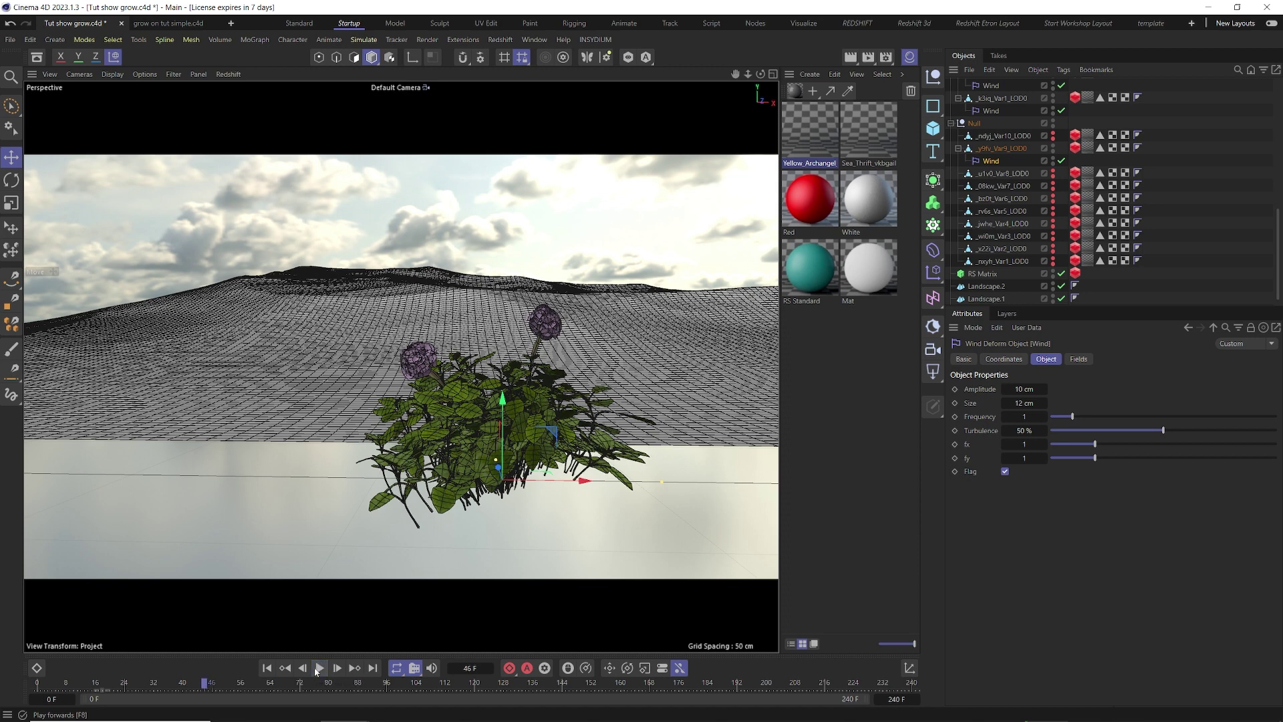
# - Scale up Landscape.2 so the hills fill more of the background behind the staircase scene
pyautogui.scroll(10, 381, 334)
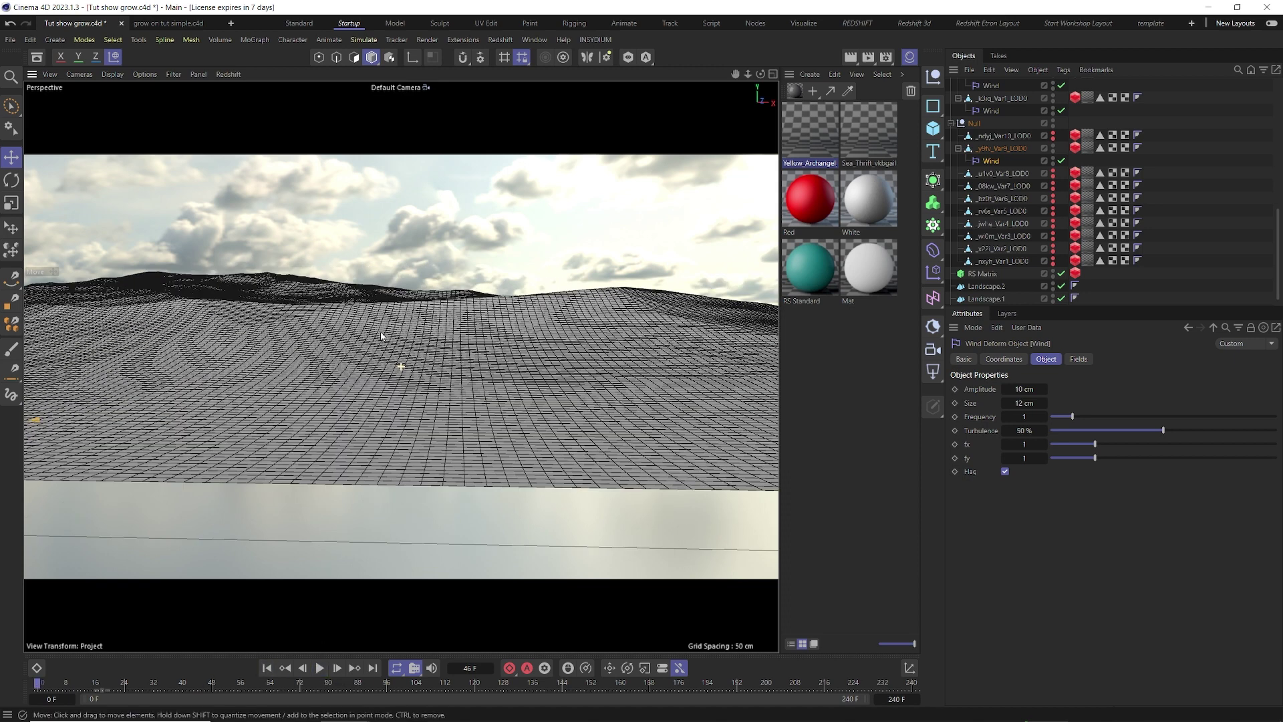
pyautogui.scroll(-5, 401, 367)
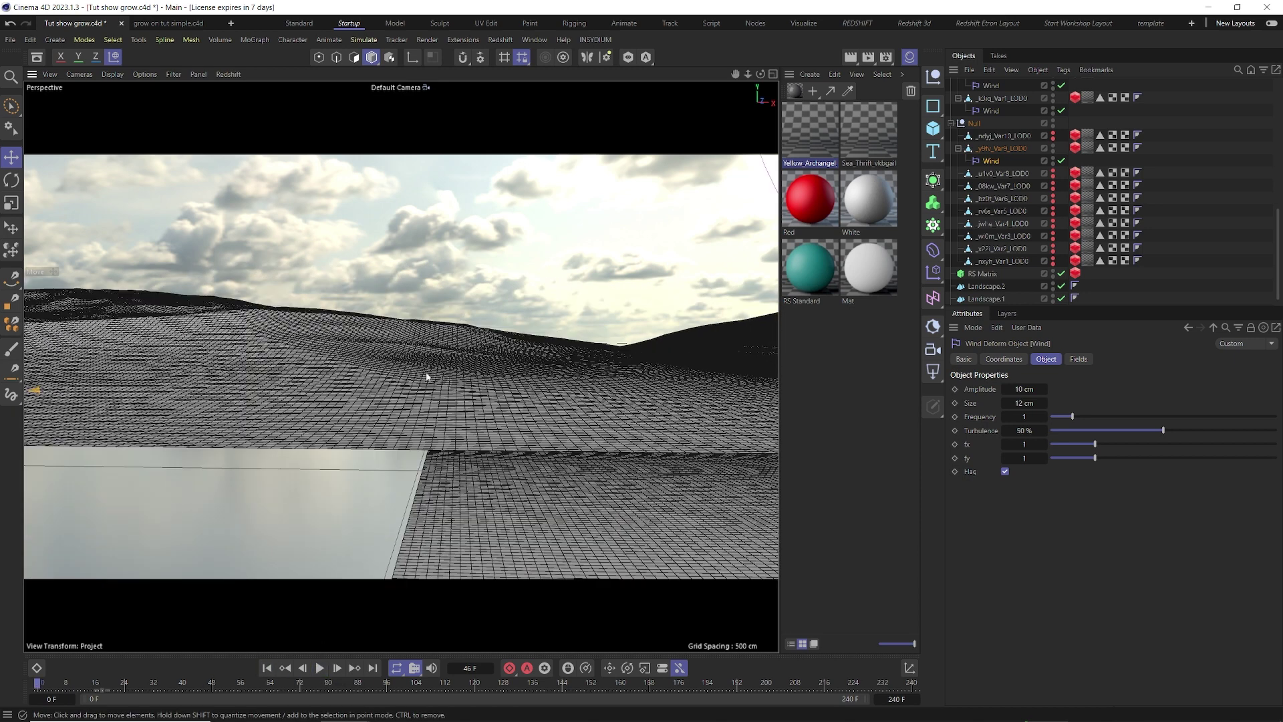
pyautogui.click(364, 372)
pyautogui.moveTo(216, 319); pyautogui.dragTo(216, 318)
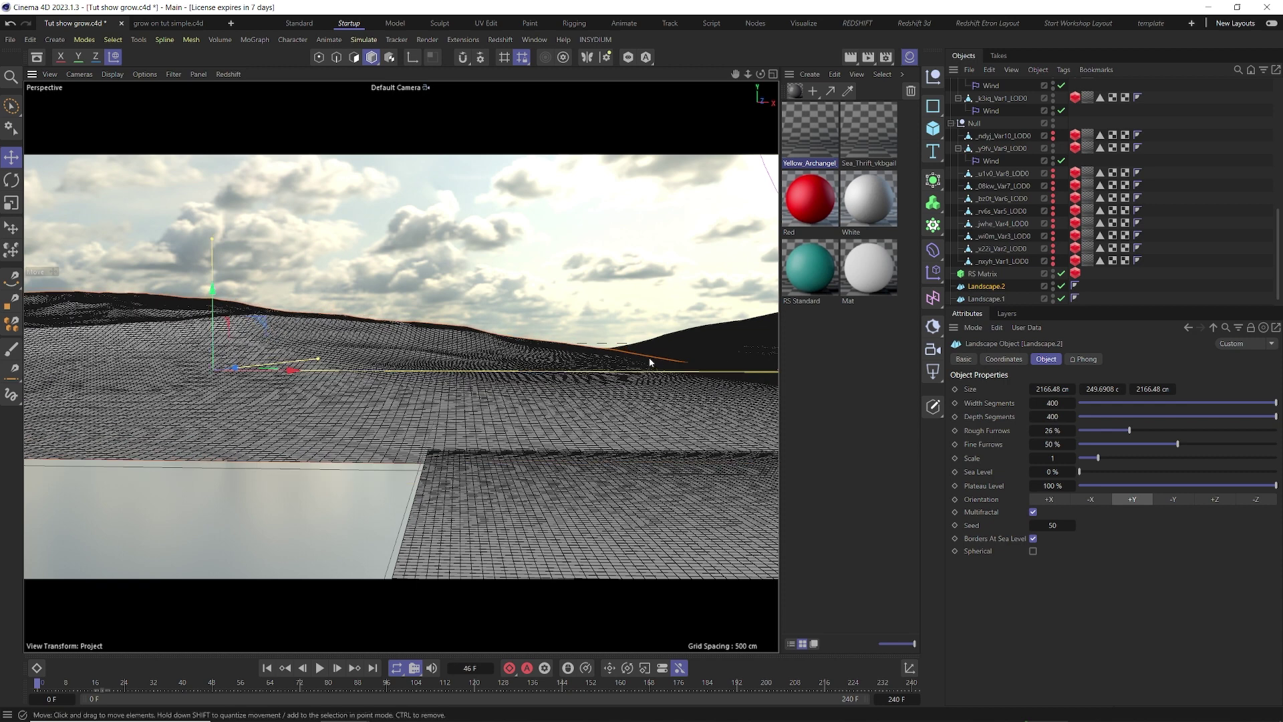
pyautogui.scroll(8, 648, 358)
pyautogui.keyDown('alt'); pyautogui.moveTo(283, 343); pyautogui.dragTo(536, 327); pyautogui.keyUp('alt')
pyautogui.scroll(-6, 536, 327)
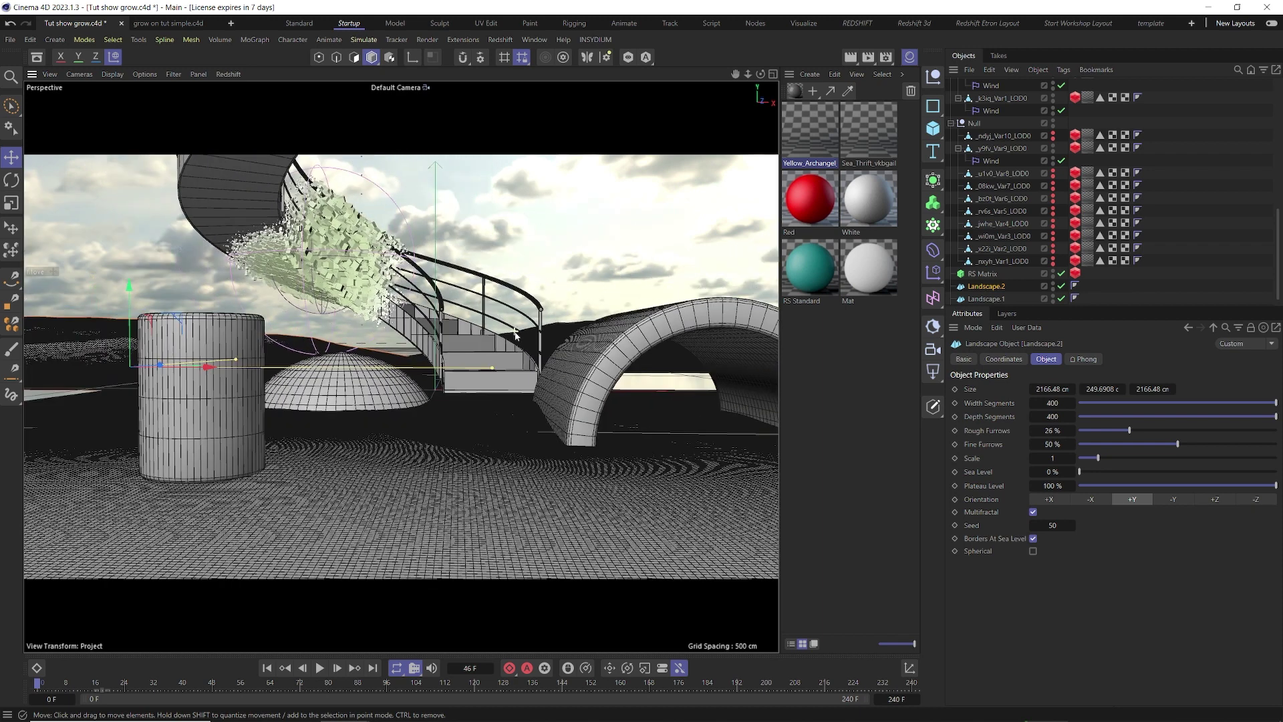
pyautogui.press('t')
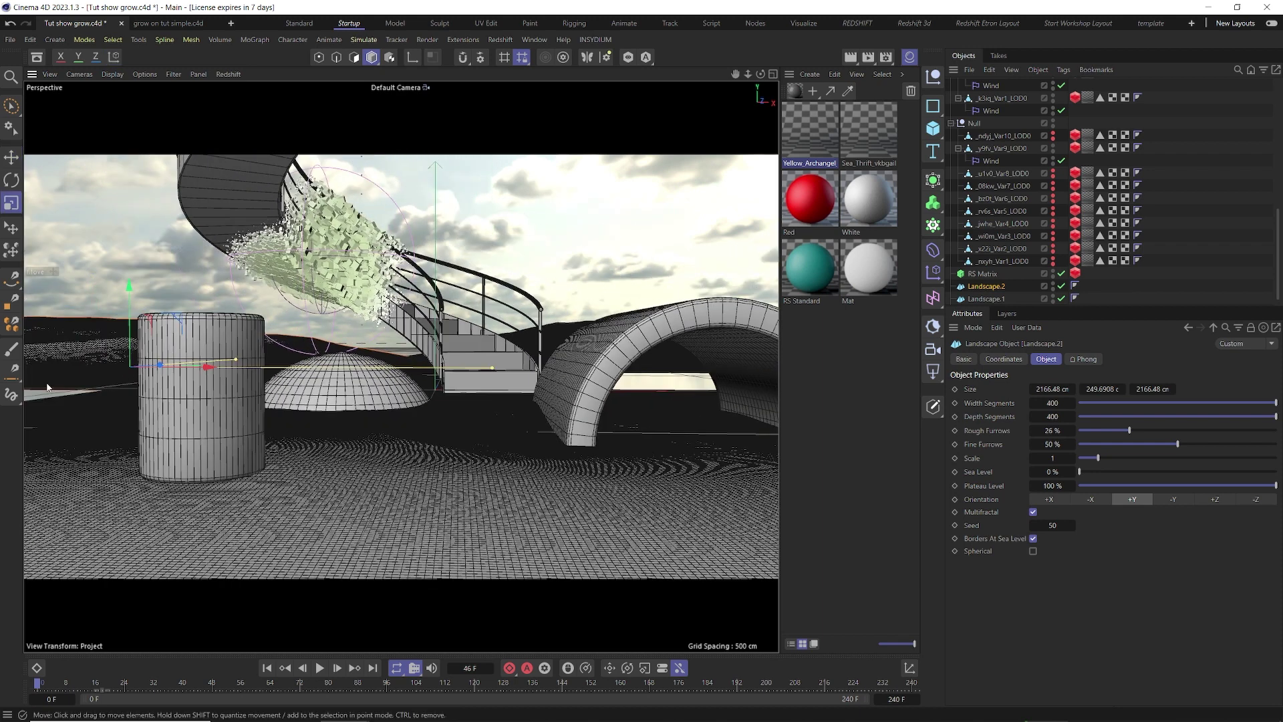
pyautogui.moveTo(118, 370)
pyautogui.mouseDown()
pyautogui.moveTo(142, 343)
pyautogui.moveTo(143, 369)
pyautogui.mouseUp()
pyautogui.press('e')
# - Scale Landscape.1 up to about 174% and lower it slightly
pyautogui.click(473, 443)
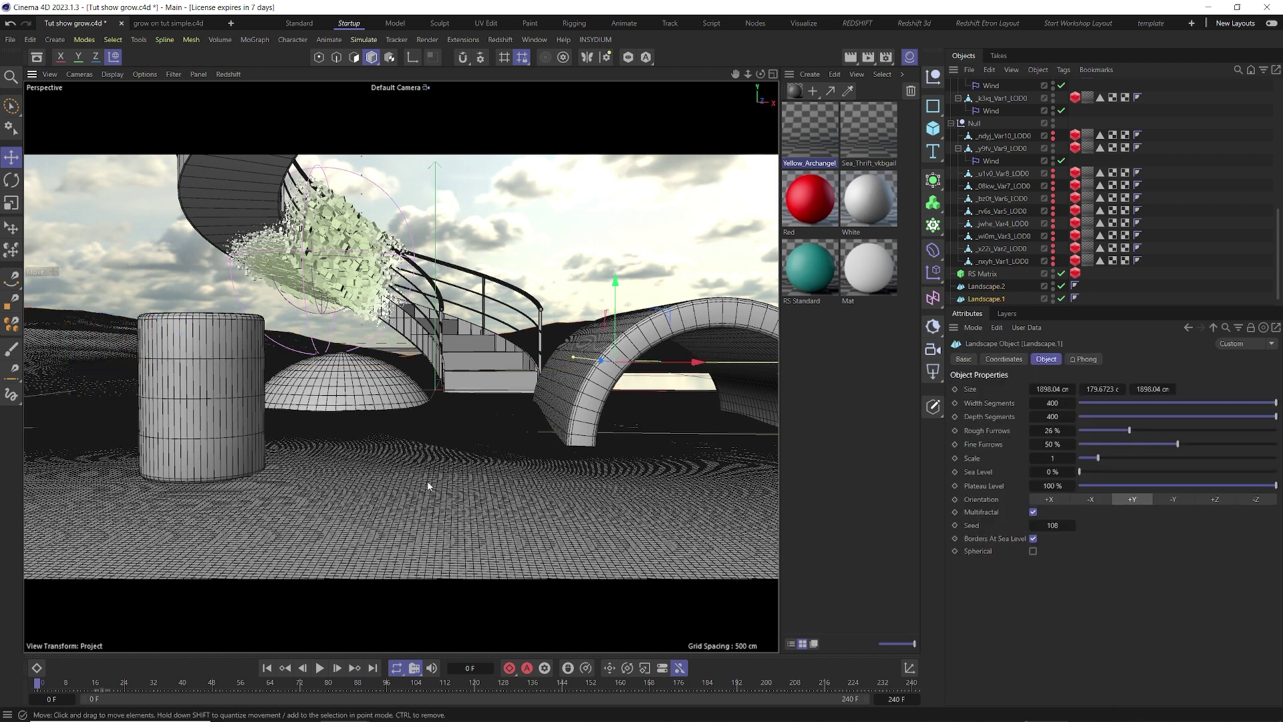
pyautogui.press('t')
pyautogui.moveTo(590, 407); pyautogui.dragTo(709, 335)
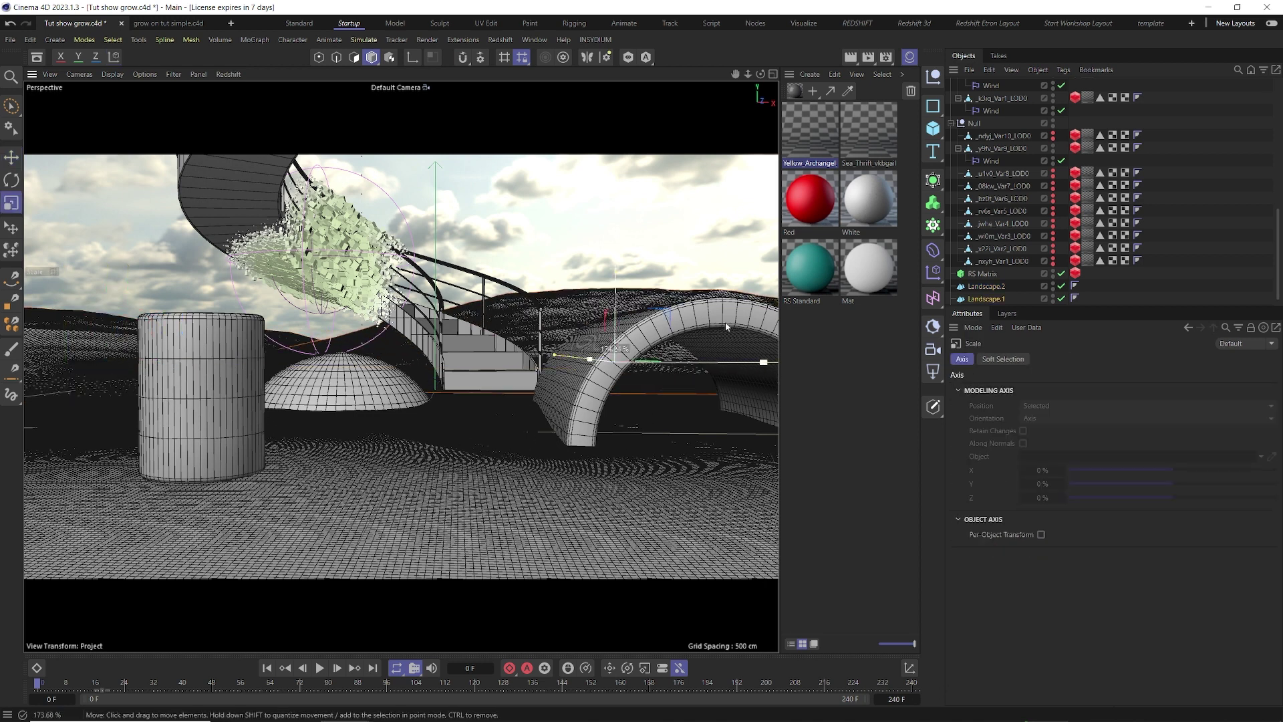
pyautogui.press('e')
pyautogui.moveTo(621, 300); pyautogui.dragTo(620, 314)
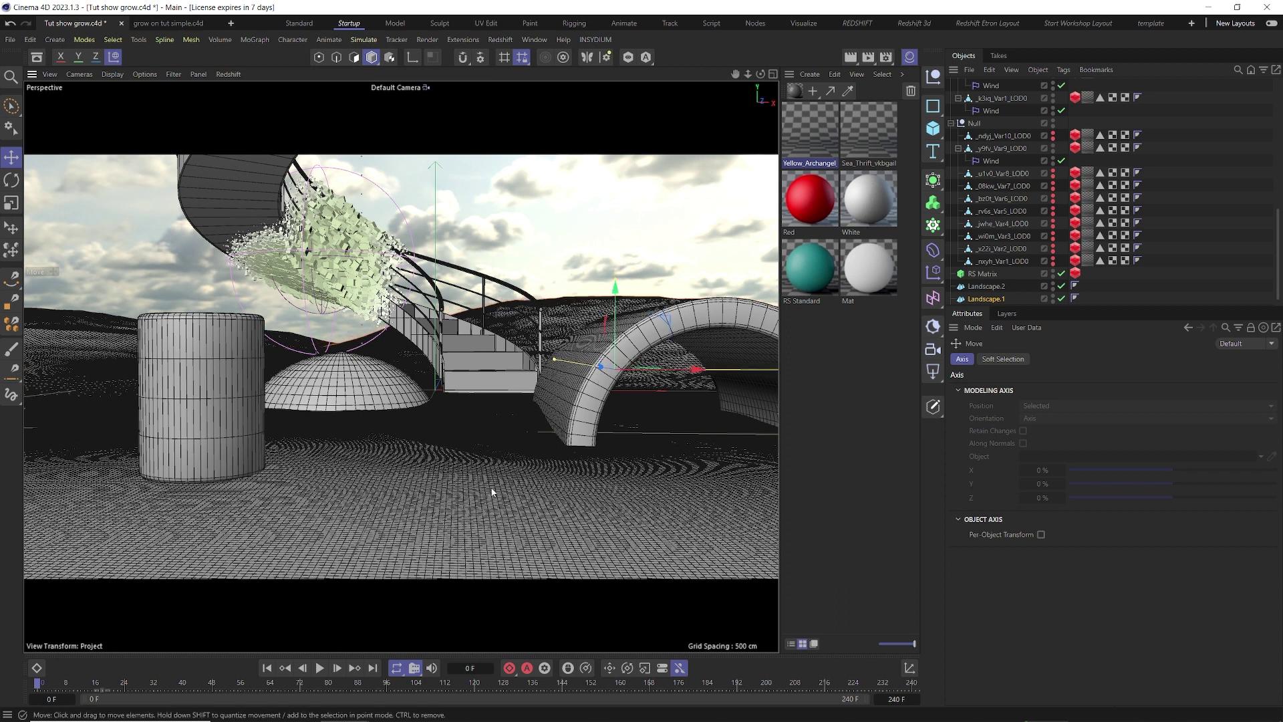
# - Save the project and play the growth animation from the start, stopping at frame 9
pyautogui.hotkey('ctrl', 's')
pyautogui.scroll(10, 989, 201)
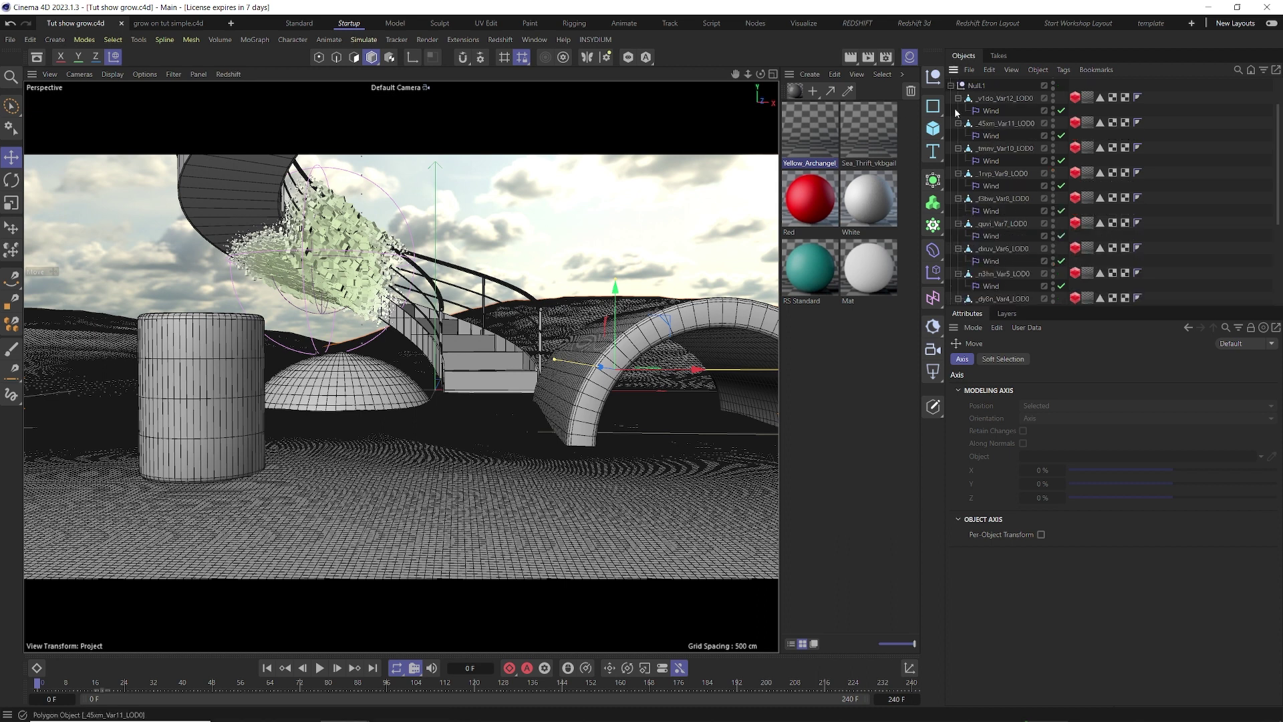
pyautogui.click(950, 104)
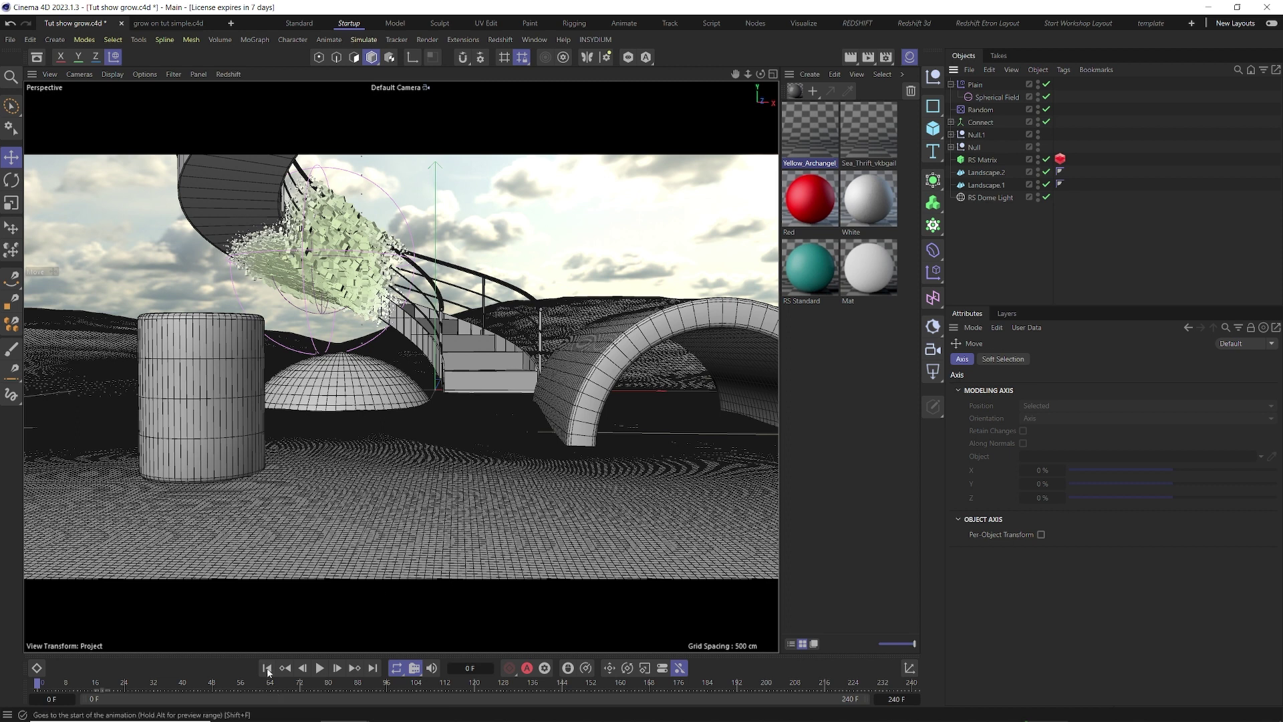
pyautogui.click(319, 668)
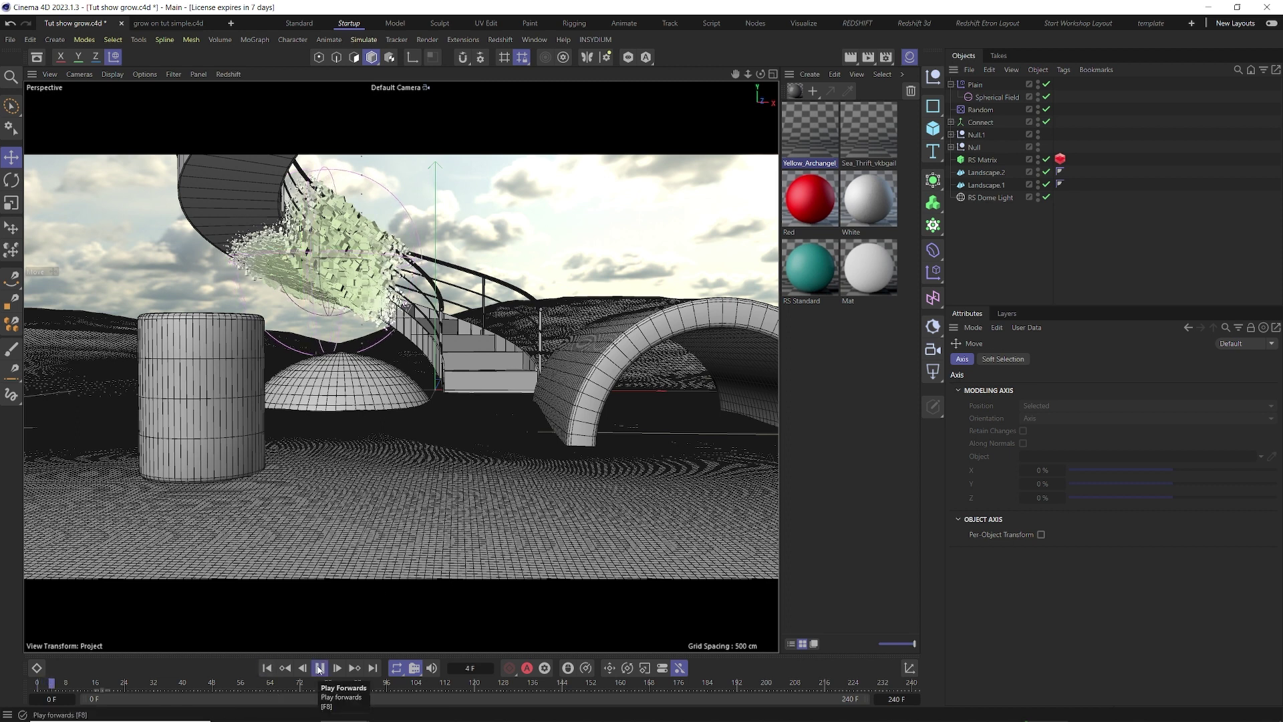
pyautogui.click(319, 668)
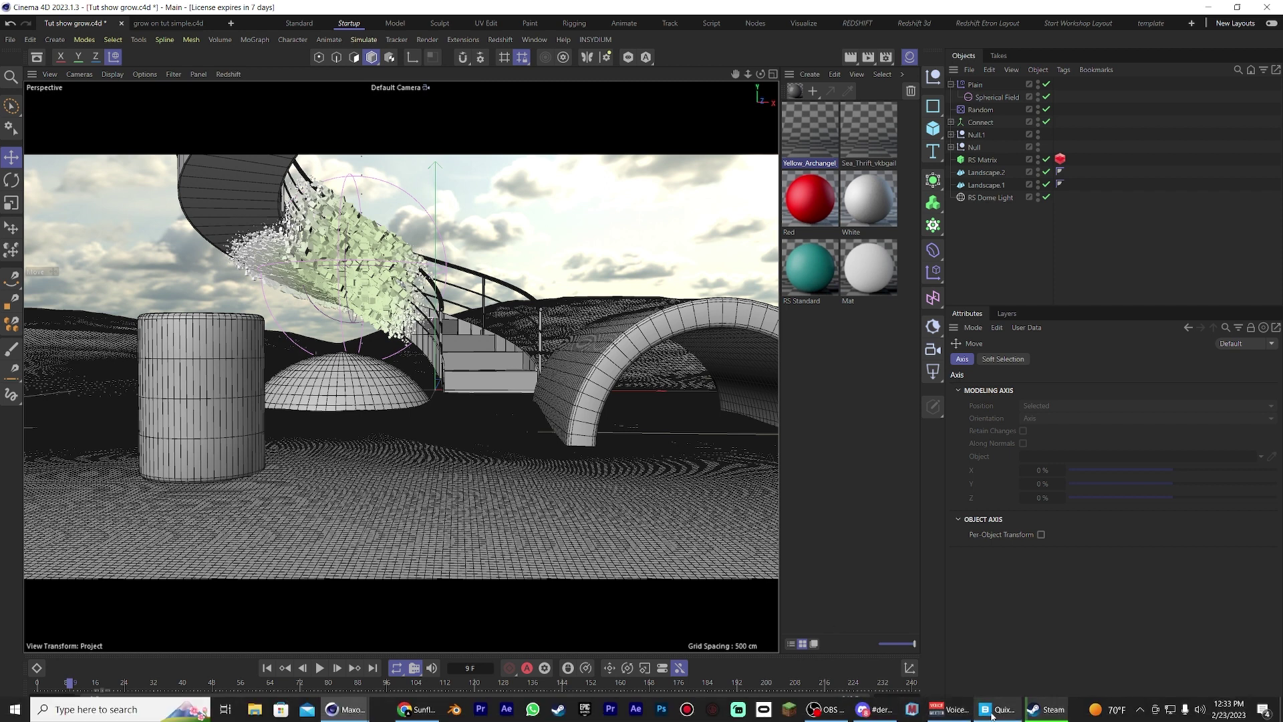
# - Switch to Quixel Bridge and browse the Ground category of Surfaces for a landscape material
pyautogui.click(995, 709)
pyautogui.click(373, 135)
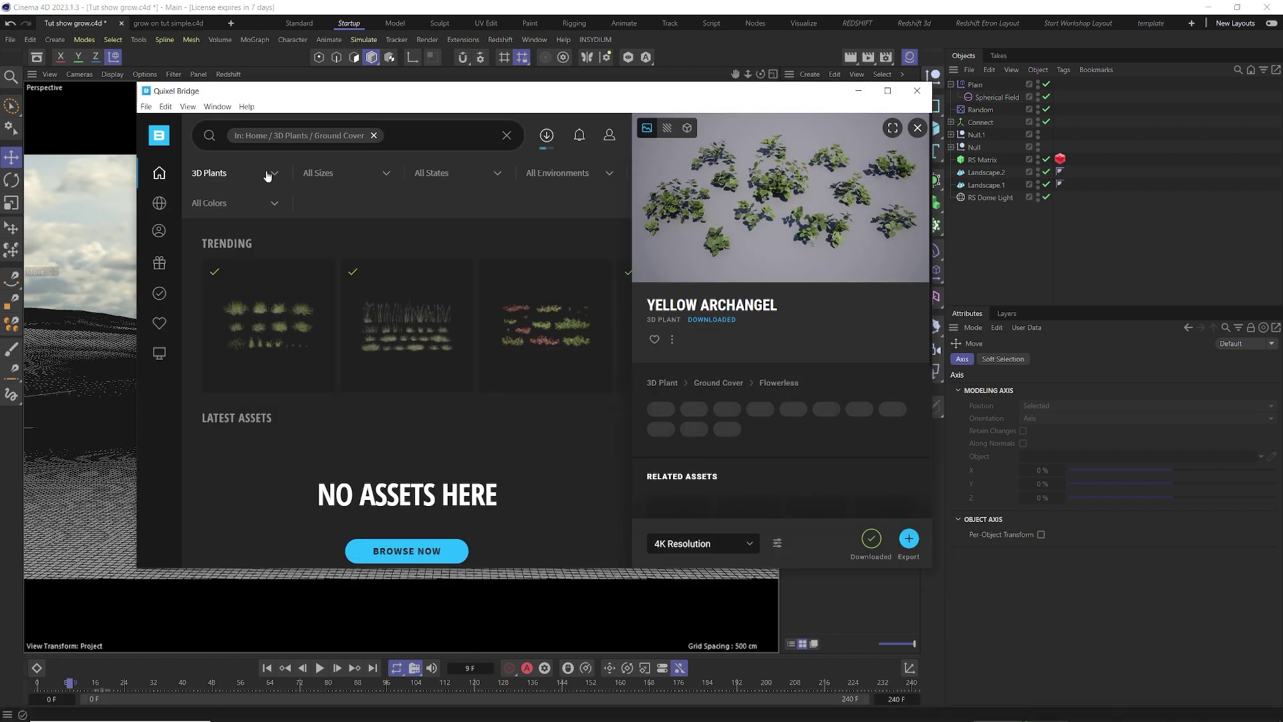
pyautogui.moveTo(159, 204)
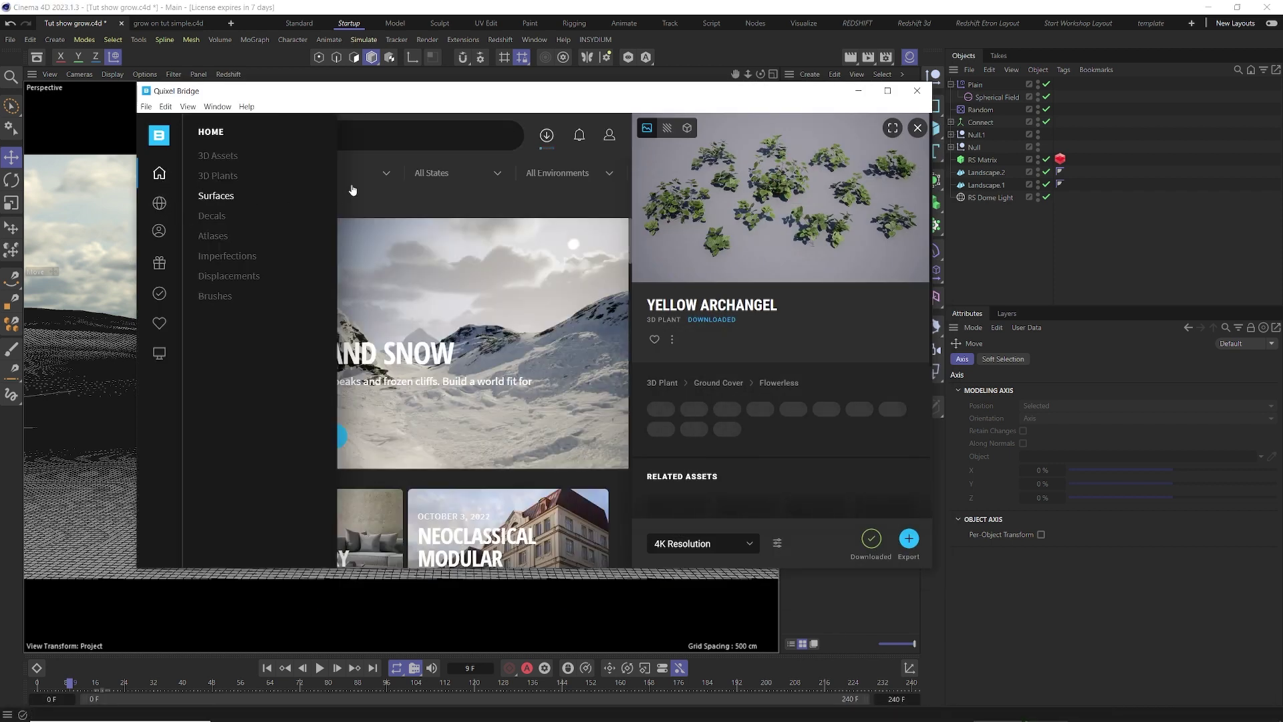
pyautogui.click(214, 198)
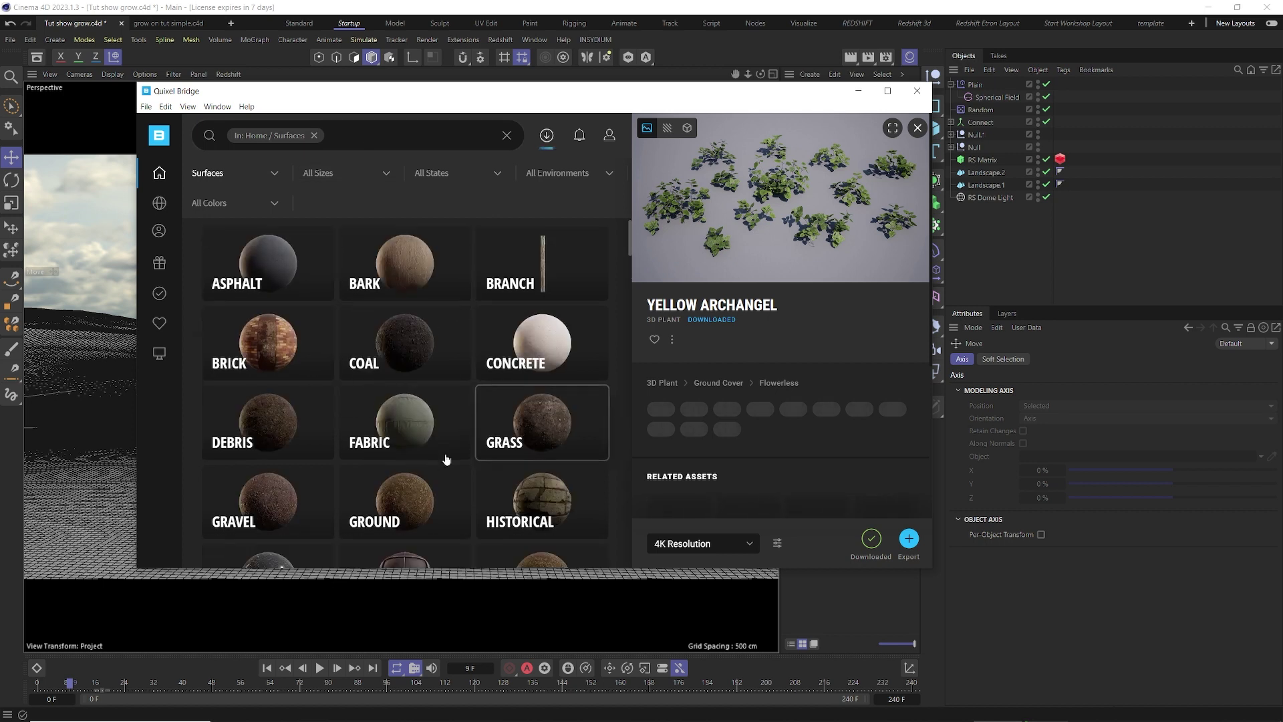
pyautogui.scroll(-2, 407, 461)
pyautogui.click(397, 414)
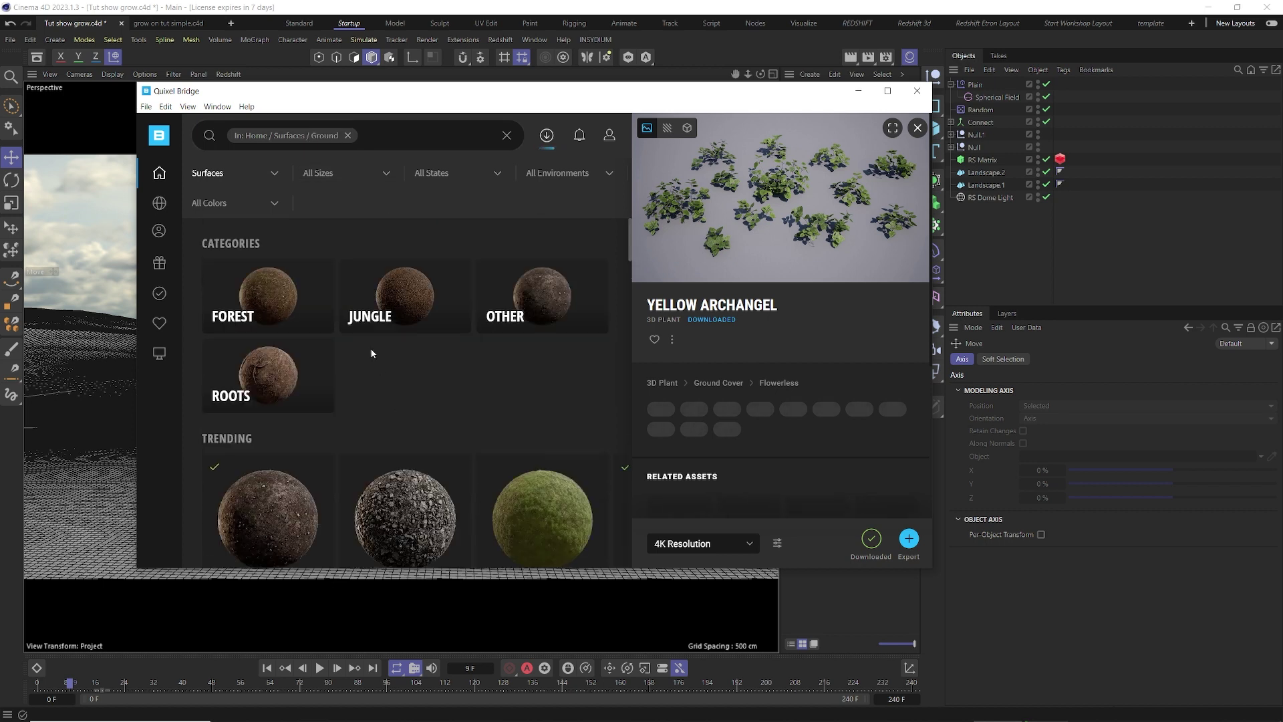
pyautogui.scroll(-5, 476, 374)
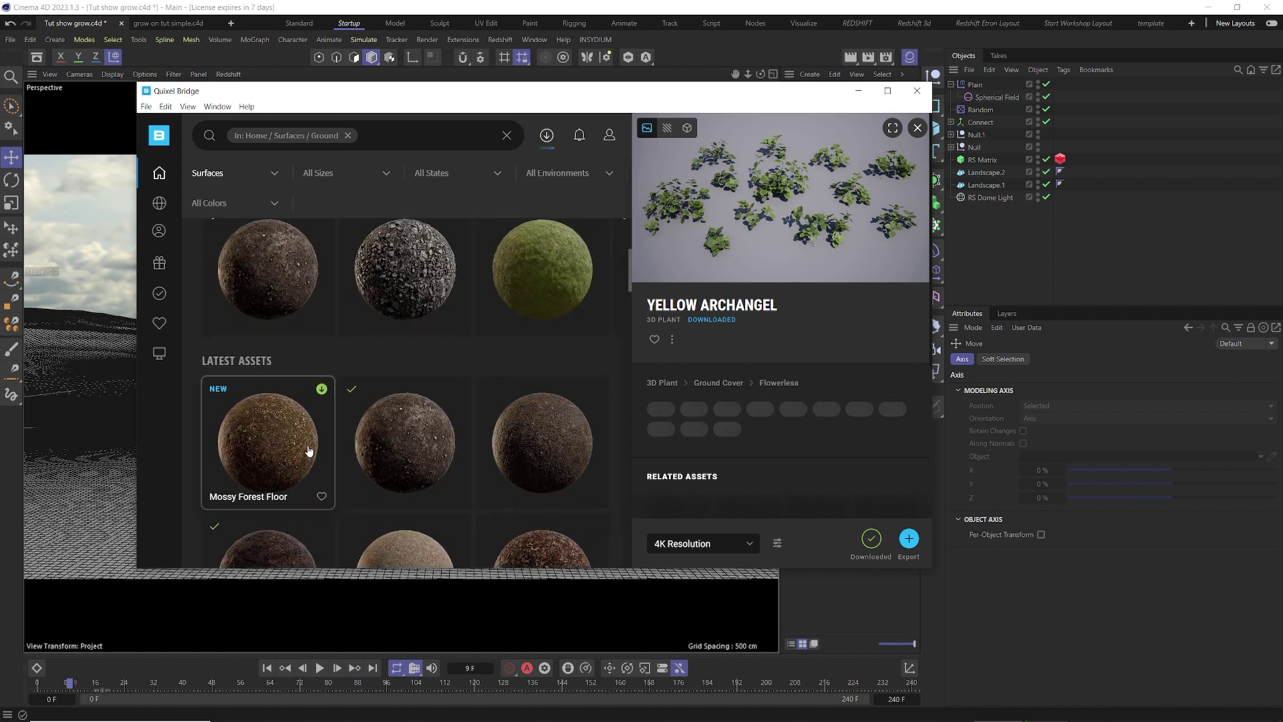
pyautogui.scroll(-5, 309, 451)
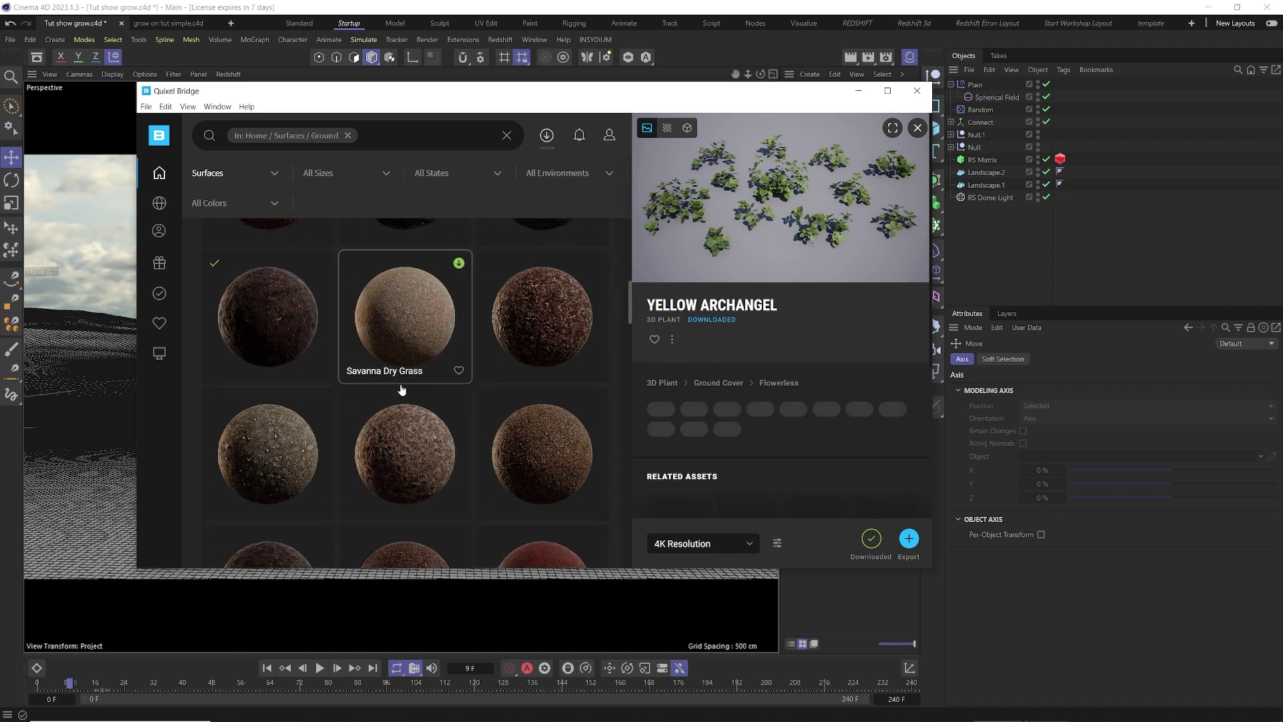
pyautogui.scroll(-2, 404, 354)
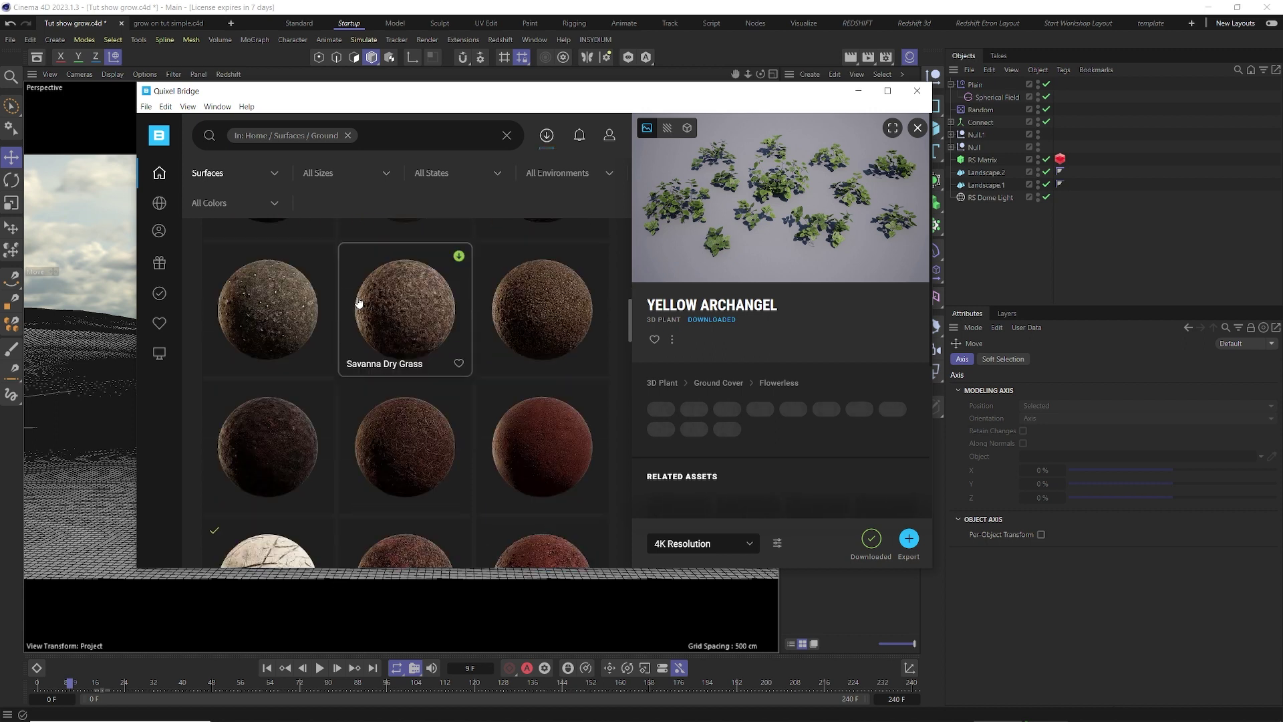
pyautogui.scroll(3, 401, 288)
# - Clear the Ground filter, return to the Surfaces category, and bring the Canyon Dry material into Cinema 4D
pyautogui.click(347, 135)
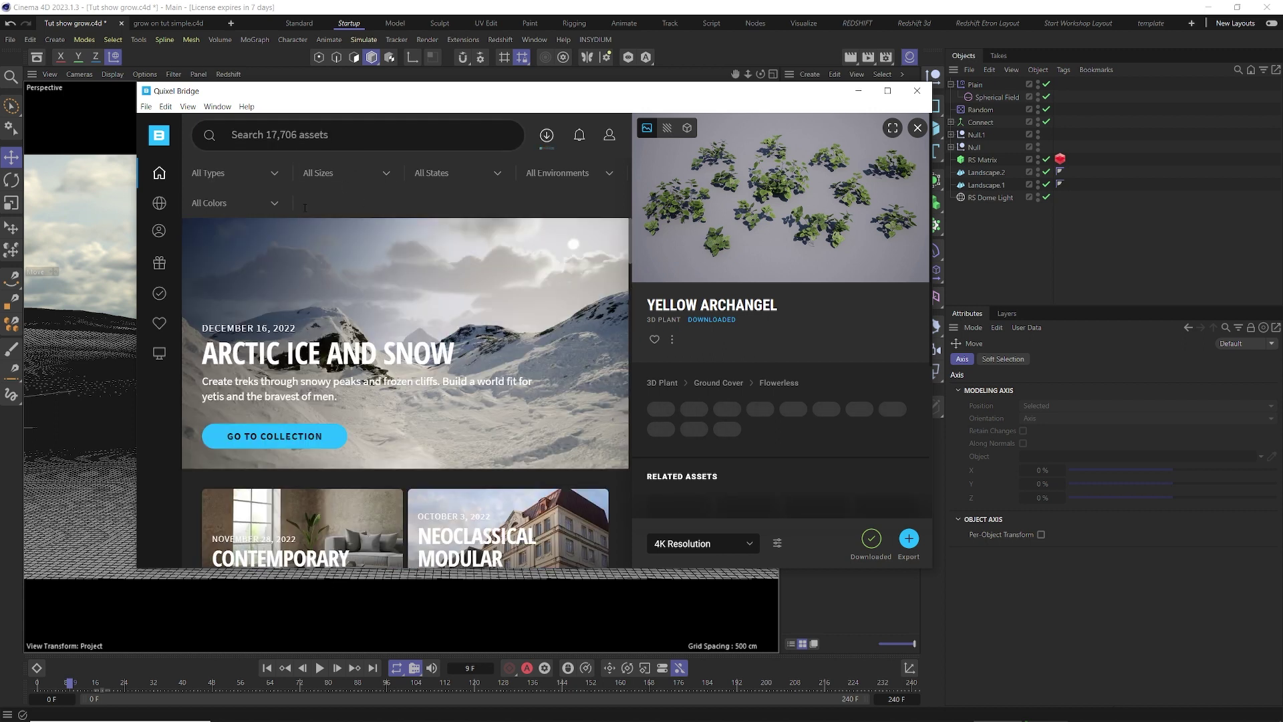
pyautogui.moveTo(159, 173)
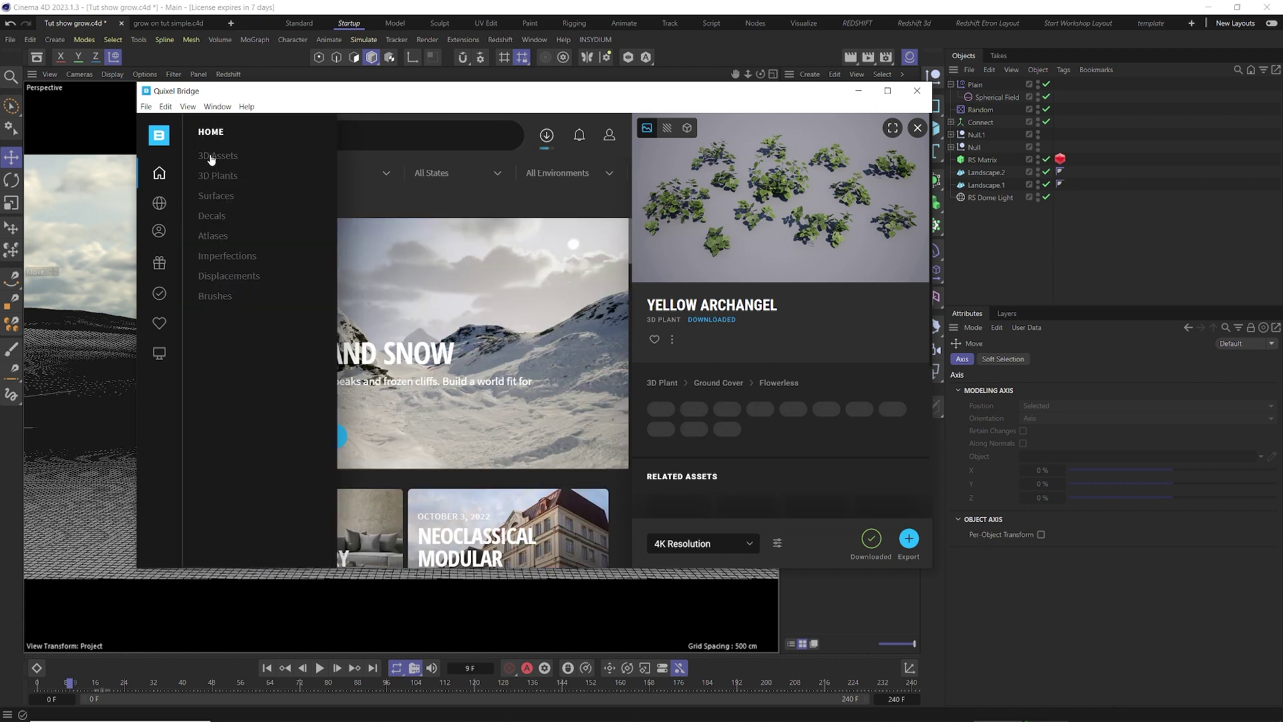
pyautogui.click(215, 198)
pyautogui.scroll(-2, 416, 294)
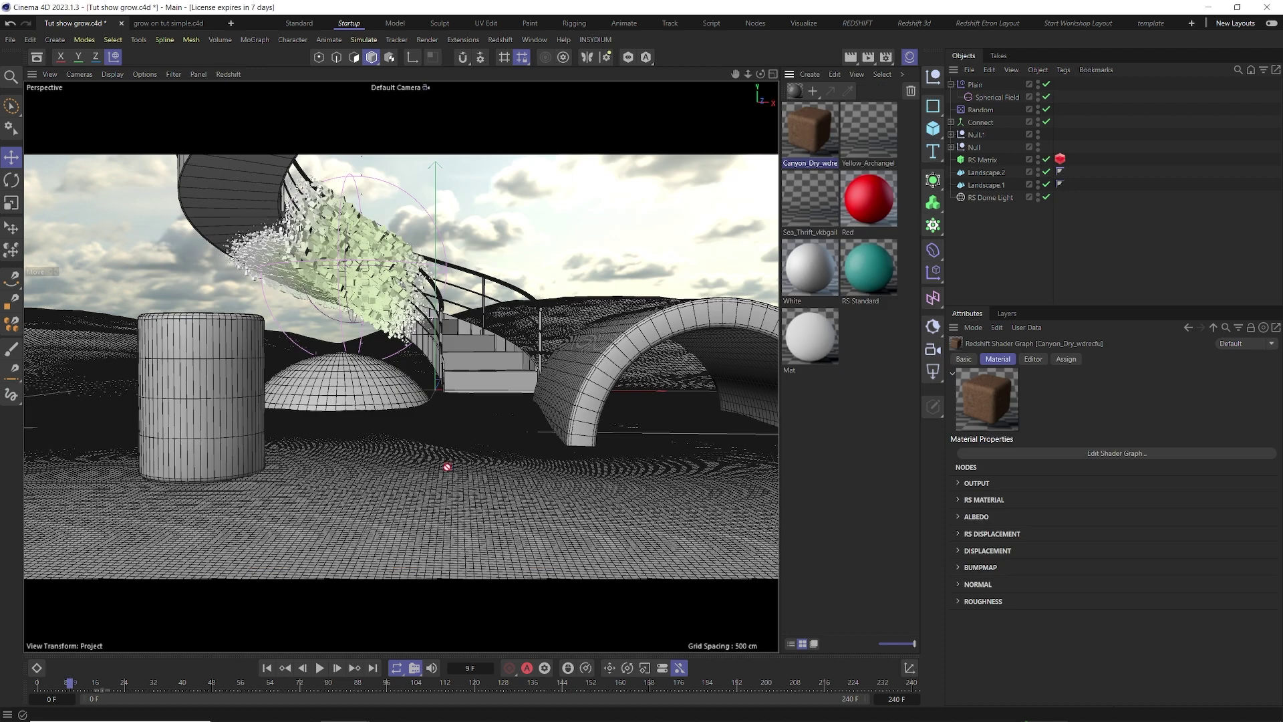
# - Assign the Canyon_Dry_wdrecfu material to Landscape.1, Landscape.2 and the Landscape inside Connect, leaving it off the Connect object itself
pyautogui.moveTo(447, 466); pyautogui.dragTo(588, 283)
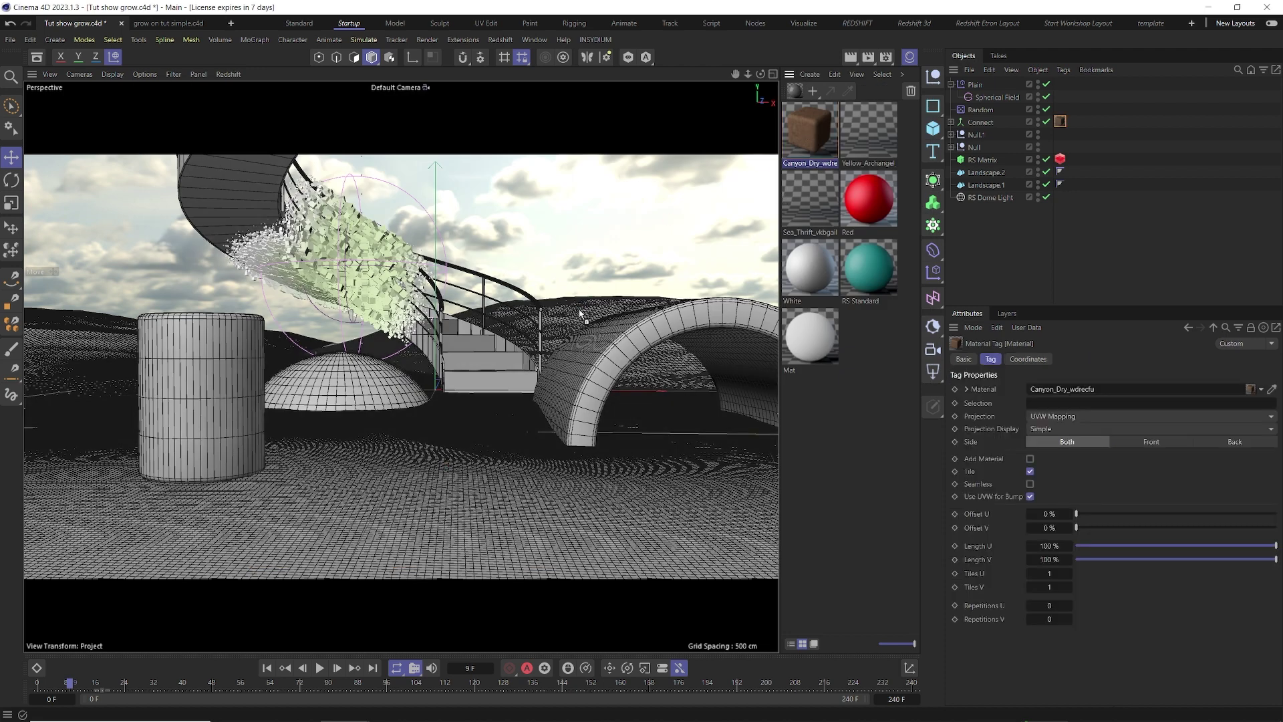
pyautogui.moveTo(809, 133); pyautogui.dragTo(85, 342)
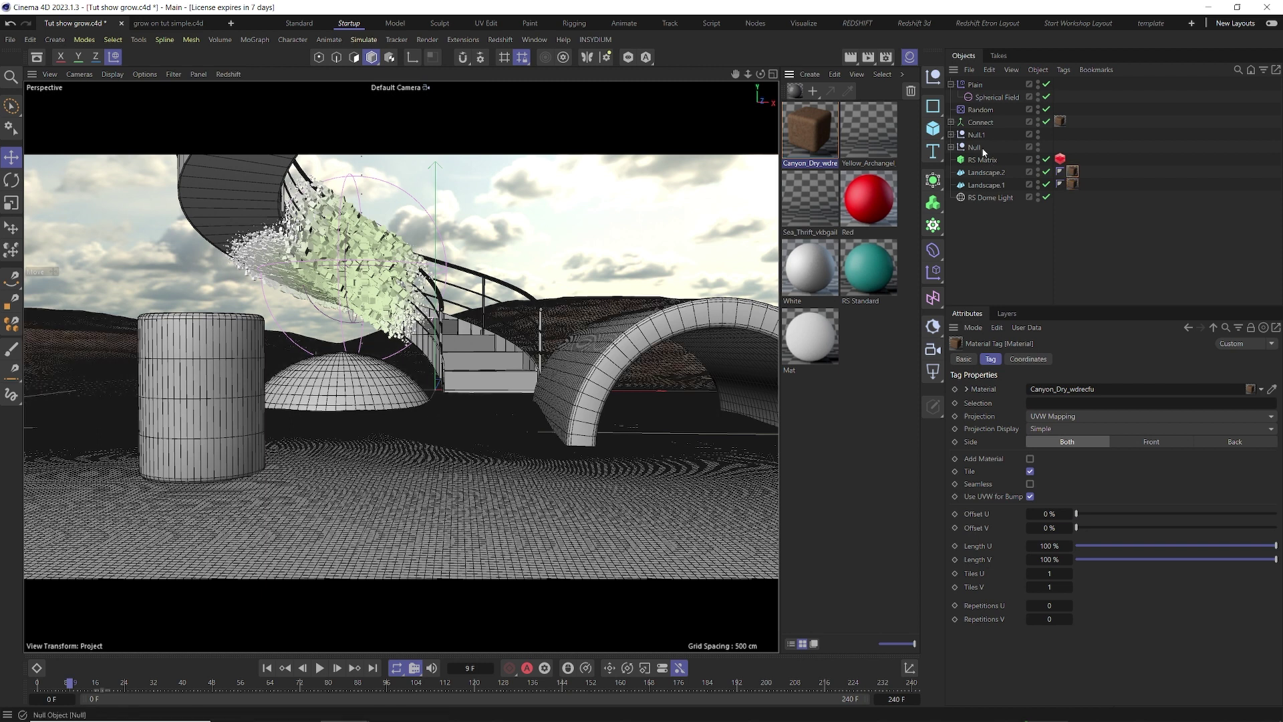
pyautogui.click(952, 123)
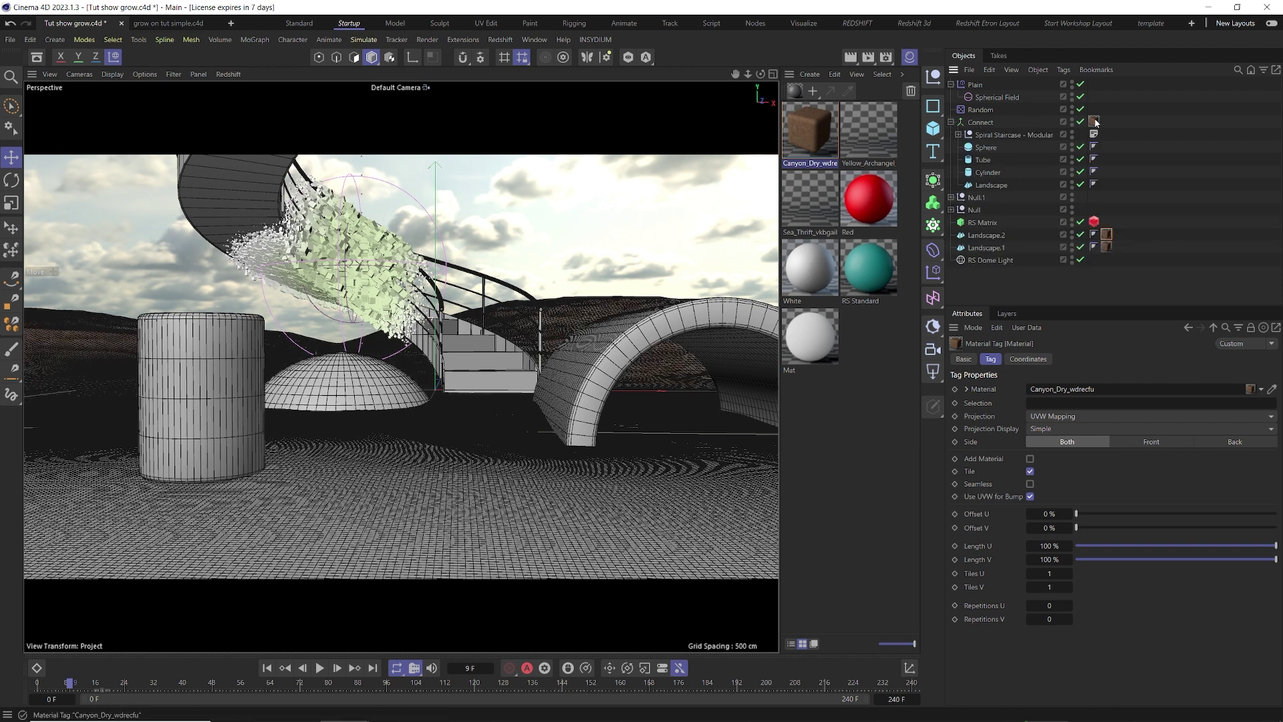
pyautogui.moveTo(1094, 121)
pyautogui.mouseDown()
pyautogui.moveTo(1125, 130)
pyautogui.moveTo(980, 188)
pyautogui.moveTo(1012, 191)
pyautogui.mouseUp()
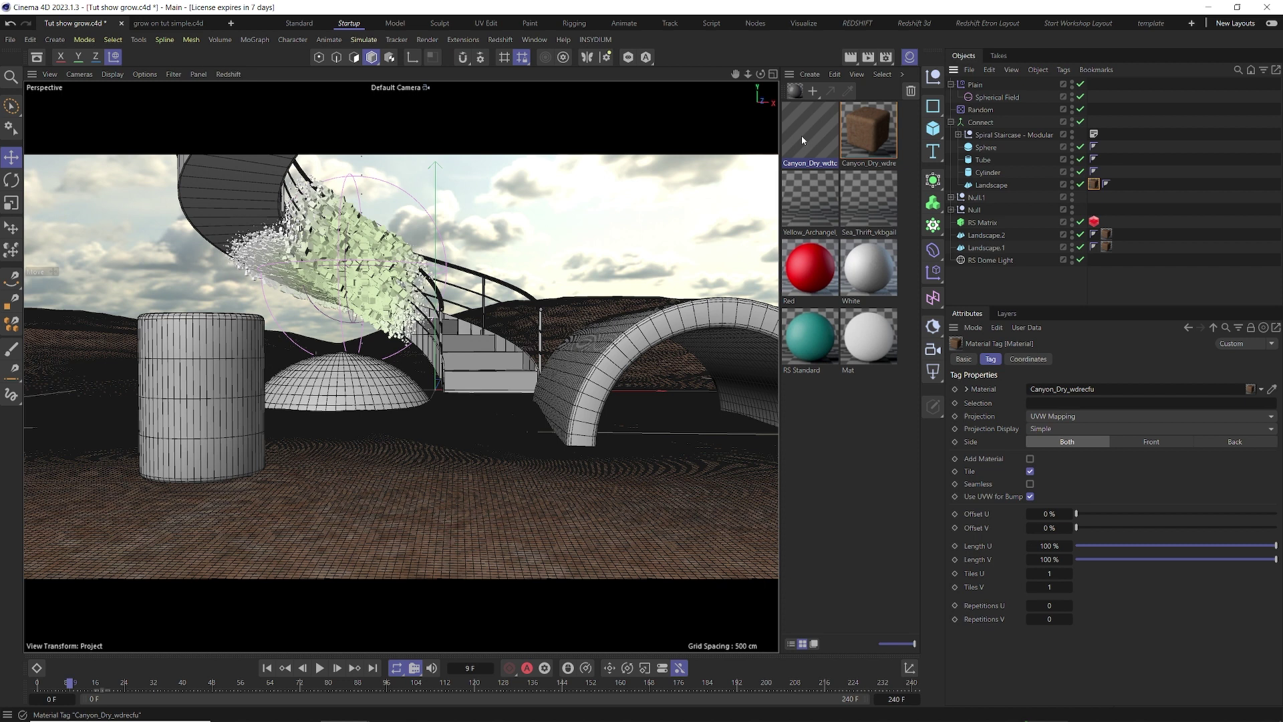
# - Set Tiles U and Tiles V to 6 on the material tags of all three landscapes
pyautogui.keyDown('ctrl'); pyautogui.click(1106, 233); pyautogui.keyUp('ctrl')
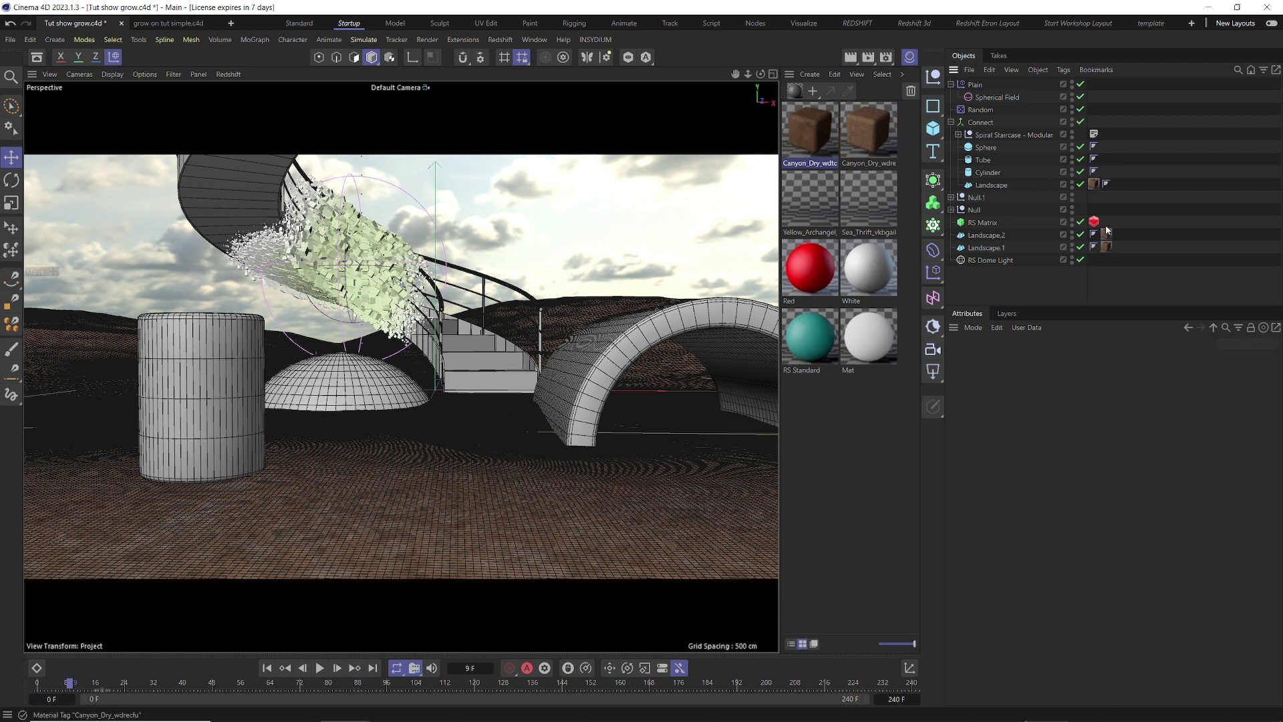
pyautogui.keyDown('ctrl'); pyautogui.click(1106, 247); pyautogui.keyUp('ctrl')
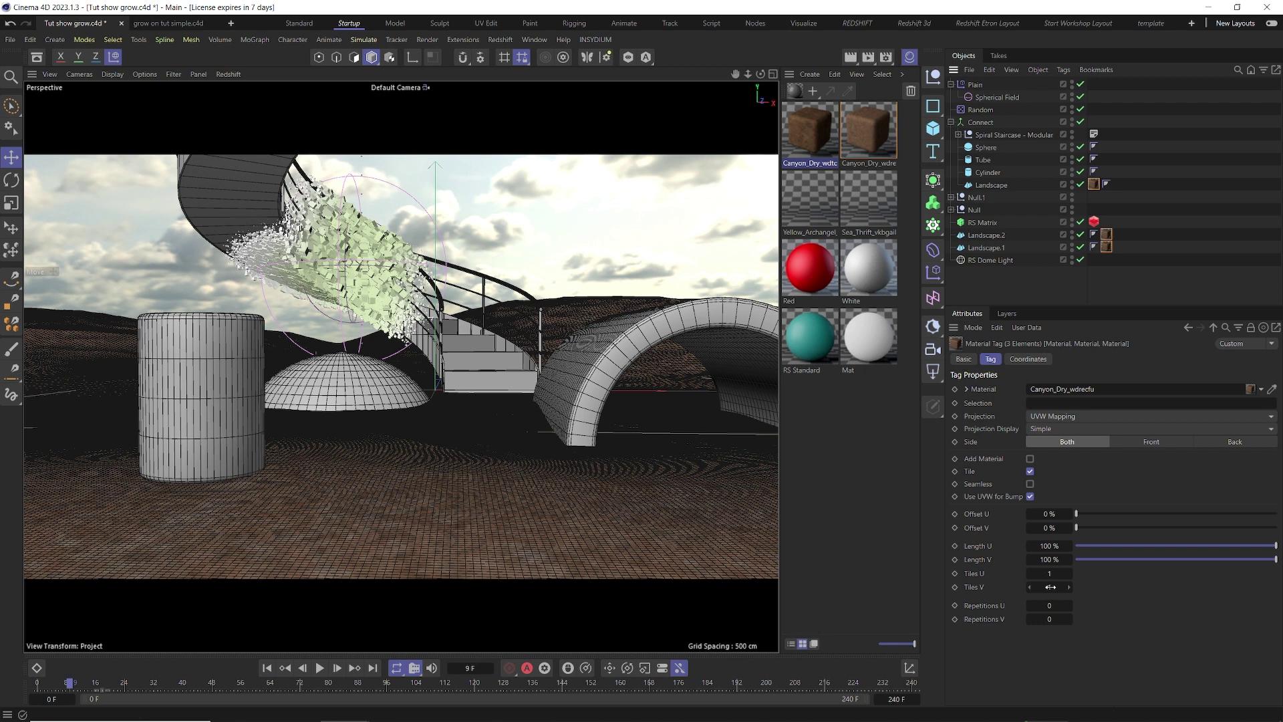
pyautogui.write('6')
pyautogui.press('Tab')
pyautogui.write('6')
pyautogui.press('Return')
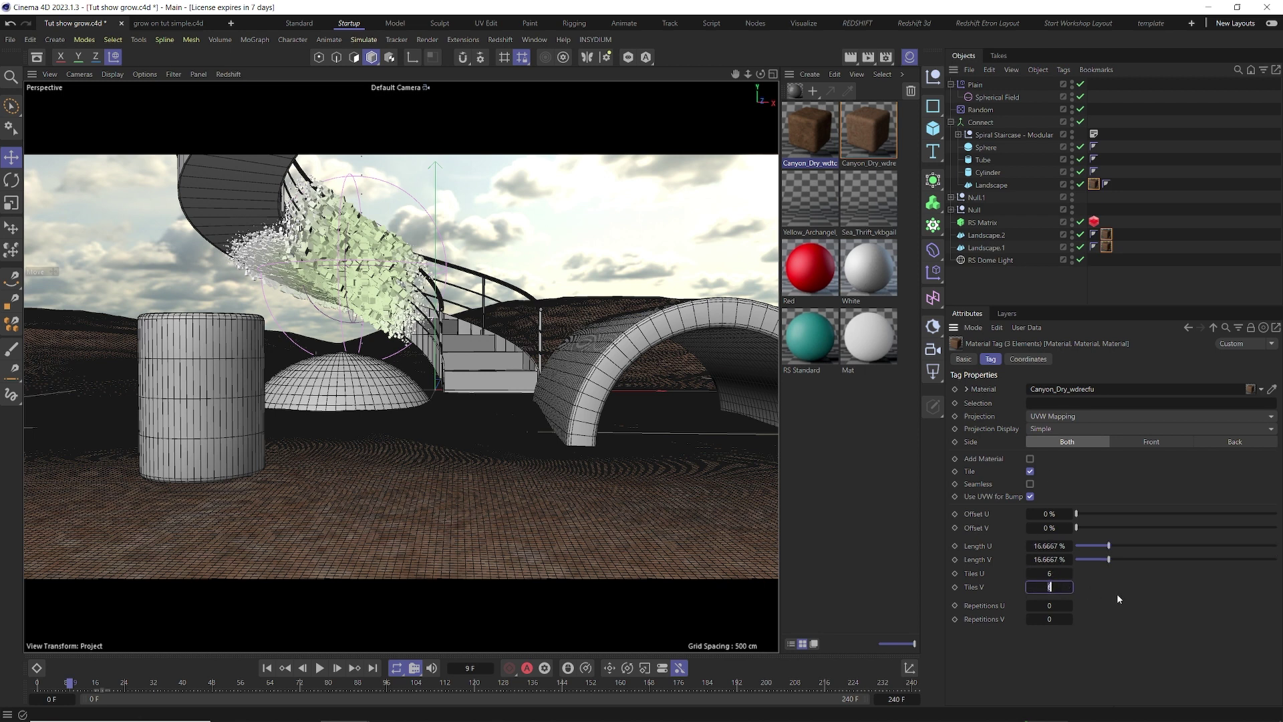
# - Open the Redshift RenderView and place its window clear of the material and object lists
pyautogui.click(499, 39)
pyautogui.click(504, 138)
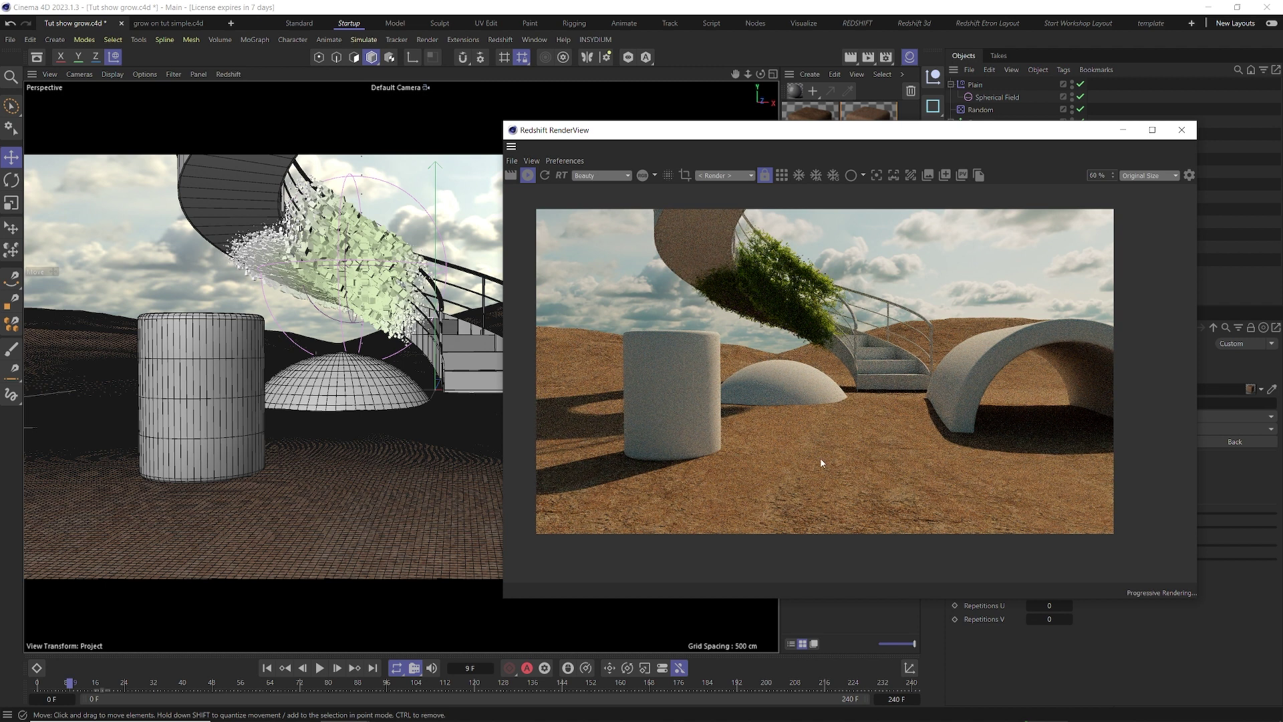
pyautogui.moveTo(879, 130); pyautogui.dragTo(439, 164)
# - Assign Canyon_Dry_wdtcdf0 to the Sphere, Tube and Cylinder, and use it in place of the other Canyon Dry material on all three landscapes
pyautogui.click(816, 128)
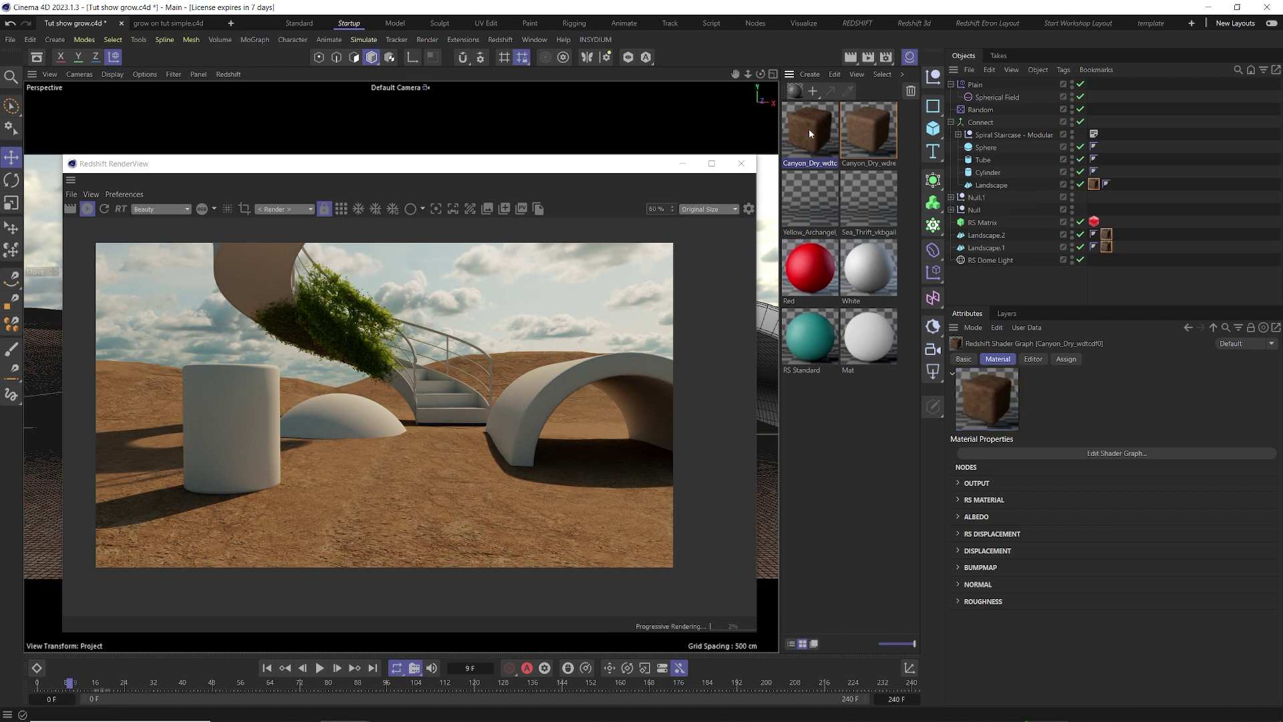
pyautogui.moveTo(1011, 152); pyautogui.dragTo(1010, 148)
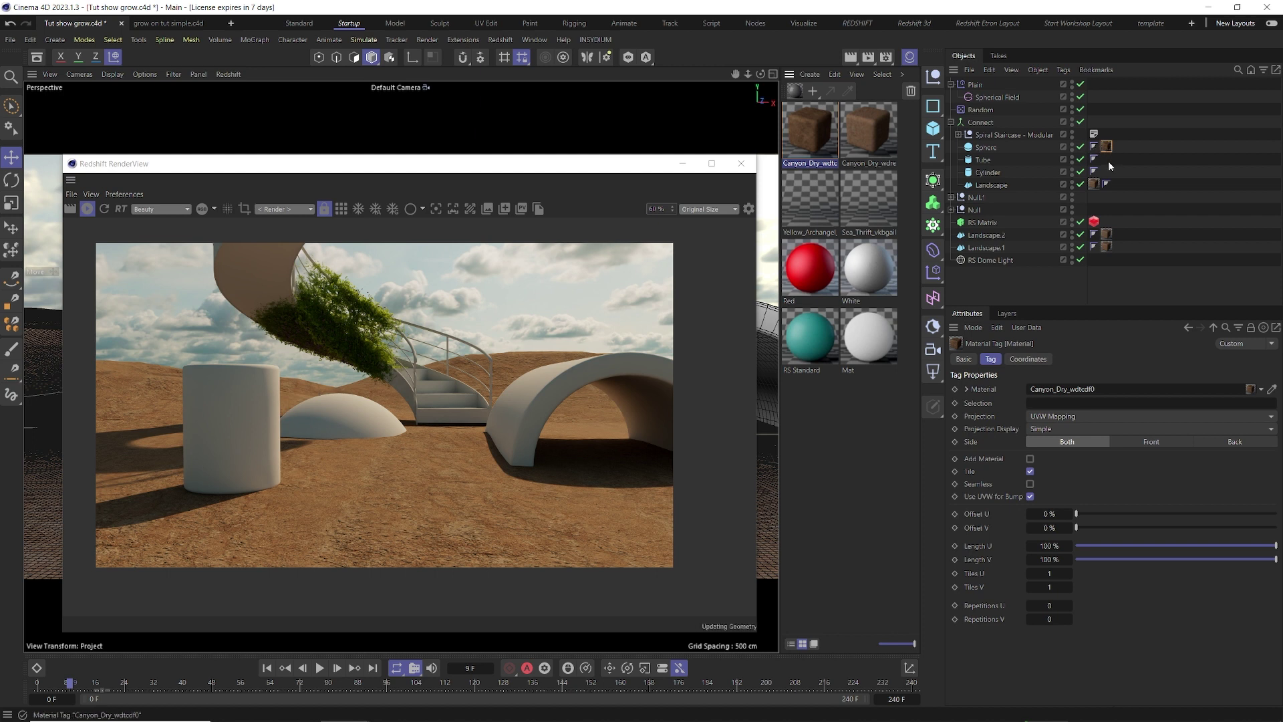
pyautogui.click(1106, 154)
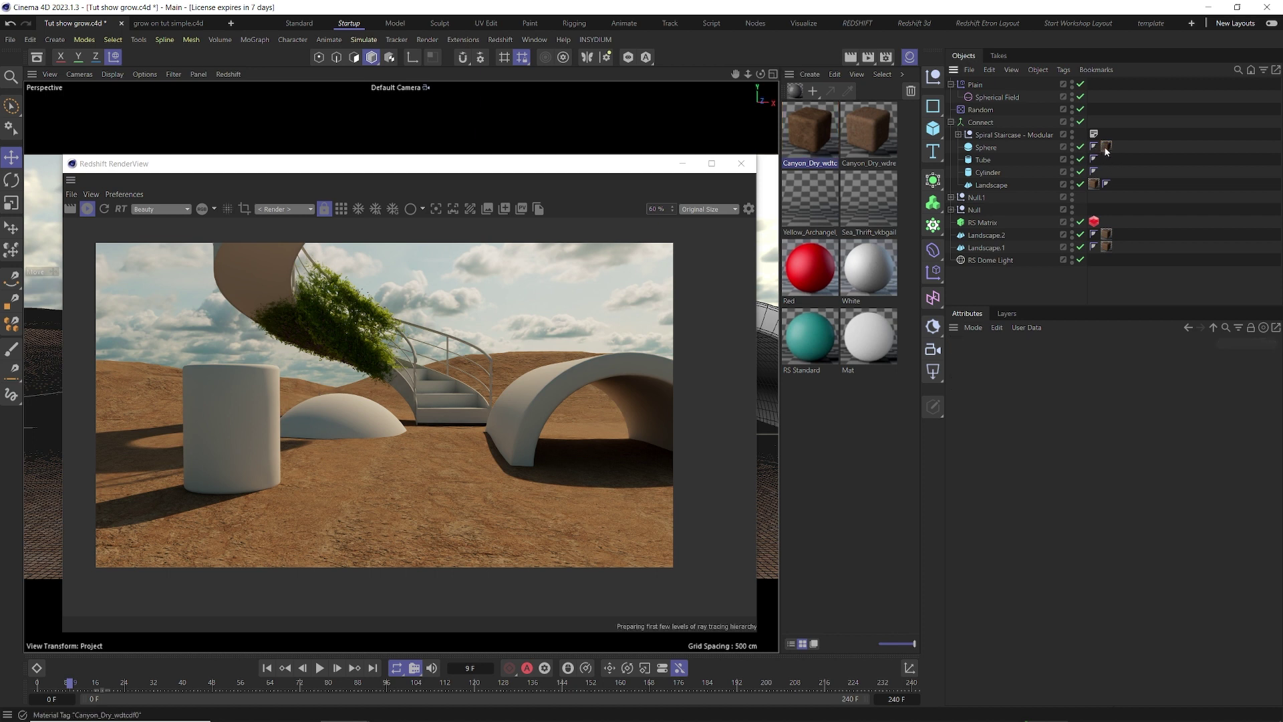
pyautogui.keyDown('ctrl'); pyautogui.moveTo(1106, 151); pyautogui.dragTo(1107, 159); pyautogui.keyUp('ctrl')
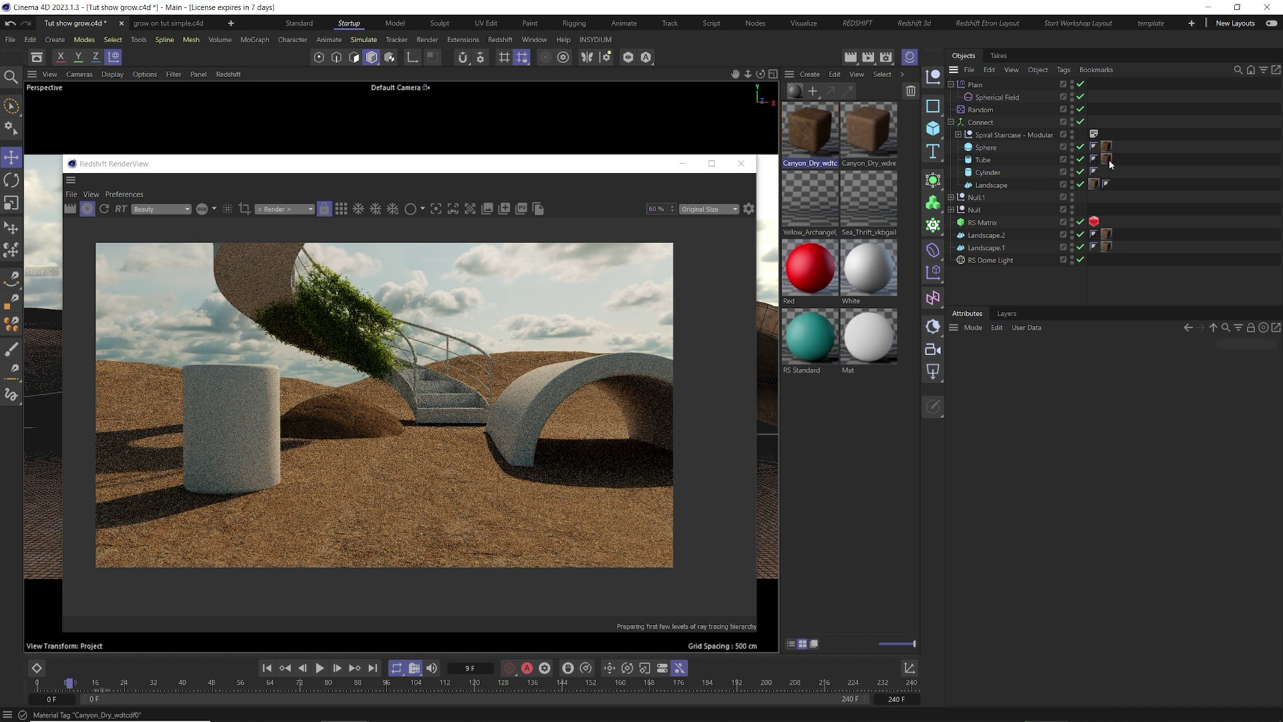
pyautogui.keyDown('ctrl'); pyautogui.moveTo(1106, 159); pyautogui.dragTo(1108, 172); pyautogui.keyUp('ctrl')
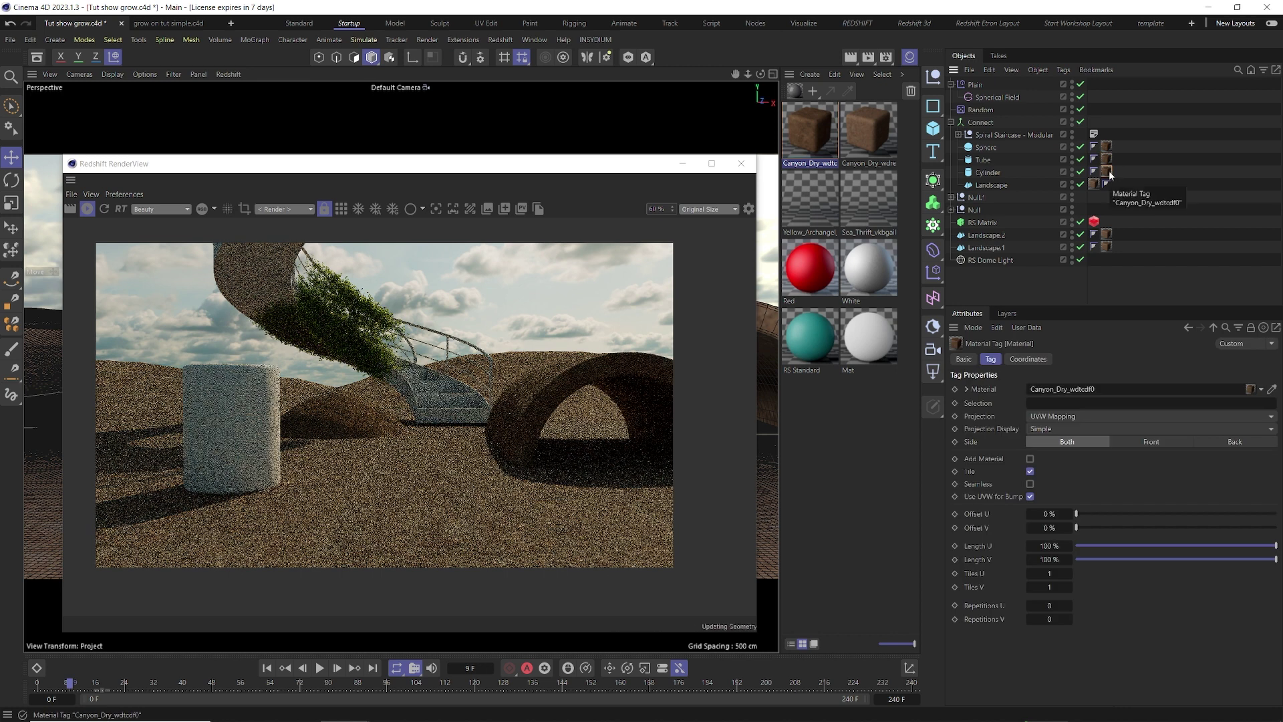
pyautogui.keyDown('ctrl'); pyautogui.moveTo(1106, 172); pyautogui.dragTo(1116, 184); pyautogui.keyUp('ctrl')
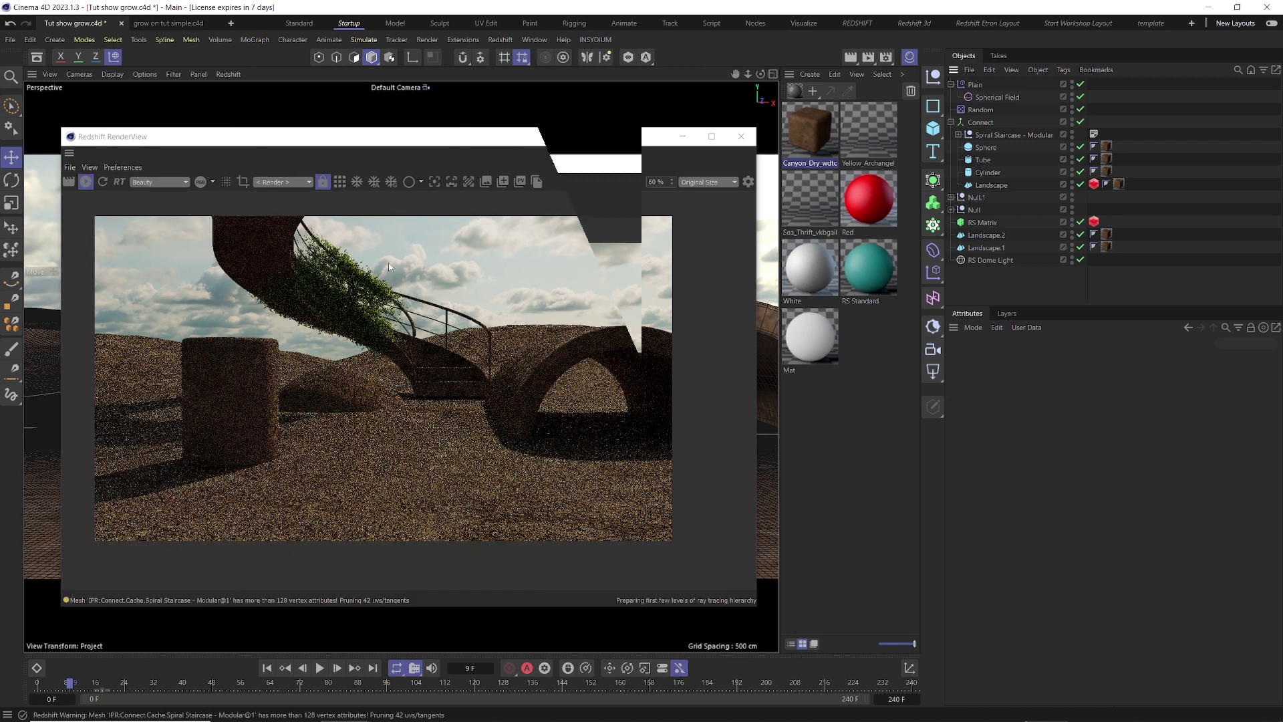
# - Set Tiles U and Tiles V to 3 on the material tag of the Landscape inside Connect
pyautogui.click(799, 148)
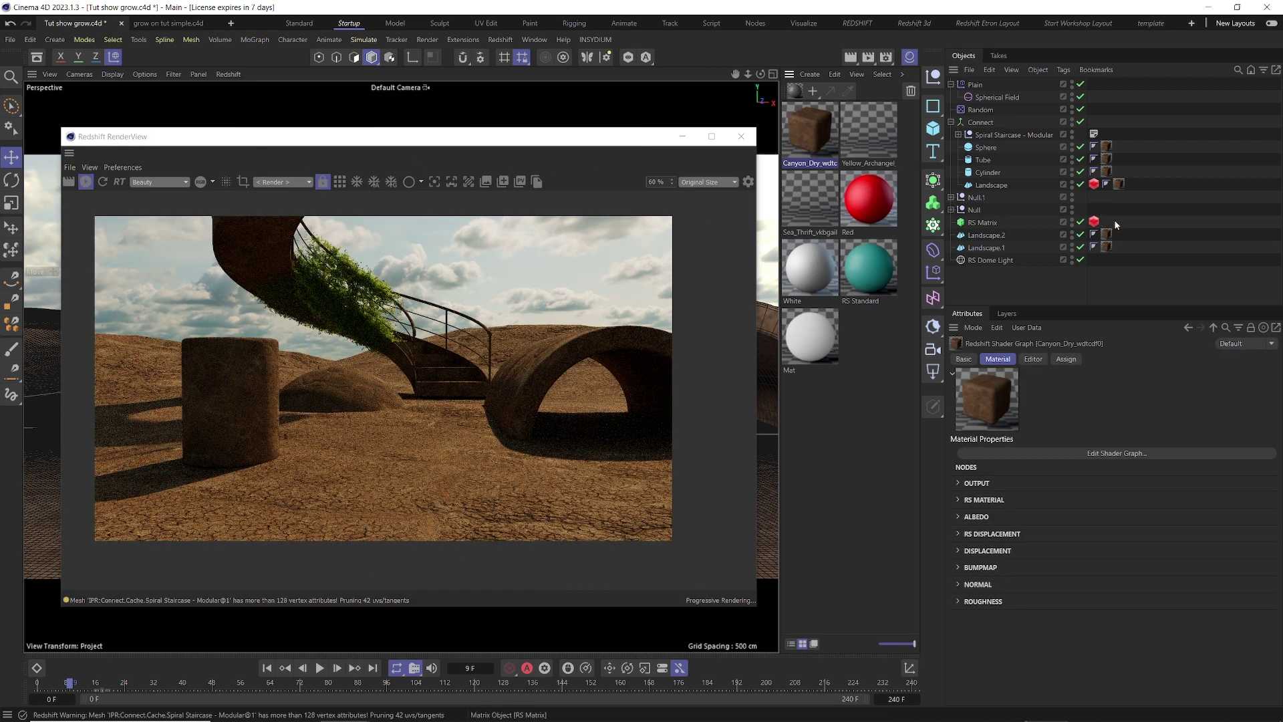
pyautogui.click(1120, 185)
pyautogui.click(1049, 574)
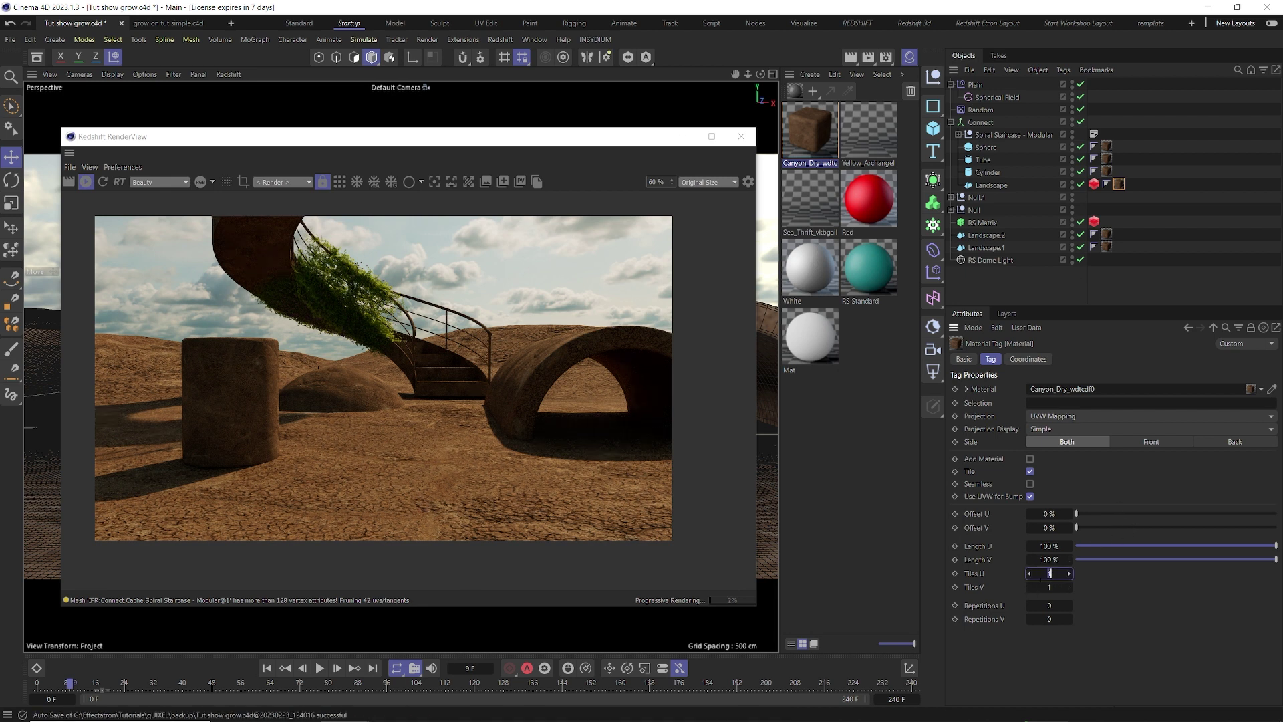
pyautogui.write('3')
pyautogui.press('Tab')
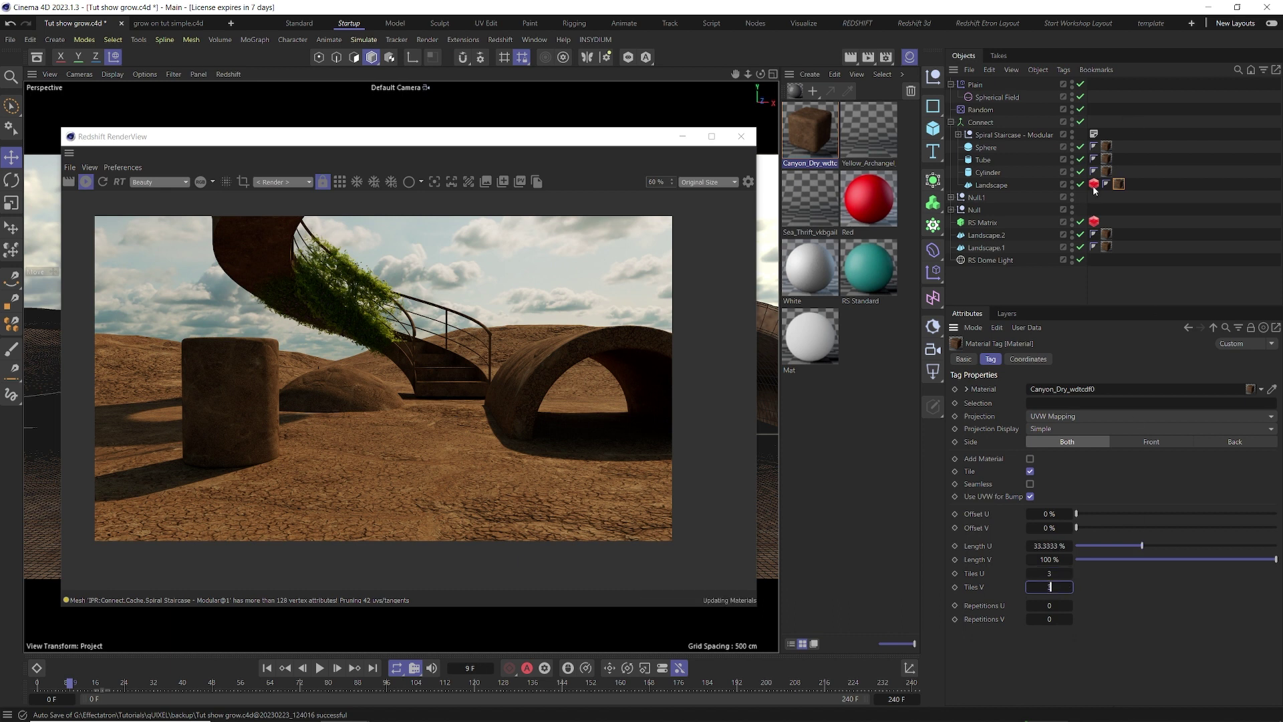
pyautogui.write('3')
pyautogui.press('Return')
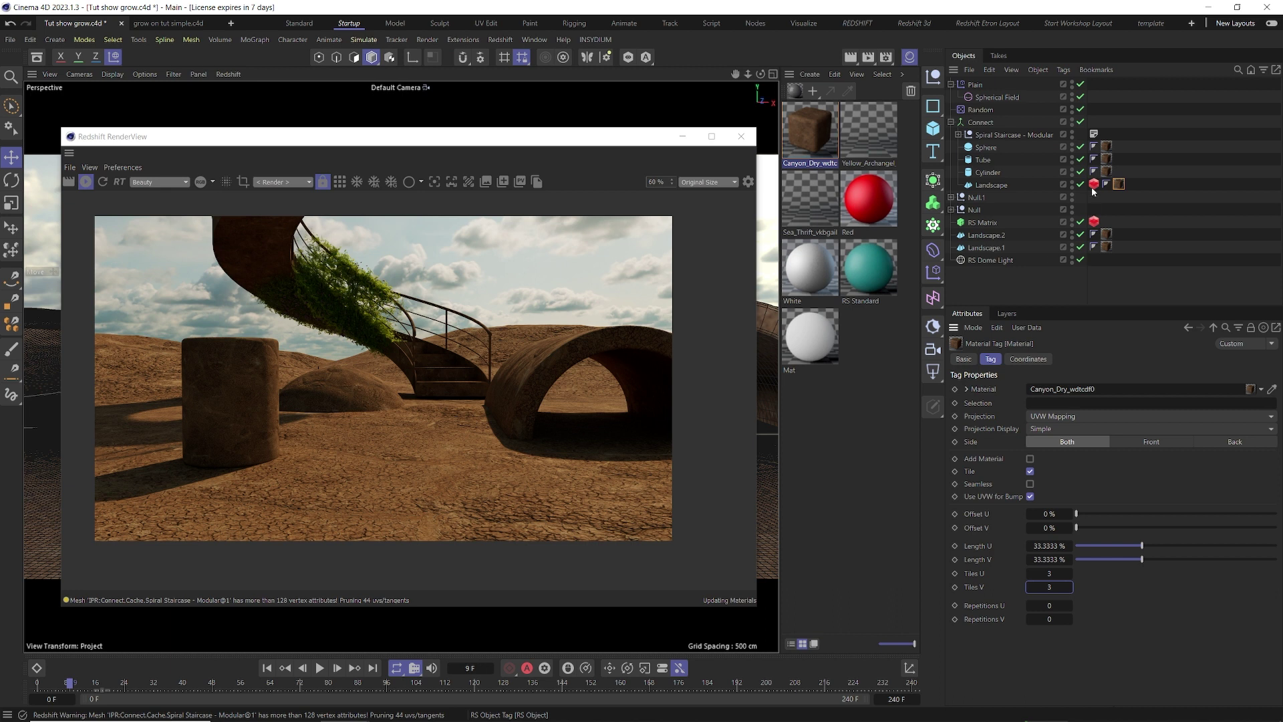
# - Enable the geometry override on the Redshift Object tag of the Landscape inside Connect
pyautogui.click(1094, 187)
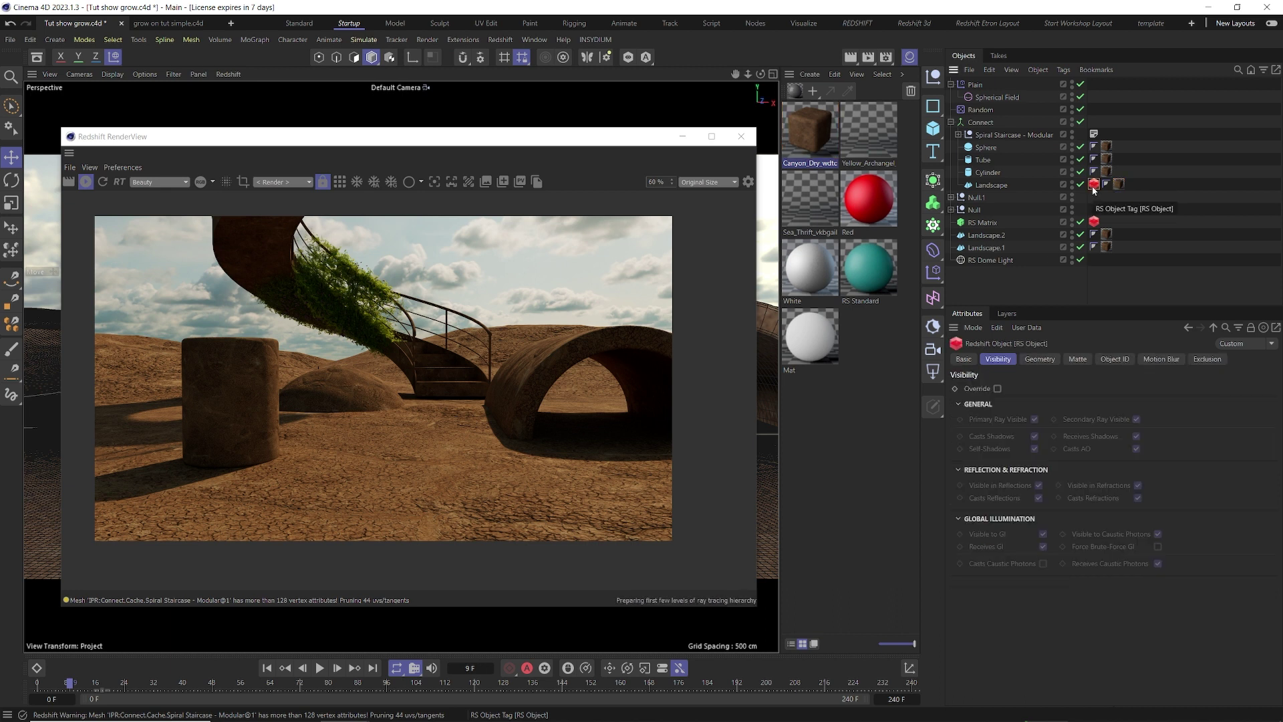
pyautogui.click(1042, 359)
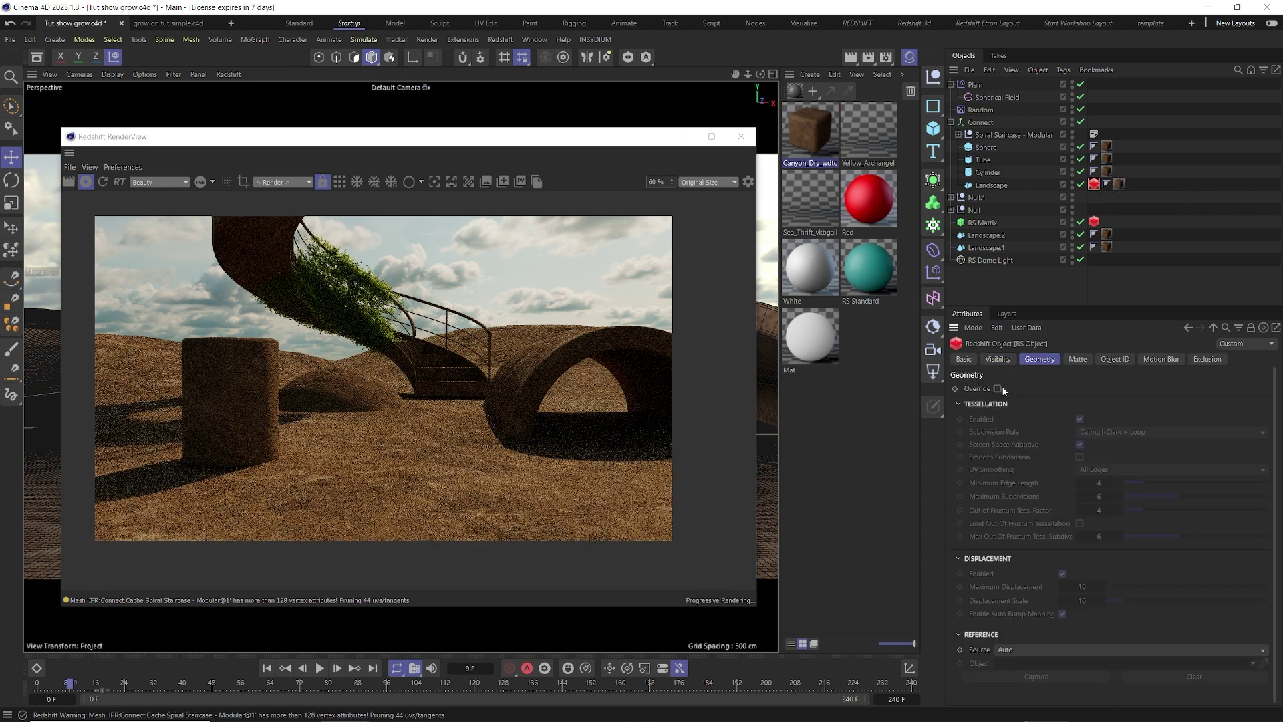
pyautogui.click(997, 388)
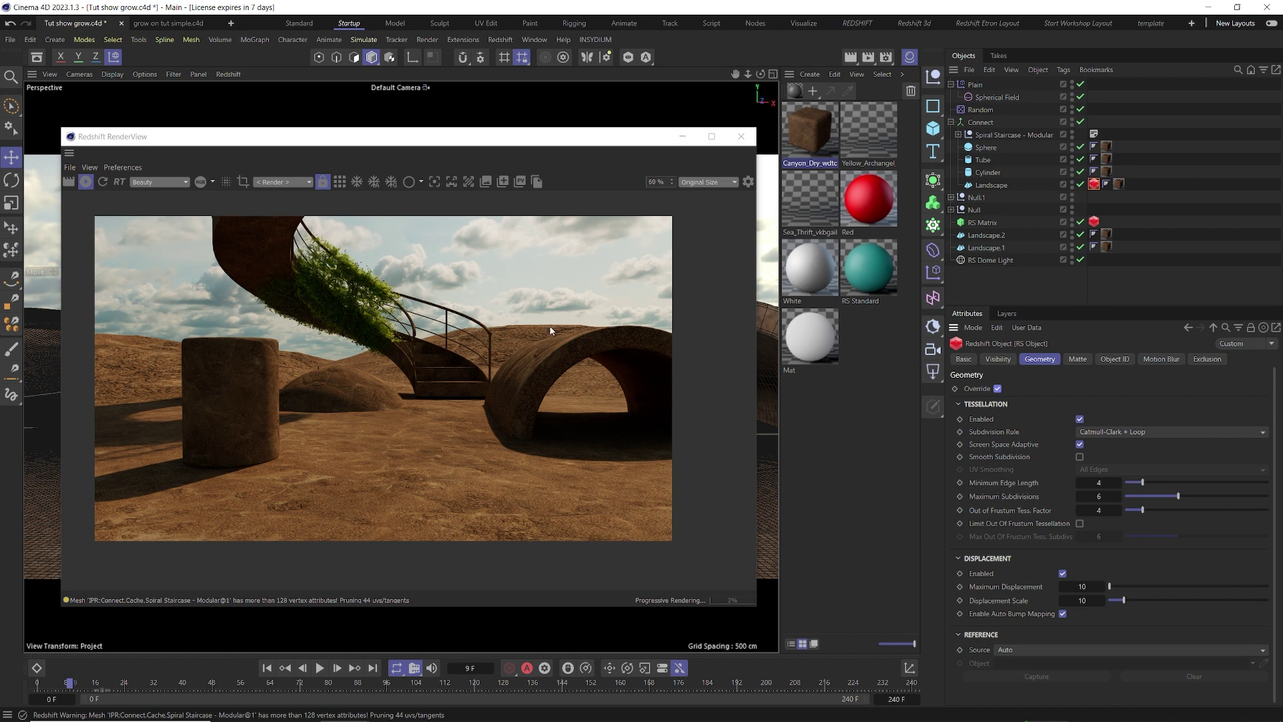
# - Set Tiles U and Tiles V to 4 on the material tags of Landscape.1 and Landscape.2, and close the RenderView
pyautogui.click(1106, 233)
pyautogui.keyDown('ctrl'); pyautogui.click(1107, 247); pyautogui.keyUp('ctrl')
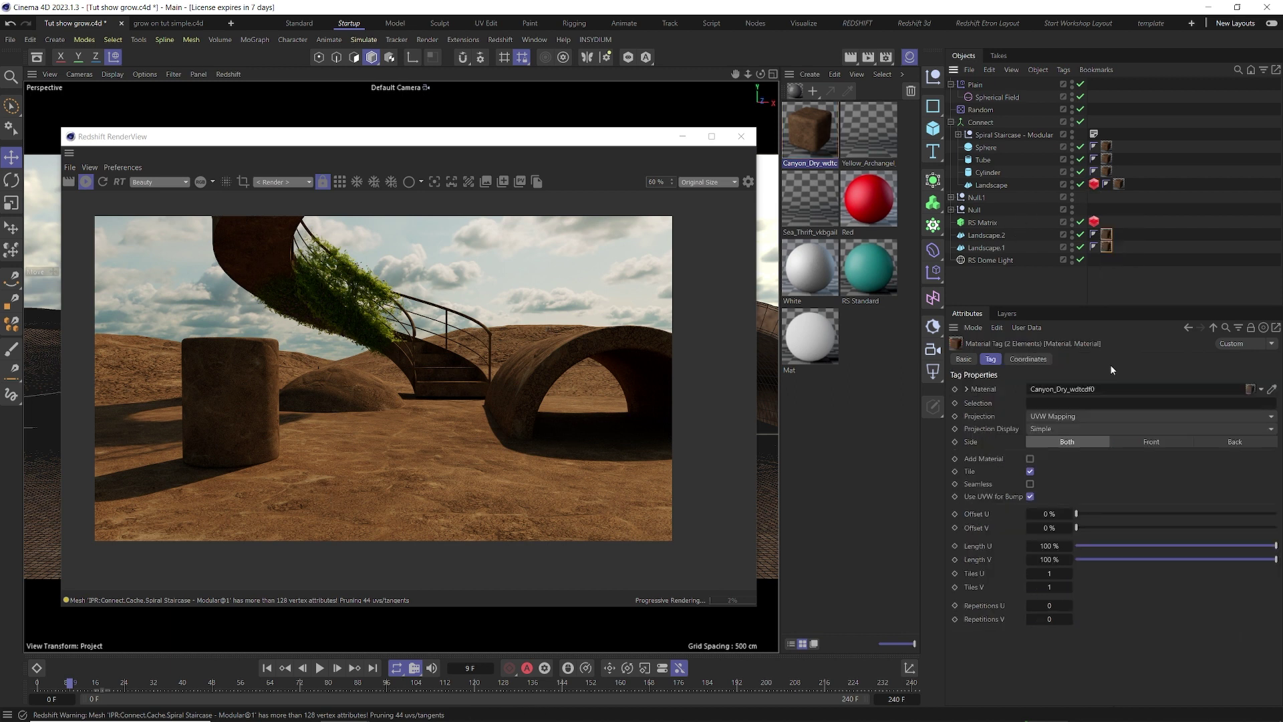
pyautogui.click(1049, 572)
pyautogui.write('4')
pyautogui.press('Tab')
pyautogui.write('4')
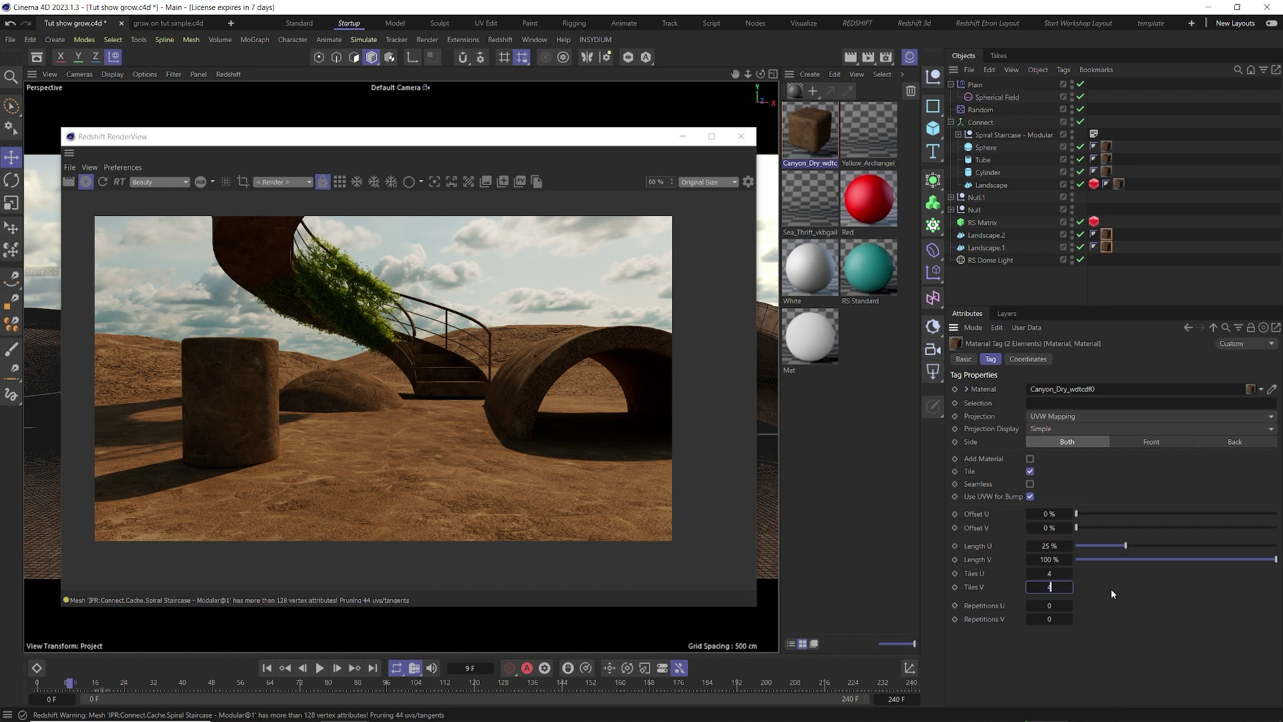
pyautogui.press('Return')
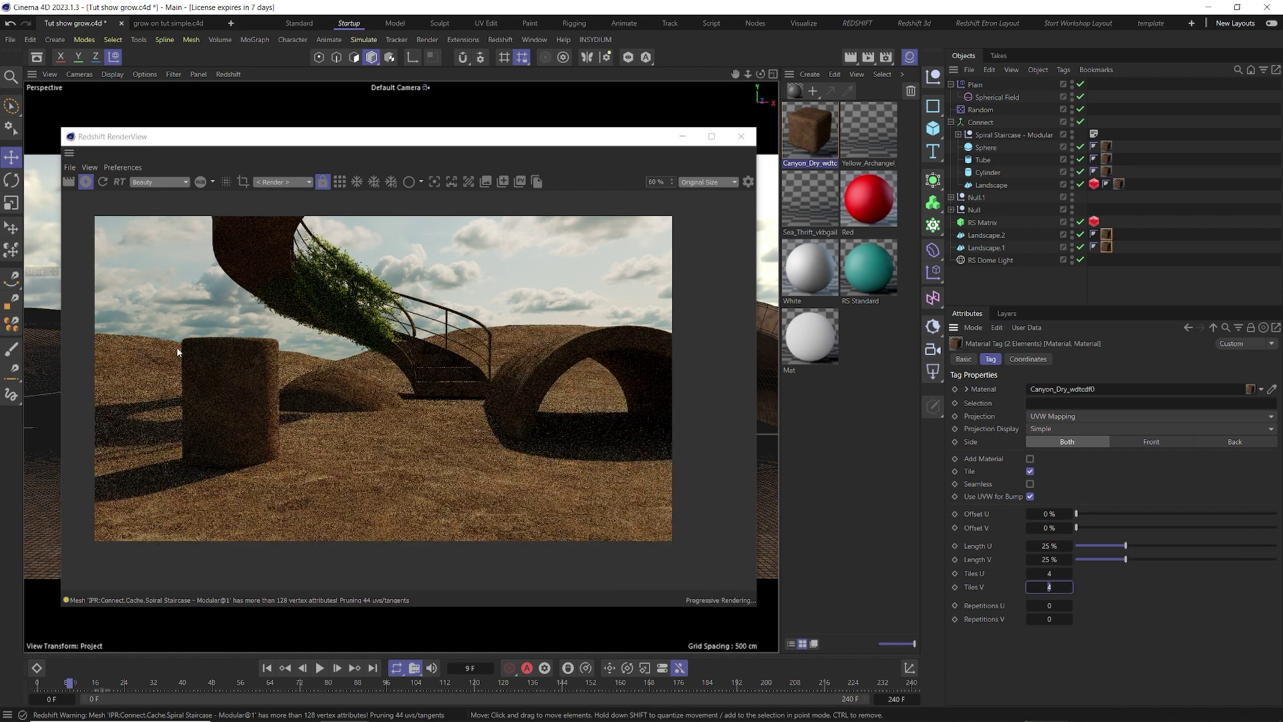
pyautogui.click(740, 136)
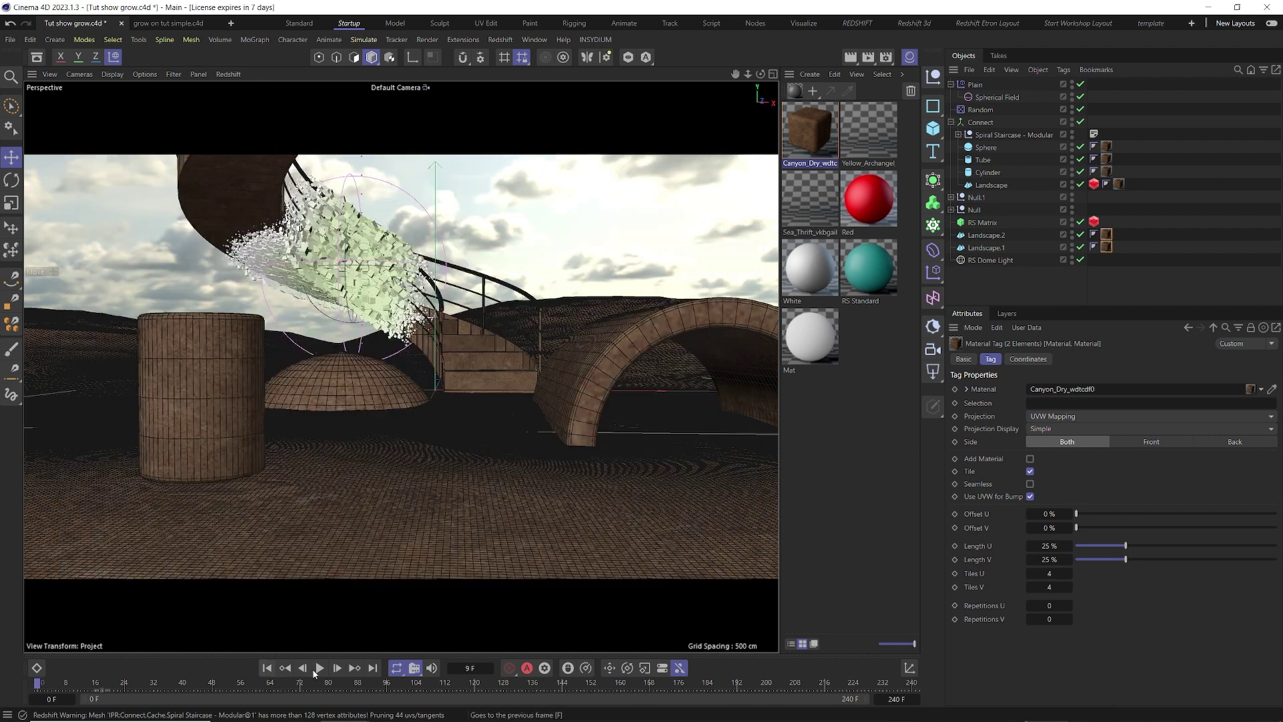
# - Preview the growth at frame 161, return to the start, and play the animation, stopping at frame 122
pyautogui.click(625, 686)
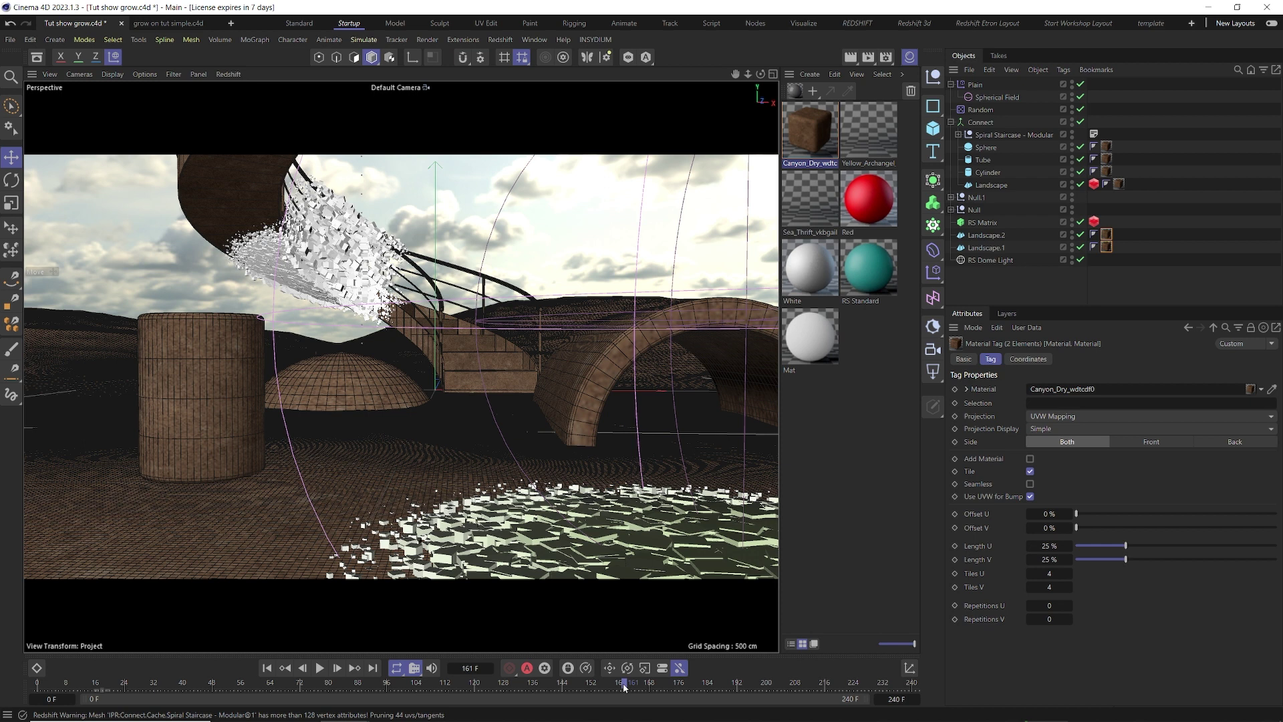
pyautogui.click(267, 668)
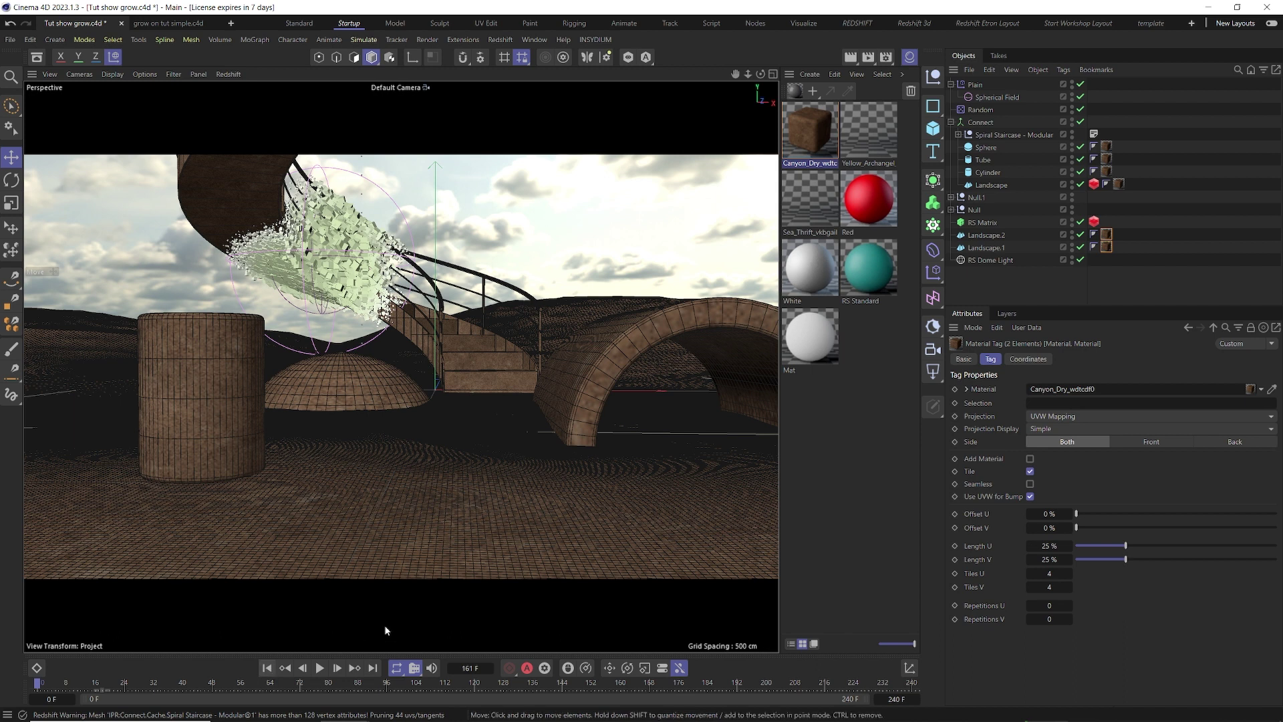
pyautogui.click(319, 668)
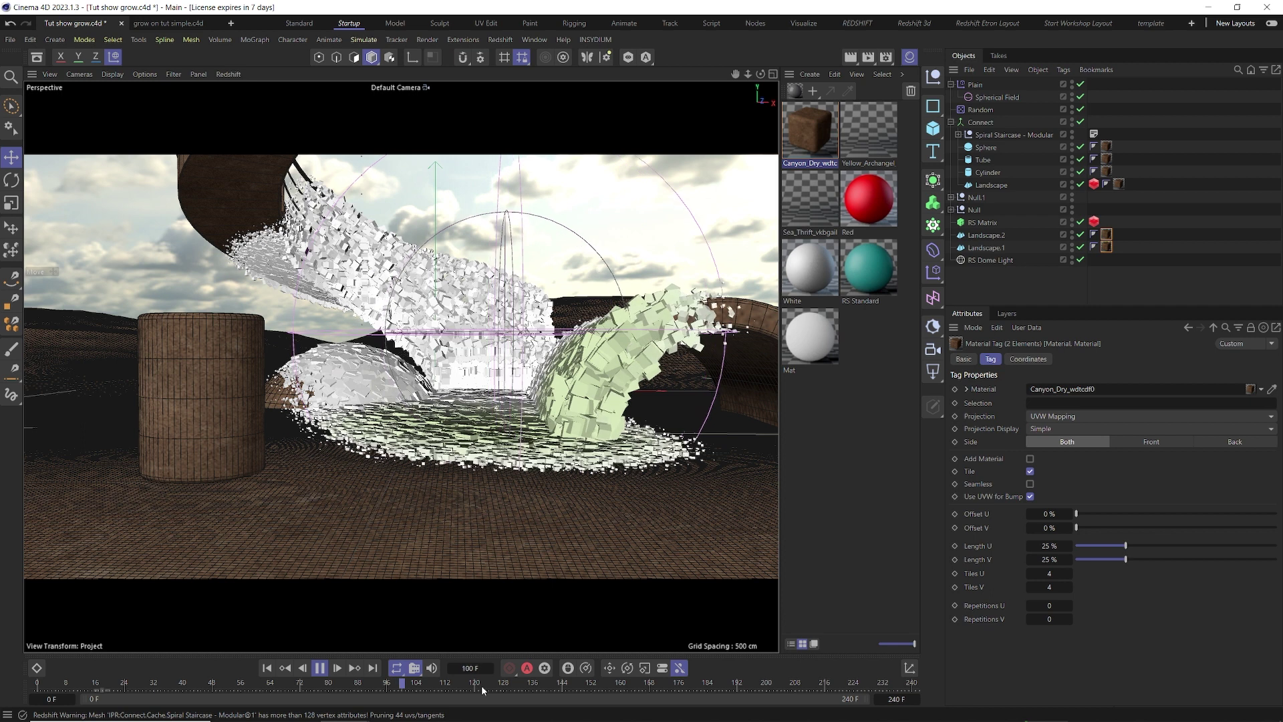
pyautogui.click(320, 668)
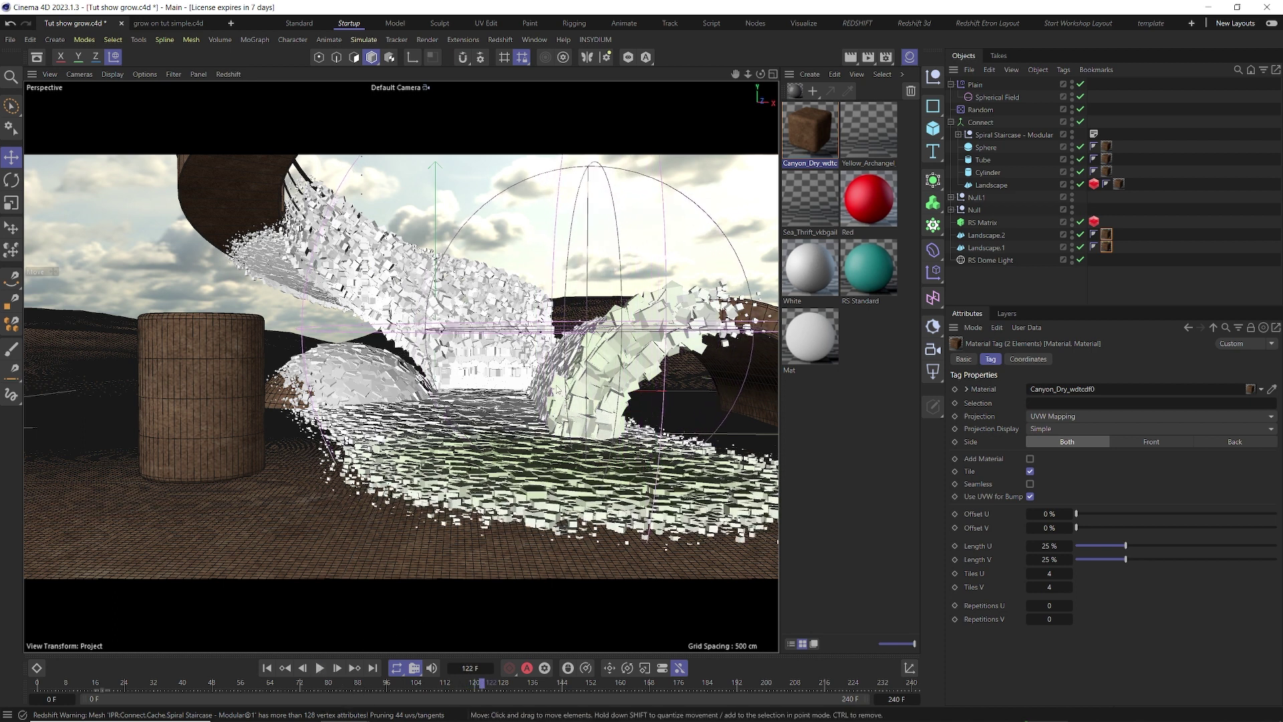
# - Render frame 122 in the Redshift RenderView to examine the plant growth, and close the window
pyautogui.click(507, 40)
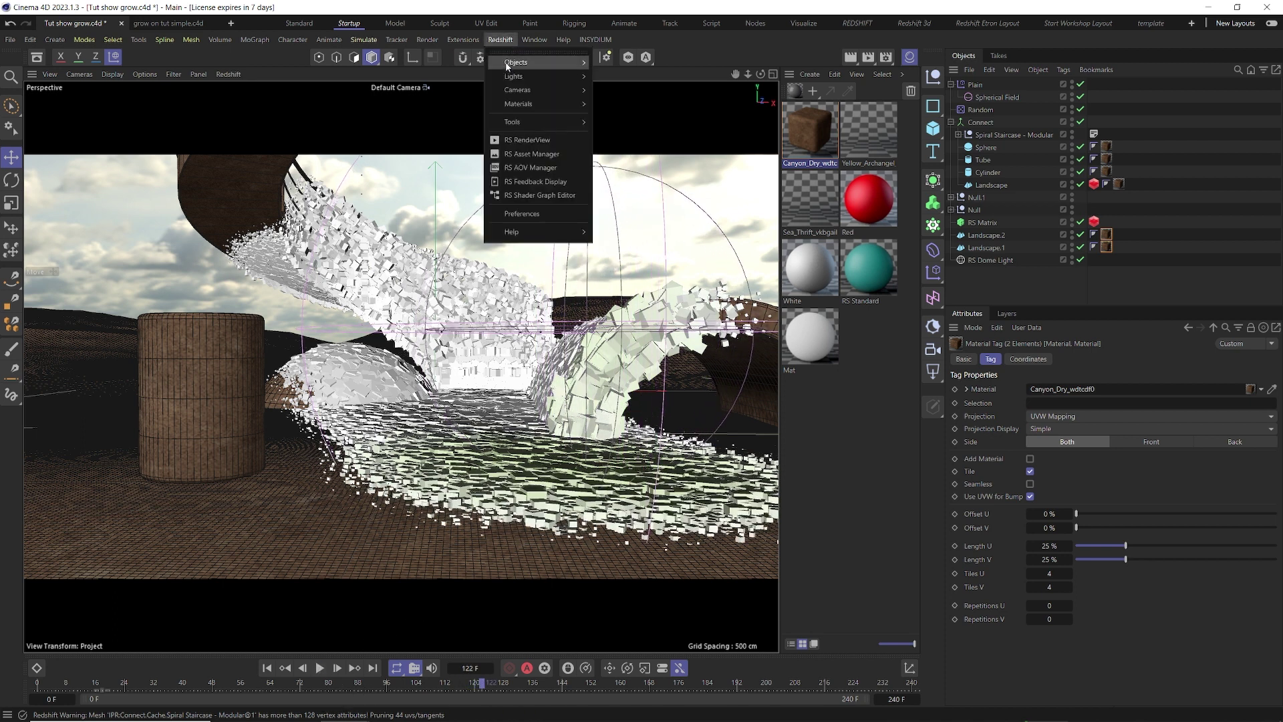
pyautogui.click(518, 141)
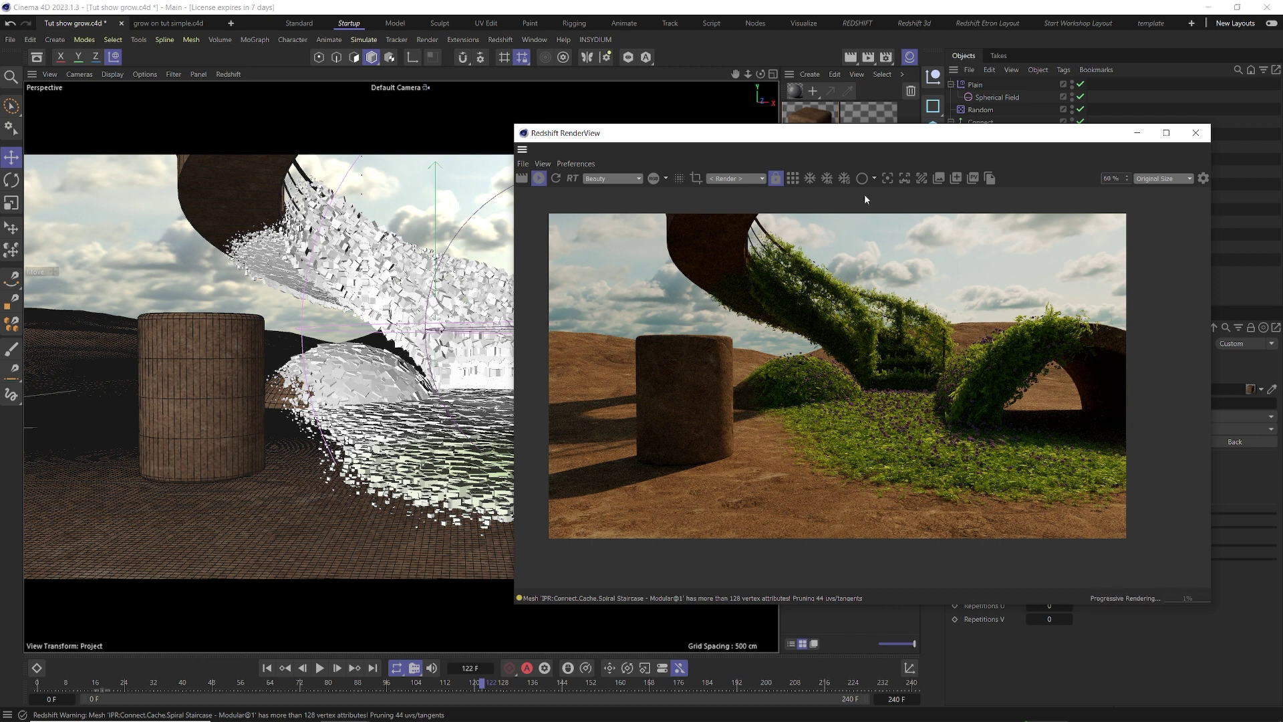
pyautogui.click(1196, 133)
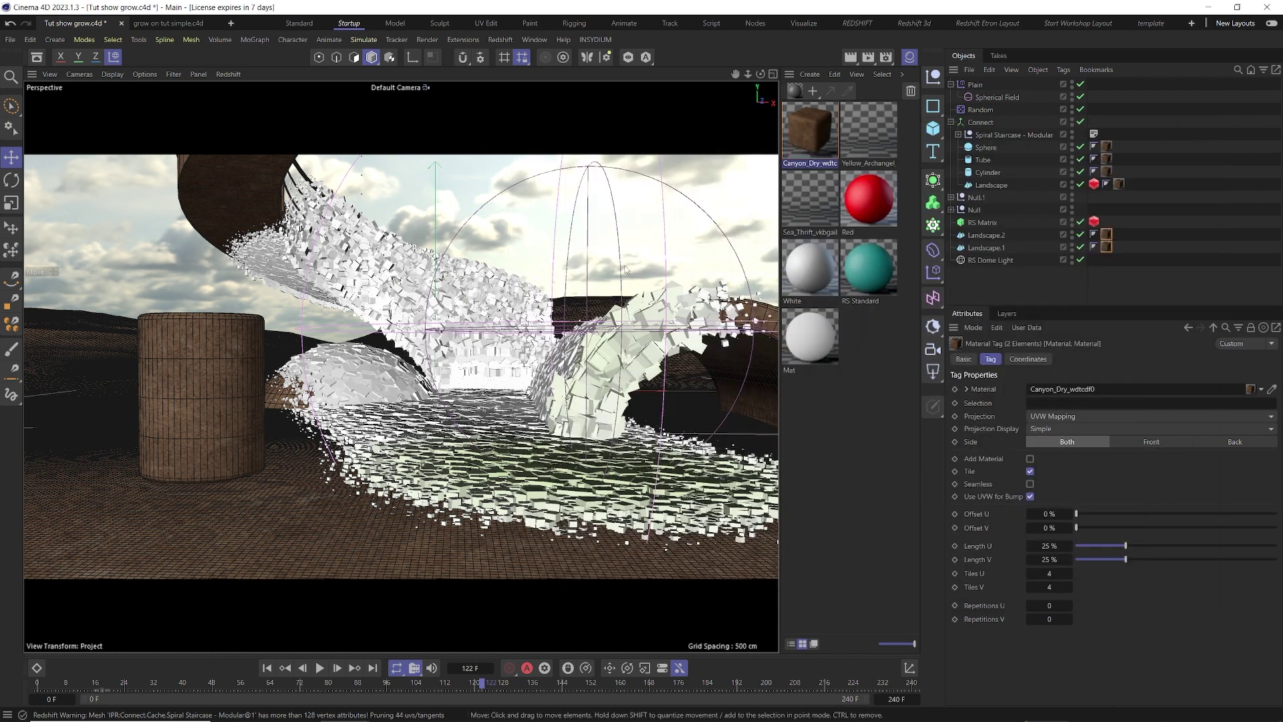
# - Examine the timeline animation of the Spherical Field and its parent Plain effector between frames 47 and 72
pyautogui.click(996, 97)
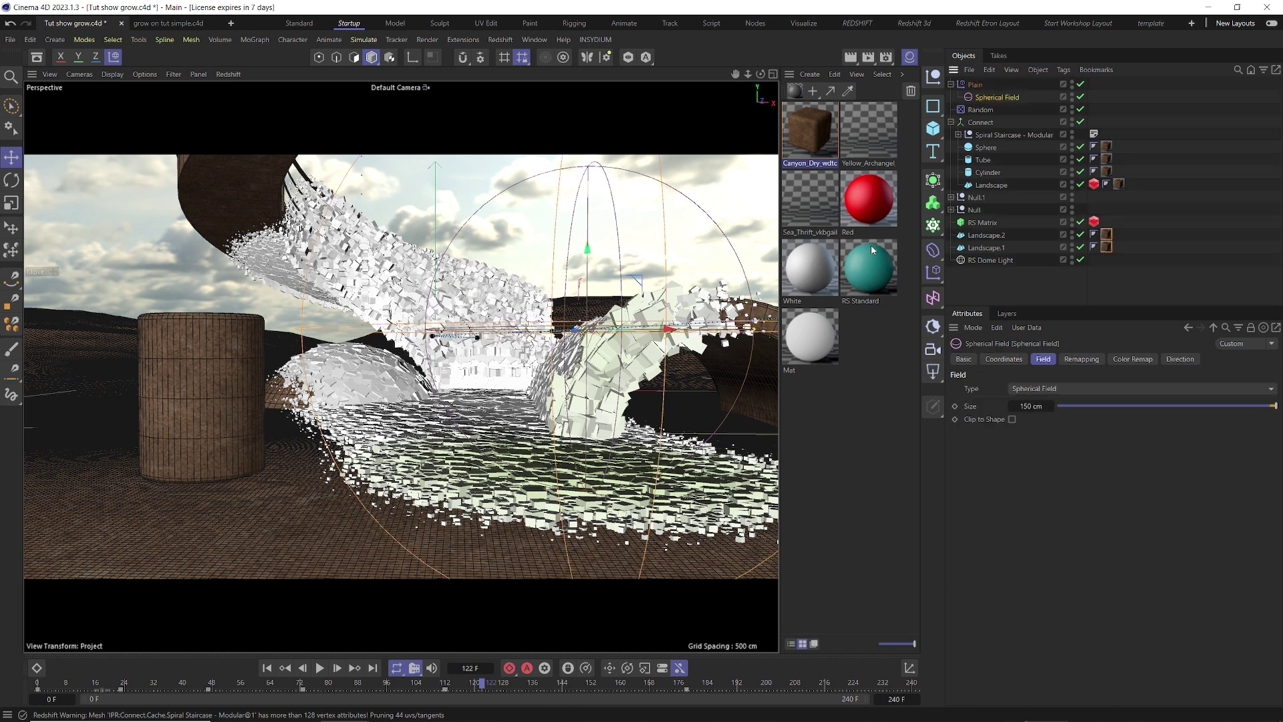
pyautogui.click(974, 86)
pyautogui.click(212, 684)
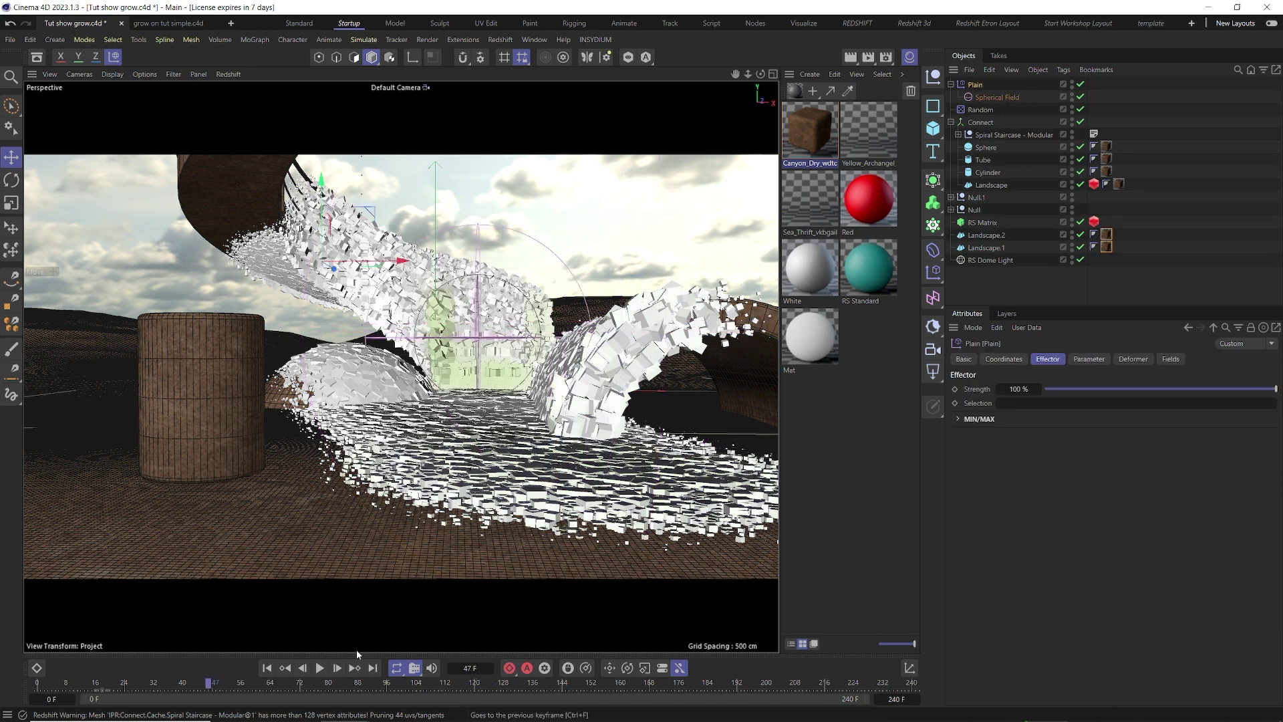
pyautogui.click(979, 97)
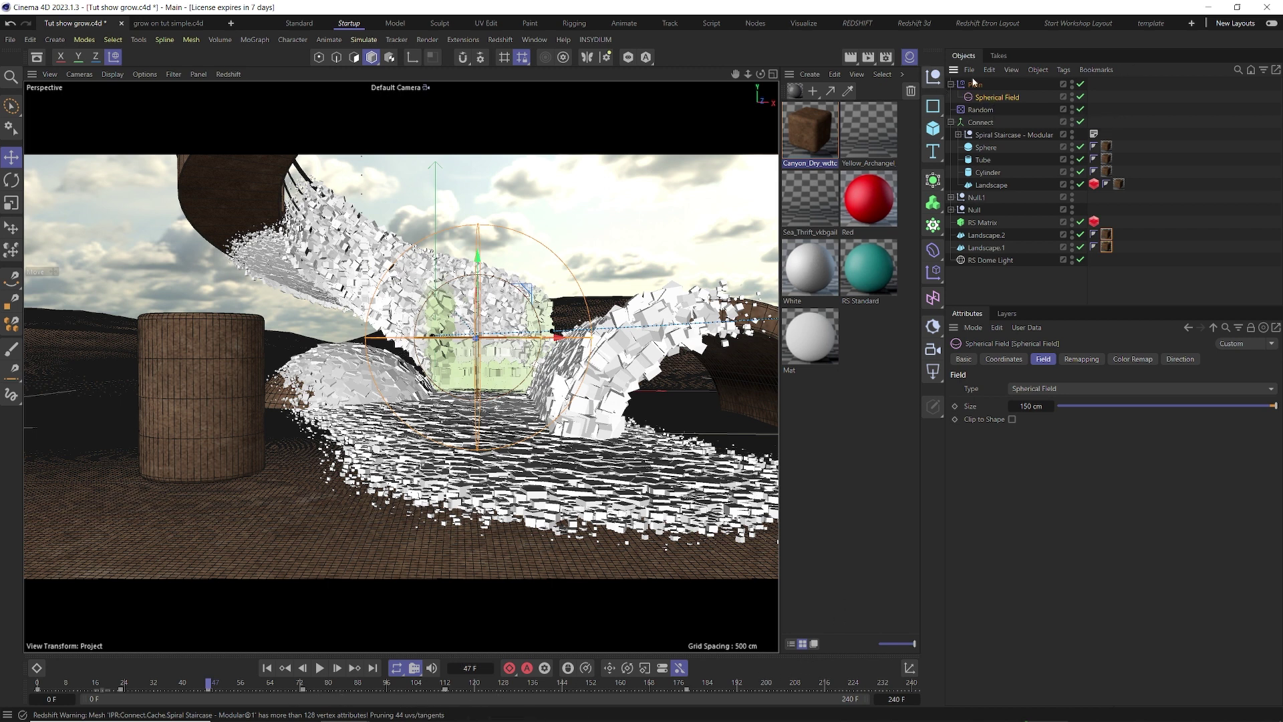
pyautogui.click(300, 685)
# - Keyframe the Plain effector's position at frame 58 and shift it downward at frame 68
pyautogui.moveTo(252, 691)
pyautogui.mouseDown()
pyautogui.moveTo(300, 689)
pyautogui.moveTo(249, 689)
pyautogui.mouseUp()
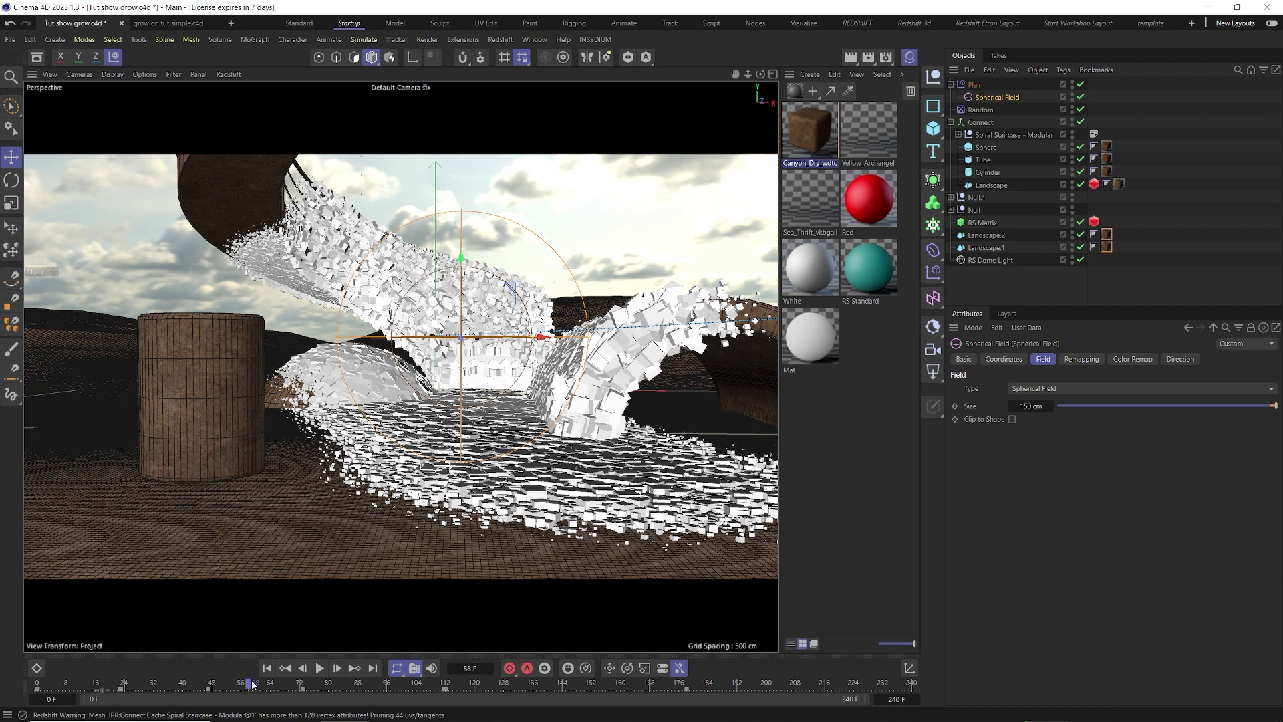
pyautogui.click(976, 84)
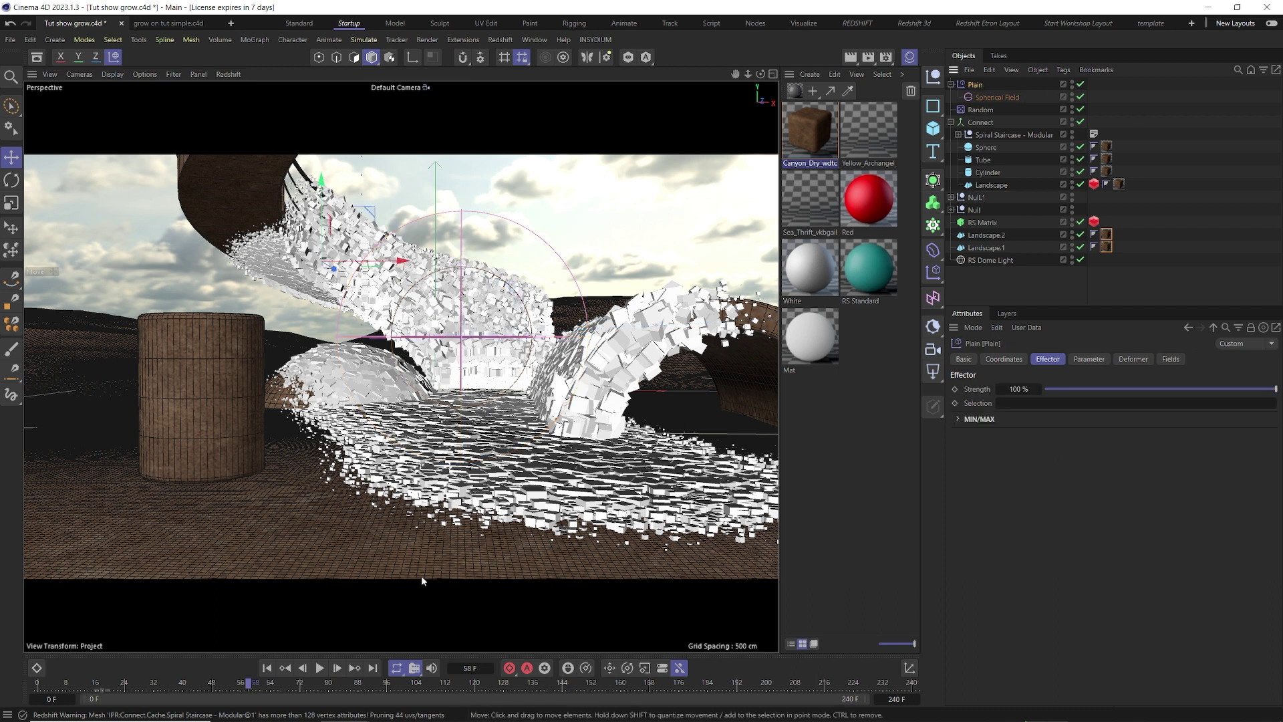
pyautogui.click(284, 685)
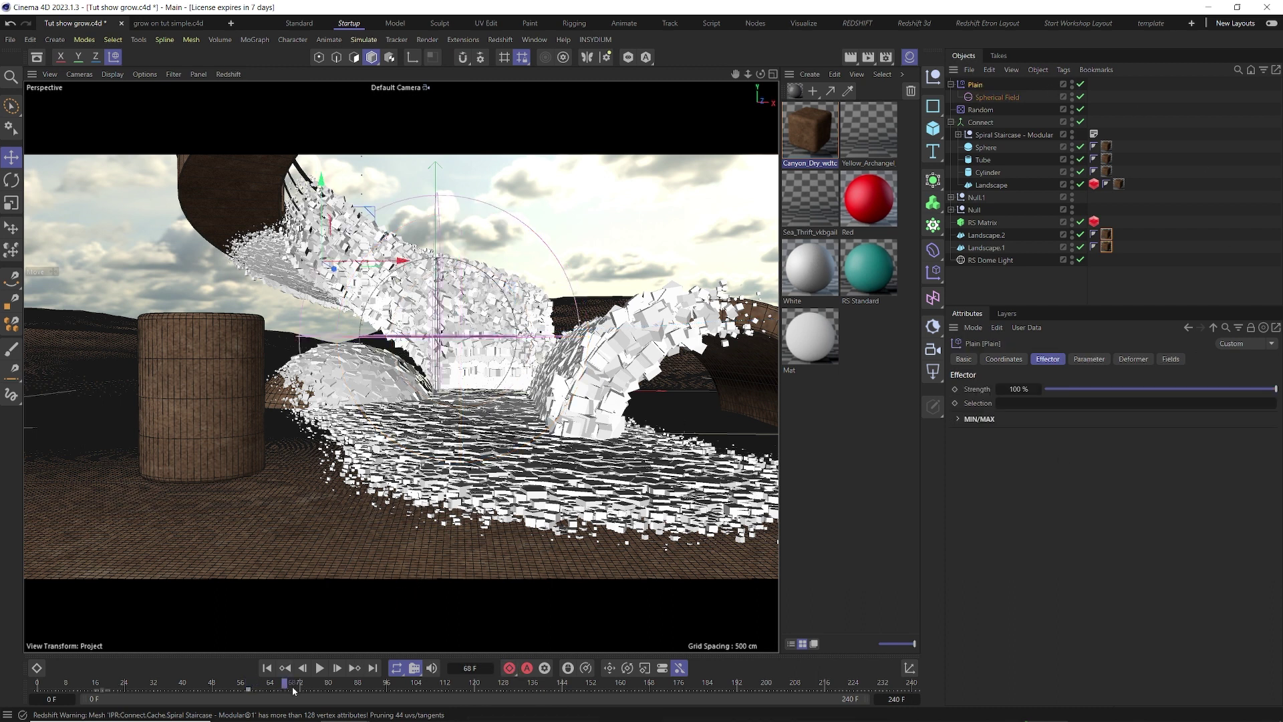
pyautogui.moveTo(334, 270); pyautogui.dragTo(334, 302)
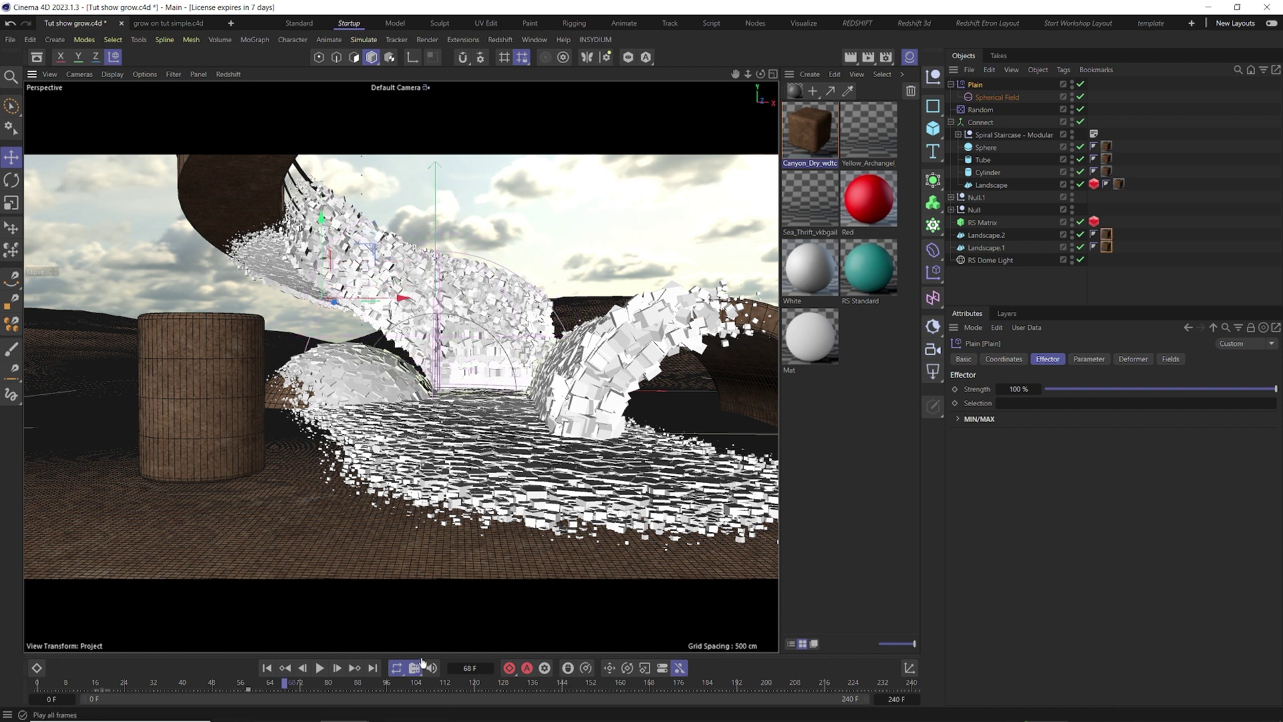
# - Play the growth animation from frame 68 to frame 91 and return to the start
pyautogui.click(319, 668)
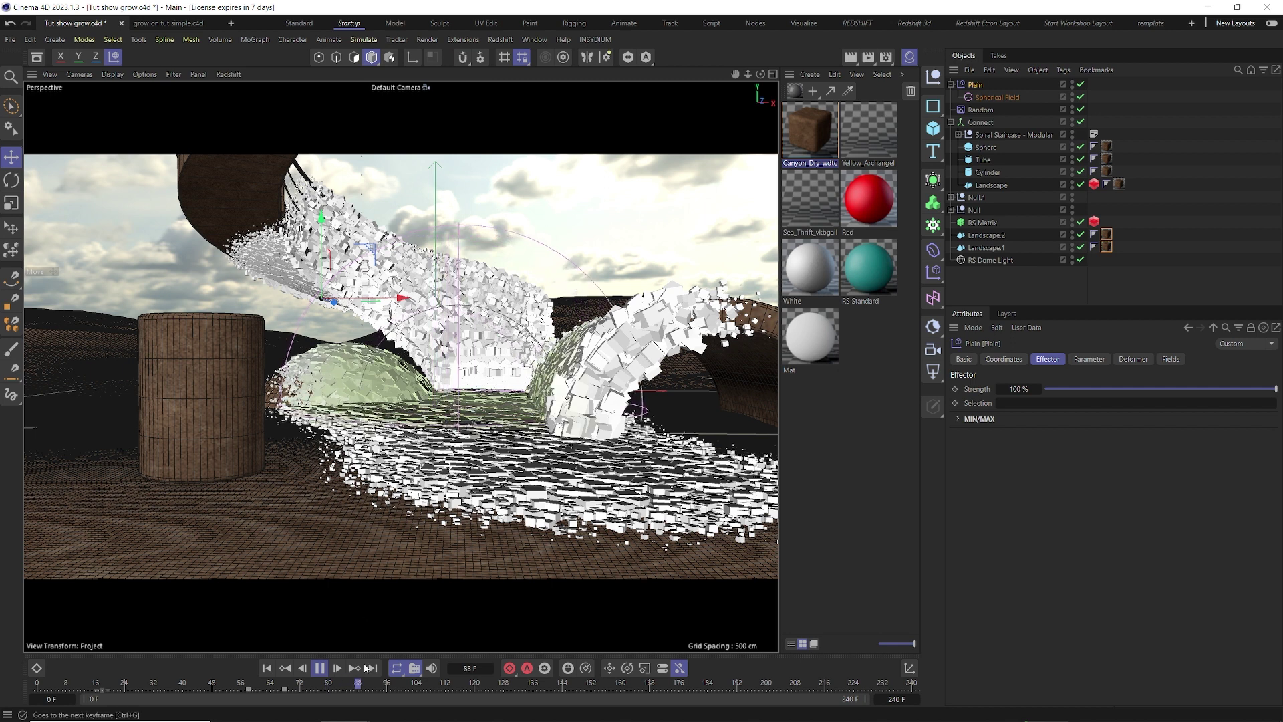
pyautogui.press('F8')
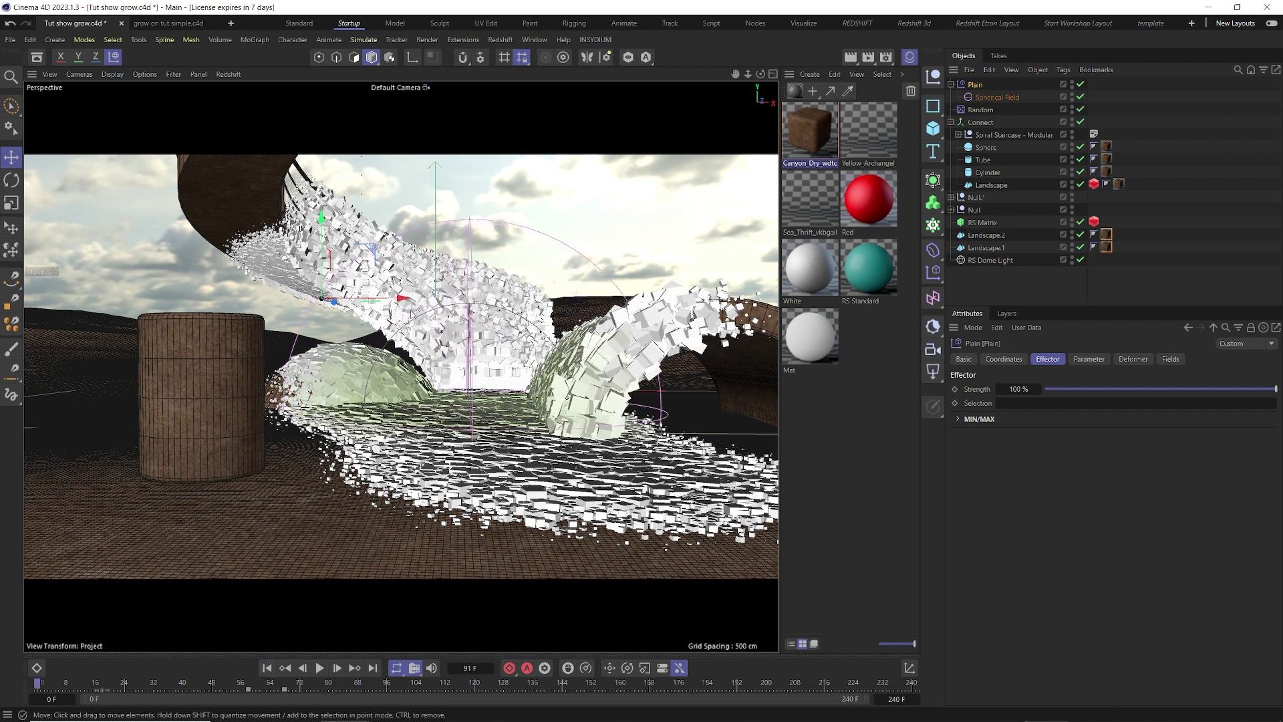
pyautogui.click(267, 668)
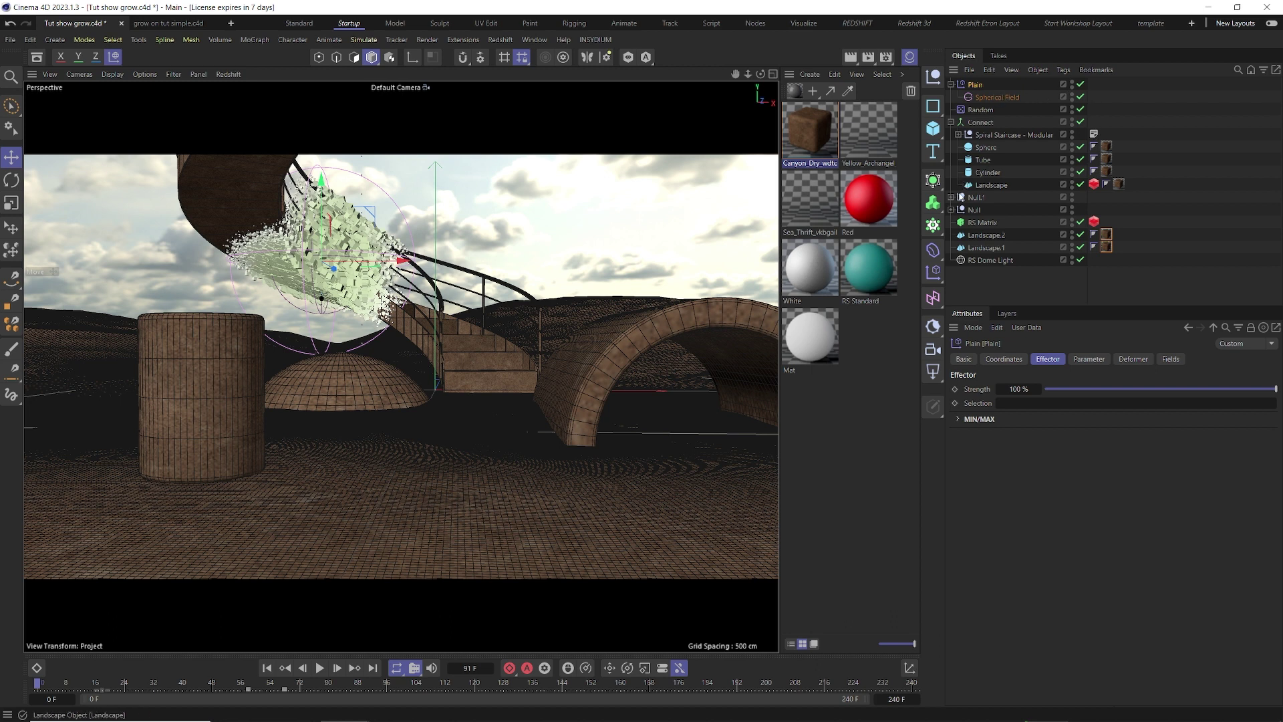
# - Add a Redshift camera, look through it, and frame a close-up of the growth on the spiral staircase railing
pyautogui.click(933, 348)
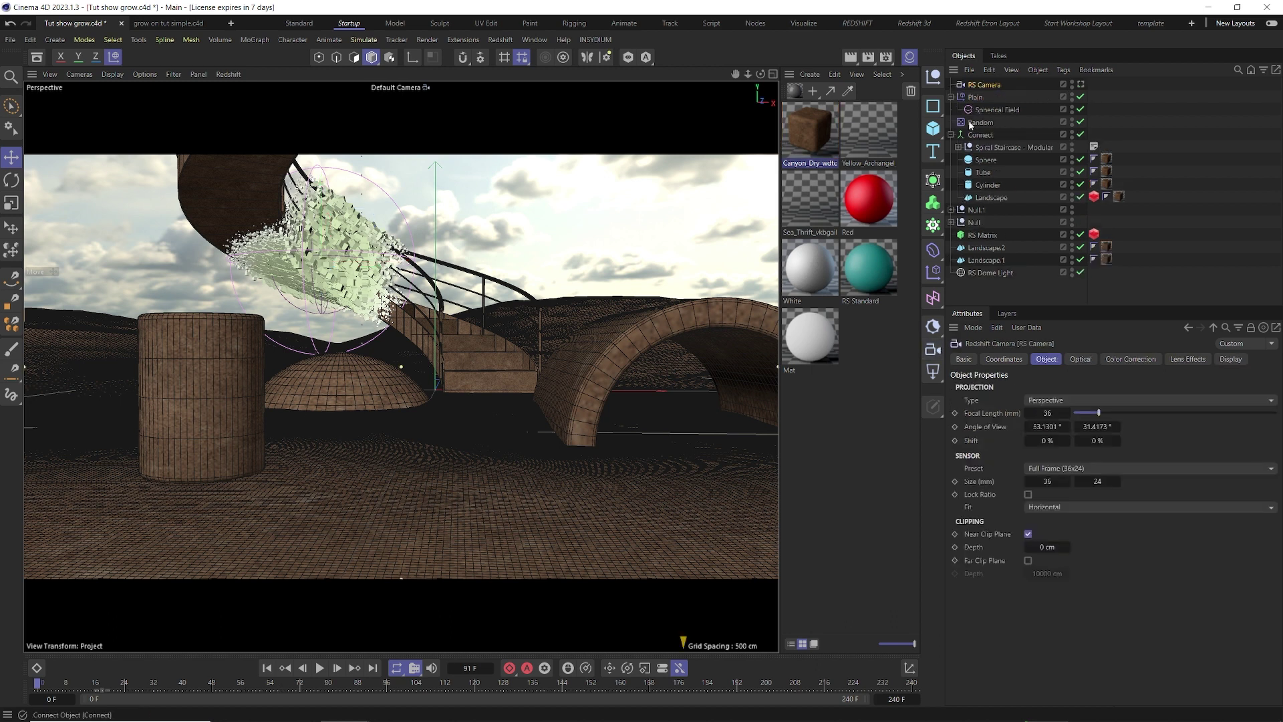
pyautogui.click(1080, 85)
pyautogui.scroll(10, 360, 246)
pyautogui.moveTo(748, 221)
pyautogui.keyDown('alt'); pyautogui.mouseDown()
pyautogui.moveTo(757, 384)
pyautogui.moveTo(200, 478)
pyautogui.moveTo(255, 409)
pyautogui.moveTo(599, 460)
pyautogui.moveTo(548, 454)
pyautogui.mouseUp(); pyautogui.keyUp('alt')
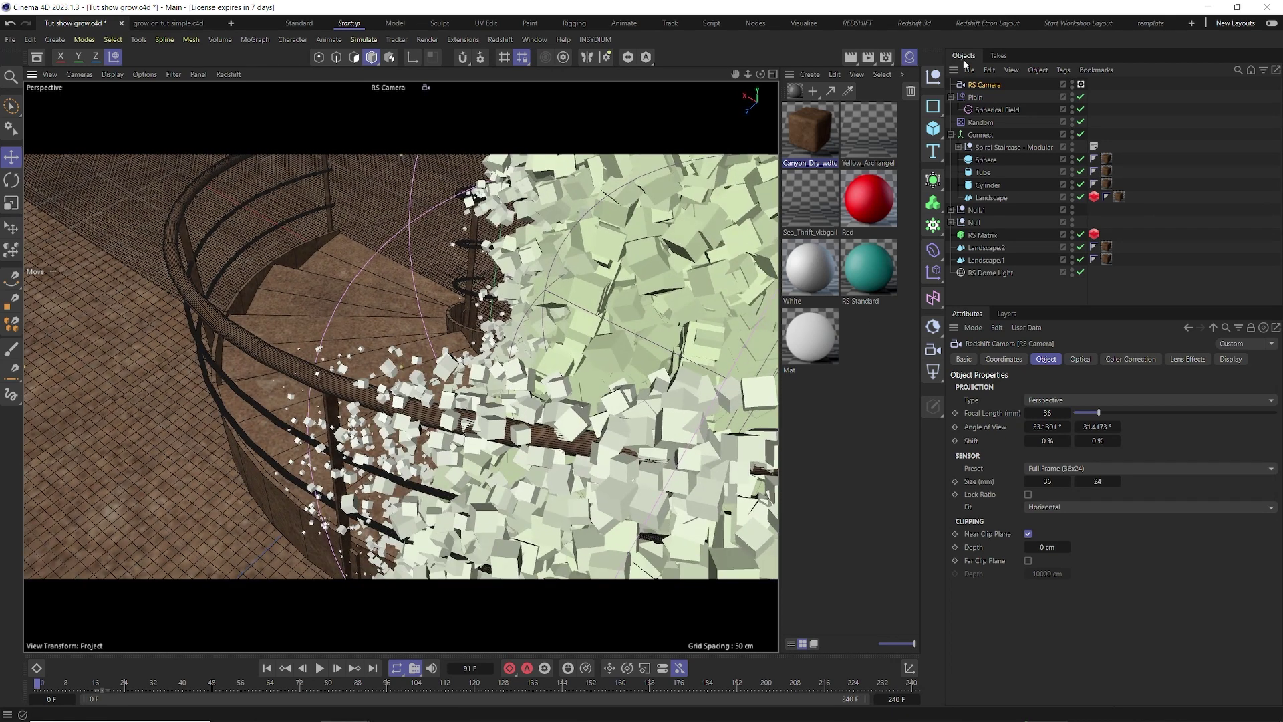
# - Try parenting the RS Camera to the Spherical Field, and play the animation from the start to frame 14
pyautogui.moveTo(977, 85); pyautogui.dragTo(1002, 111)
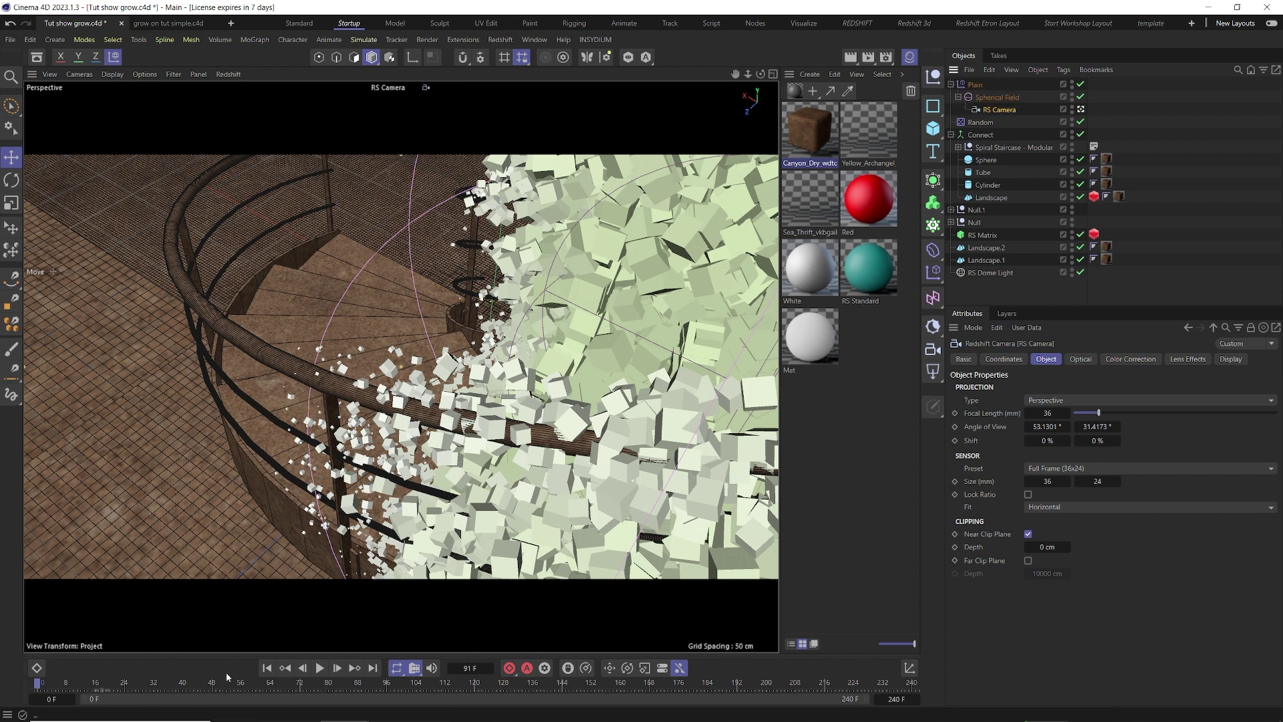
pyautogui.click(267, 667)
pyautogui.click(319, 668)
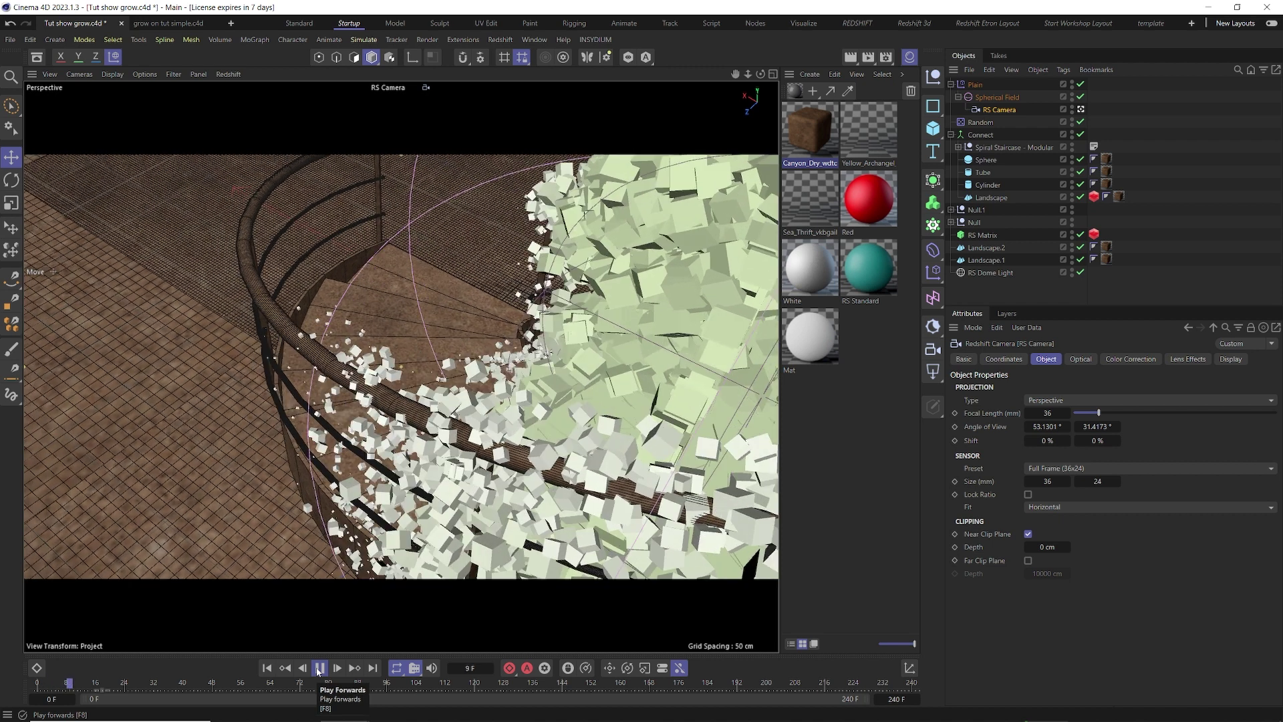
pyautogui.click(319, 668)
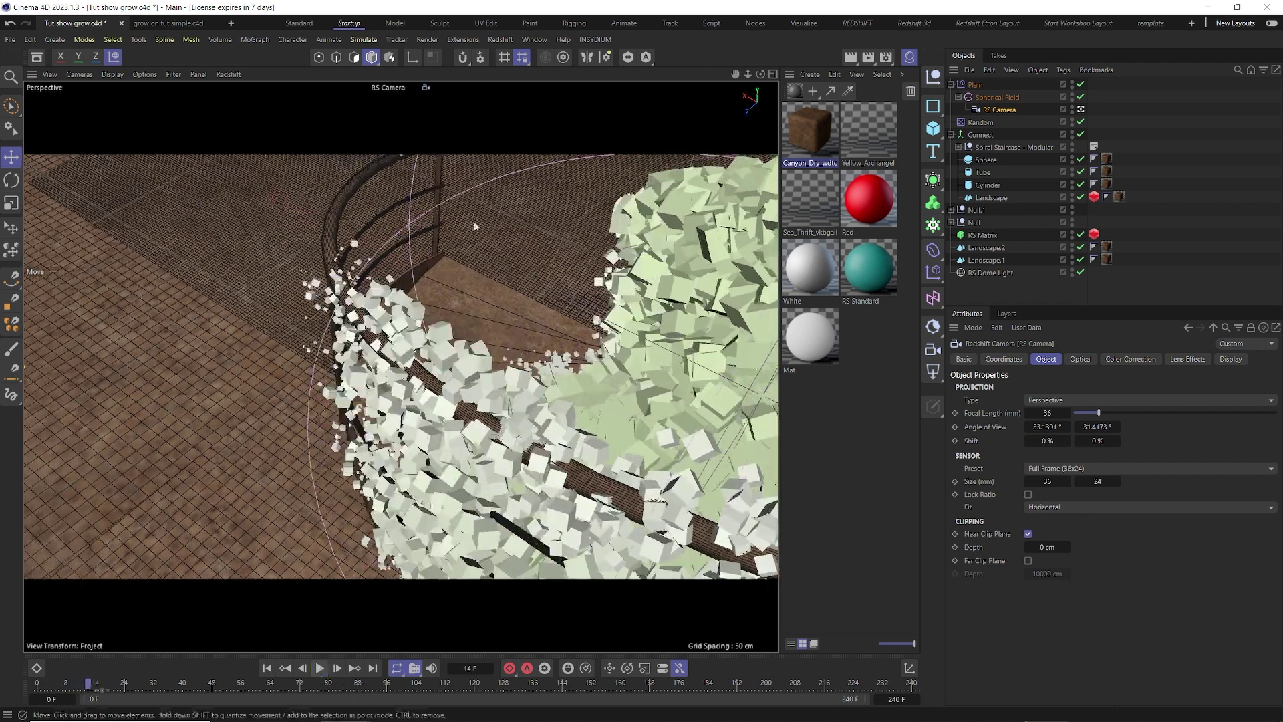
# - Render frame 14 through the RS Camera in the Redshift RenderView to examine the plants, and close the window
pyautogui.click(500, 40)
pyautogui.click(525, 139)
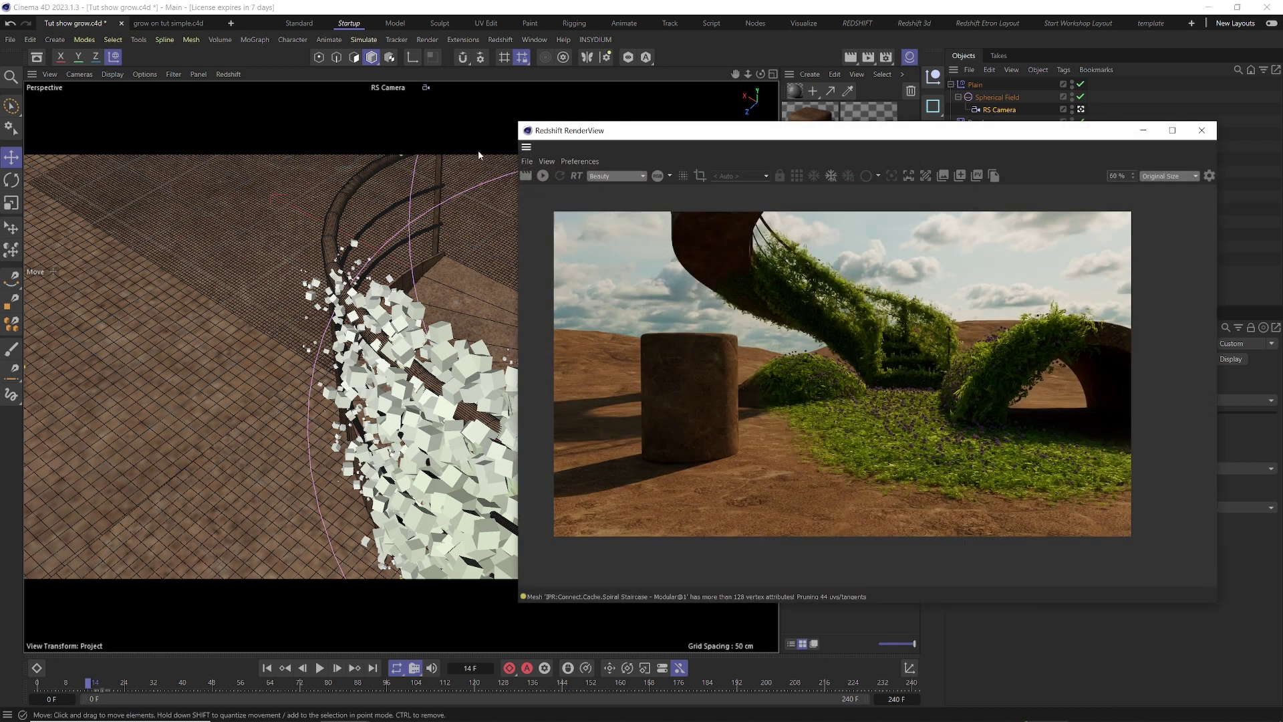
pyautogui.click(542, 176)
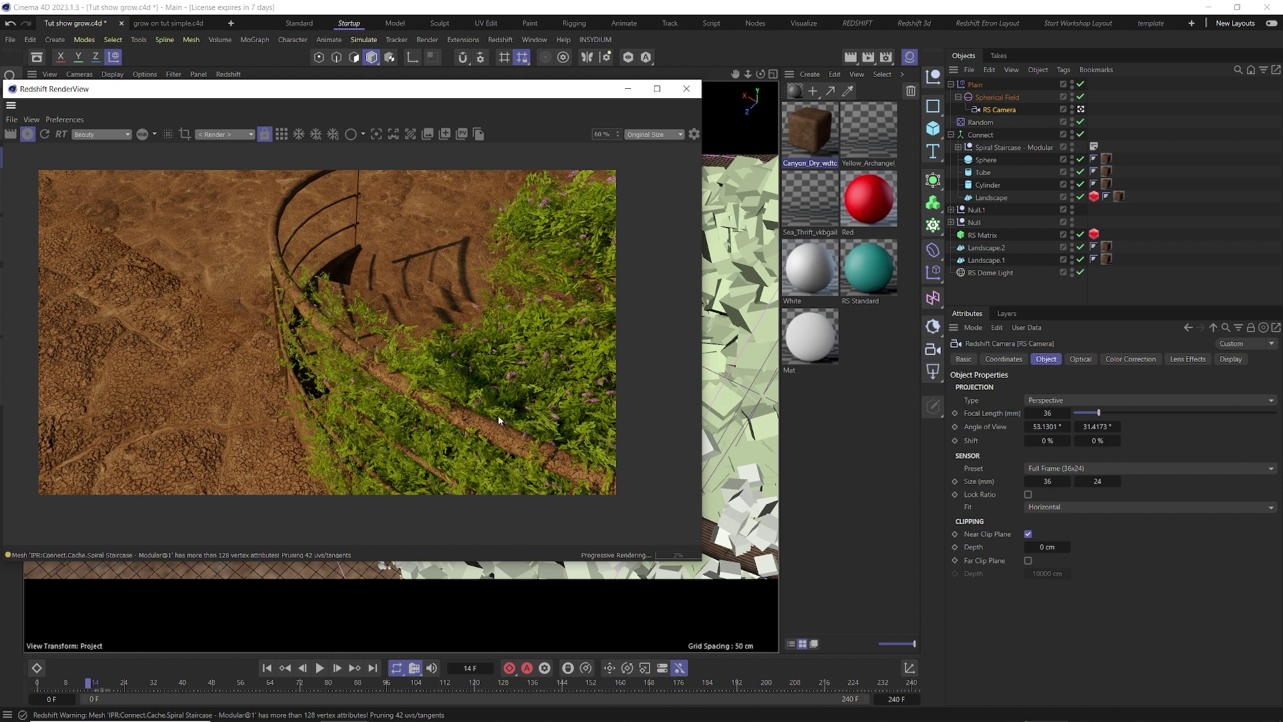
pyautogui.click(687, 89)
# - Move the RS Camera out of the Spherical Field to the top of the object hierarchy and reorient its shot
pyautogui.click(582, 408)
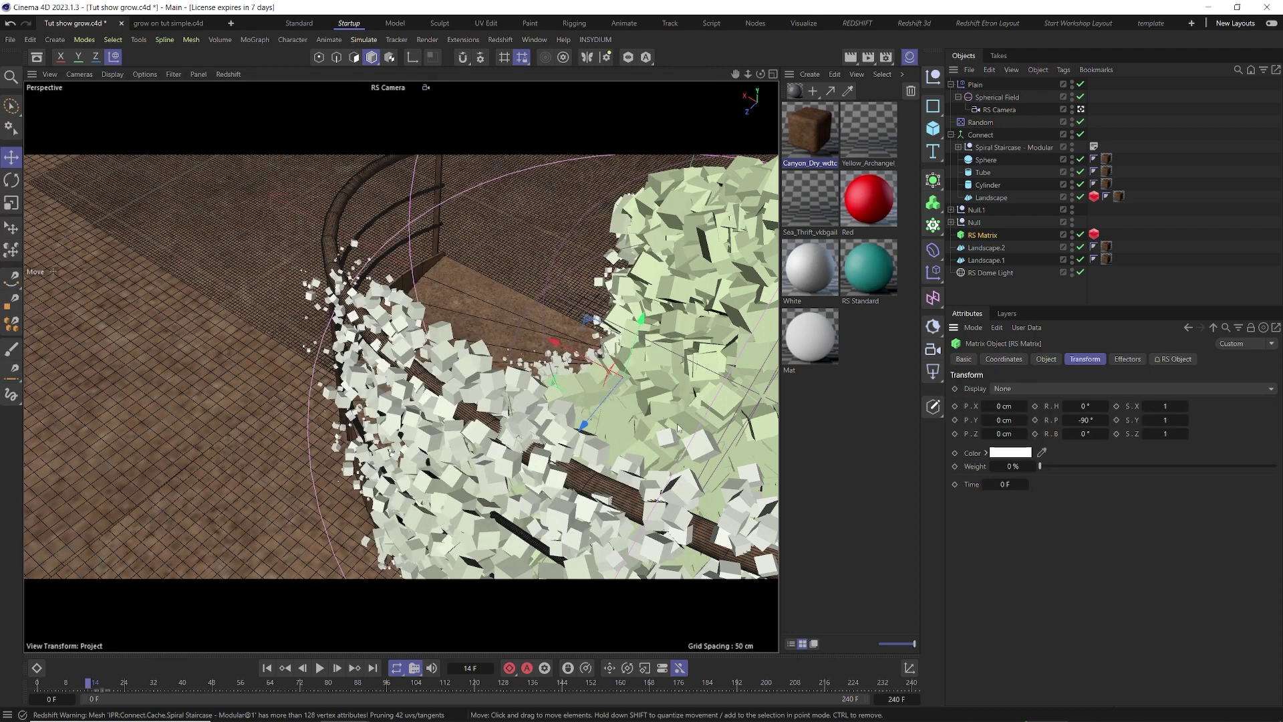
pyautogui.keyDown('alt'); pyautogui.moveTo(676, 423); pyautogui.dragTo(548, 377); pyautogui.keyUp('alt')
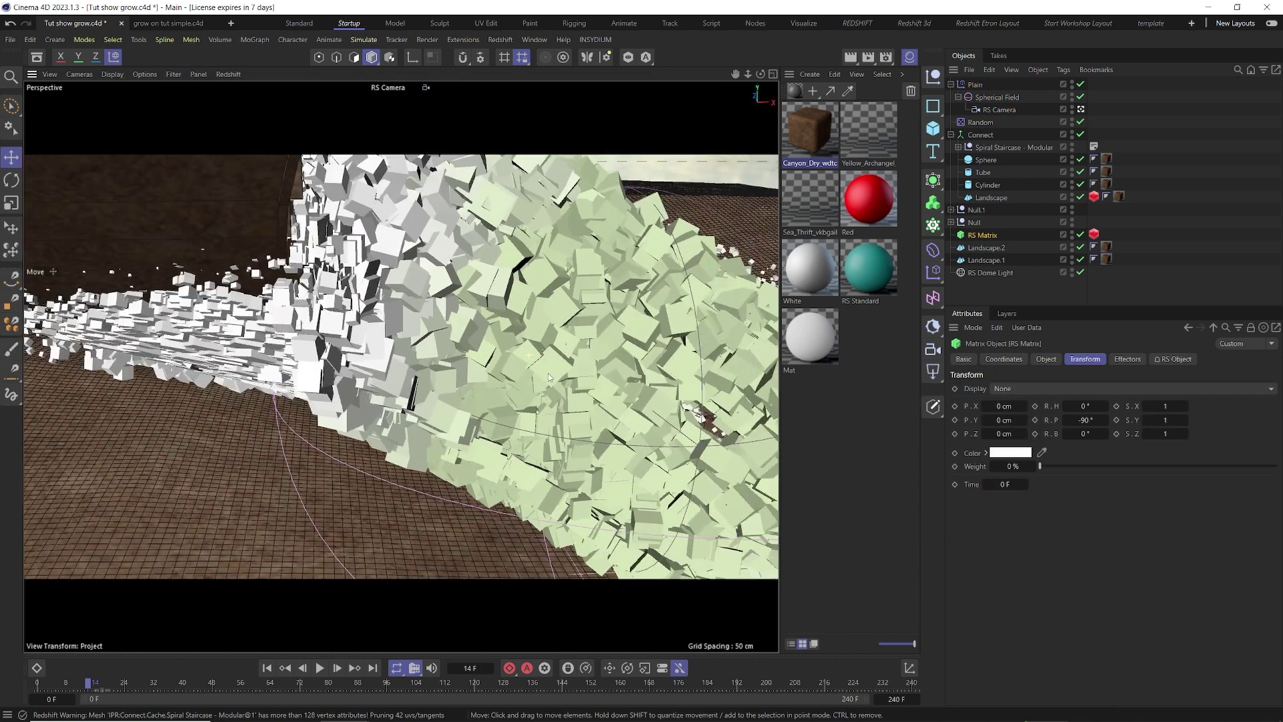
pyautogui.moveTo(999, 109); pyautogui.dragTo(999, 84)
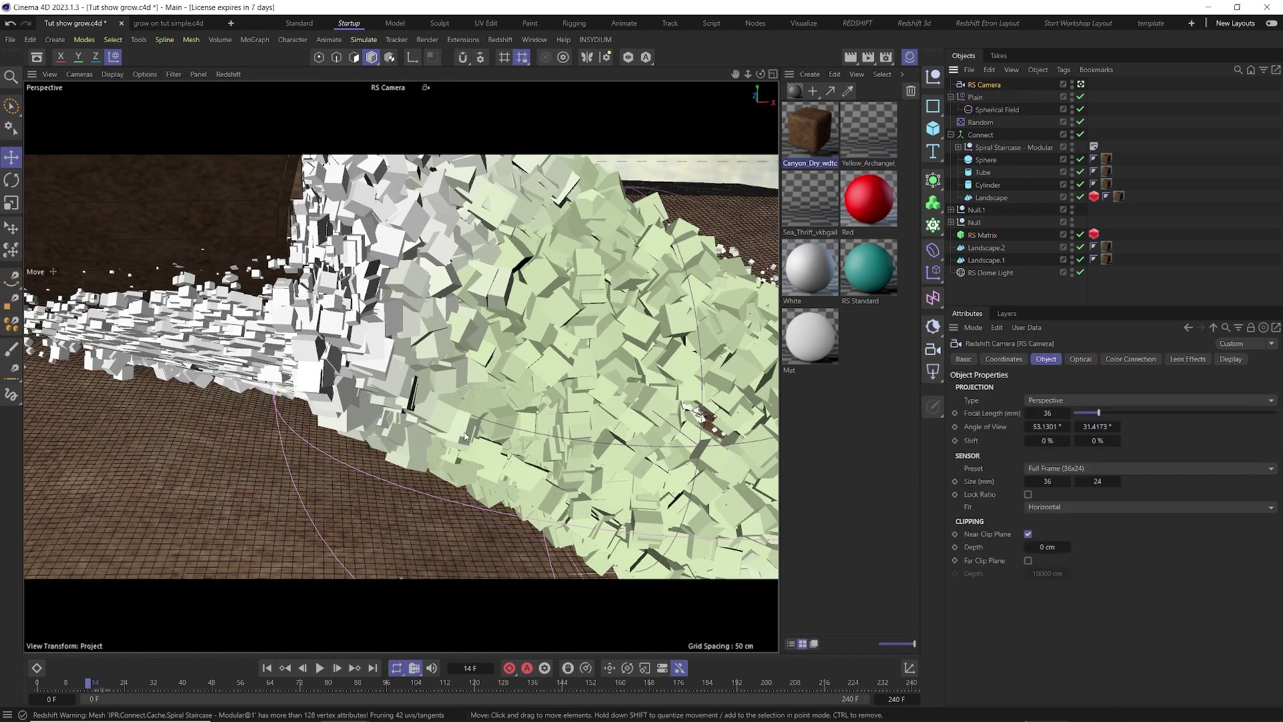
pyautogui.keyDown('alt'); pyautogui.moveTo(466, 438); pyautogui.dragTo(457, 339); pyautogui.keyUp('alt')
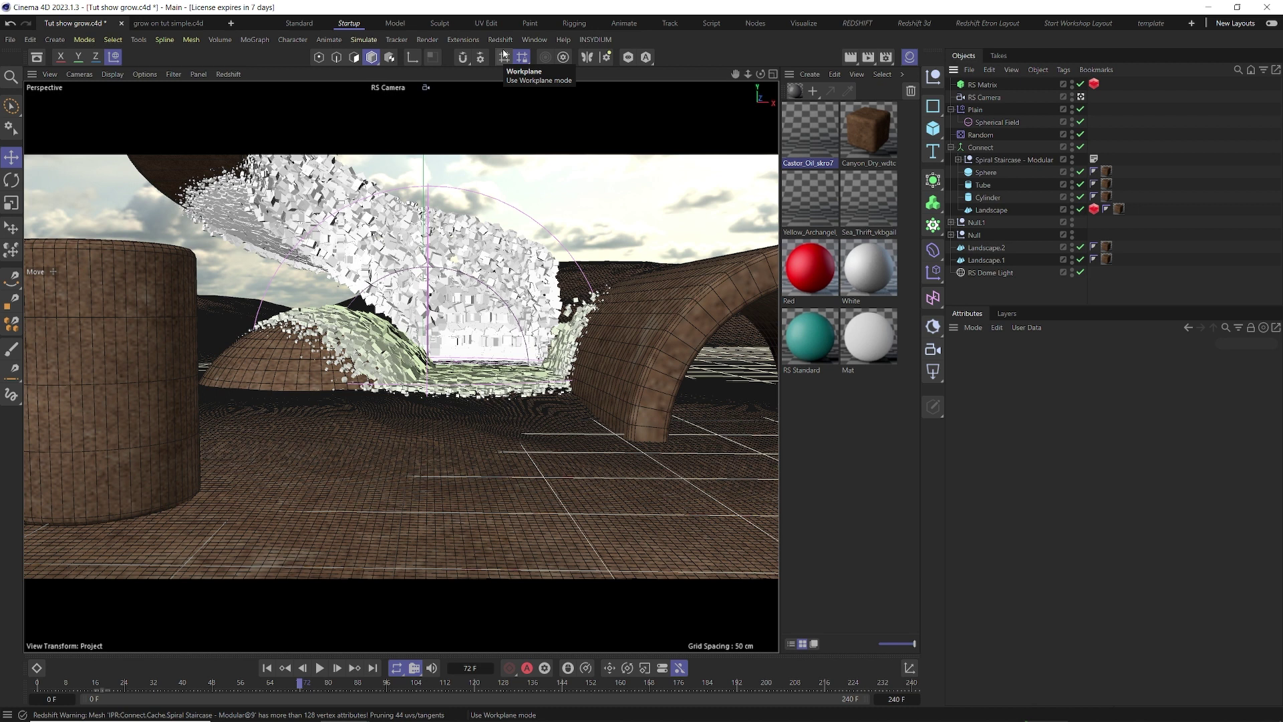
# - Play the animation to frame 88 and review the Redshift sampling and denoising options in the render settings
pyautogui.click(319, 667)
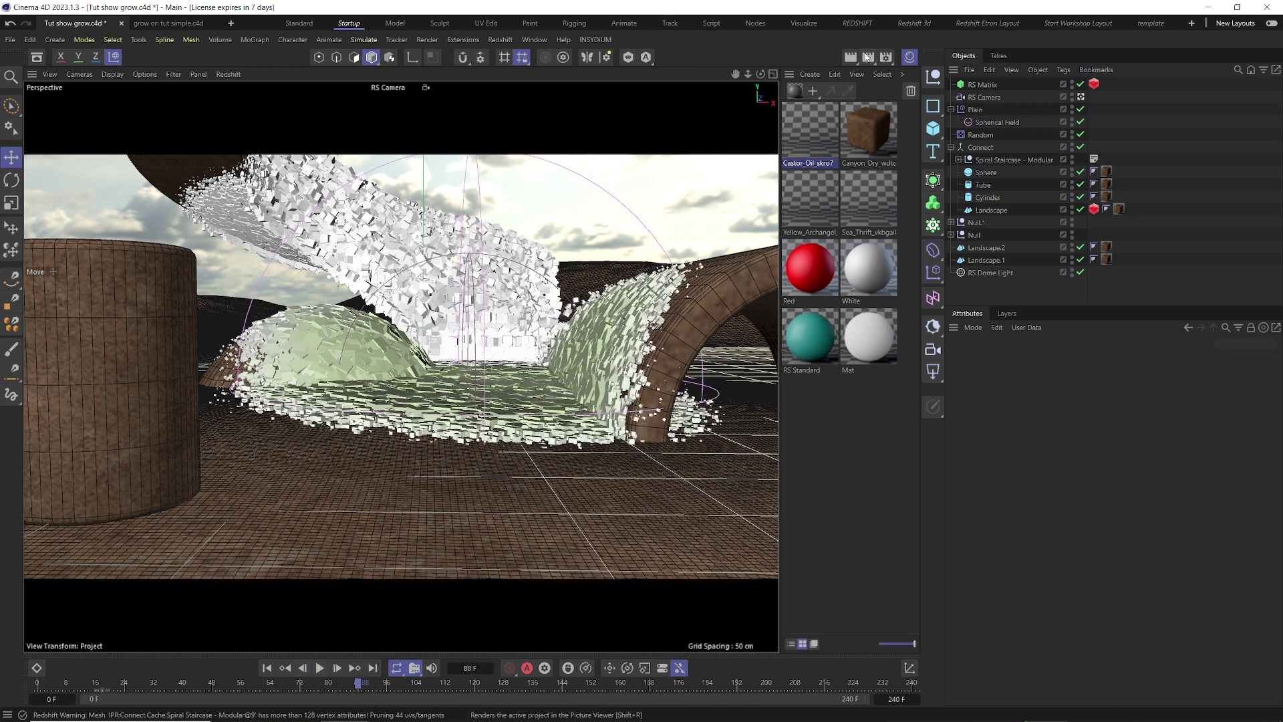
pyautogui.click(886, 57)
pyautogui.moveTo(725, 44); pyautogui.dragTo(505, 39)
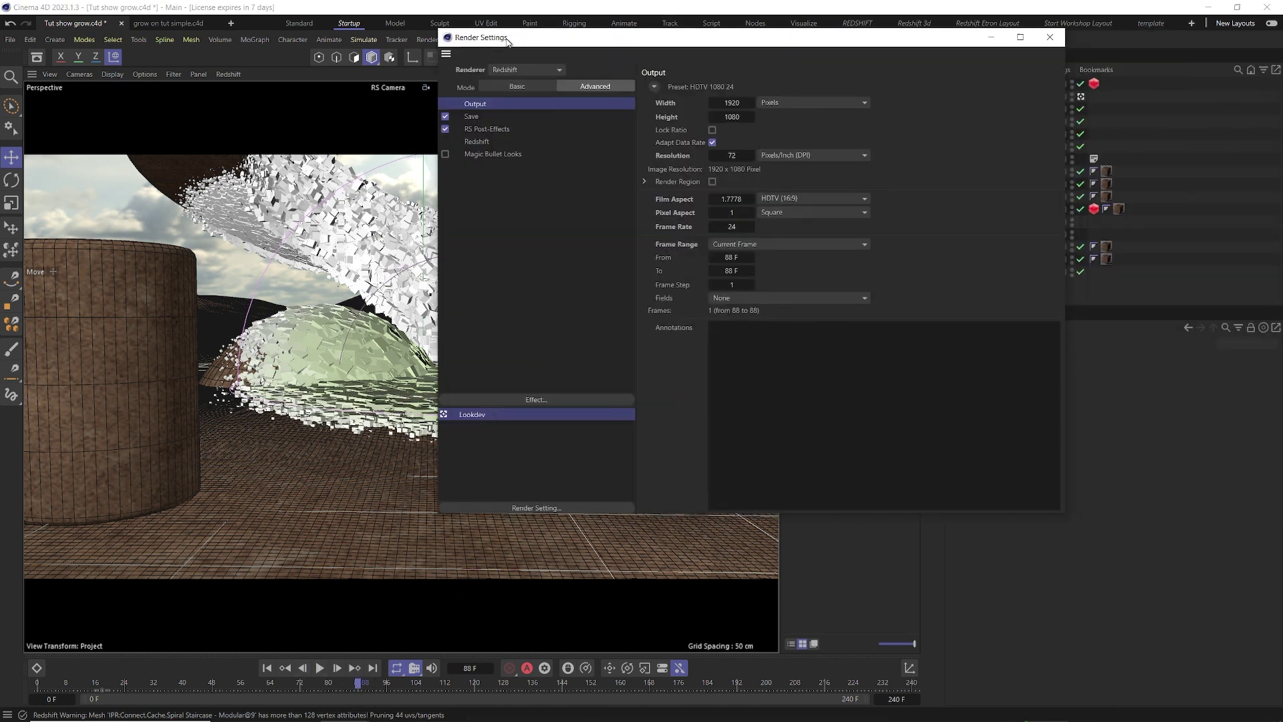
pyautogui.click(486, 142)
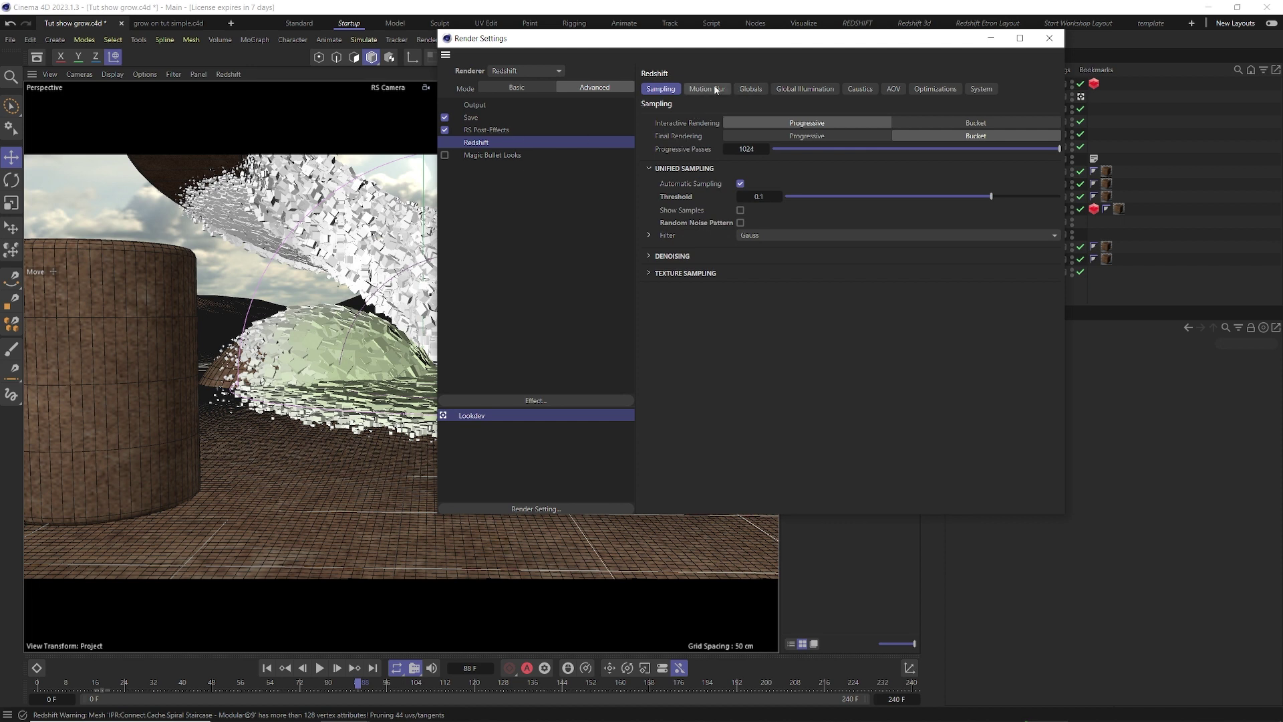
pyautogui.click(551, 88)
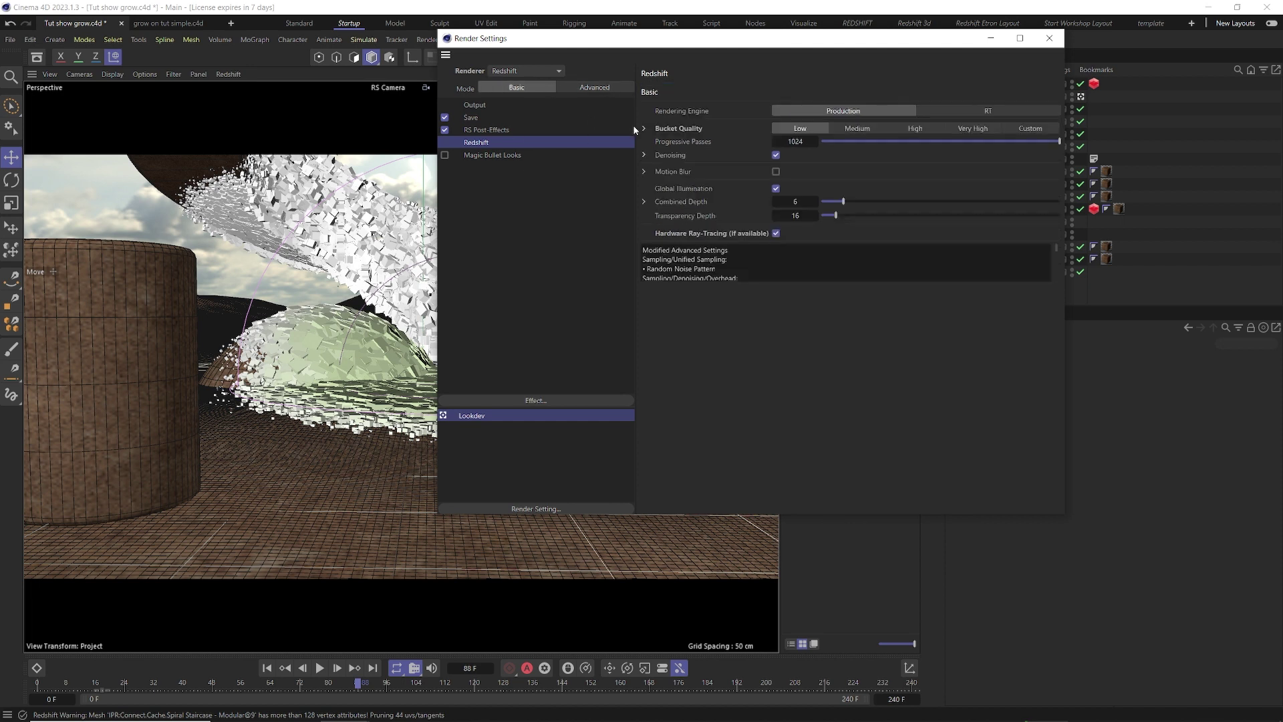
pyautogui.click(644, 155)
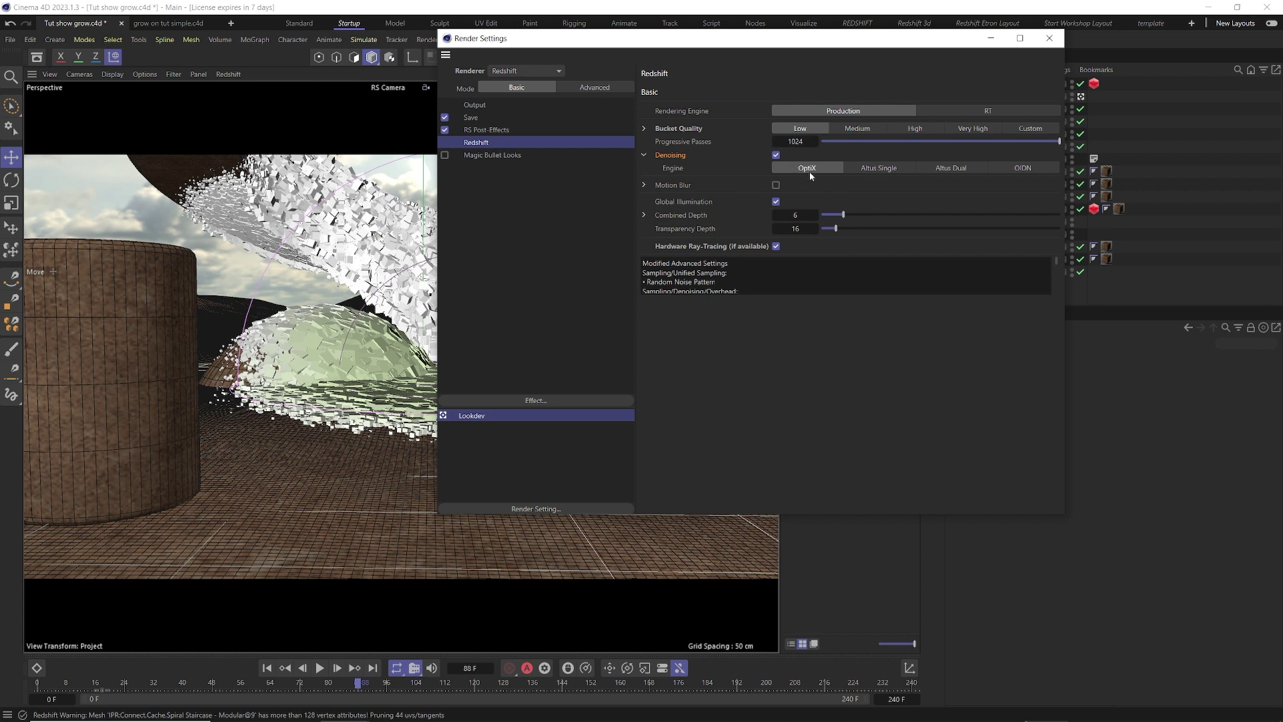
pyautogui.click(588, 89)
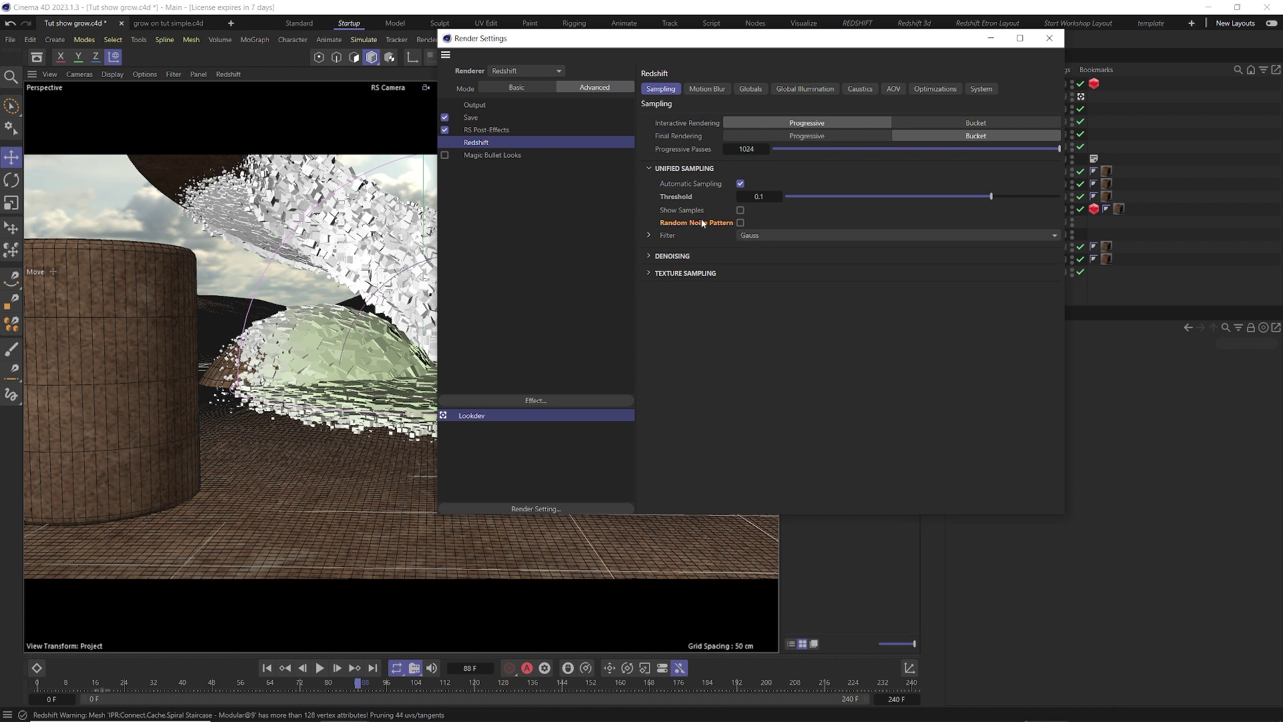
# - Set the output Frame Range to All Frames, recheck the basic Redshift options, and close the render settings
pyautogui.click(483, 107)
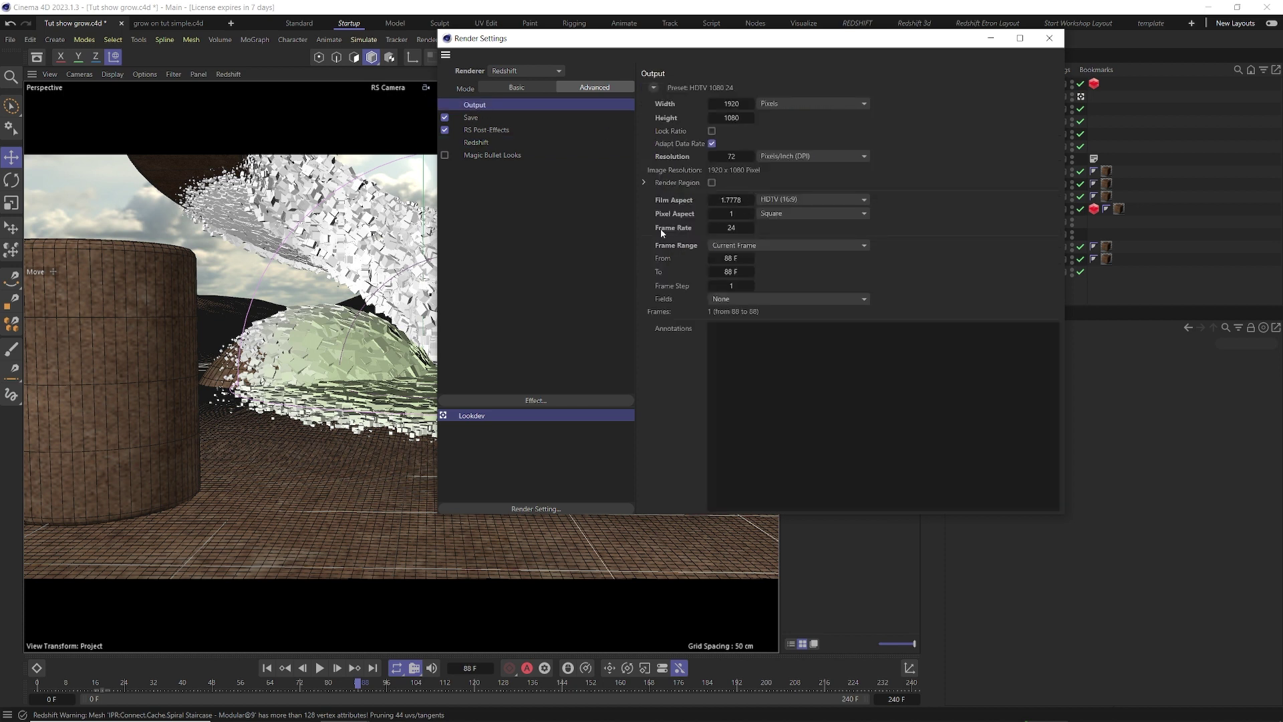
pyautogui.click(763, 246)
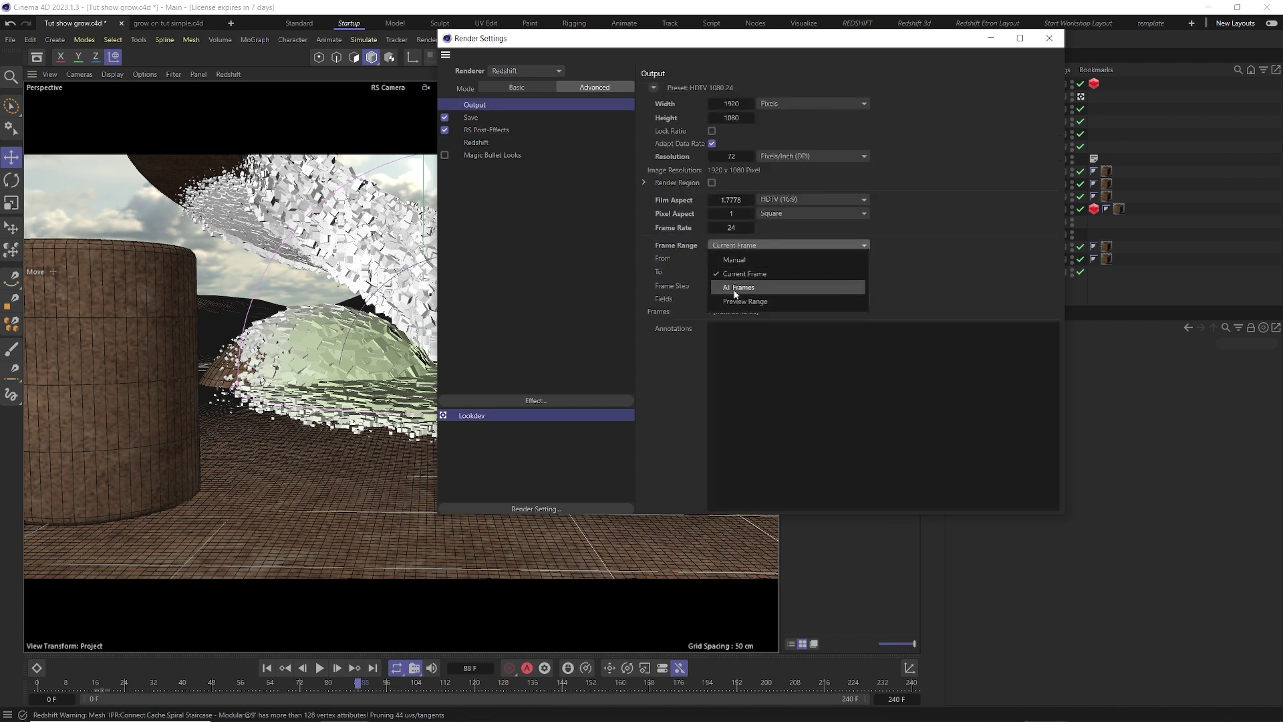
pyautogui.click(739, 286)
pyautogui.click(484, 142)
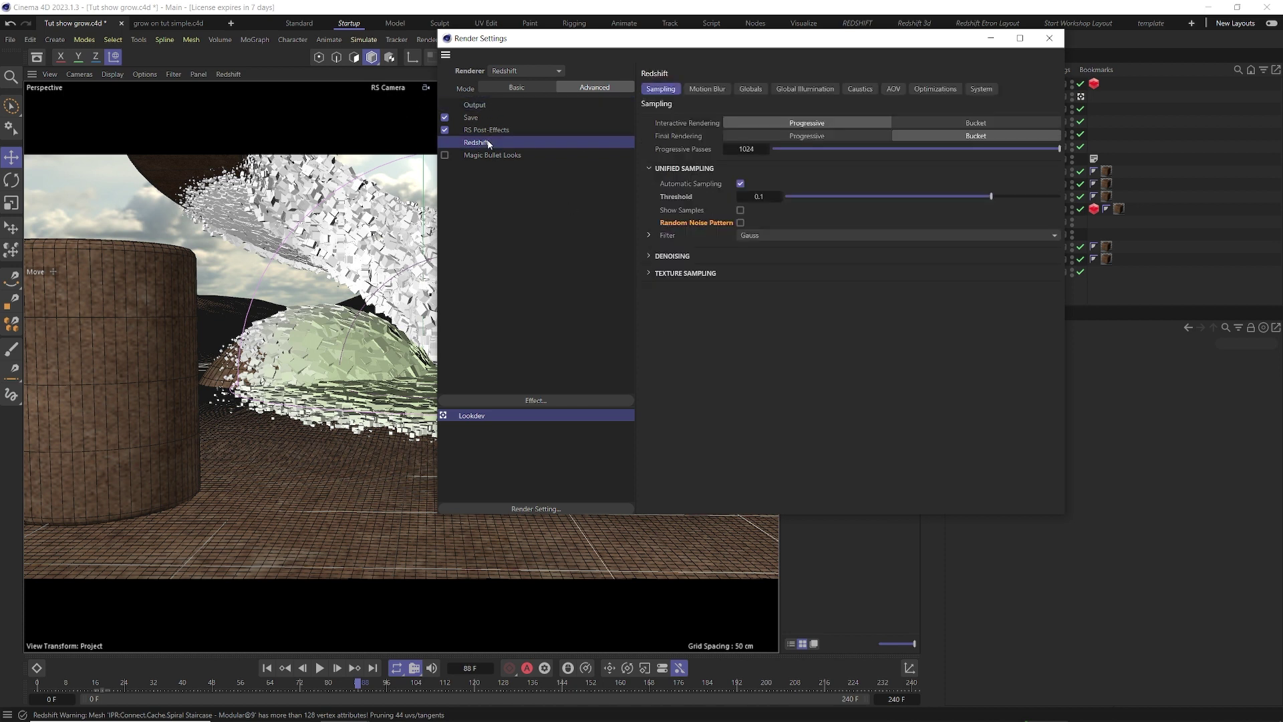
pyautogui.click(532, 86)
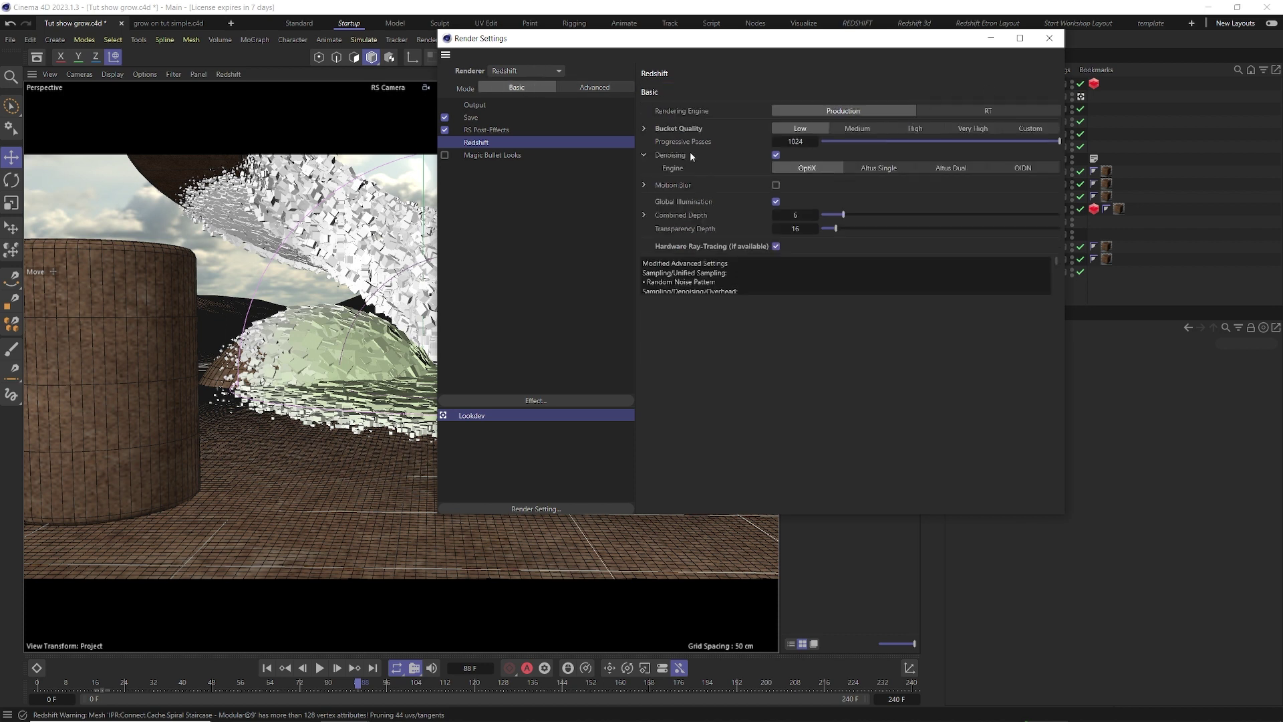
pyautogui.click(1050, 39)
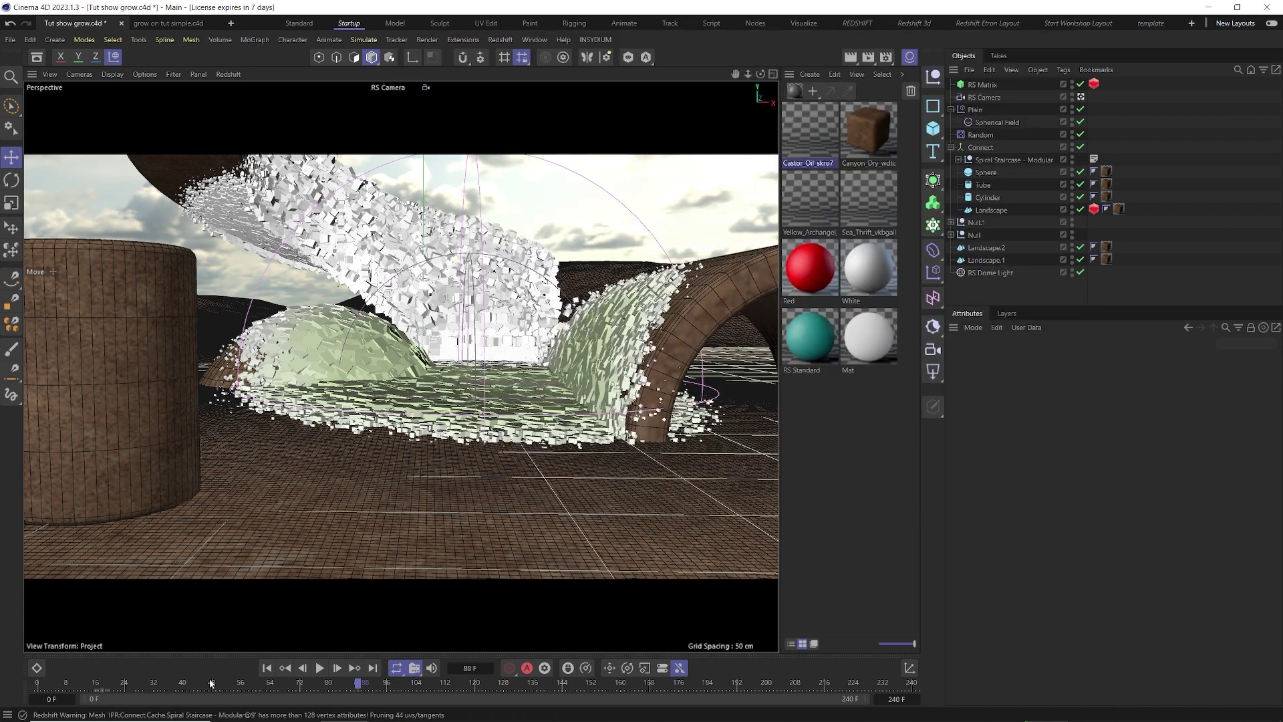
# - Return to the start of the animation and preview the growth at frame 130
pyautogui.click(267, 667)
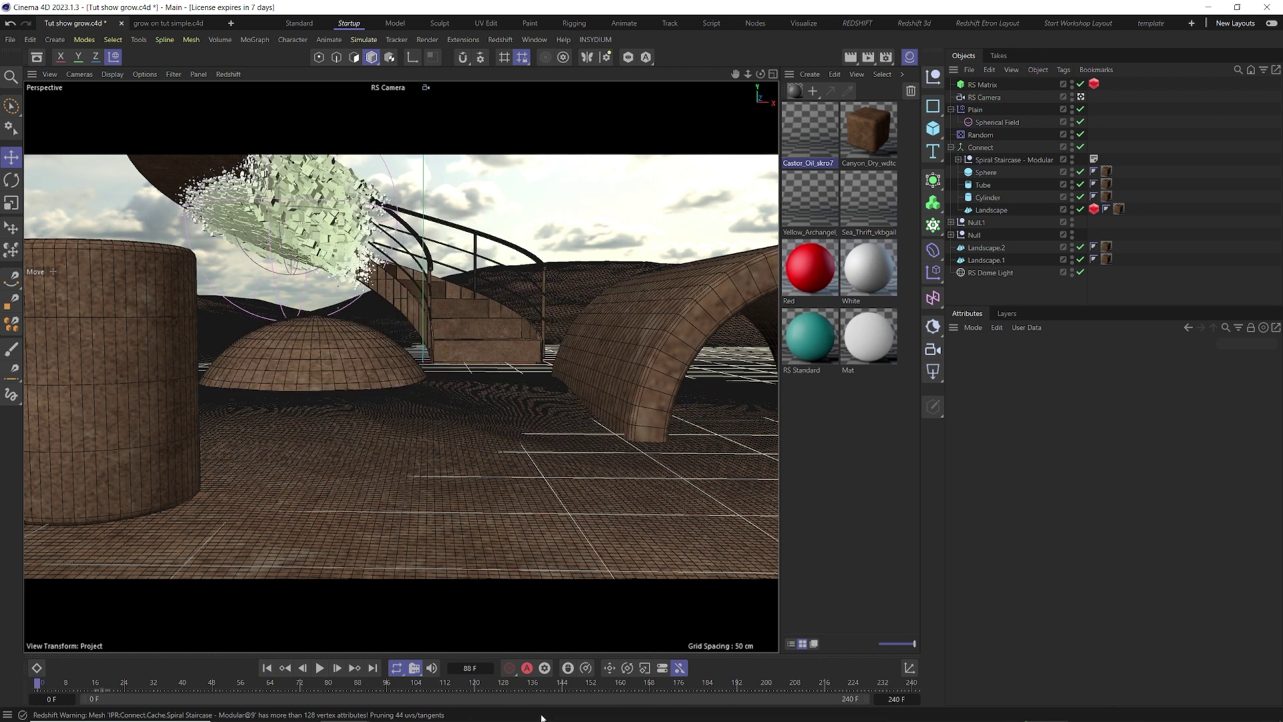
pyautogui.click(510, 682)
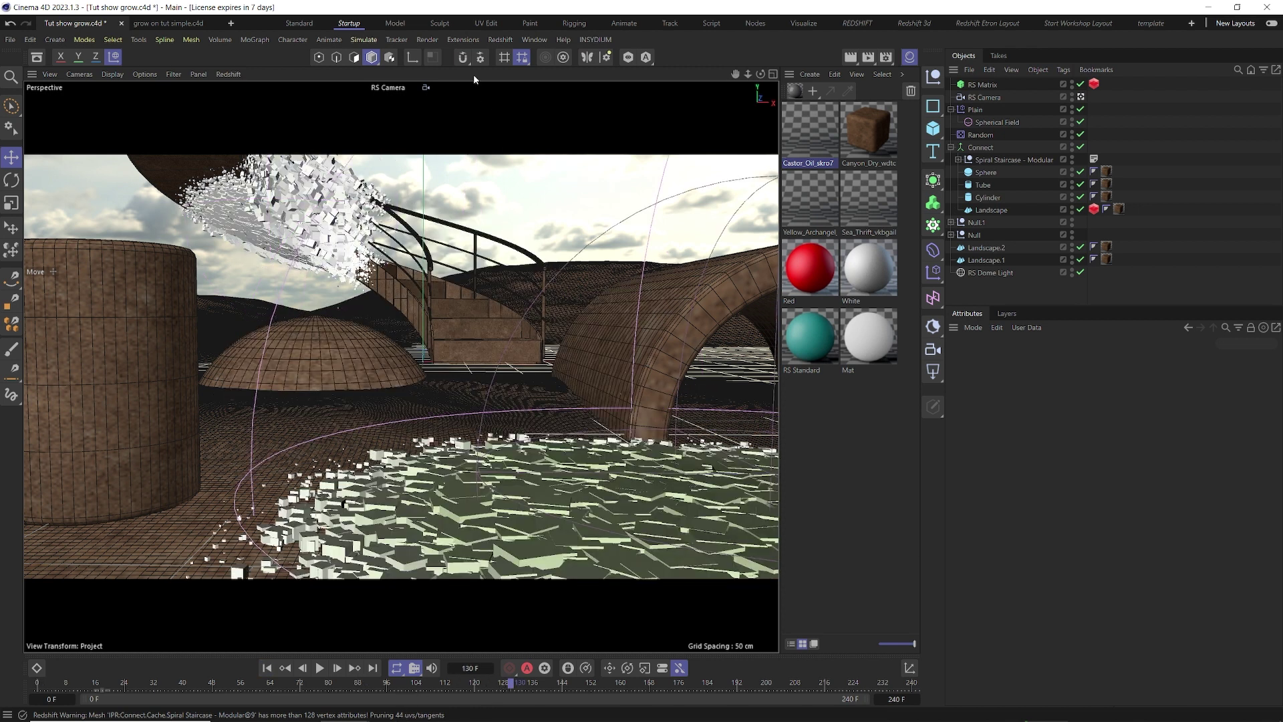